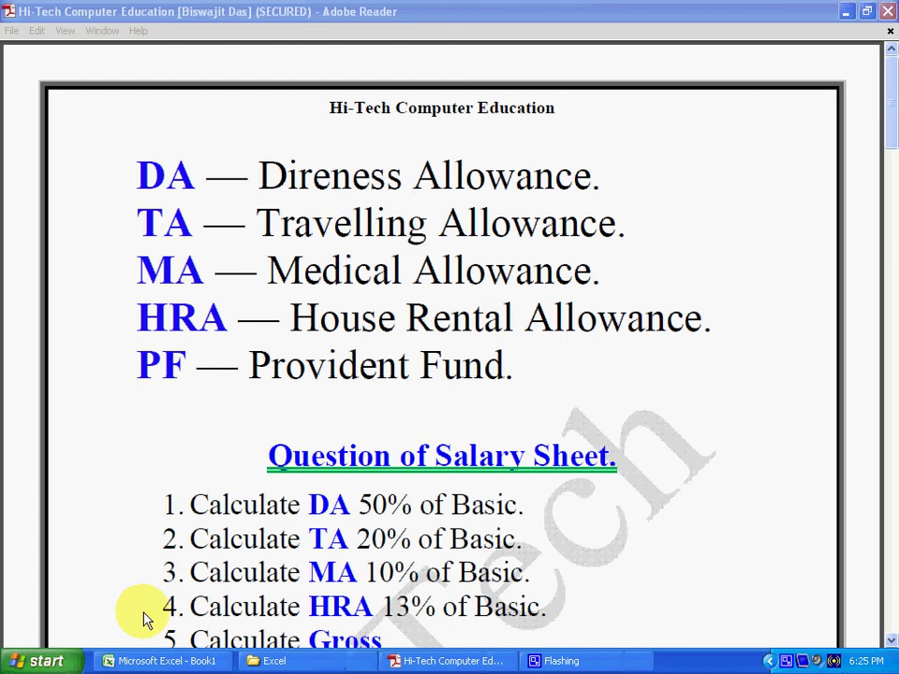
Select the Salary Sheet workbook in the D:\Office Folder\WORK\Excel folder
left_click(260, 661)
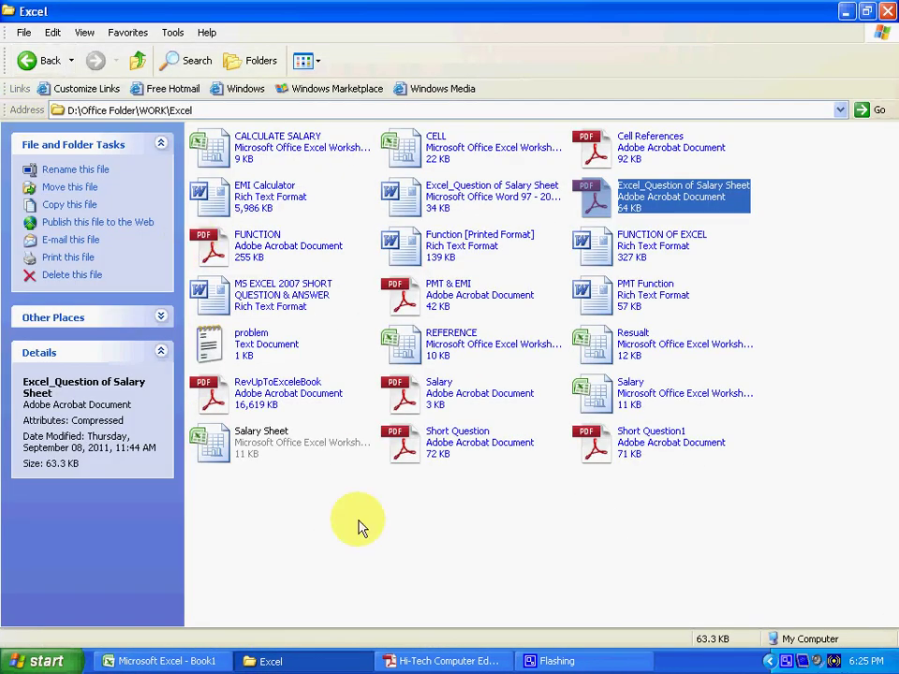
left_click(370, 514)
left_click(238, 440)
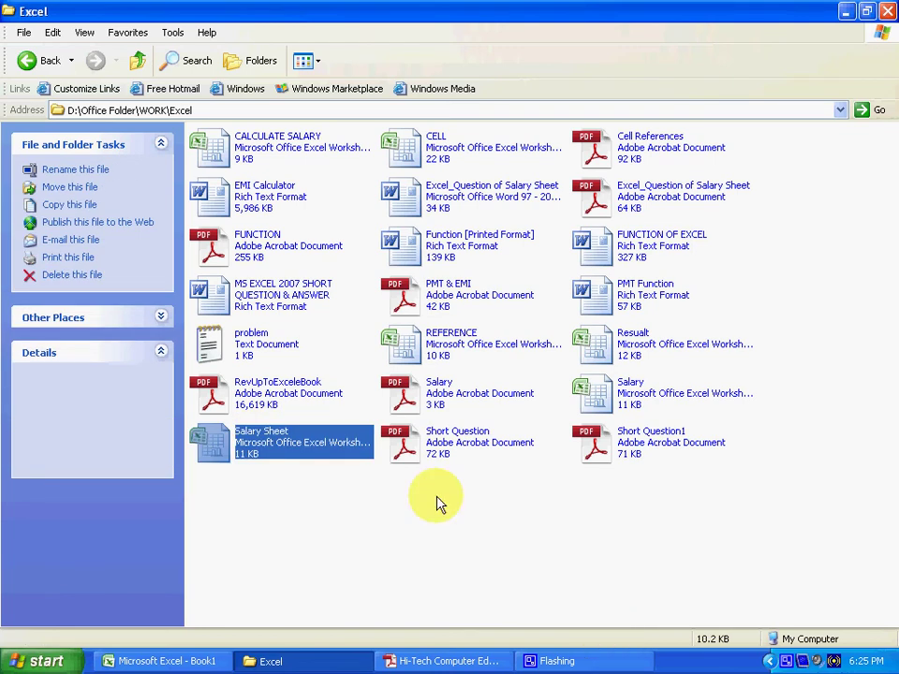
Open the Salary Sheet workbook and look over its columns
double_click(346, 464)
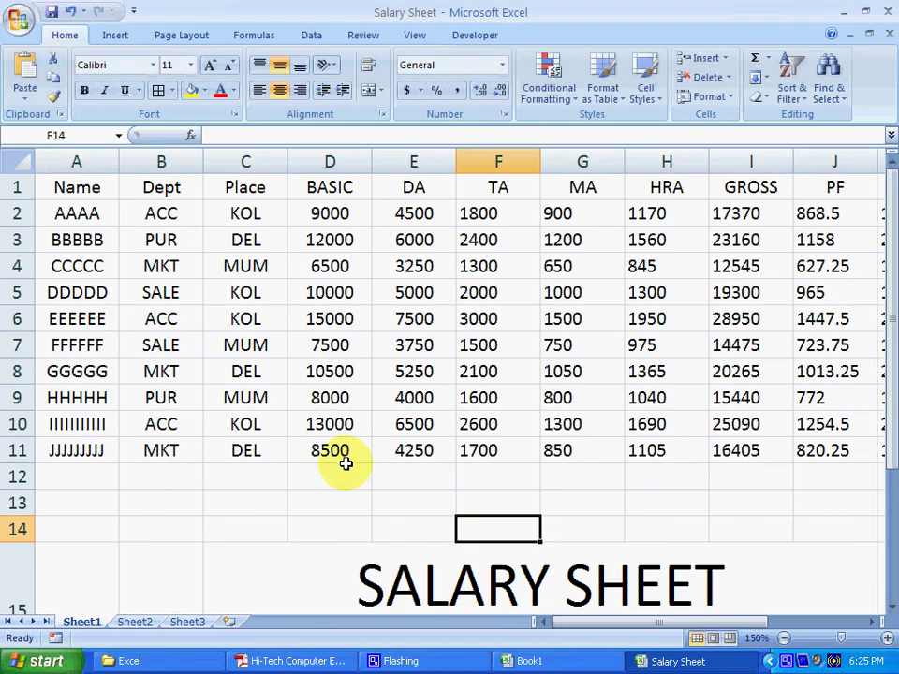
left_click(340, 483)
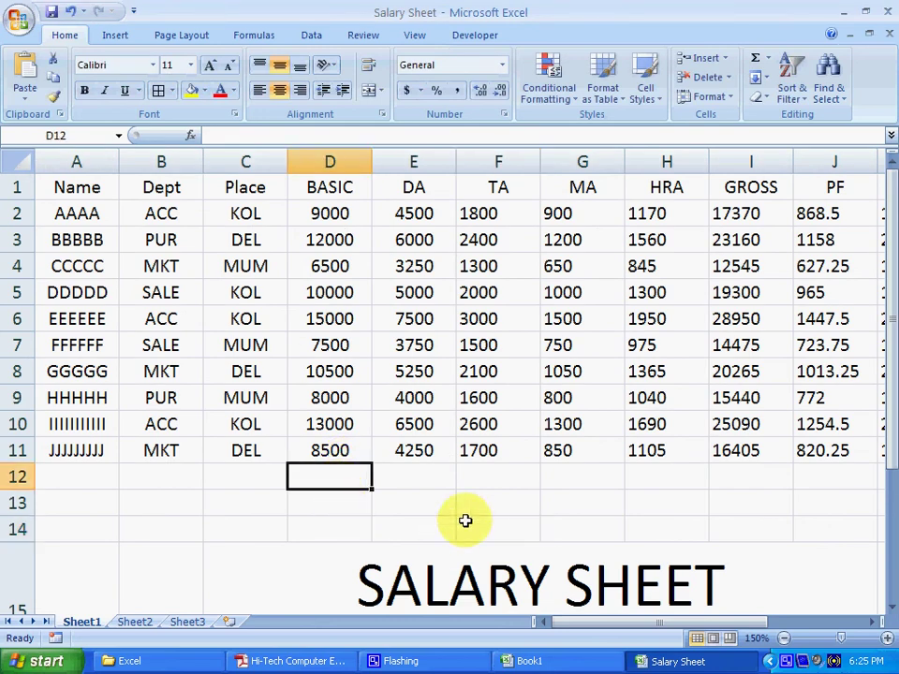
left_click(878, 622)
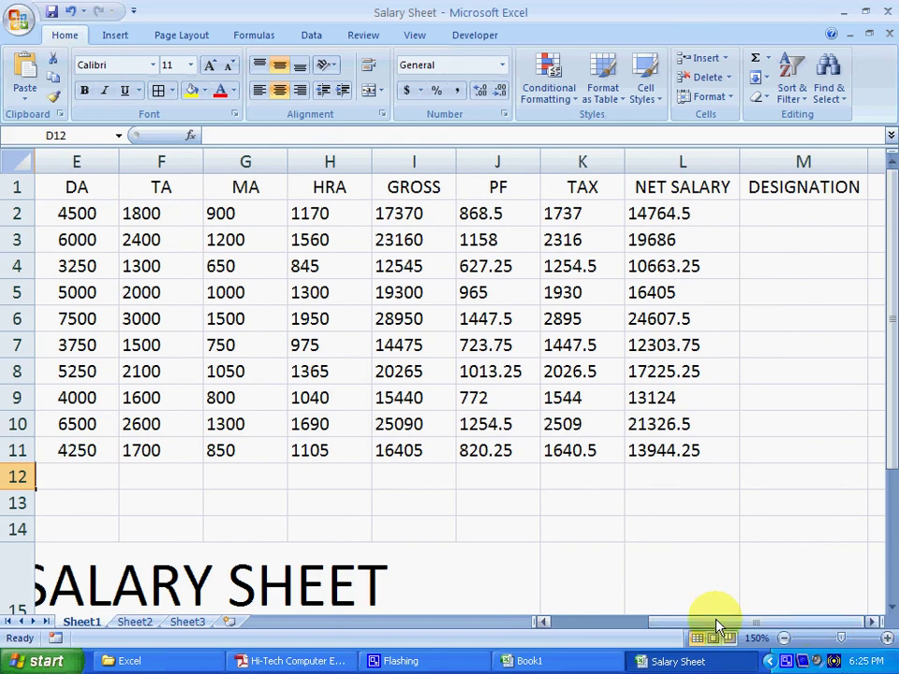
left_click(545, 622)
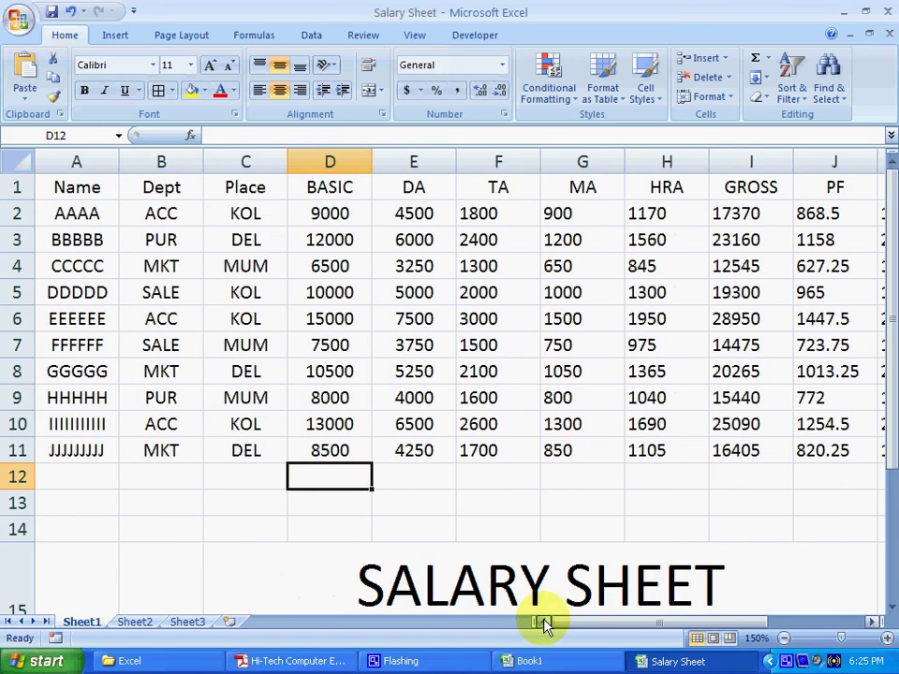
left_click(435, 530)
Clear the calculated range E2:L11, from DA to NET SALARY, and return to the question PDF
left_click(413, 212)
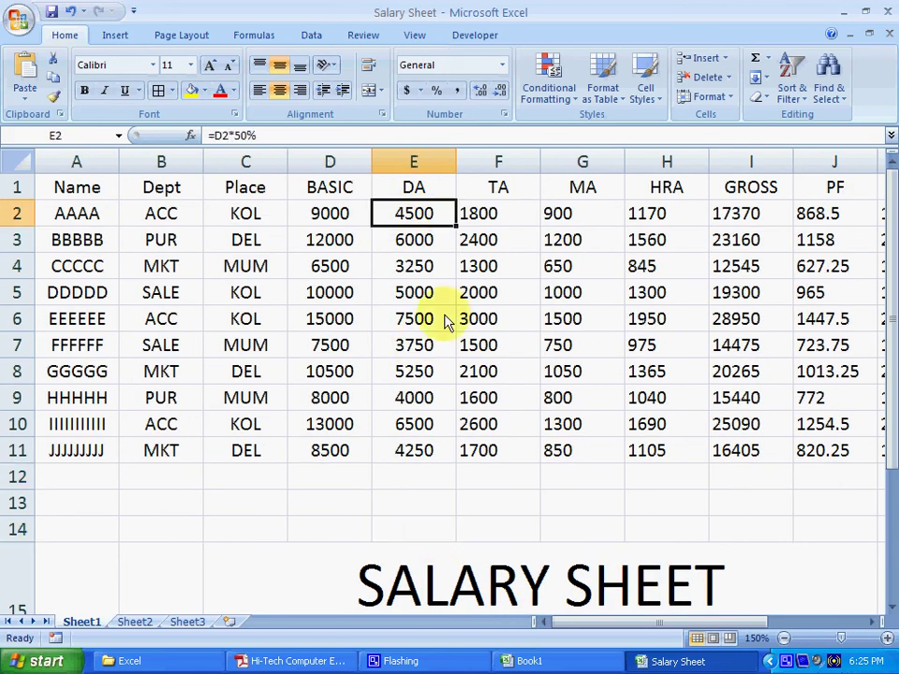
left_click_drag(413, 213, 580, 465)
key("Delete")
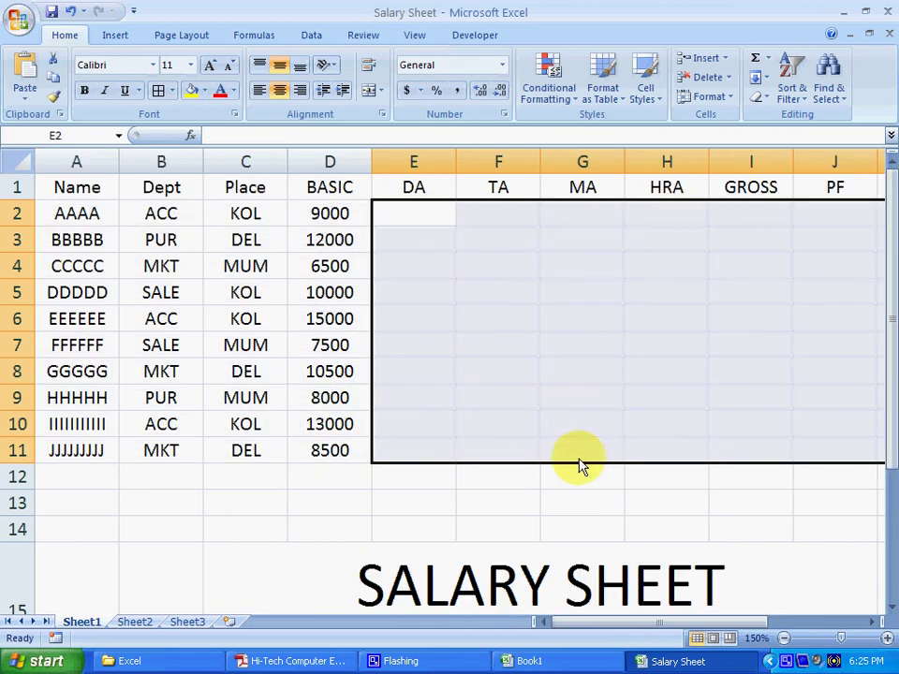
left_click(302, 513)
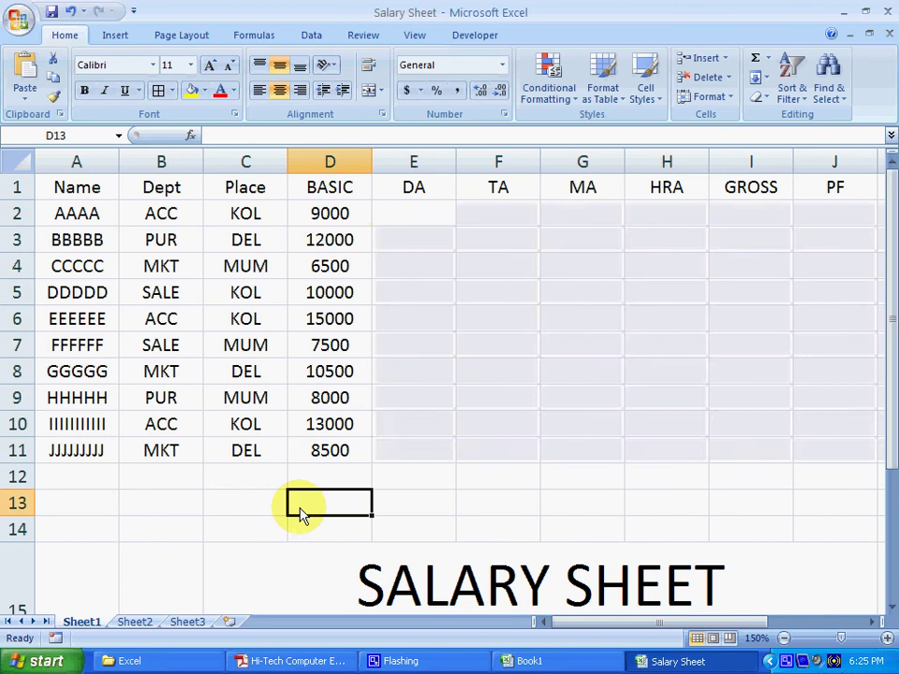
left_click(406, 222)
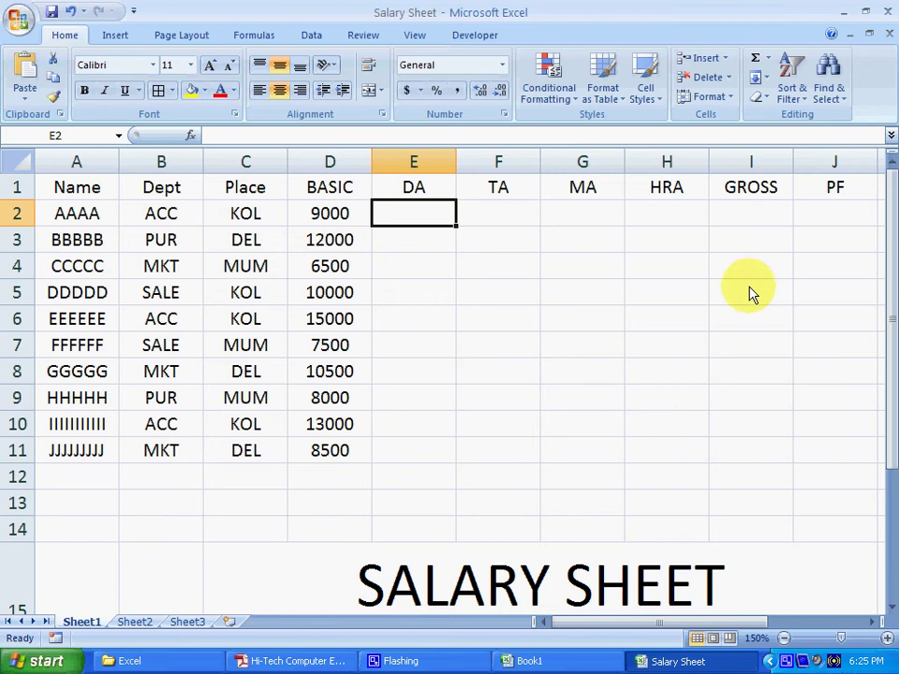
left_click(382, 316)
left_click(403, 227)
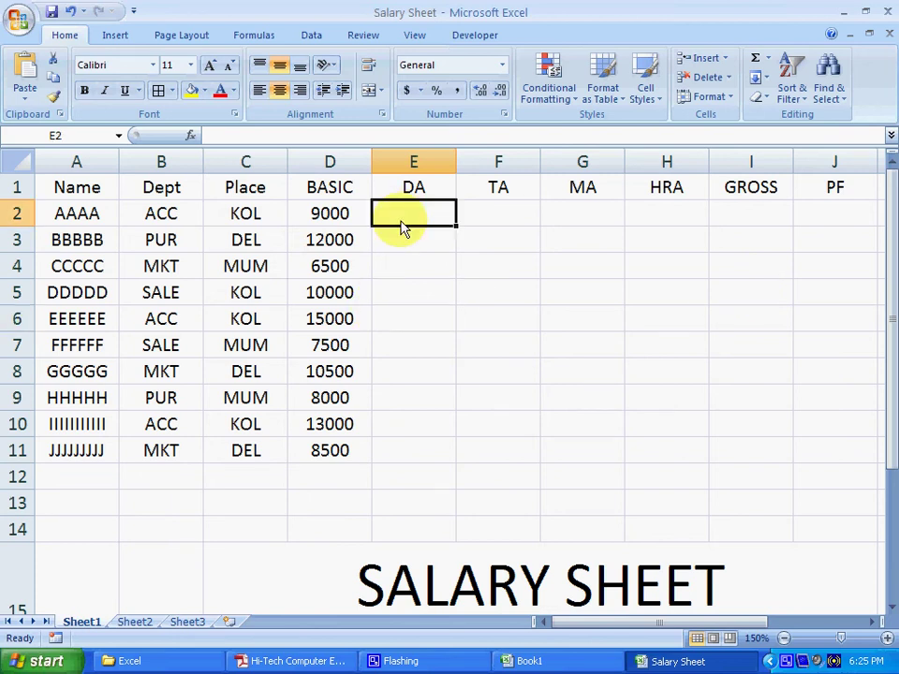
left_click(290, 661)
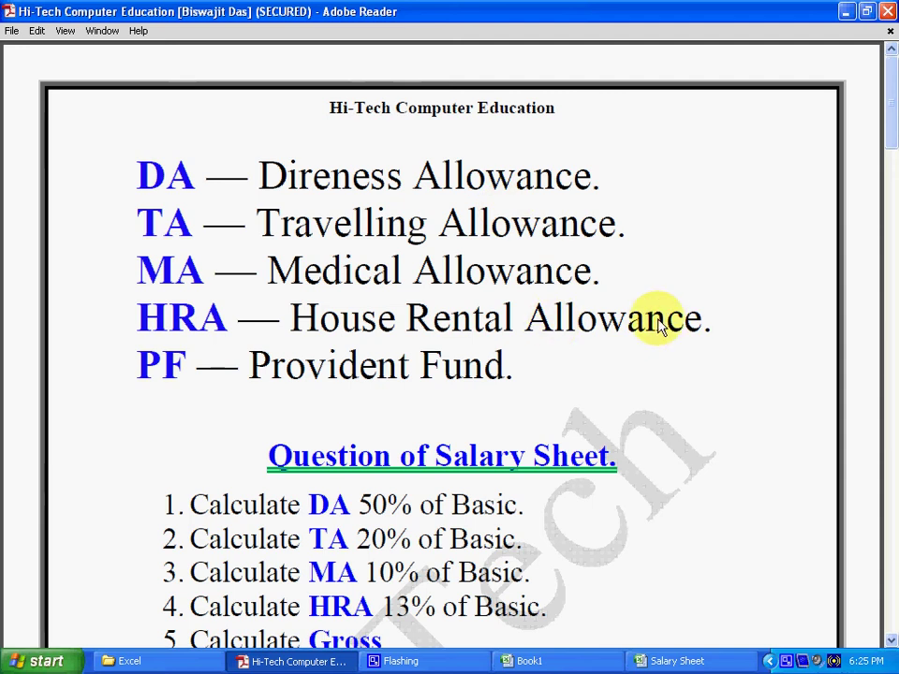
left_click_drag(140, 173, 592, 178)
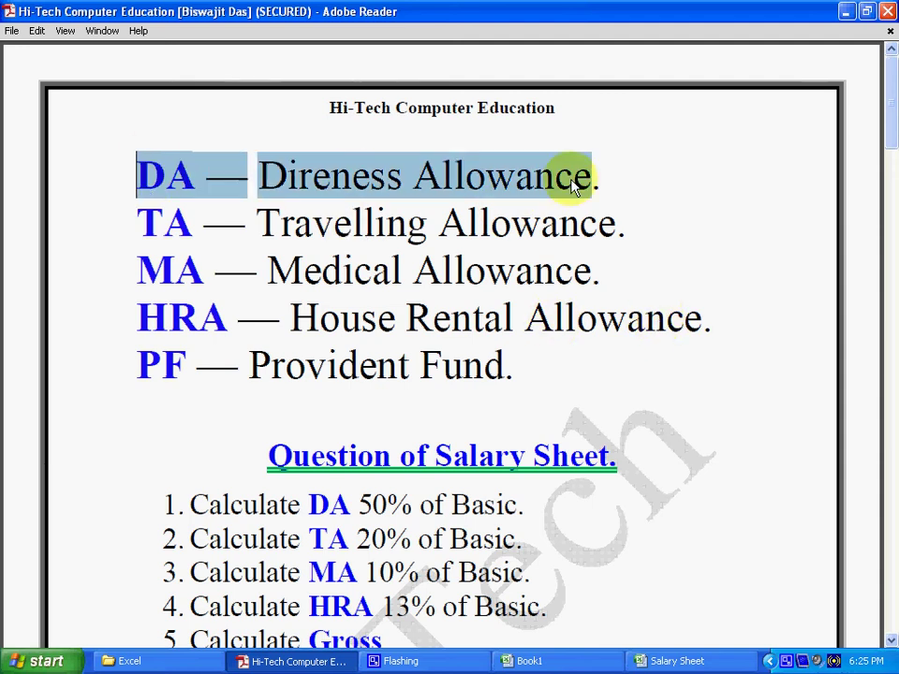
left_click(559, 273)
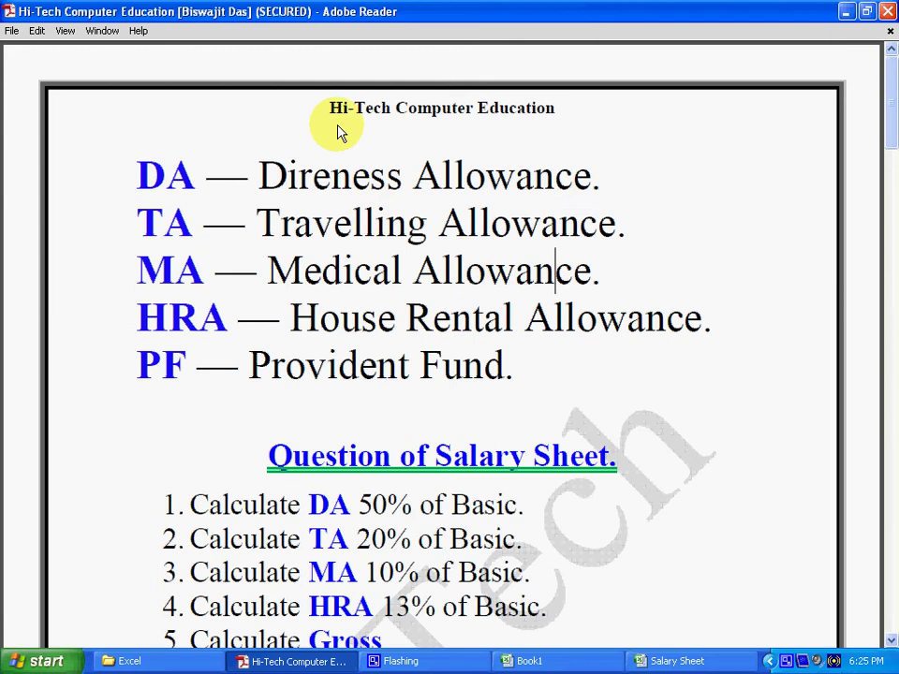
left_click_drag(259, 176, 329, 184)
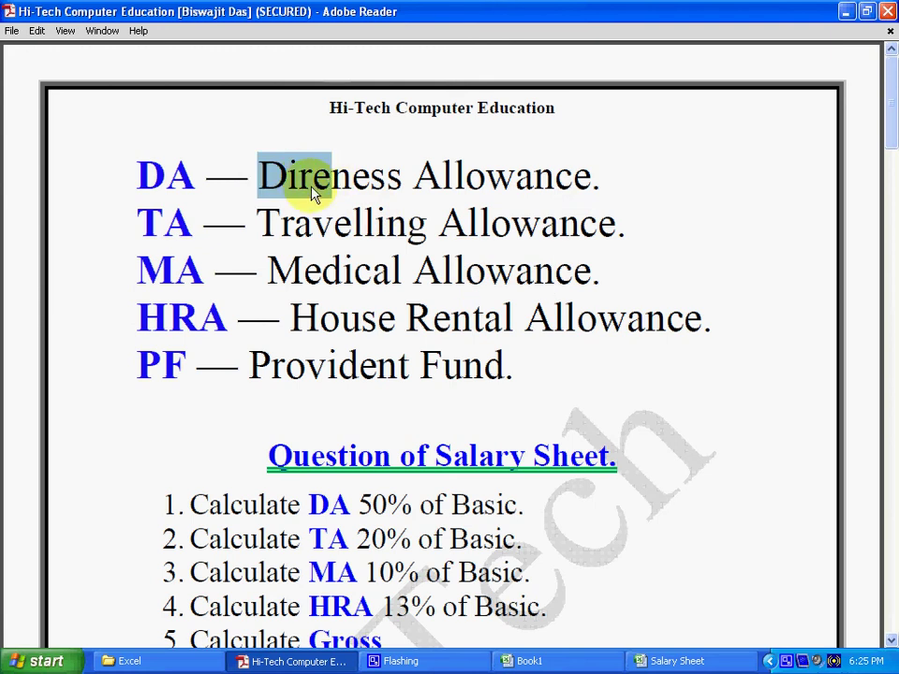
left_click(365, 264)
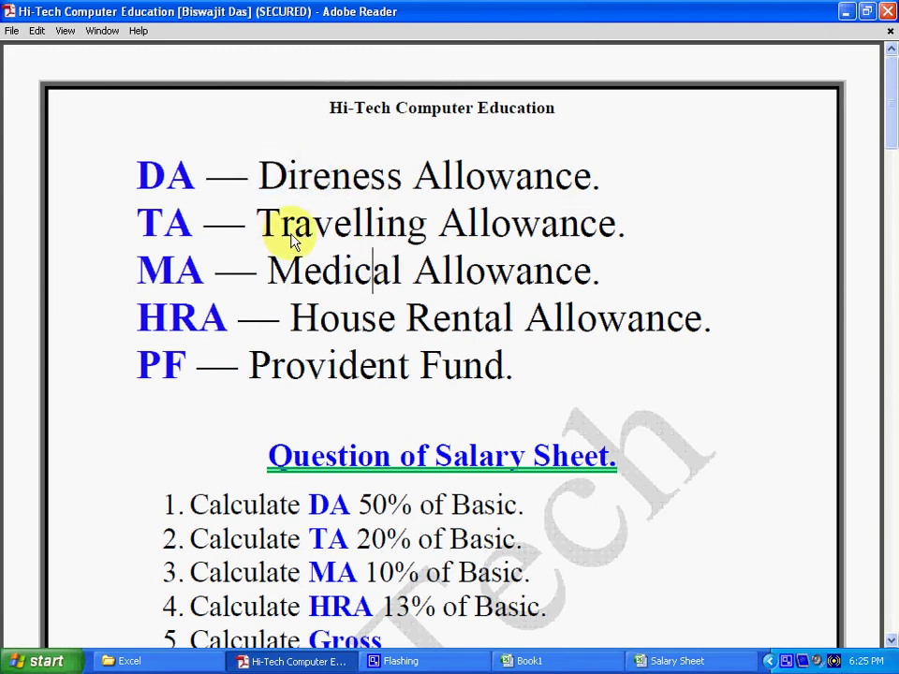
left_click_drag(257, 225, 616, 225)
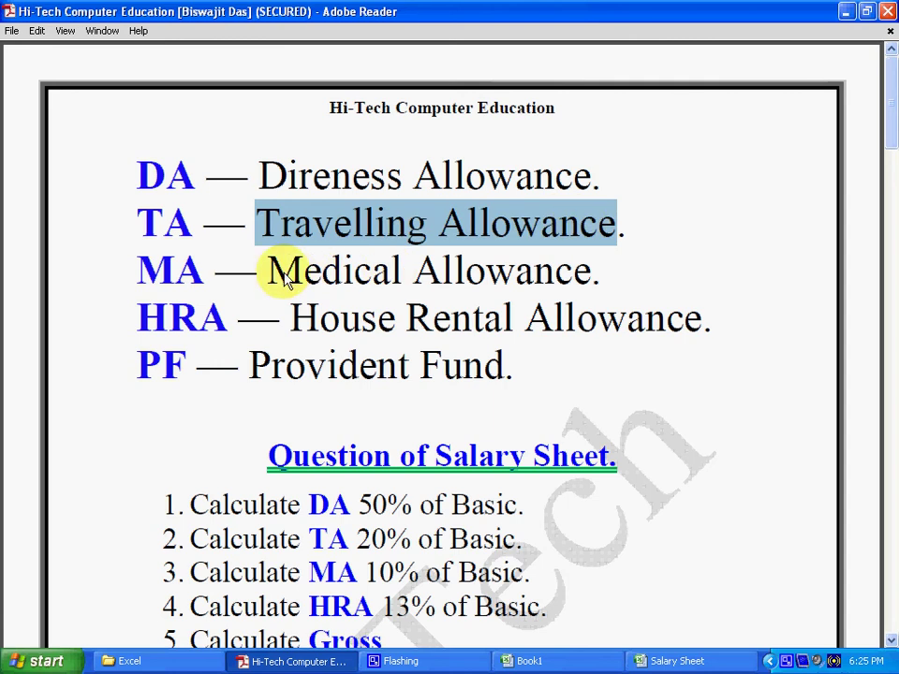
left_click_drag(268, 270, 592, 271)
left_click_drag(292, 318, 702, 319)
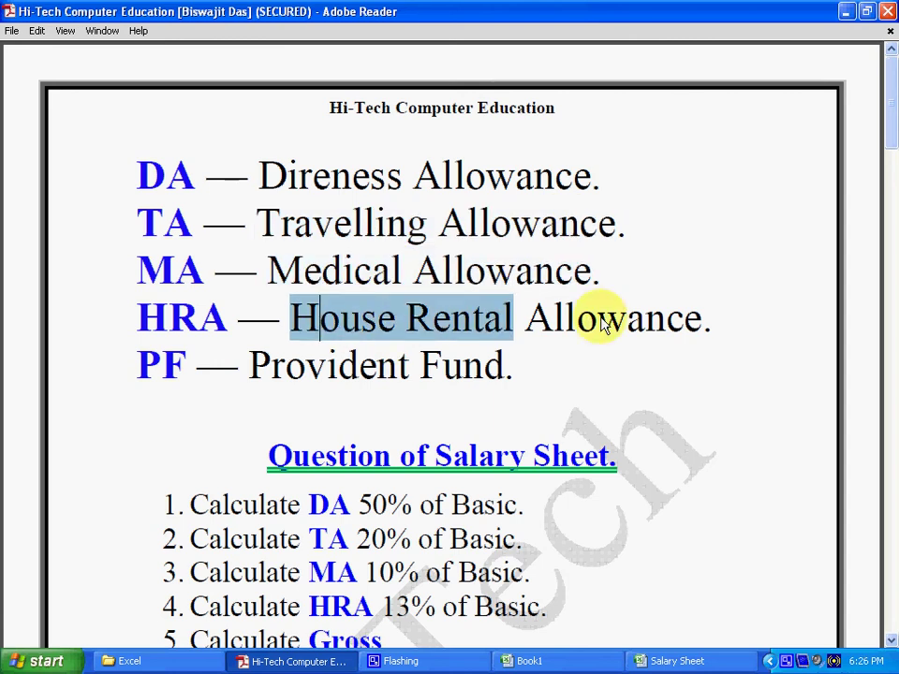
left_click_drag(284, 385, 377, 379)
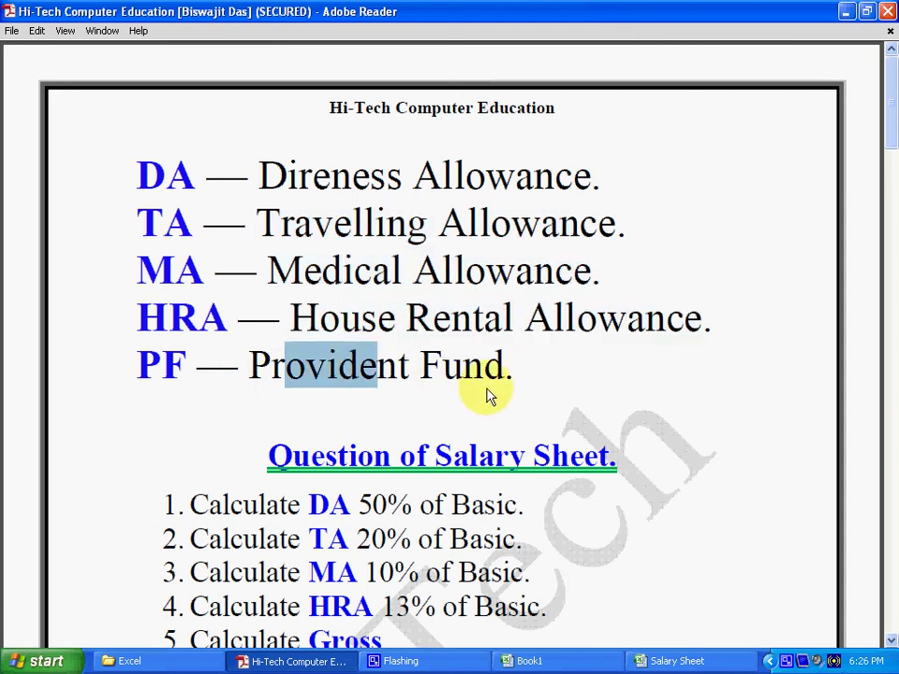
left_click(484, 390)
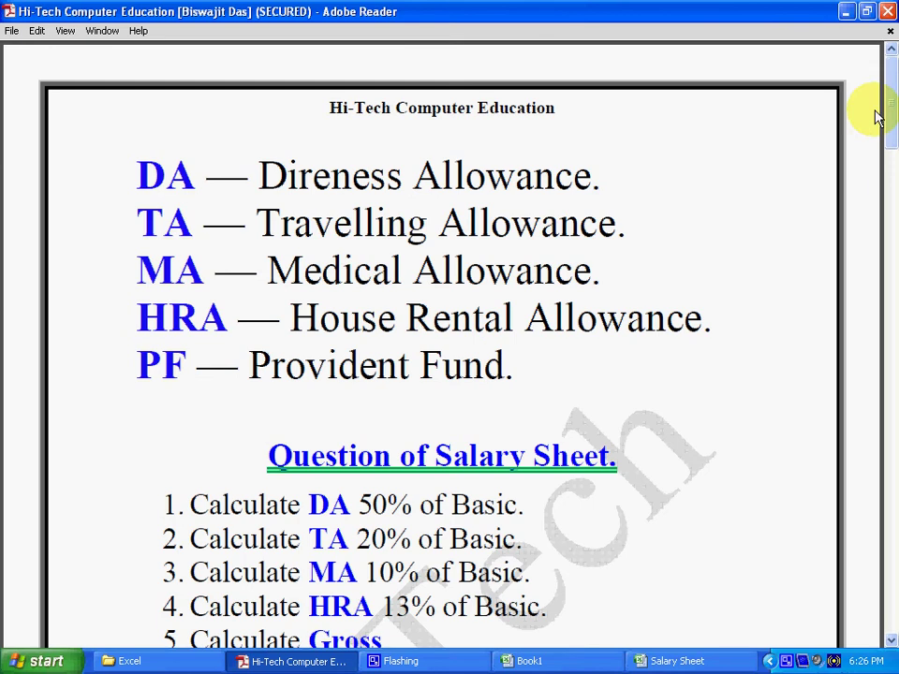
left_click_drag(890, 132, 892, 170)
Scroll the PDF down to the 'Question of Salary Sheet with condition' heading
left_click(892, 169)
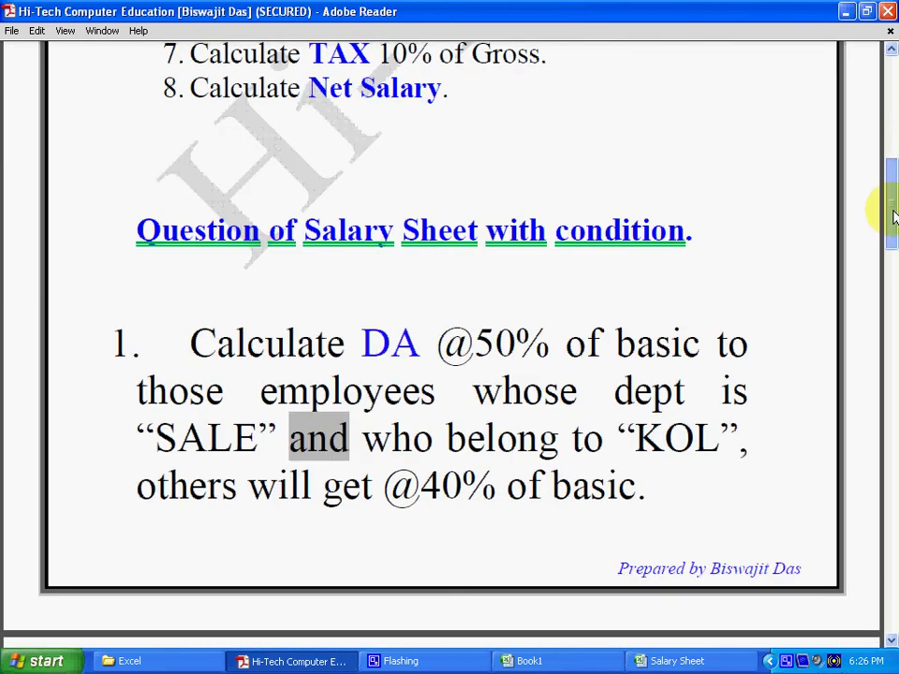
scroll(608, 221, "down", 1)
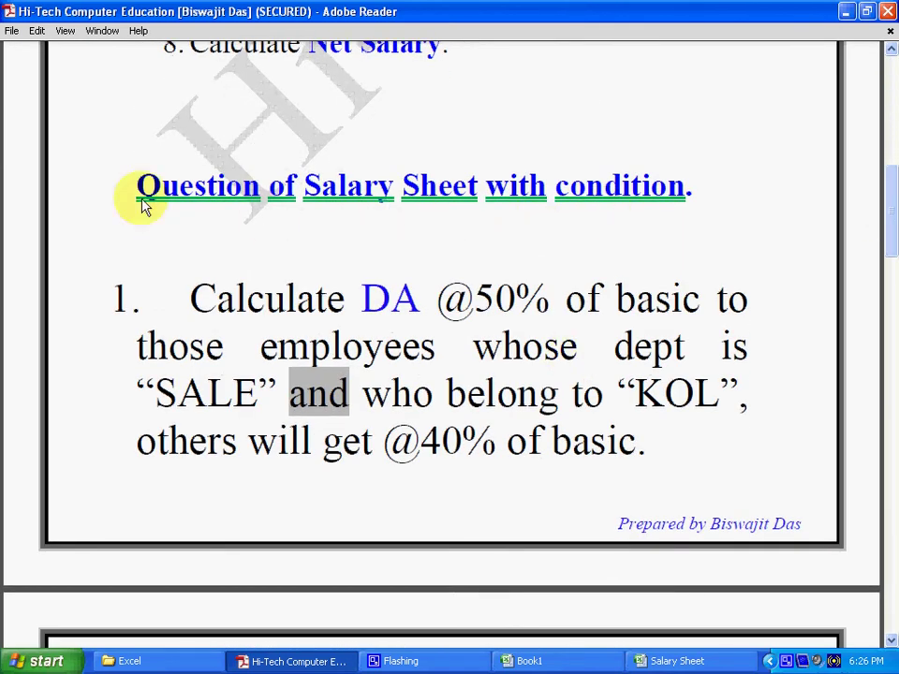
left_click_drag(140, 199, 633, 204)
left_click(616, 300)
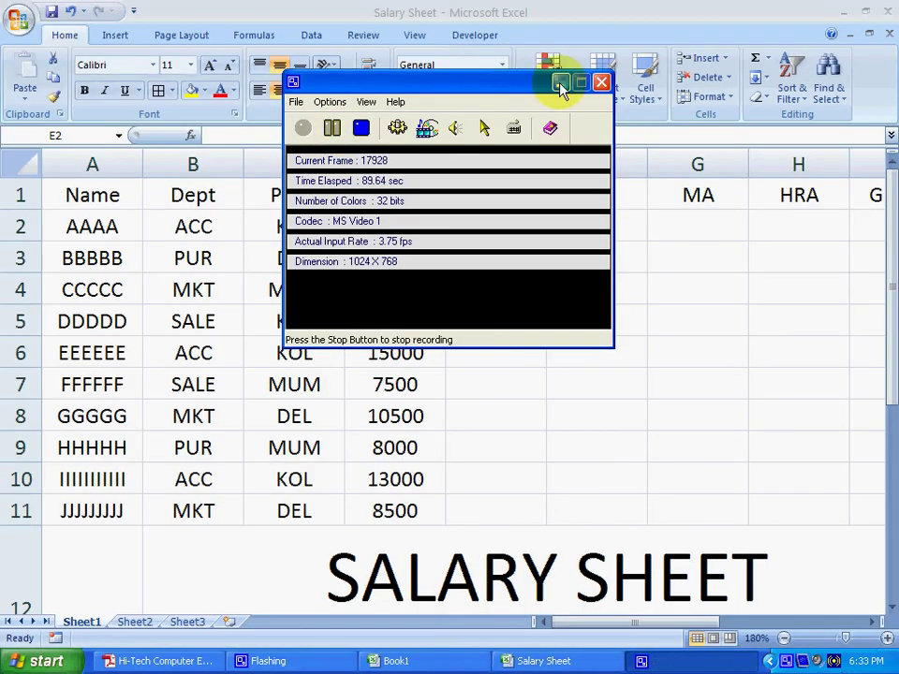
left_click(560, 84)
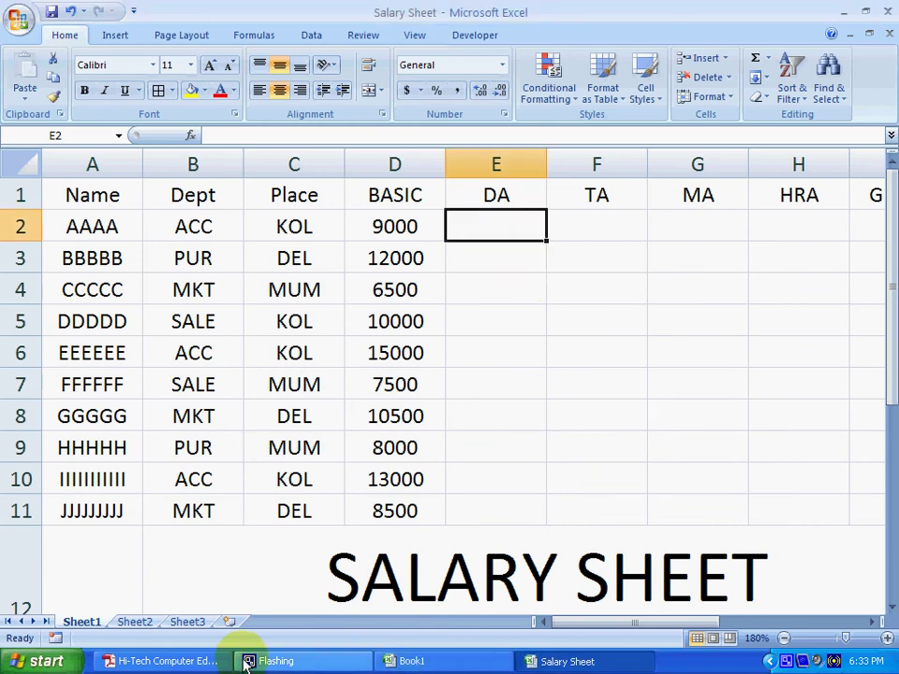
left_click(200, 661)
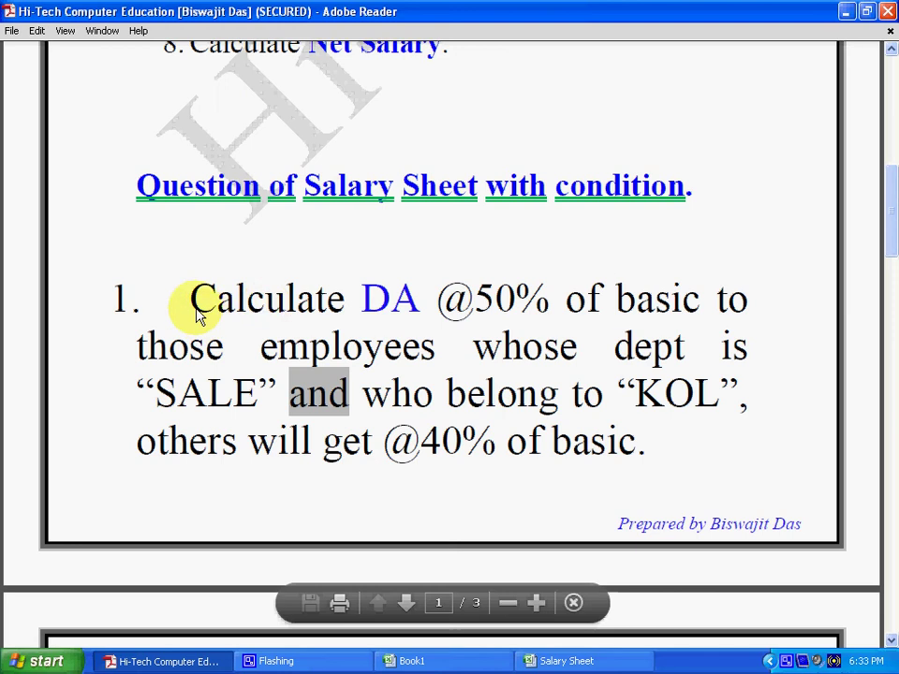
Read question 1's rule: DA at 50% of basic for employees by department
mouse_move(192, 300)
left_mouse_down()
mouse_move(420, 332)
mouse_move(698, 312)
left_mouse_up()
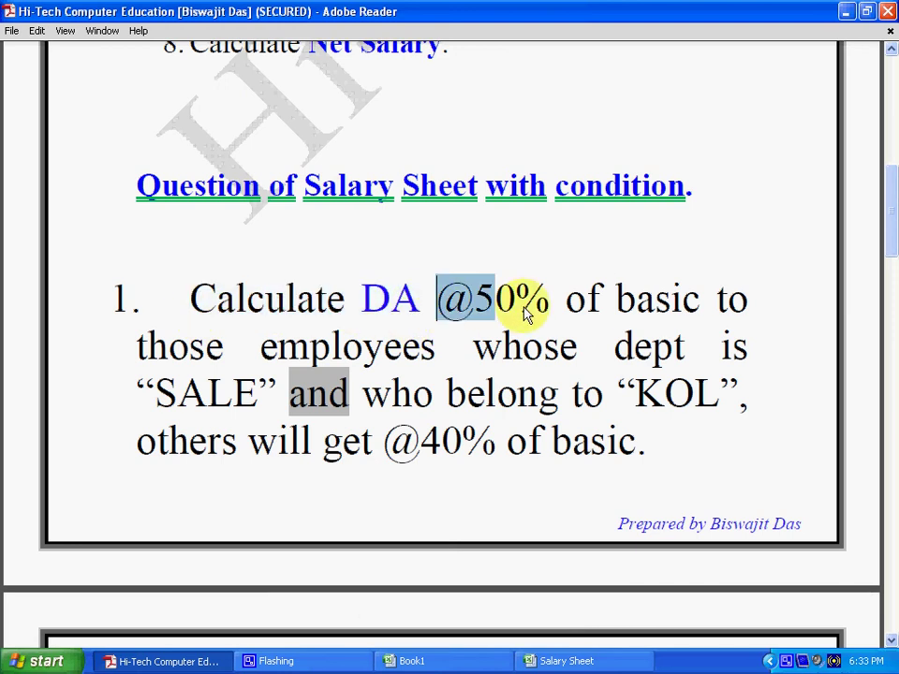
left_click(667, 329)
left_click_drag(698, 311, 446, 315)
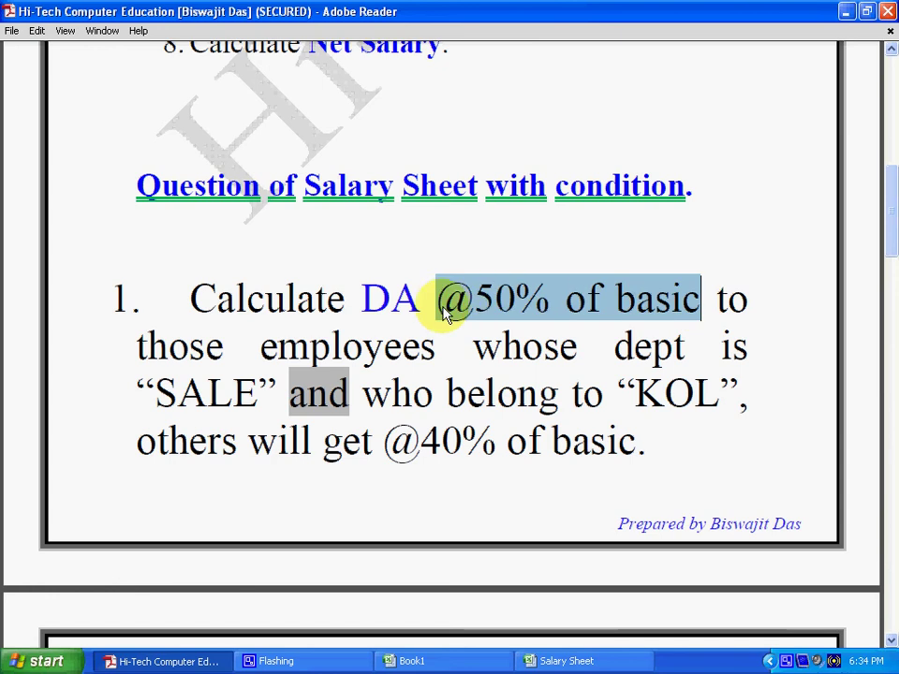
left_click(474, 320)
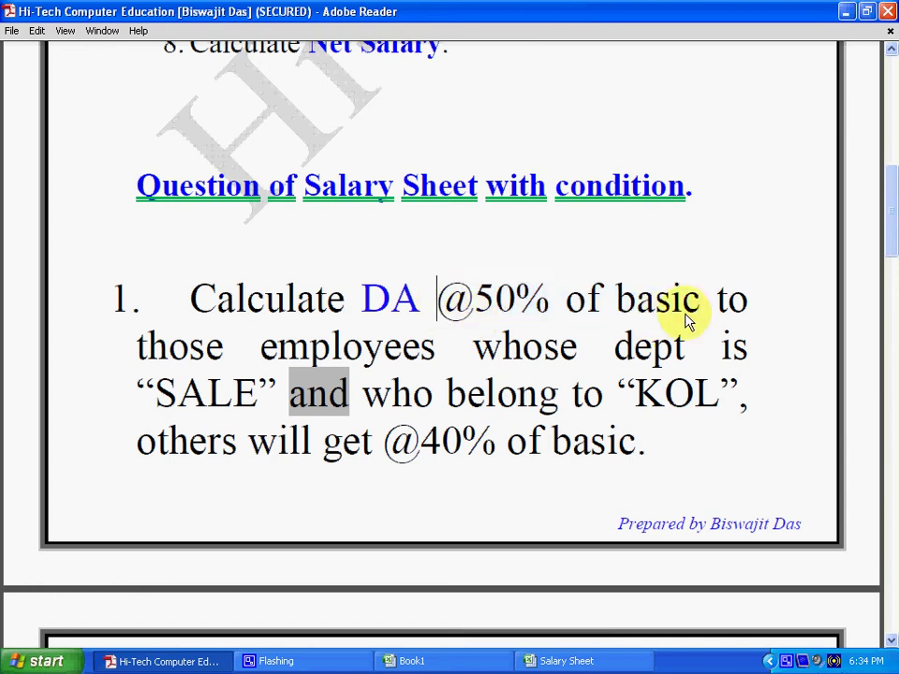
left_click_drag(700, 311, 481, 314)
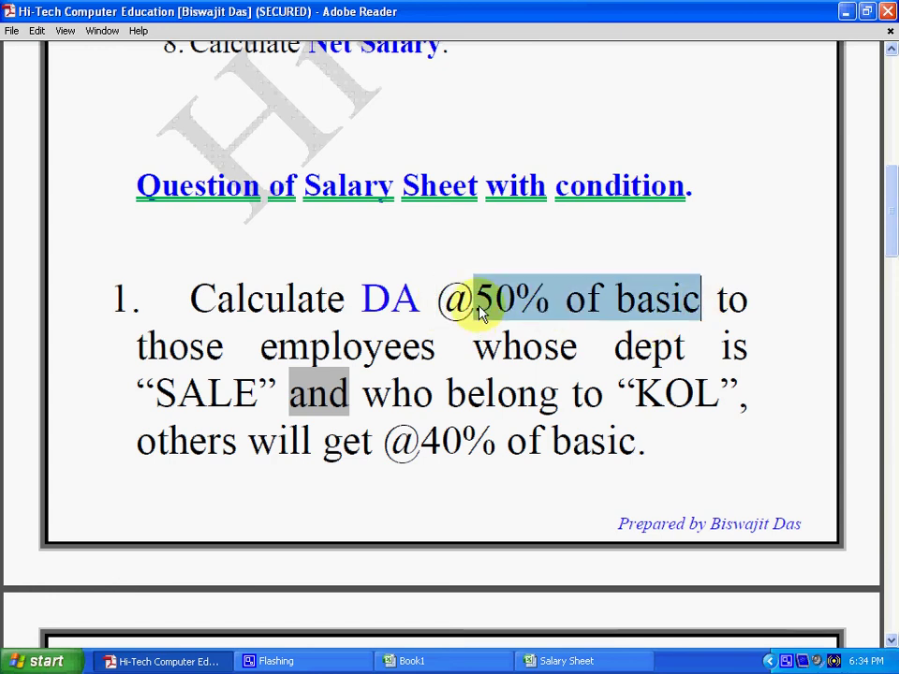
left_click(521, 347)
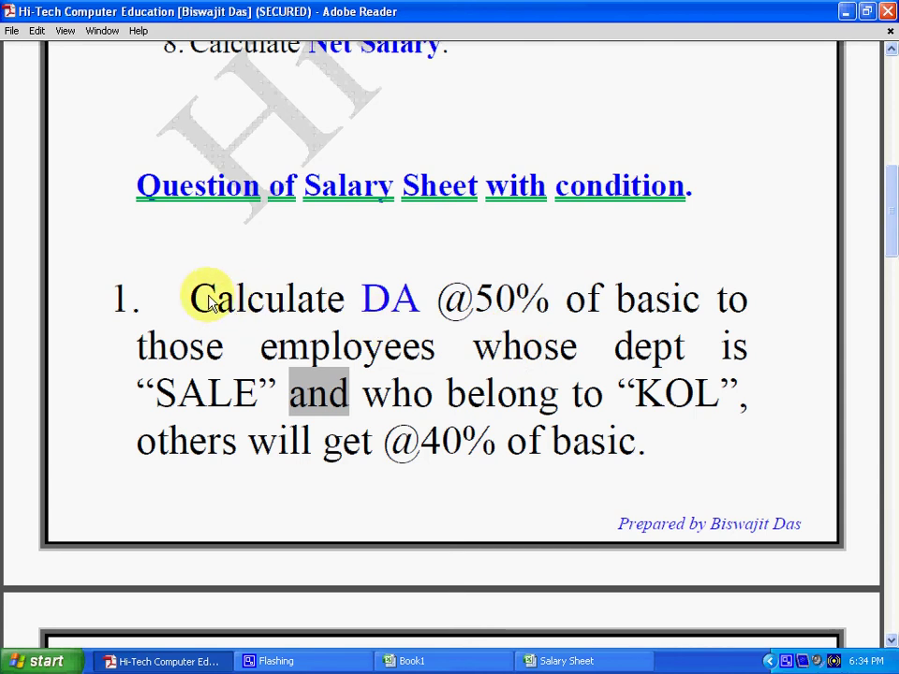
left_click_drag(192, 302, 636, 318)
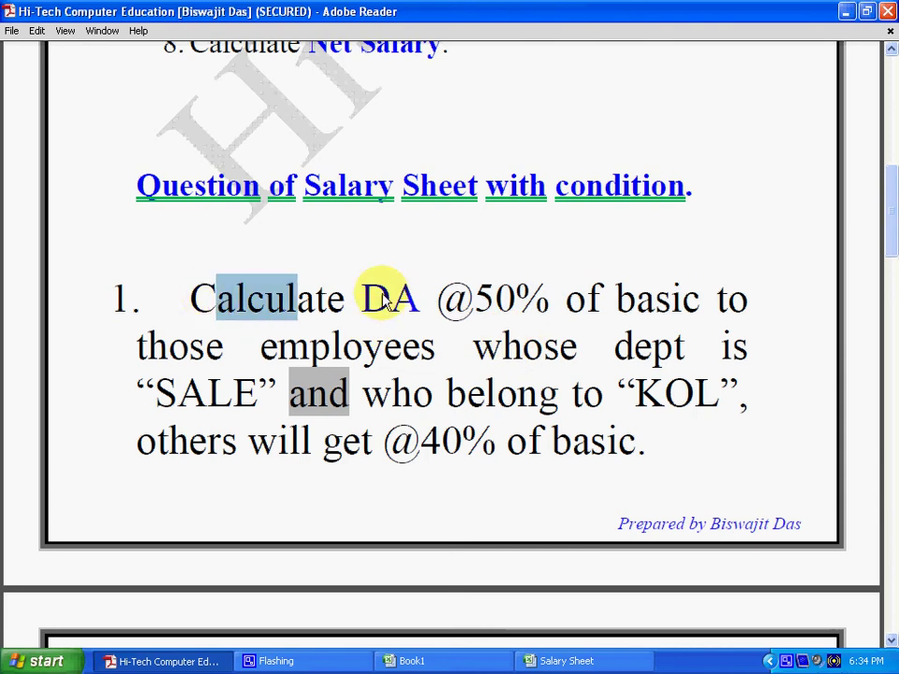
left_click(667, 327)
left_click_drag(695, 305, 493, 316)
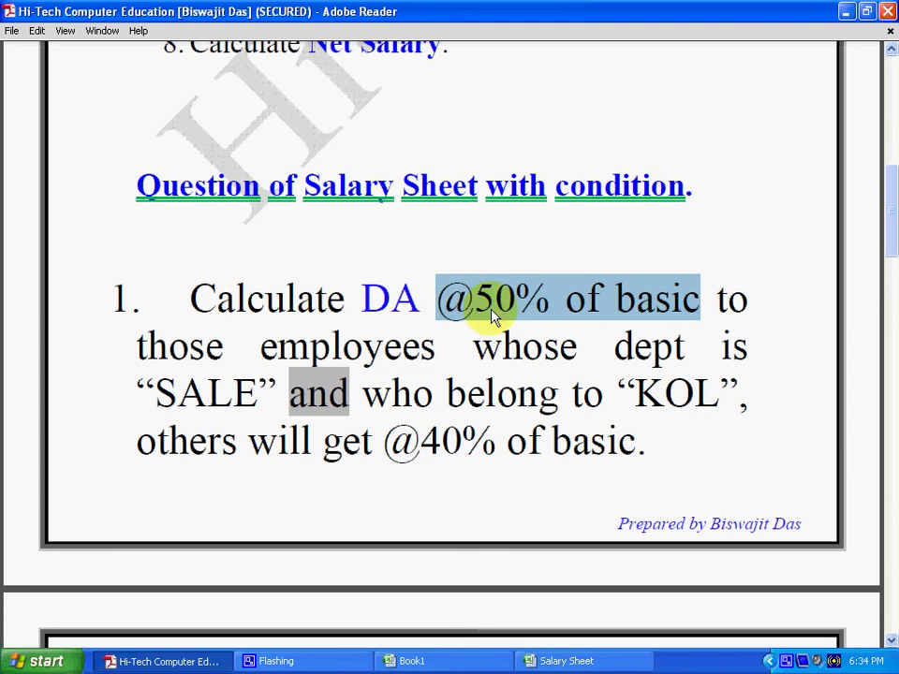
mouse_move(716, 313)
left_mouse_down()
mouse_move(225, 344)
mouse_move(411, 345)
mouse_move(426, 358)
left_mouse_up()
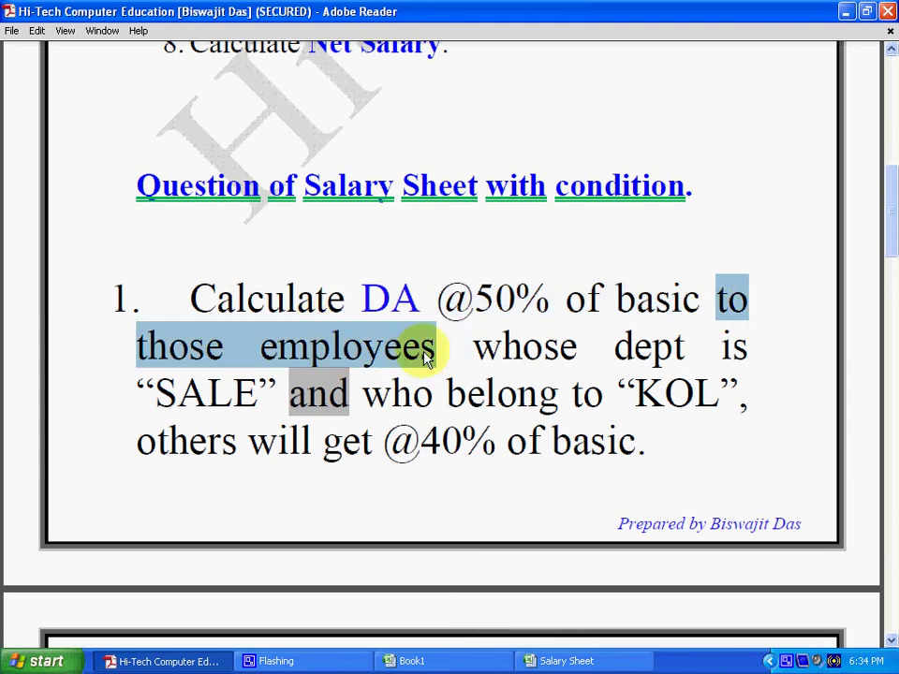
left_click(439, 362)
double_click(415, 356)
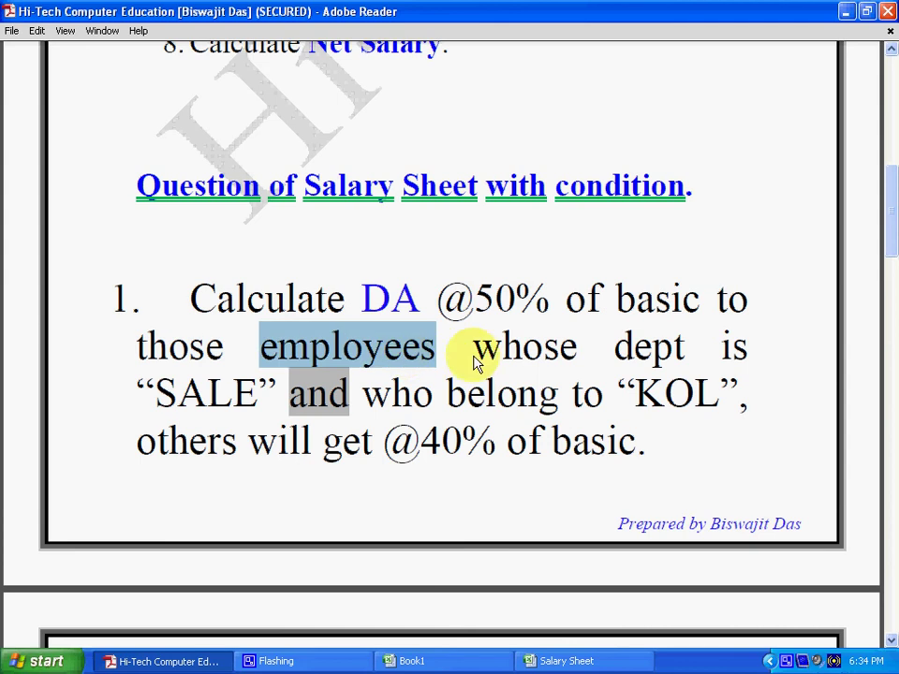
left_click_drag(479, 357, 753, 363)
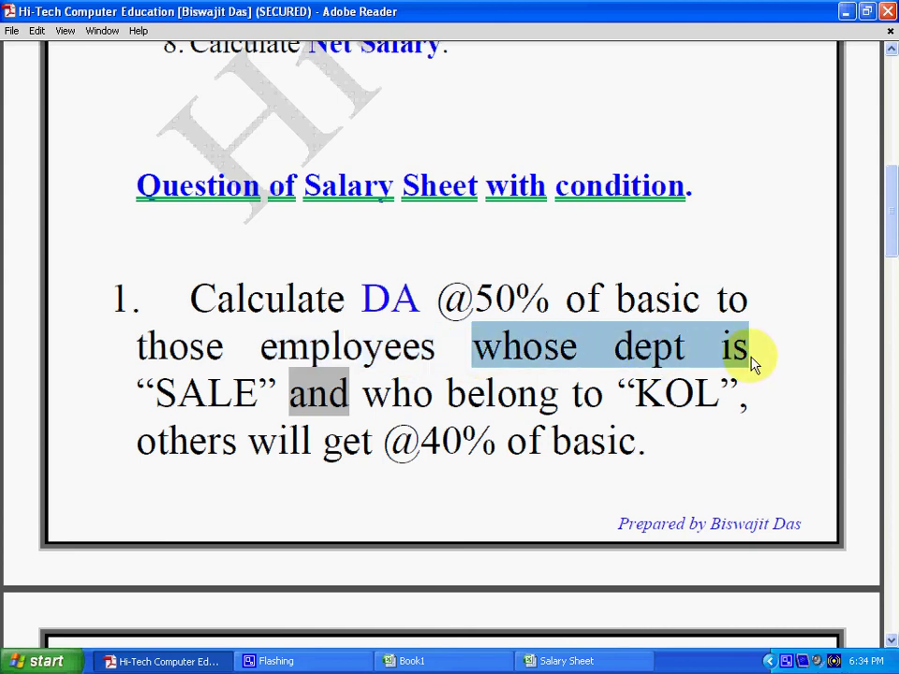
Go over the SALE department and KOL place conditions and the 40% fallback rate
mouse_move(138, 393)
left_mouse_down()
mouse_move(216, 393)
mouse_move(263, 405)
left_mouse_up()
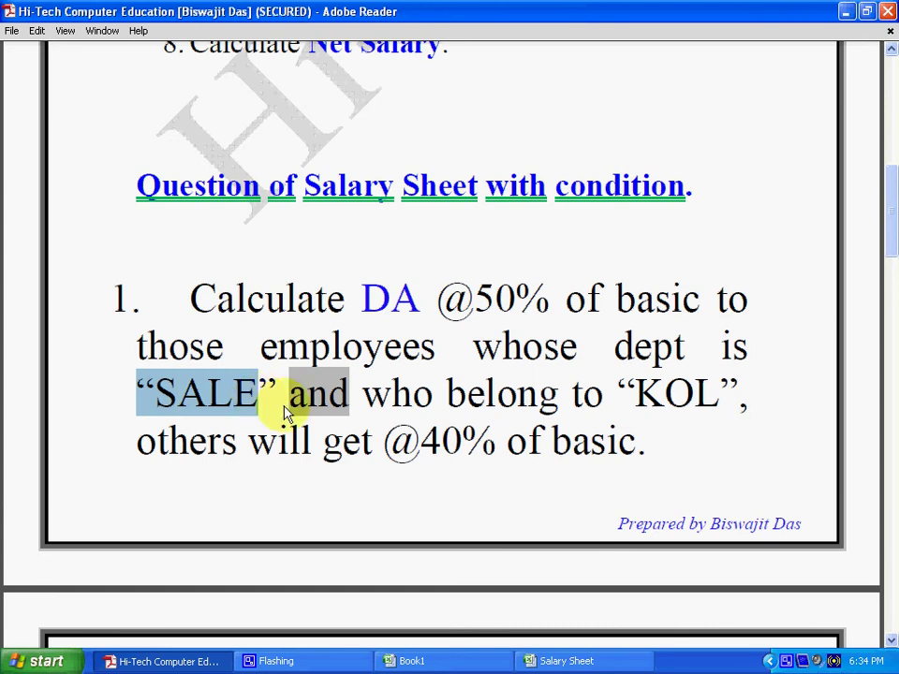
left_click_drag(344, 415, 309, 416)
left_click_drag(363, 394, 721, 409)
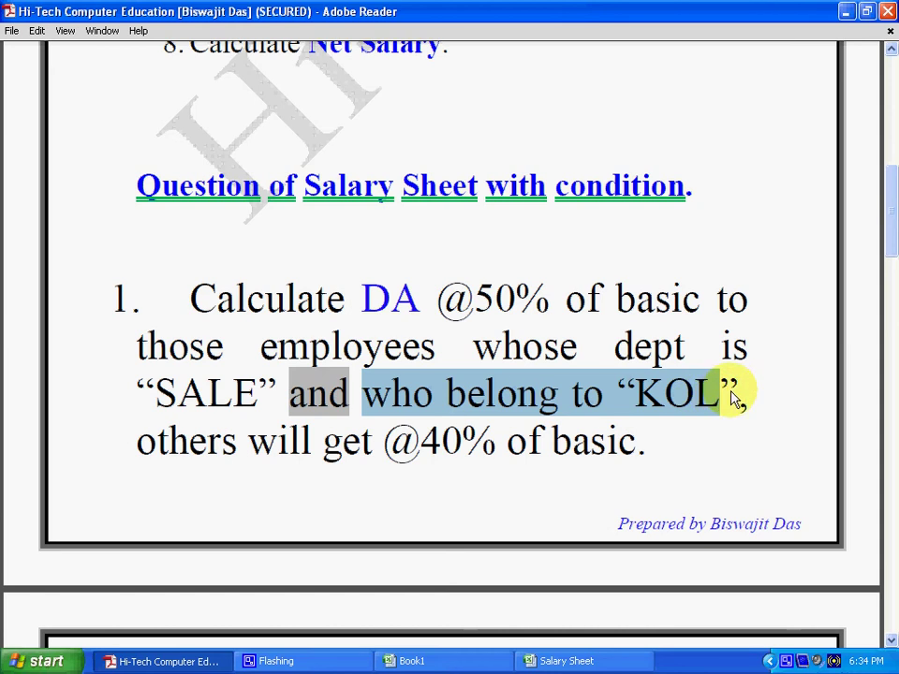
left_click_drag(708, 370, 741, 398)
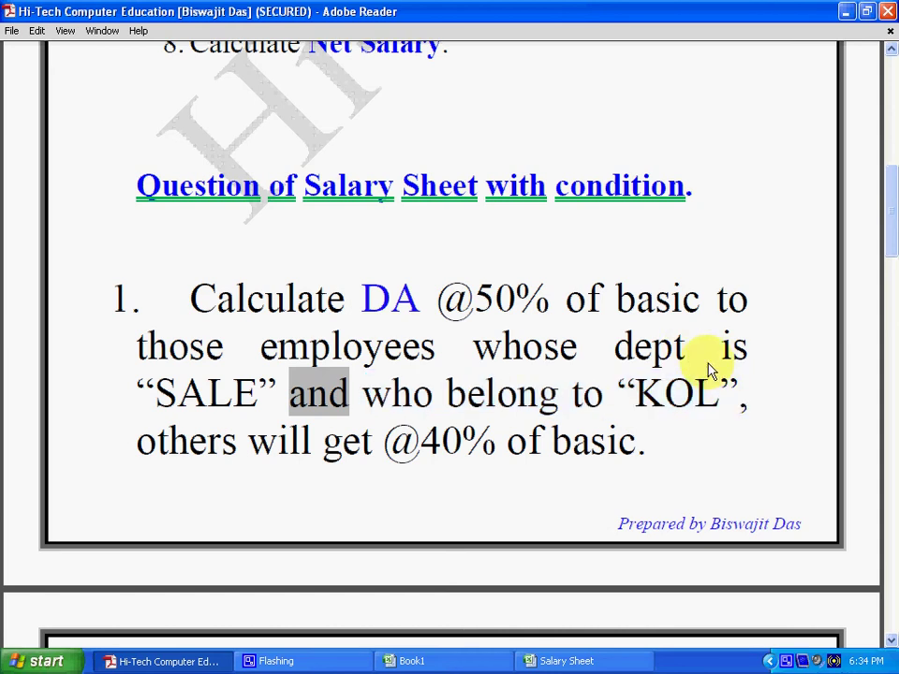
left_click_drag(655, 419, 635, 419)
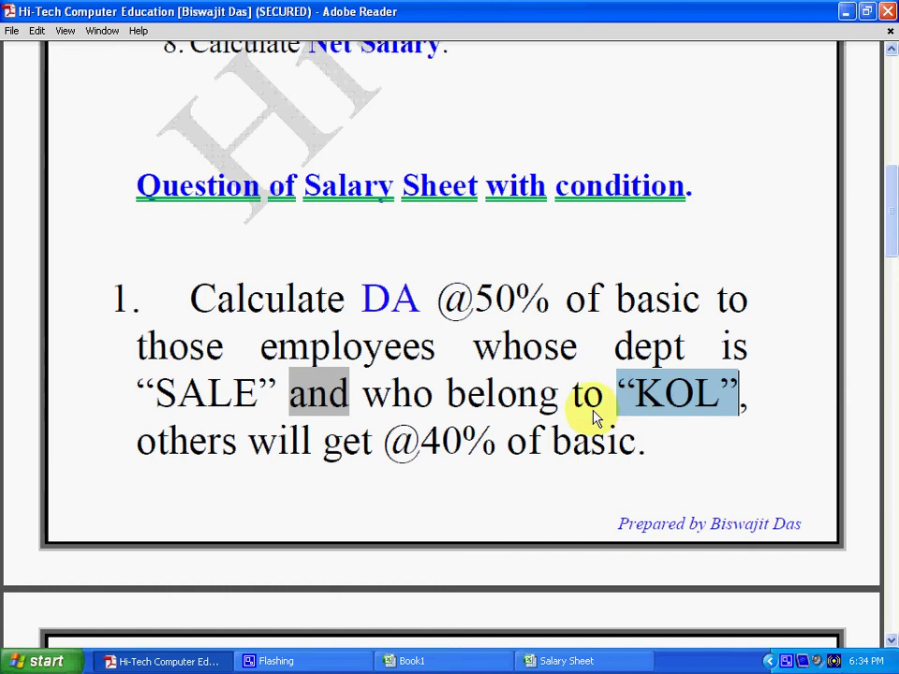
left_click_drag(132, 462, 510, 470)
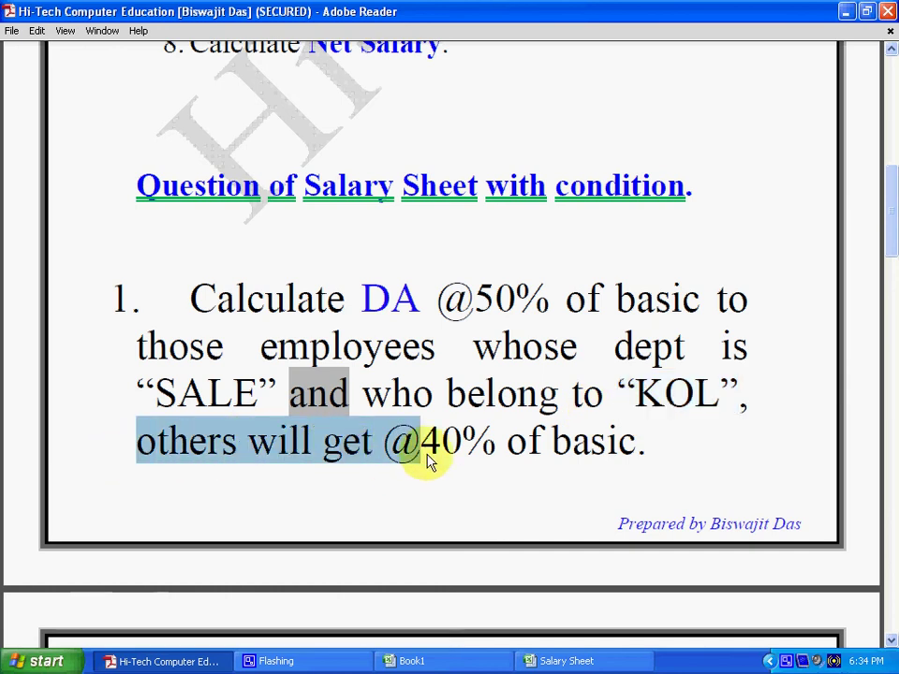
left_click(514, 438)
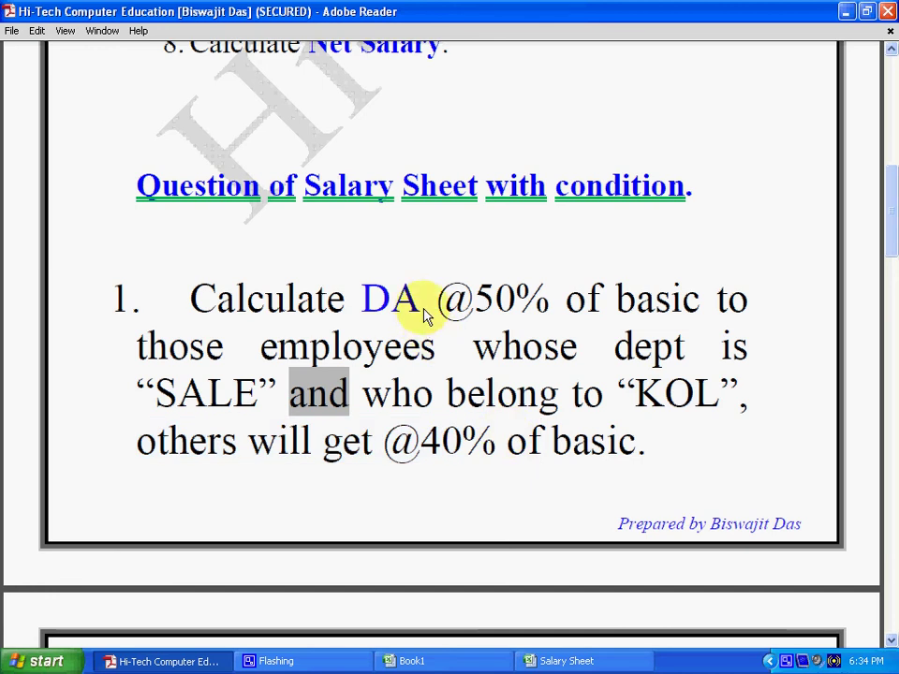
left_click_drag(423, 317, 541, 316)
left_click(552, 315)
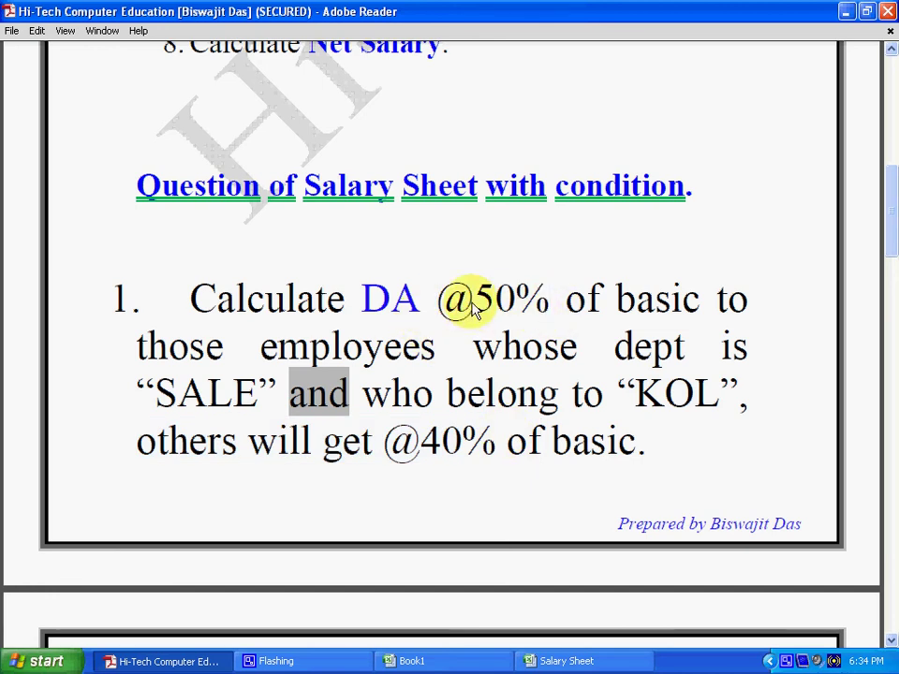
left_click_drag(440, 301, 550, 309)
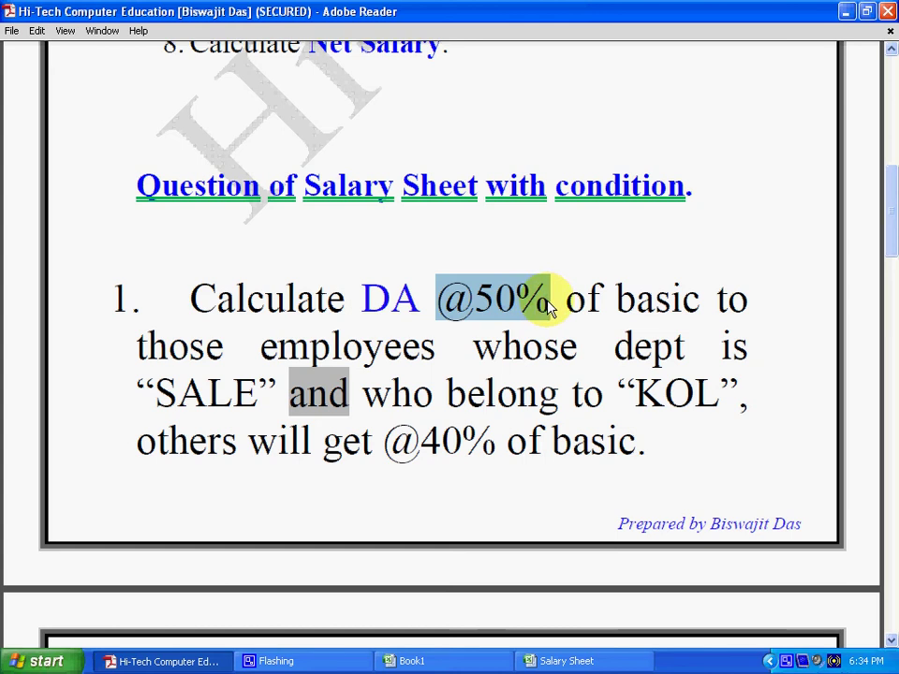
left_click_drag(616, 346, 747, 352)
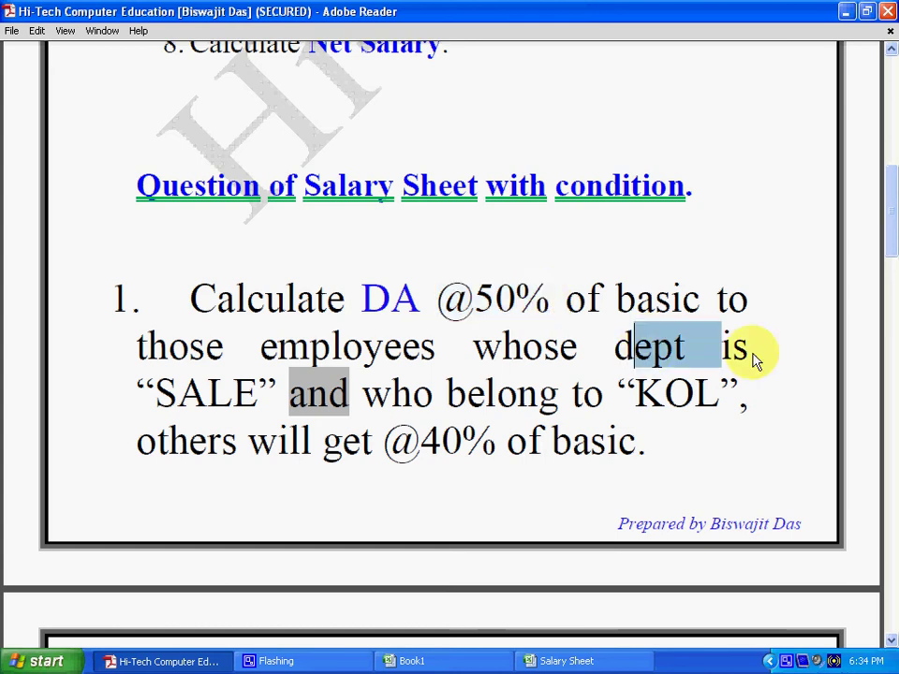
left_click_drag(140, 398, 262, 398)
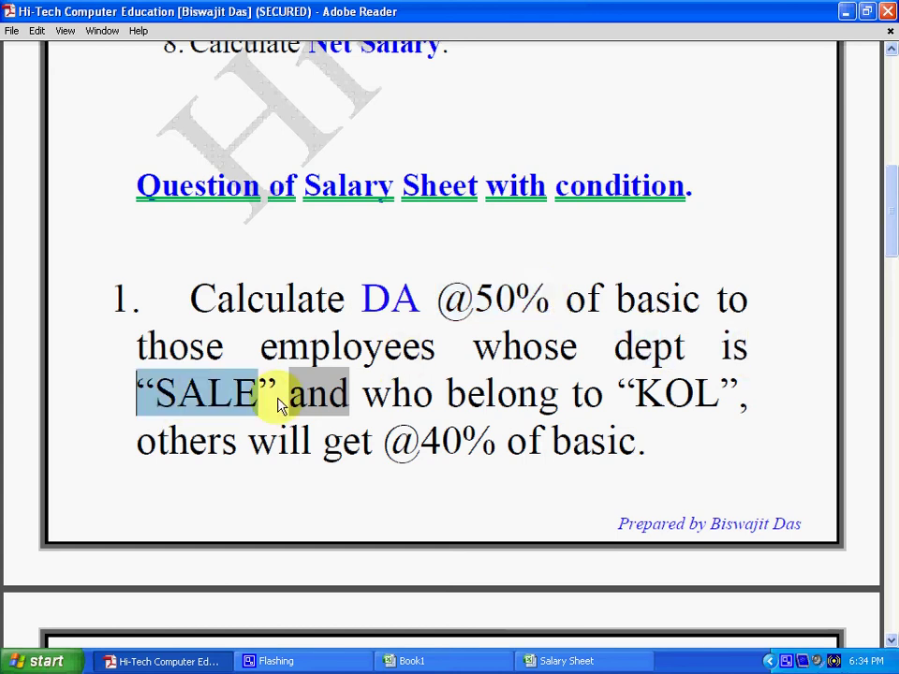
left_click_drag(449, 398, 737, 400)
left_click(737, 402)
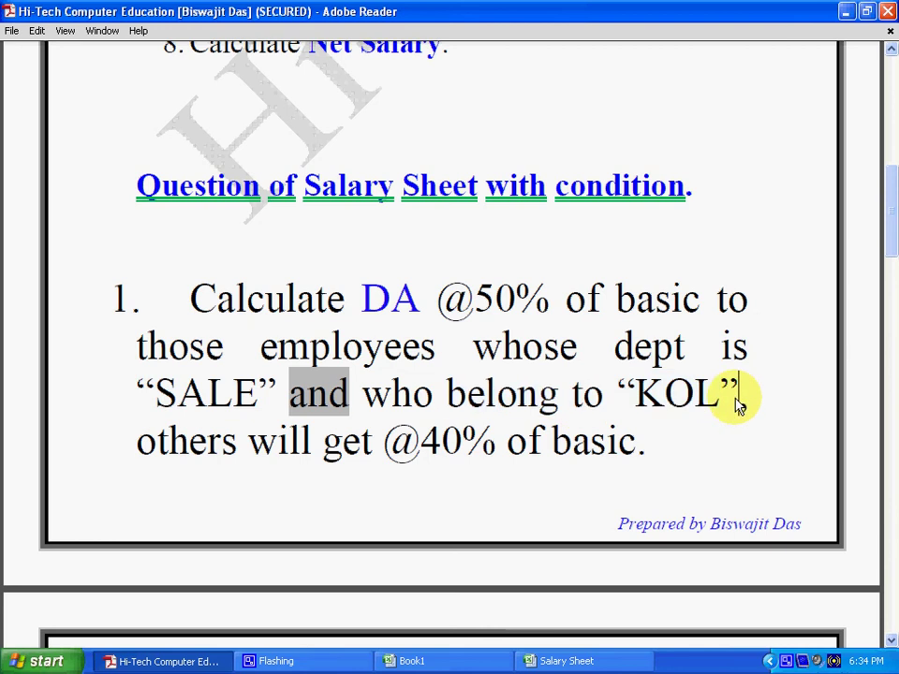
left_click_drag(314, 444, 473, 452)
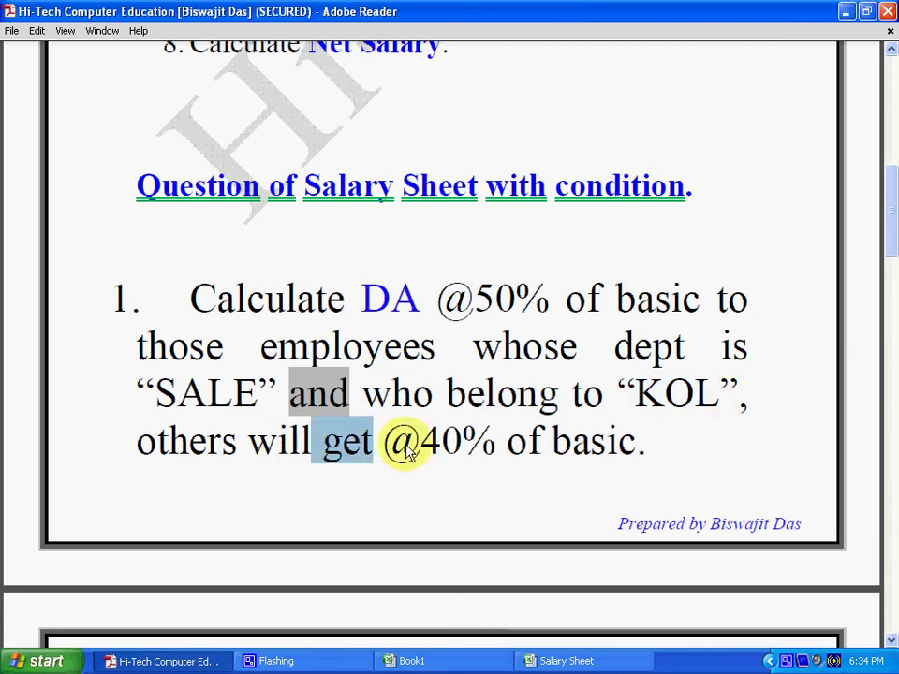
left_click(503, 452)
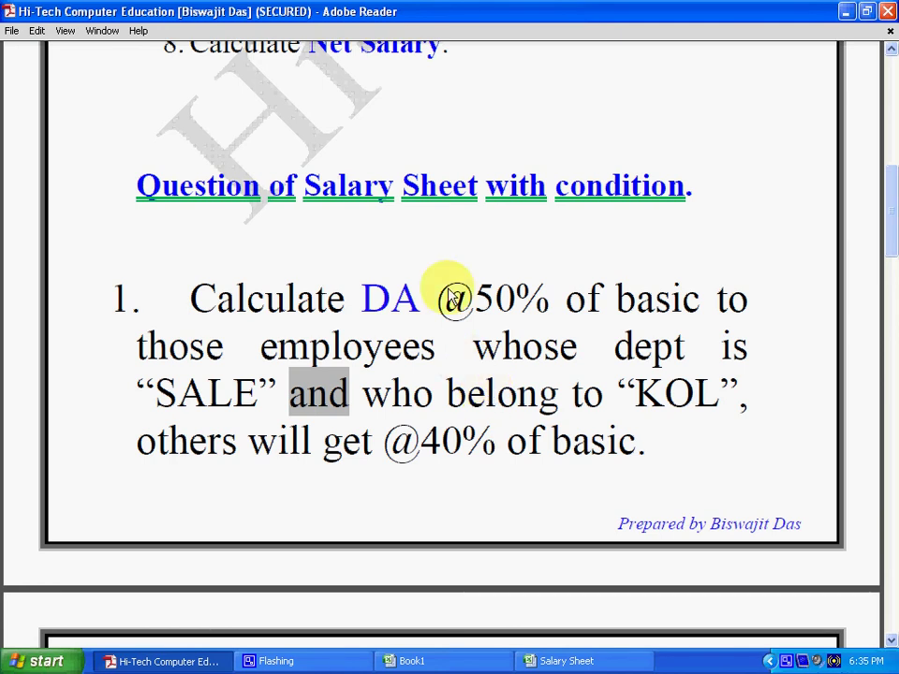
Reread the 50% rate, the dept SALE and KOL conditions, and 40% for others
mouse_move(363, 297)
left_mouse_down()
mouse_move(565, 305)
mouse_move(564, 318)
left_mouse_up()
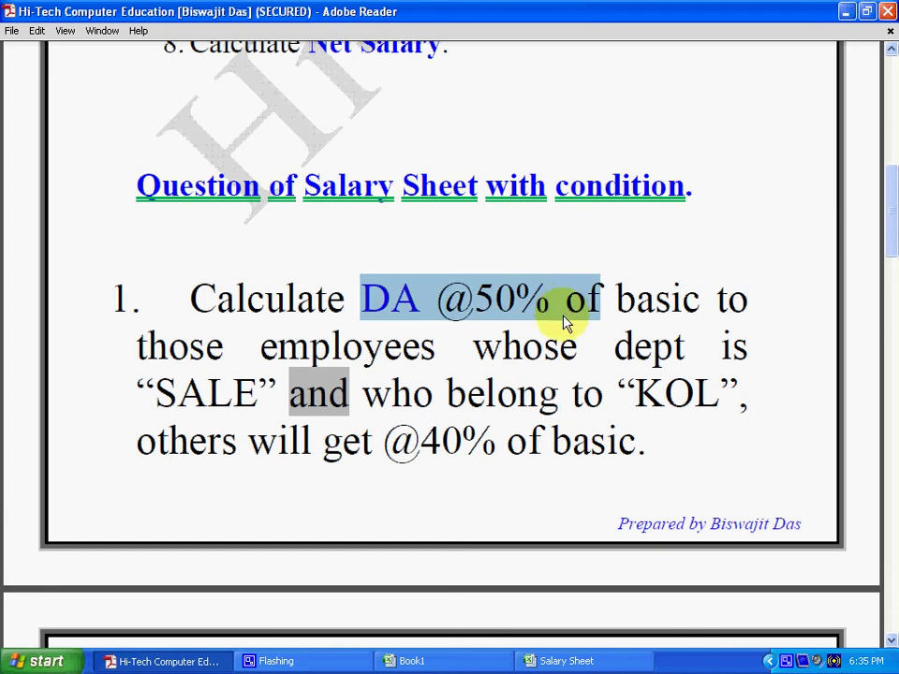
left_click(590, 348)
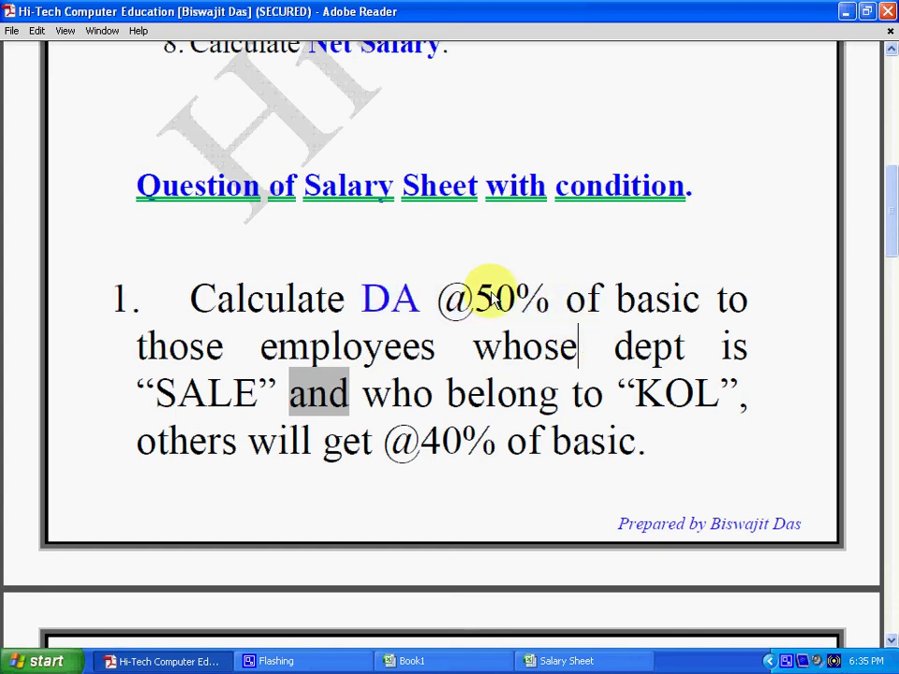
left_click_drag(438, 299, 600, 300)
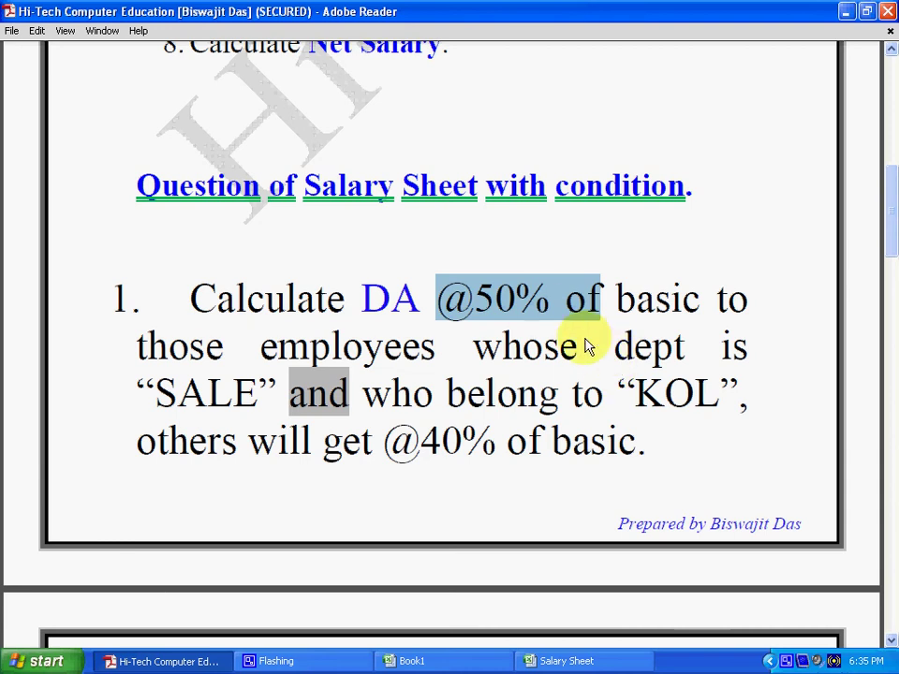
left_click_drag(610, 354, 271, 435)
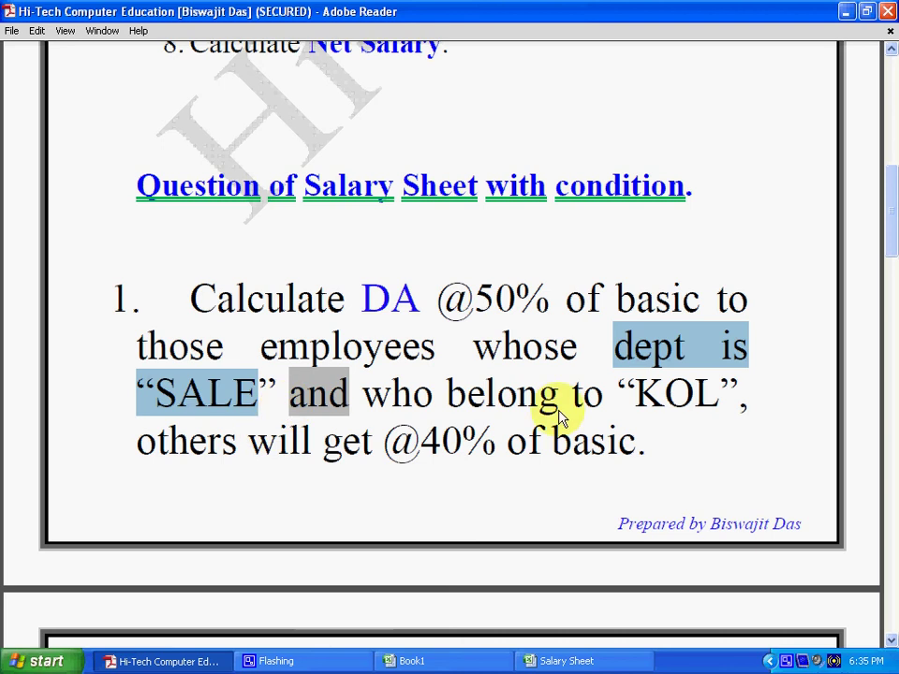
mouse_move(448, 401)
left_mouse_down()
mouse_move(765, 409)
mouse_move(733, 432)
left_mouse_up()
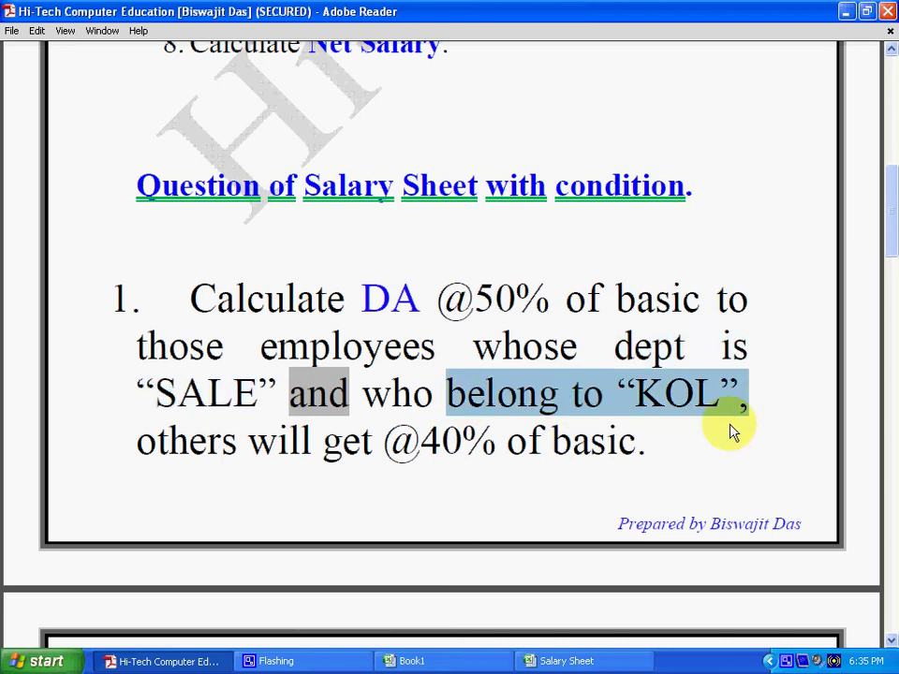
left_click(496, 297)
left_click_drag(323, 444, 616, 449)
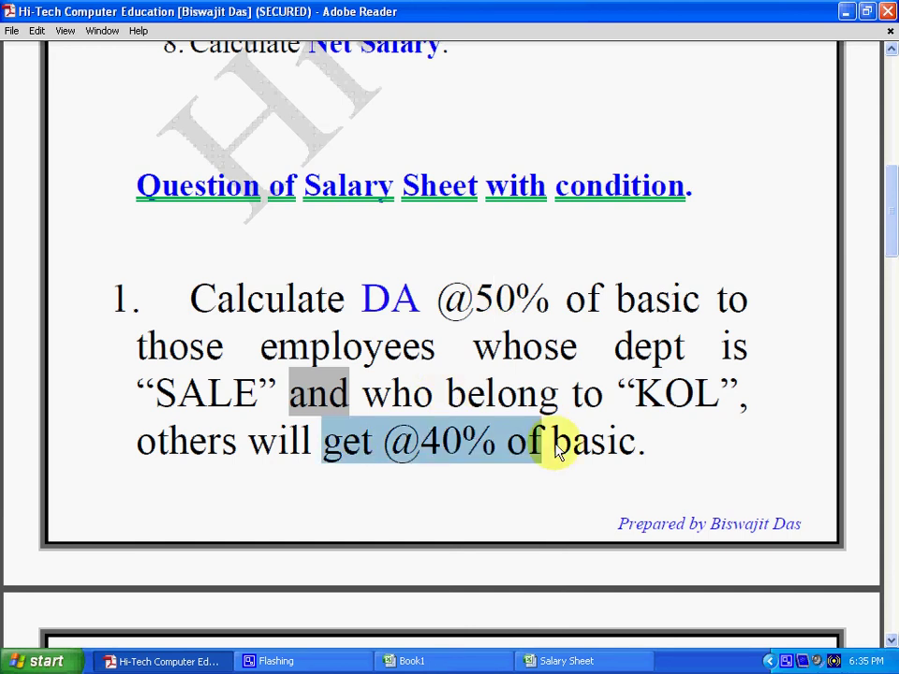
left_click(653, 389)
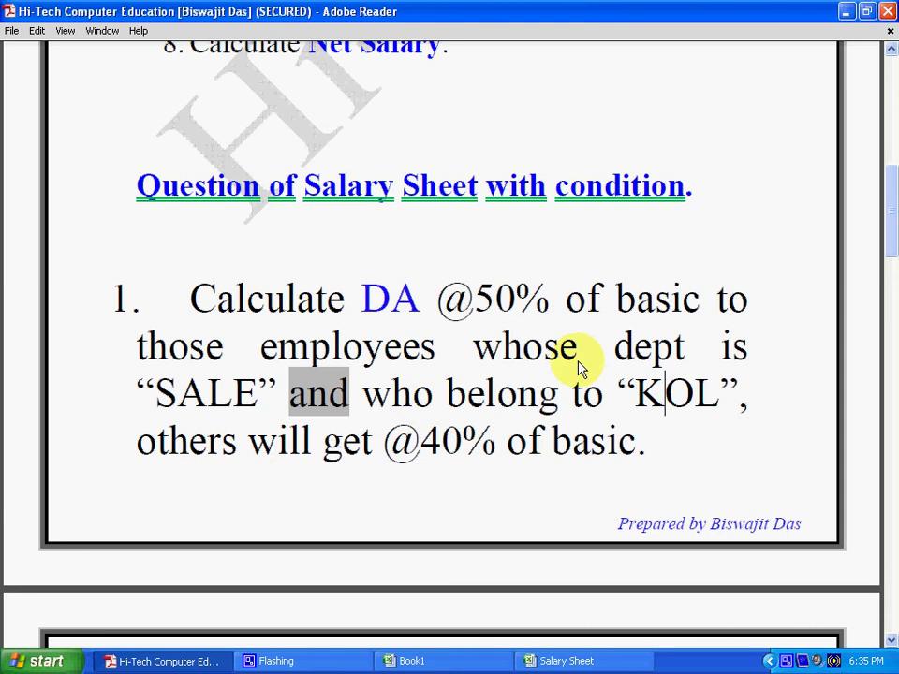
left_click_drag(473, 346, 747, 348)
left_click_drag(202, 394, 260, 393)
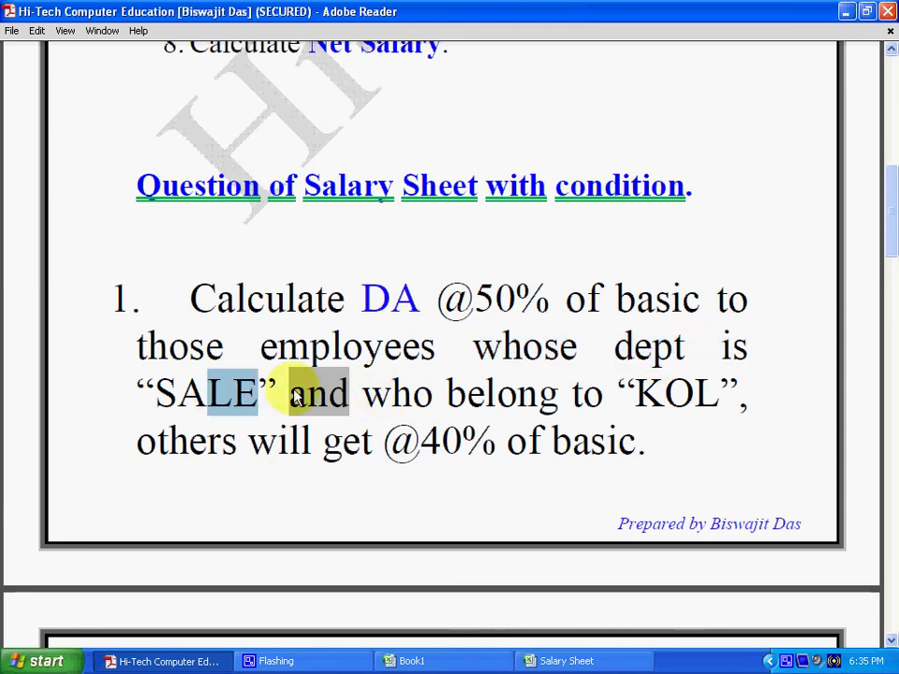
left_click_drag(604, 393, 719, 395)
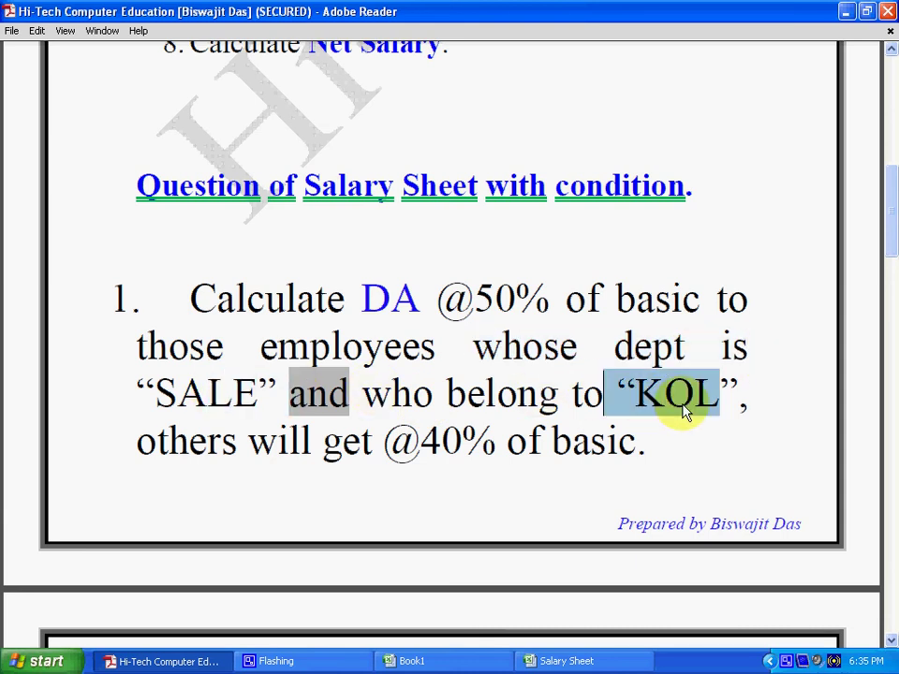
left_click(554, 397)
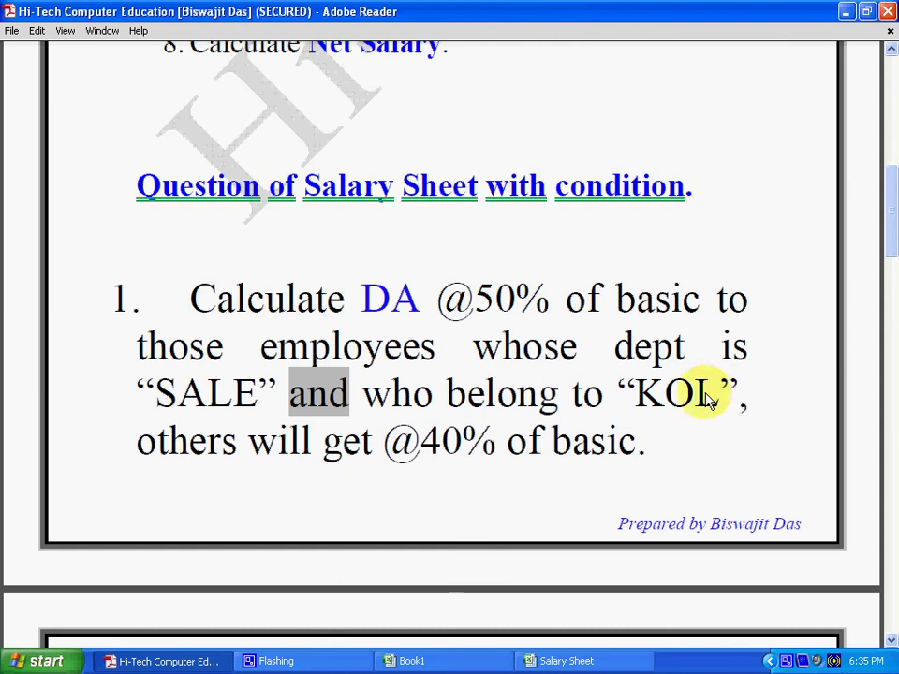
Recheck the KOL condition and the 50%/40% rates, then bring back the Excel sheet
left_click_drag(613, 348, 267, 408)
left_click(267, 408)
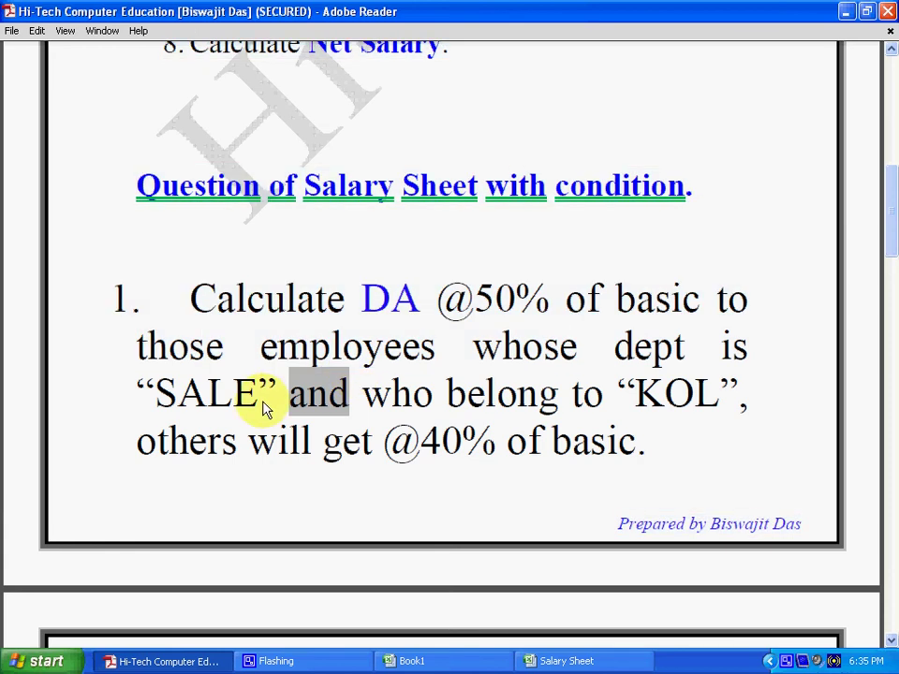
left_click_drag(586, 411, 726, 401)
left_click(735, 406)
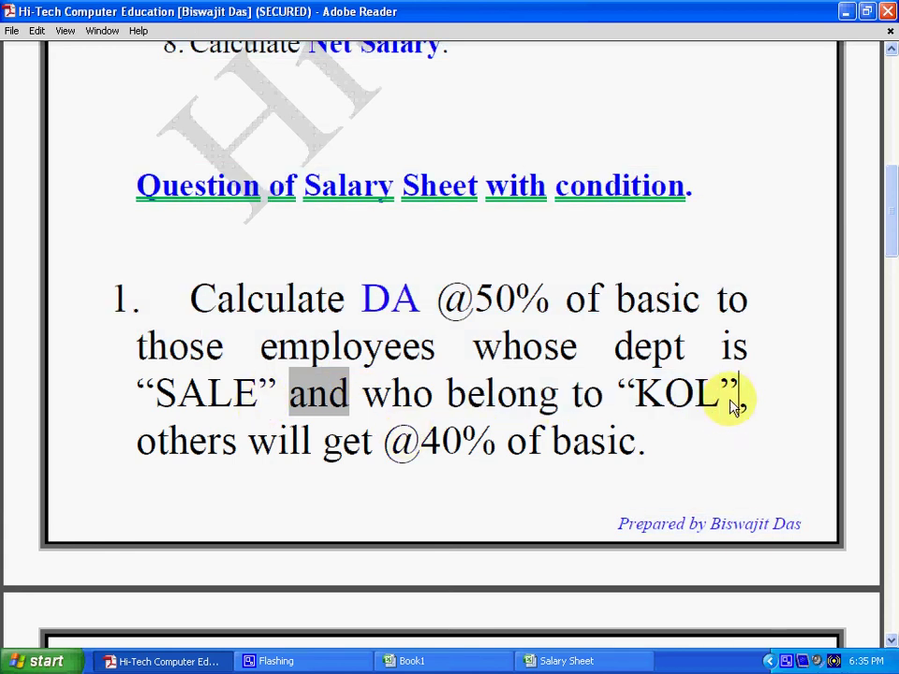
double_click(481, 302)
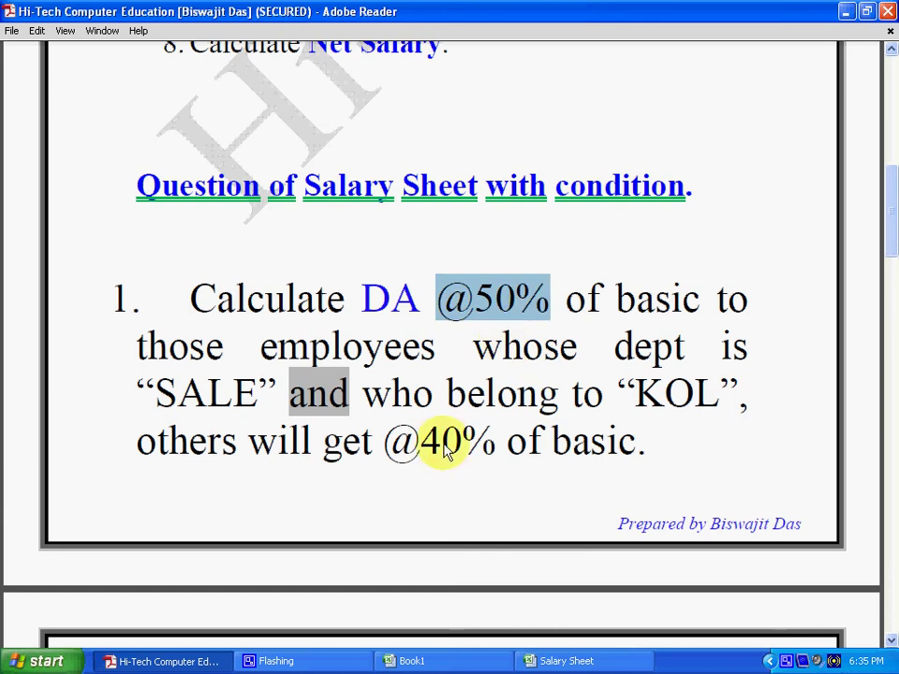
left_click_drag(441, 452, 461, 453)
left_click(515, 302)
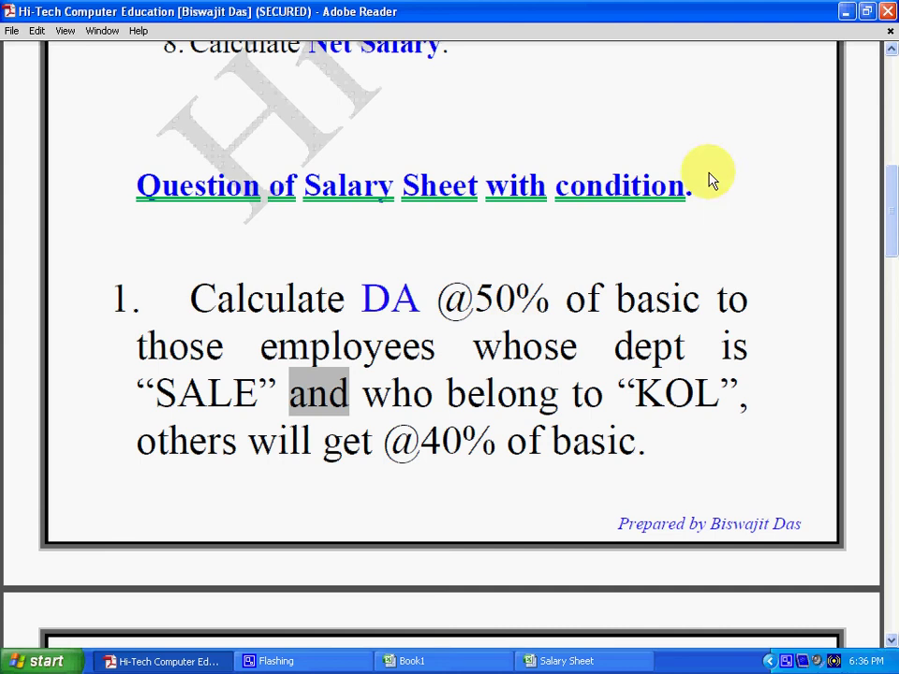
left_click(844, 13)
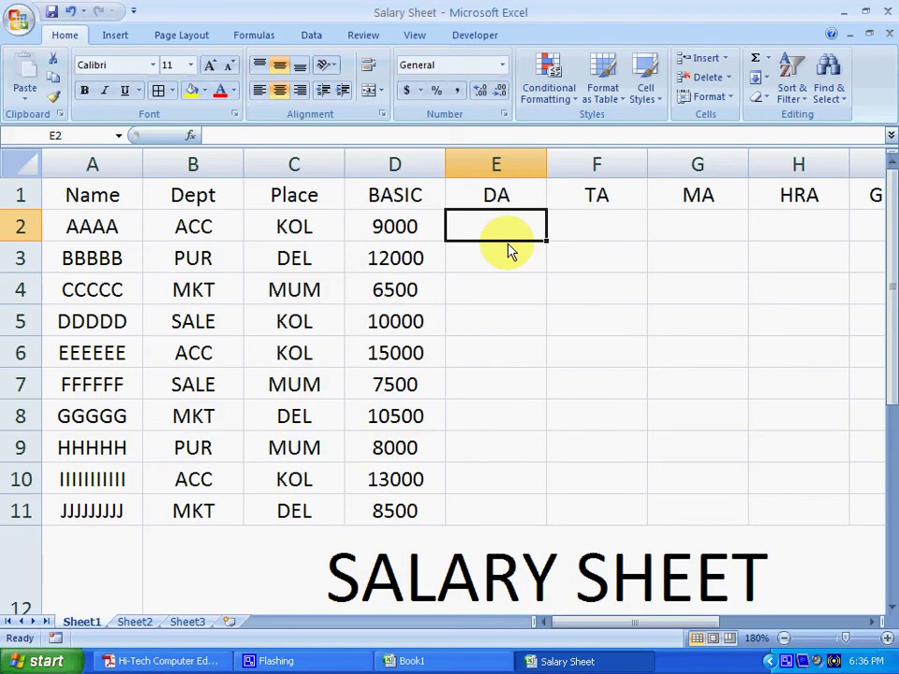
Start the DA formula in E2 with =IF(AND( and return to the question PDF
type("=")
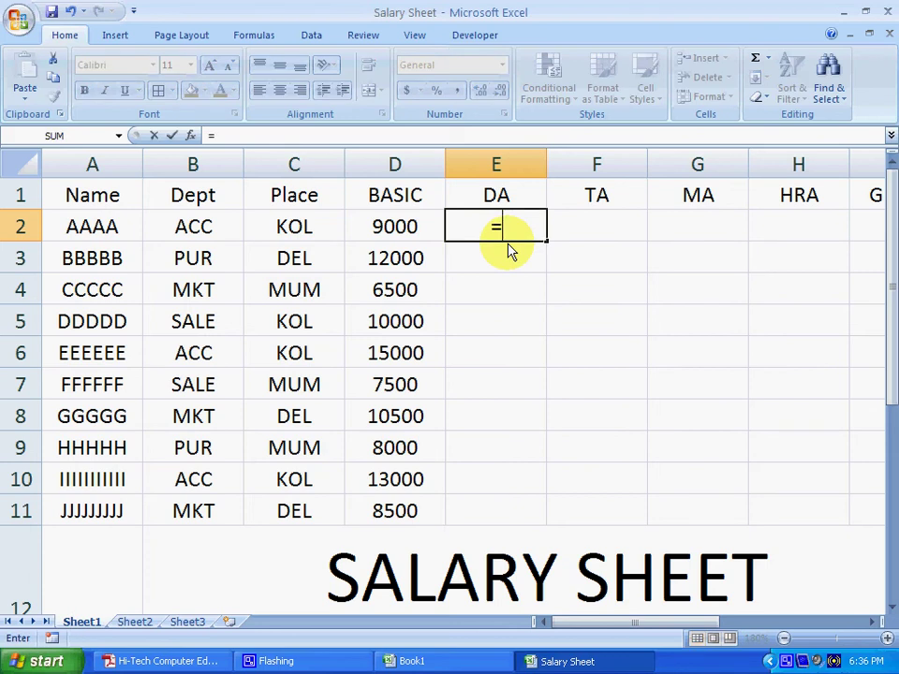
type("IF(")
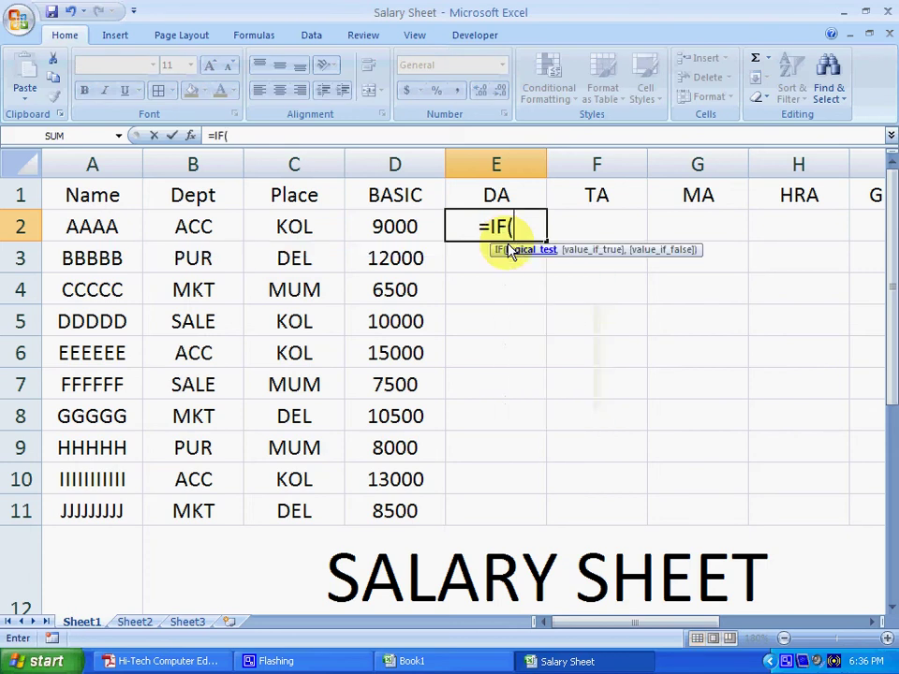
type("AND")
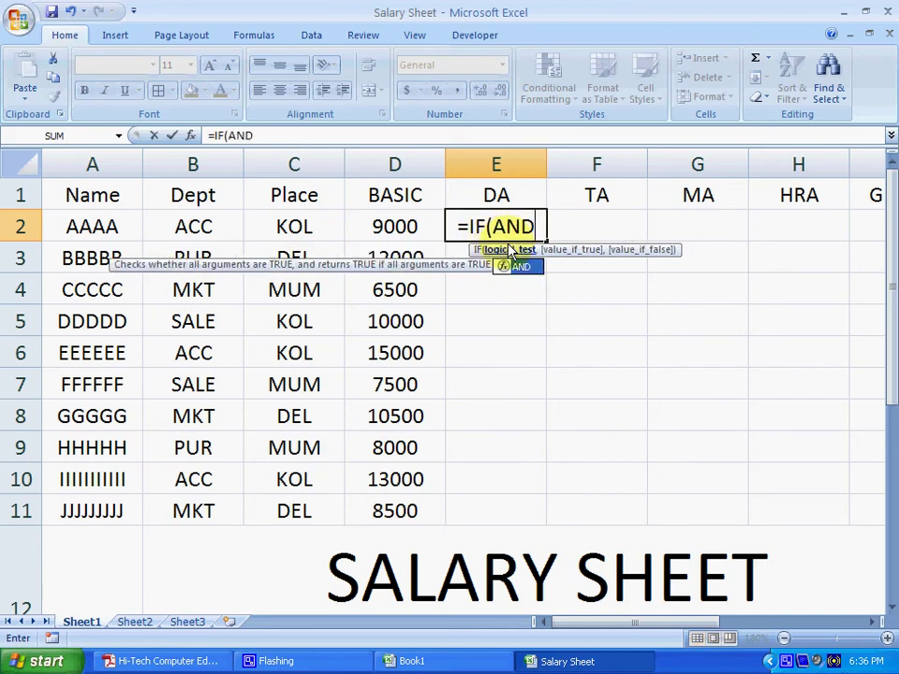
type("(")
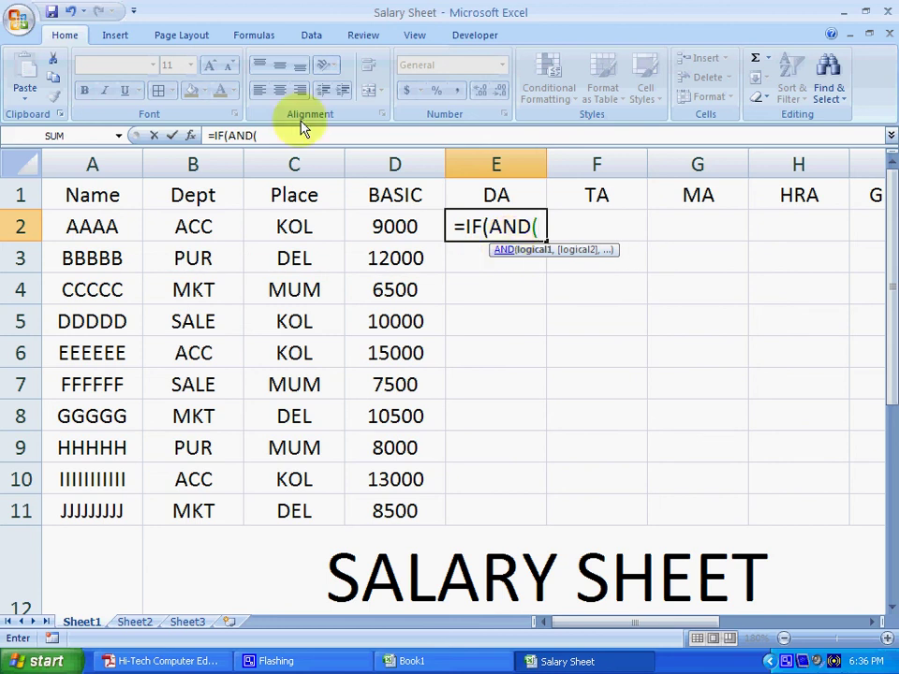
left_click(197, 661)
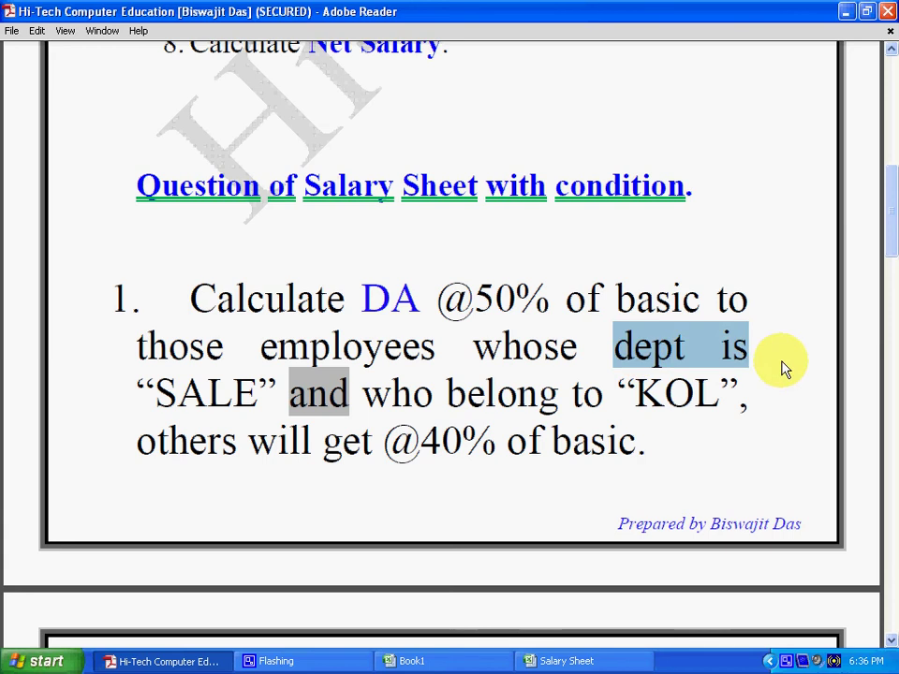
Reread the 'dept is SALE' condition in the question, then go back to Excel
left_click_drag(643, 360, 347, 402)
left_click_drag(277, 394, 201, 398)
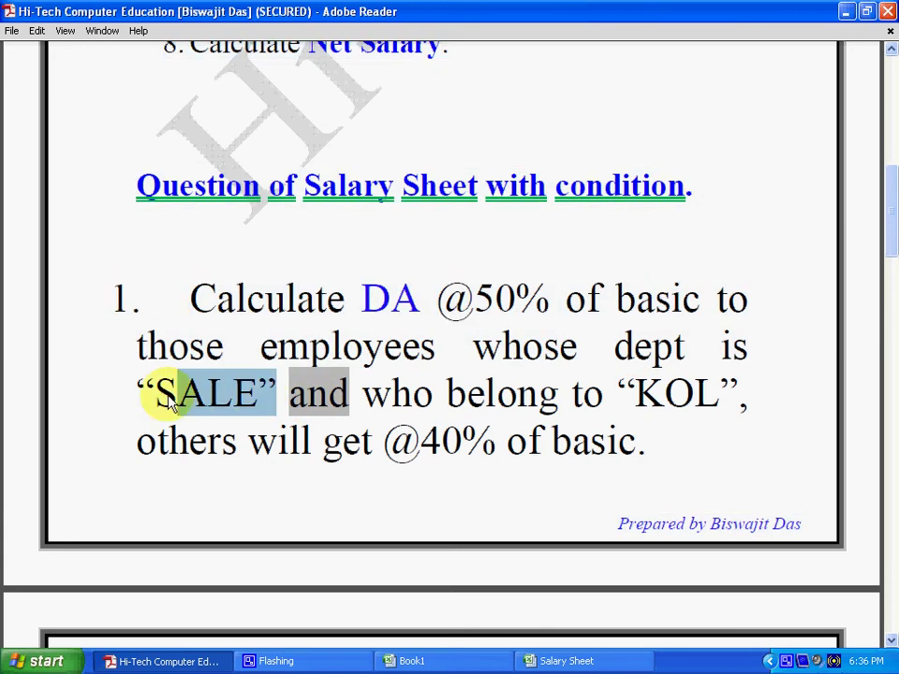
left_click(703, 361)
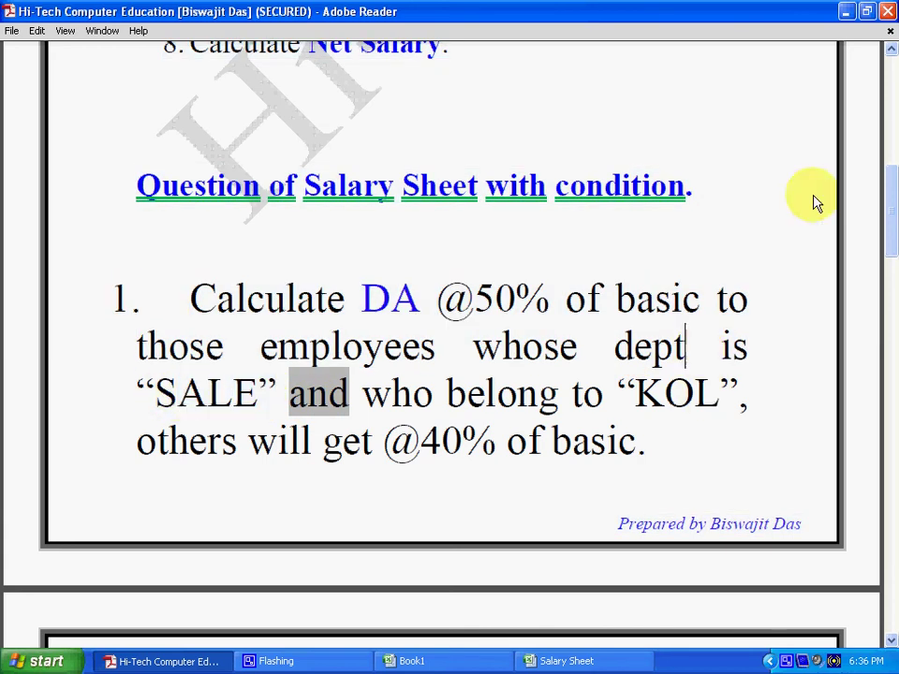
left_click(845, 11)
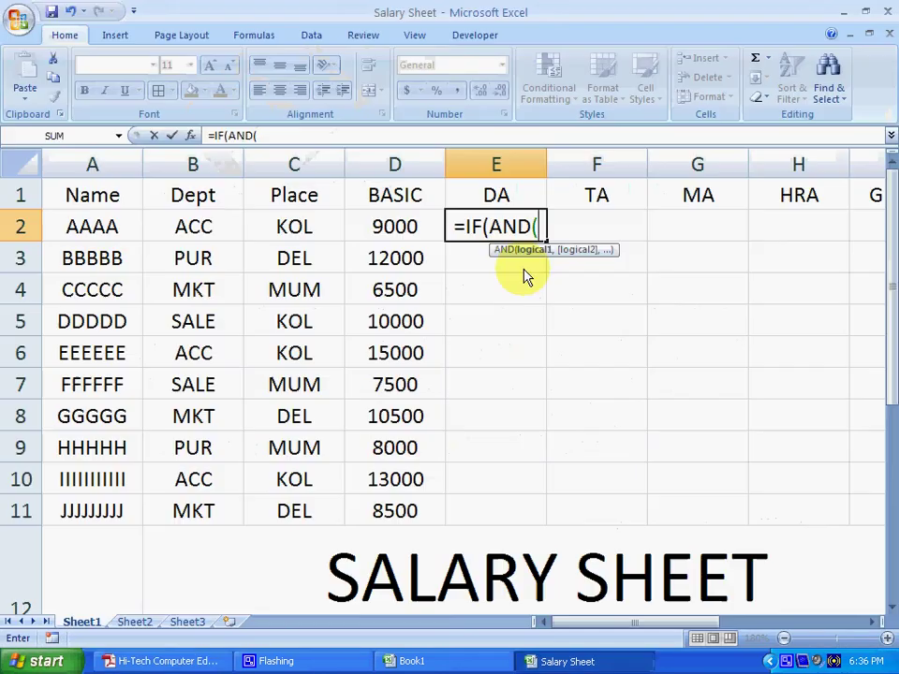
Add the first condition B2="SALE" to the E2 formula, correcting a typo
left_click(204, 231)
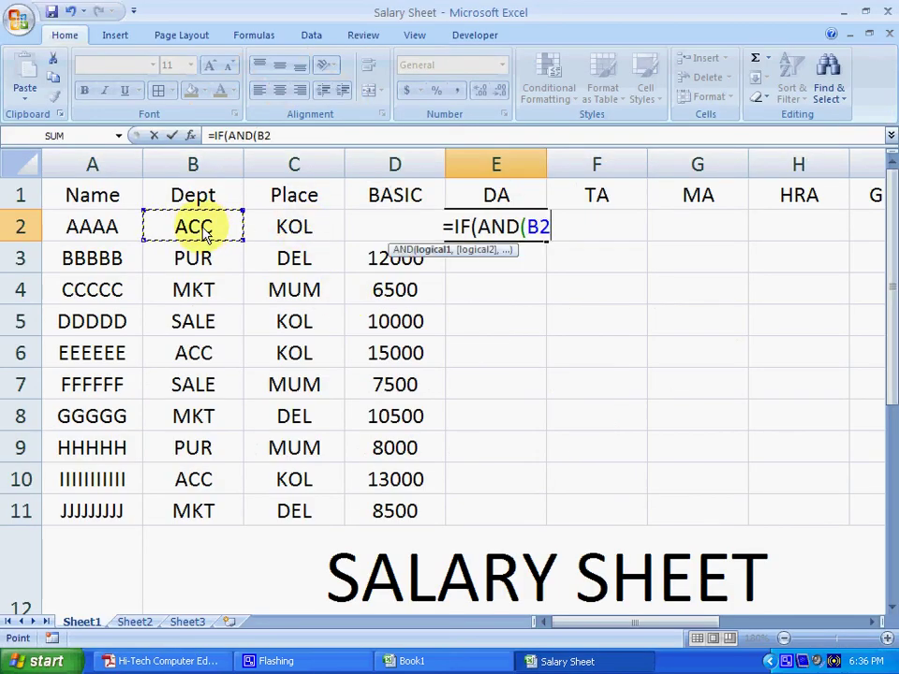
type("=\"SAL")
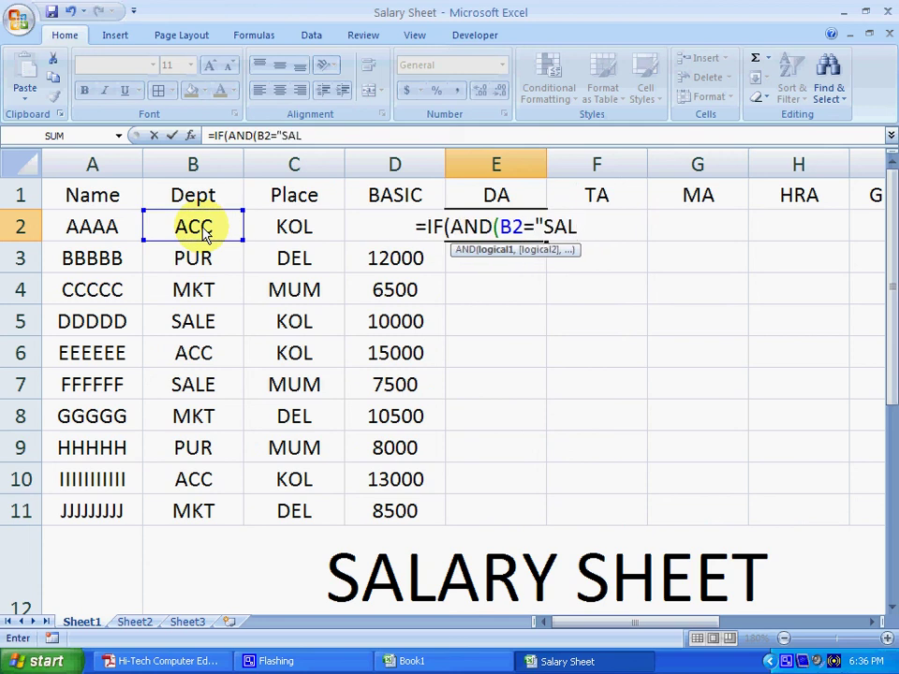
type("R")
key("BackSpace")
type("E")
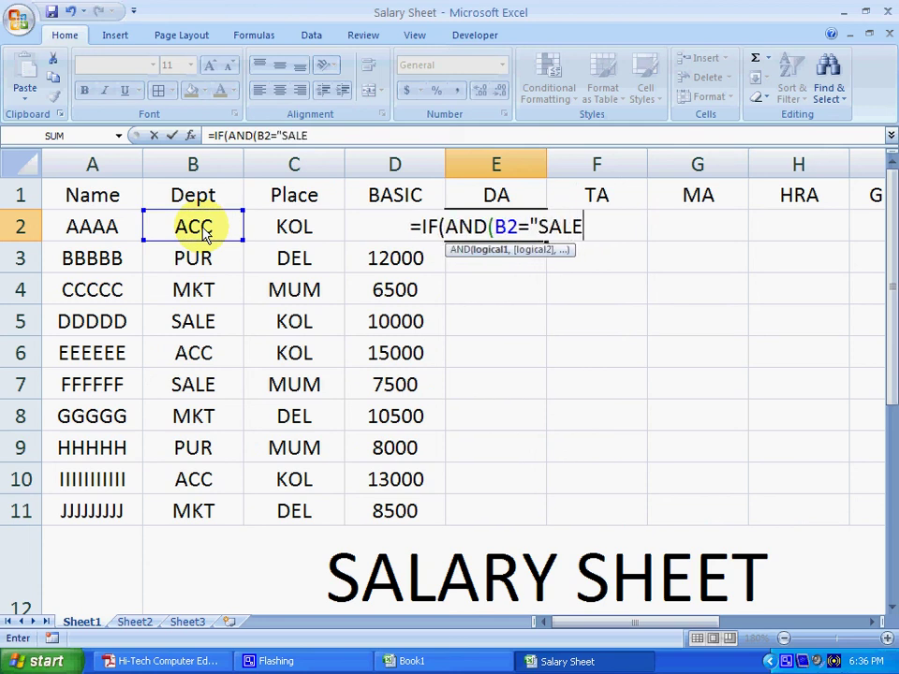
type("\"")
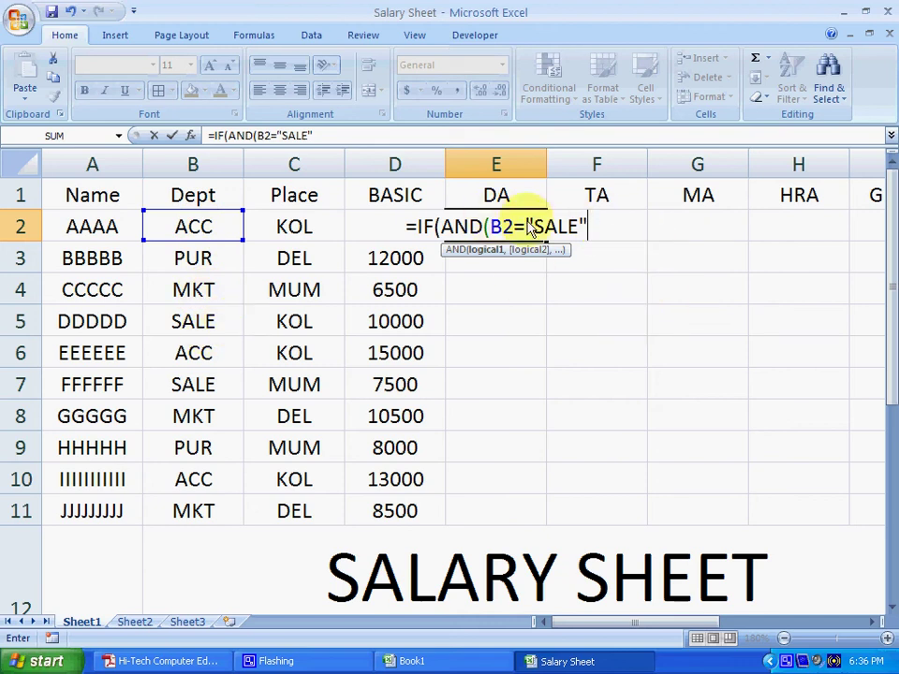
type(",")
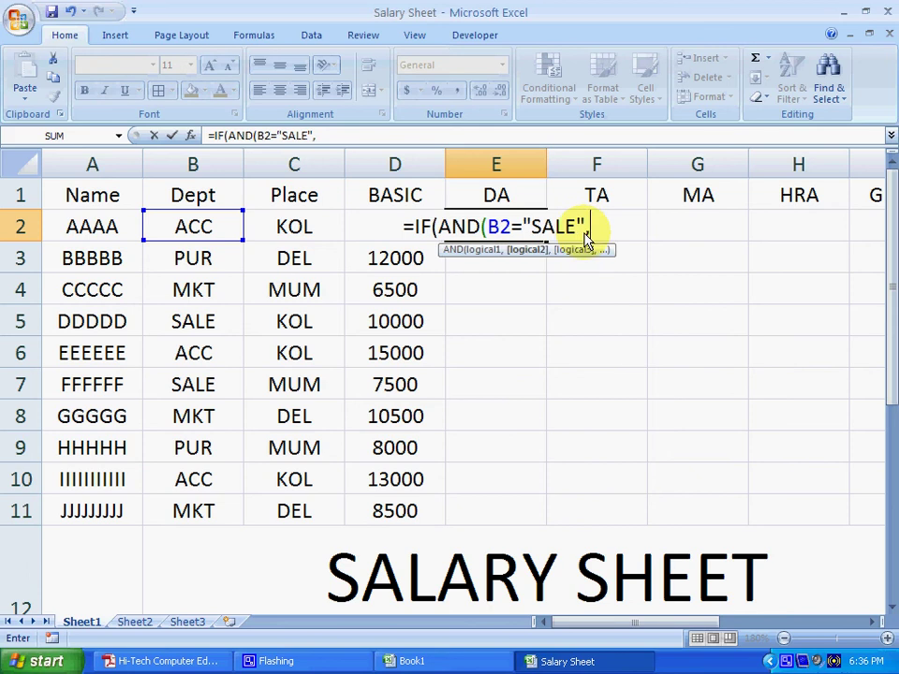
Check the 'belong to KOL' condition in the PDF and return to Excel
left_click(152, 663)
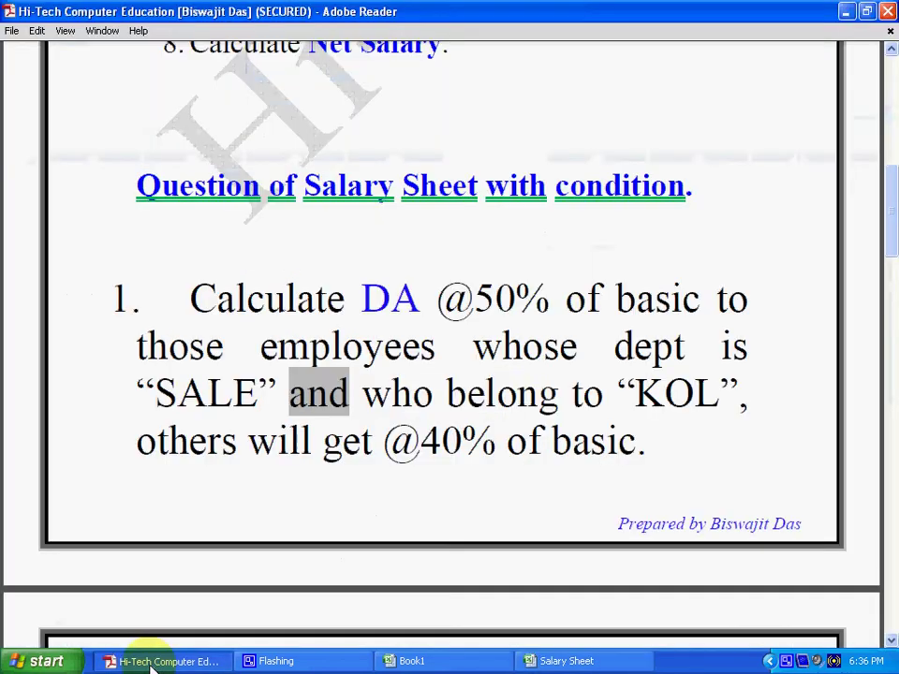
left_click_drag(447, 394, 764, 415)
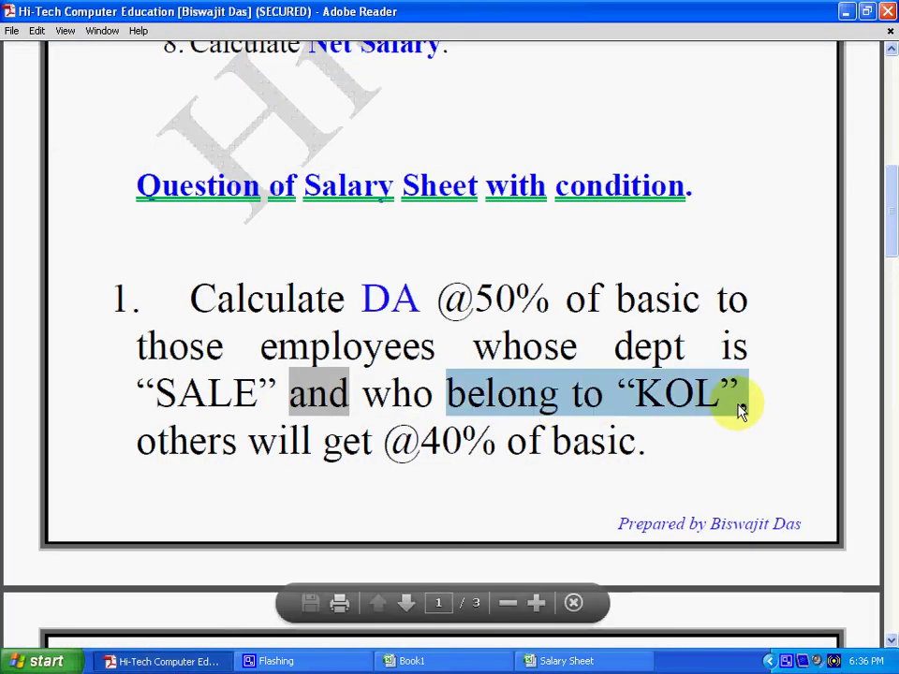
left_click(695, 401)
left_click_drag(696, 401, 582, 391)
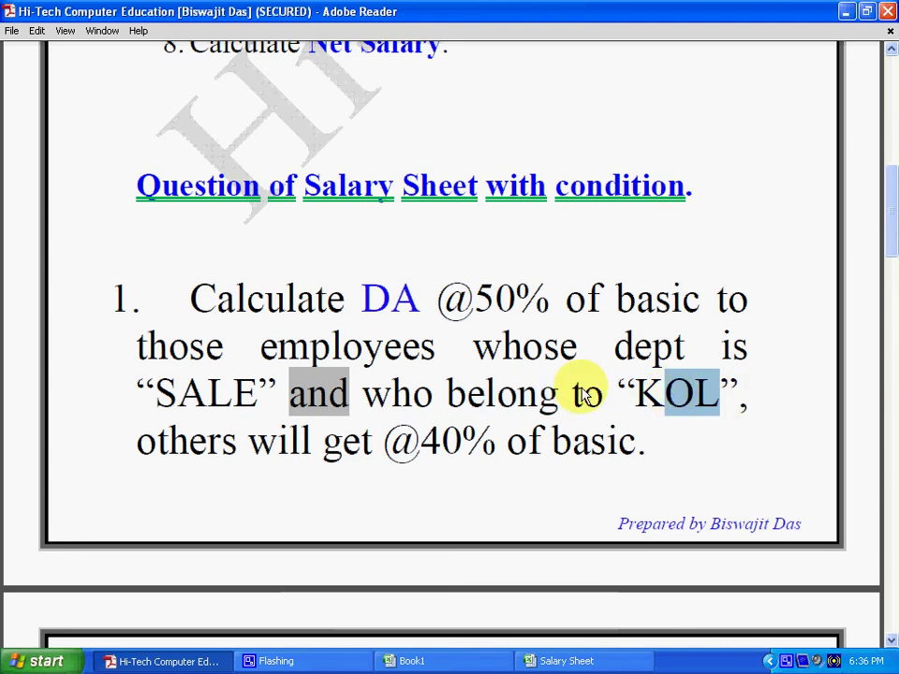
left_click(581, 392)
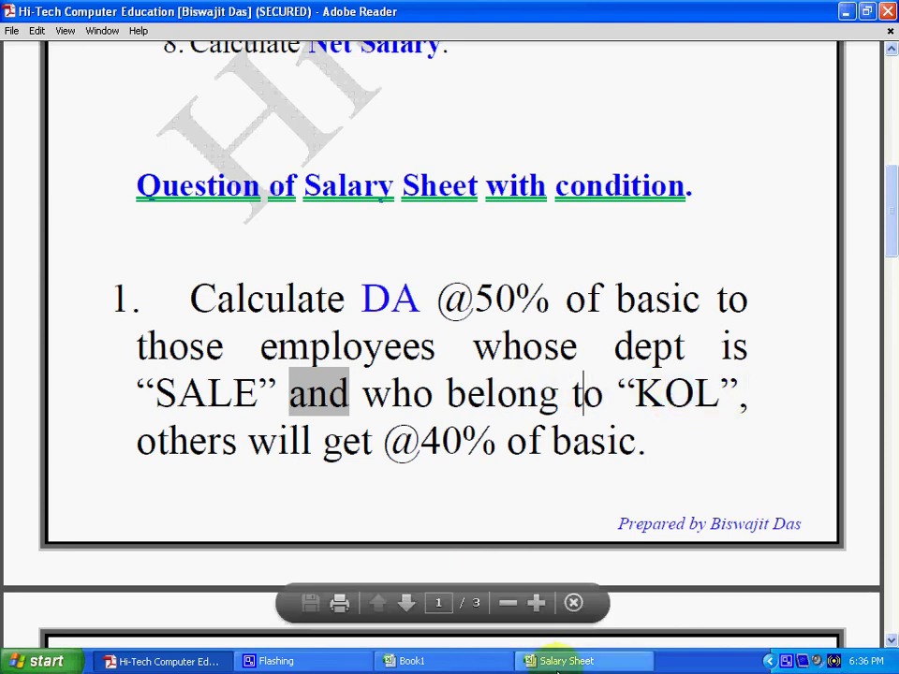
left_click(560, 661)
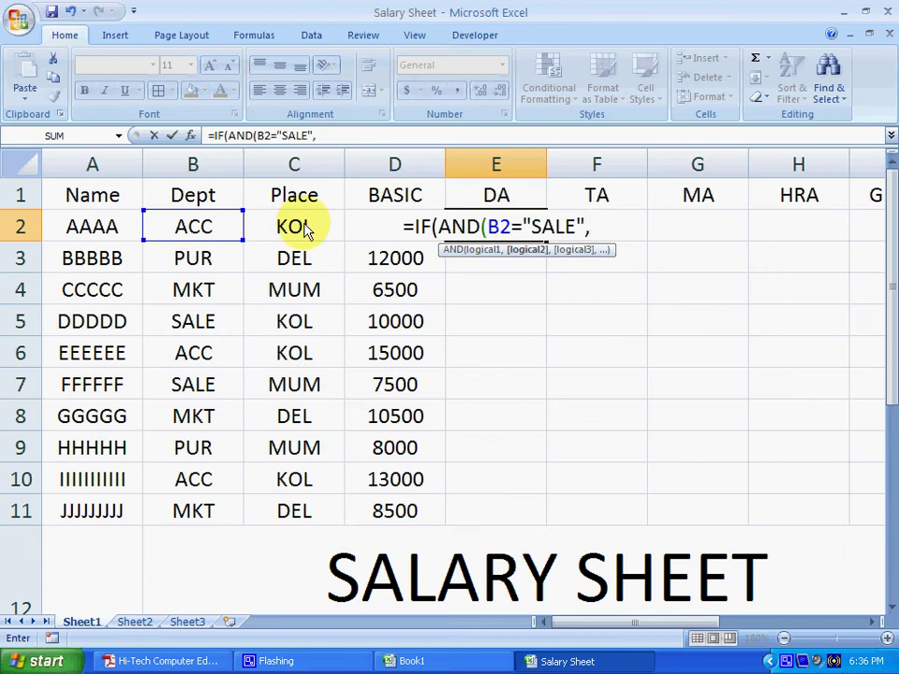
Add the second condition C2="KOL" and close the AND in the E2 formula
left_click(308, 229)
type("=")
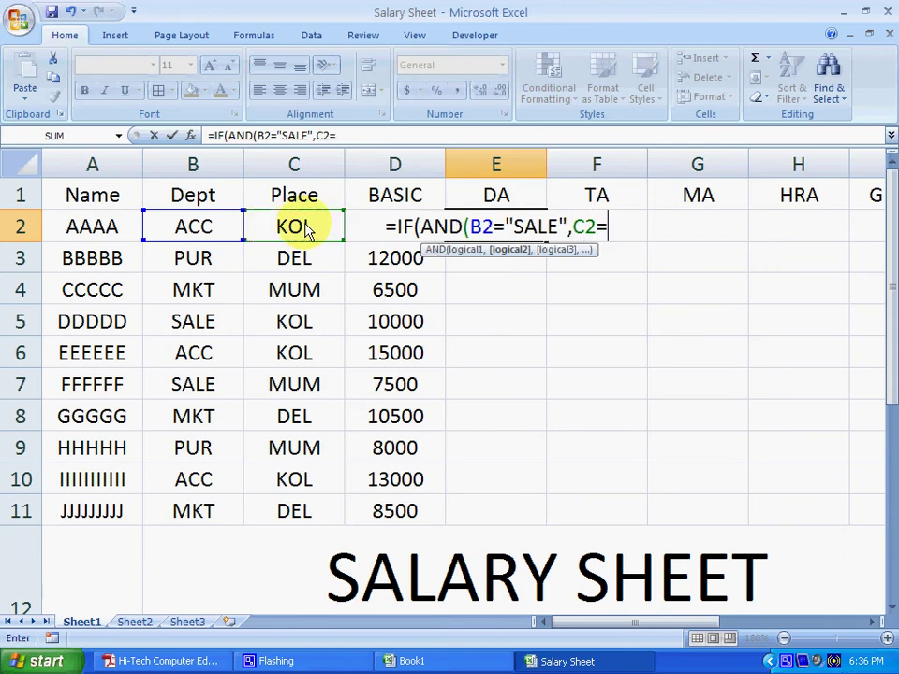
type("\"KOL\"")
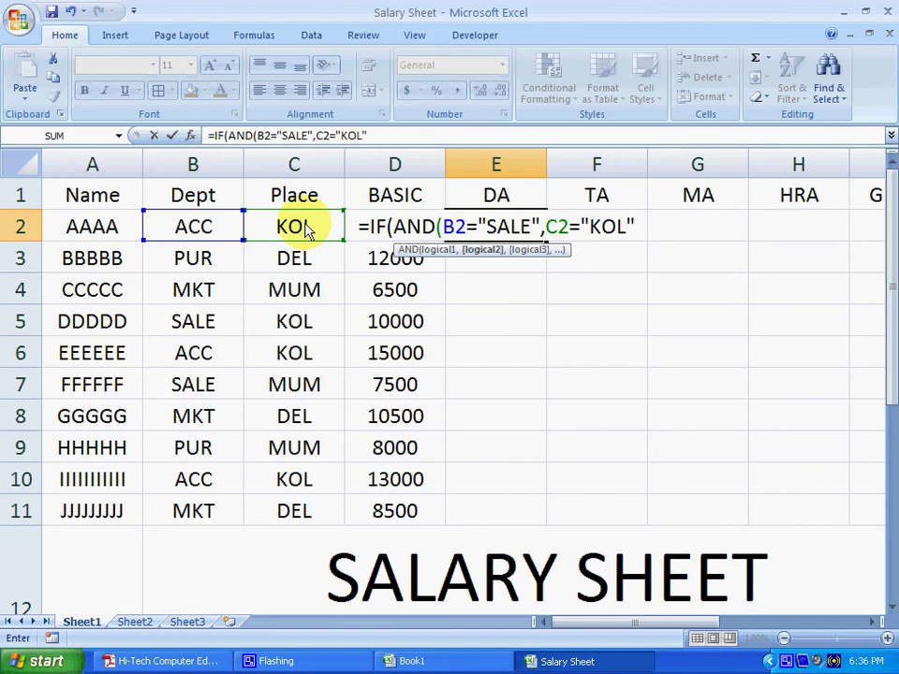
type(")")
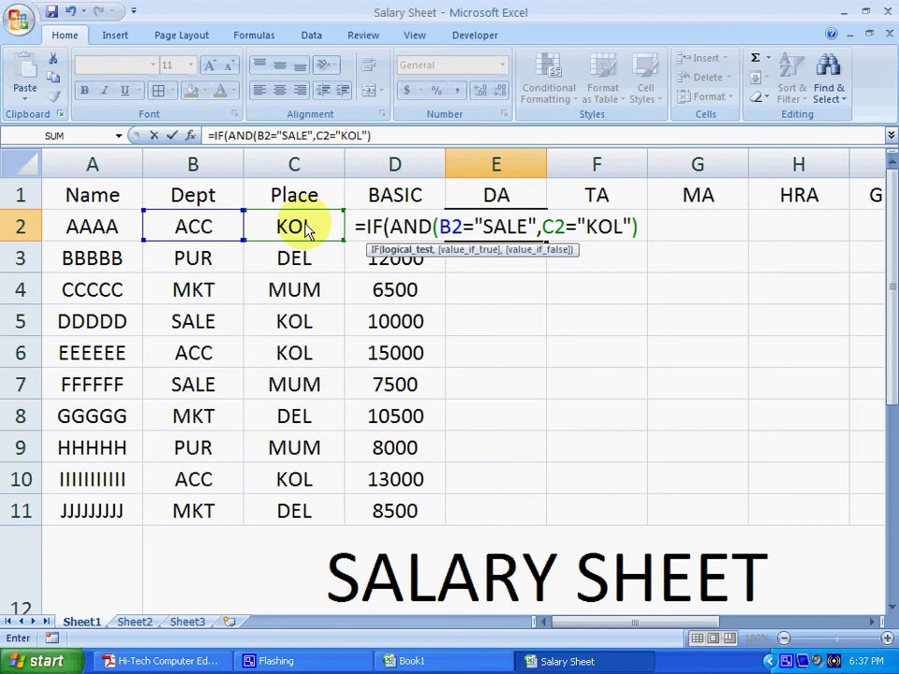
type(",")
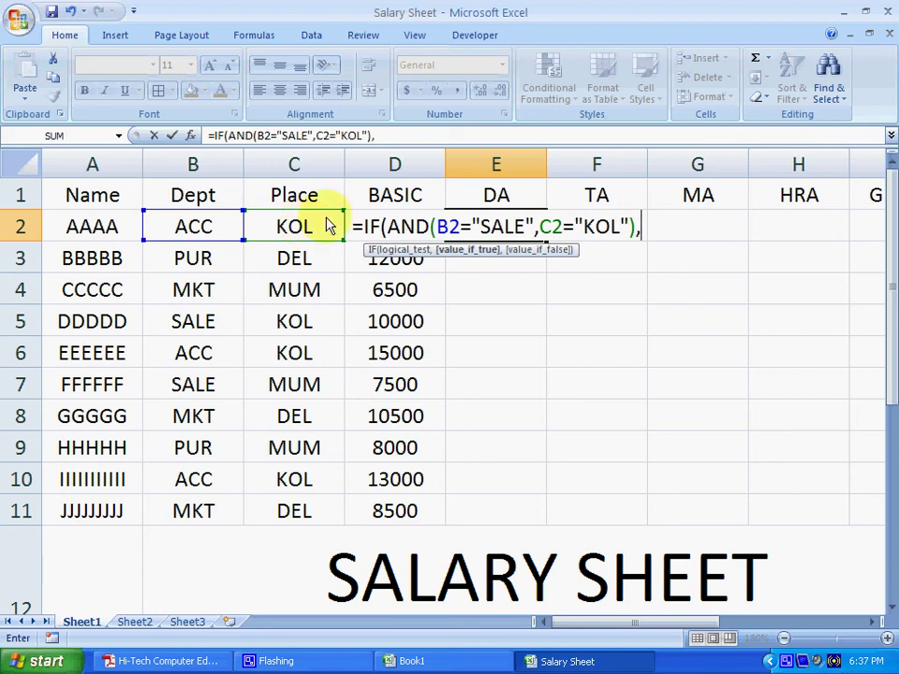
left_click_drag(474, 226, 609, 234)
left_click(609, 234)
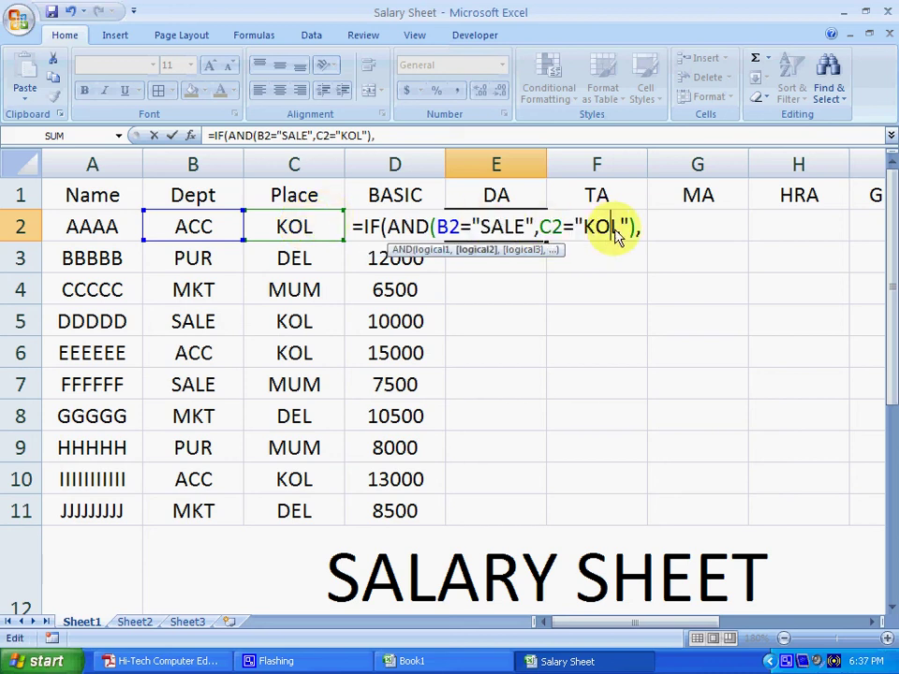
left_click_drag(474, 227, 629, 228)
left_click(622, 229)
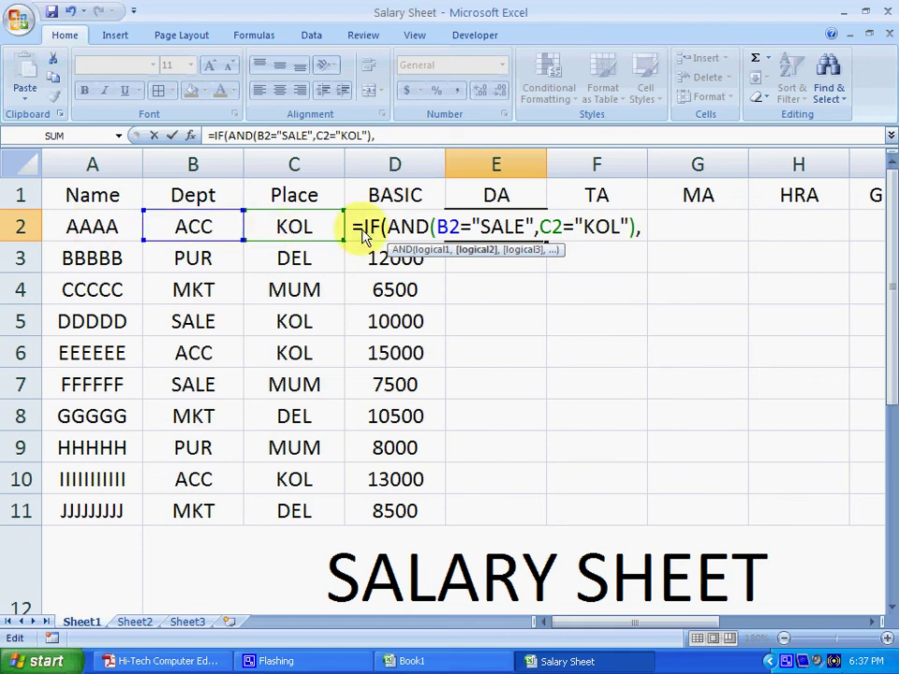
left_click(399, 227)
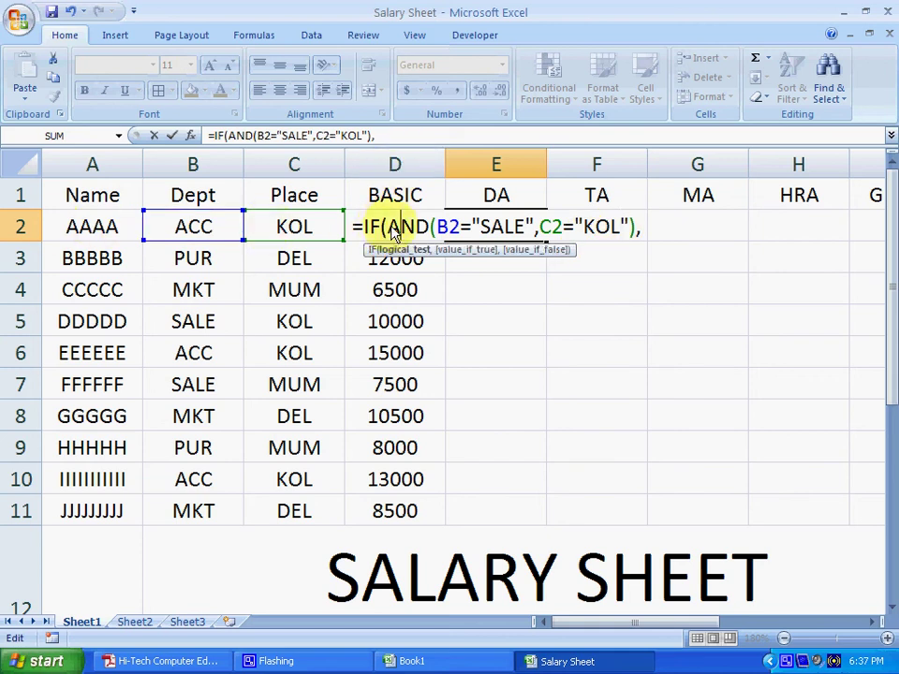
left_click(644, 229)
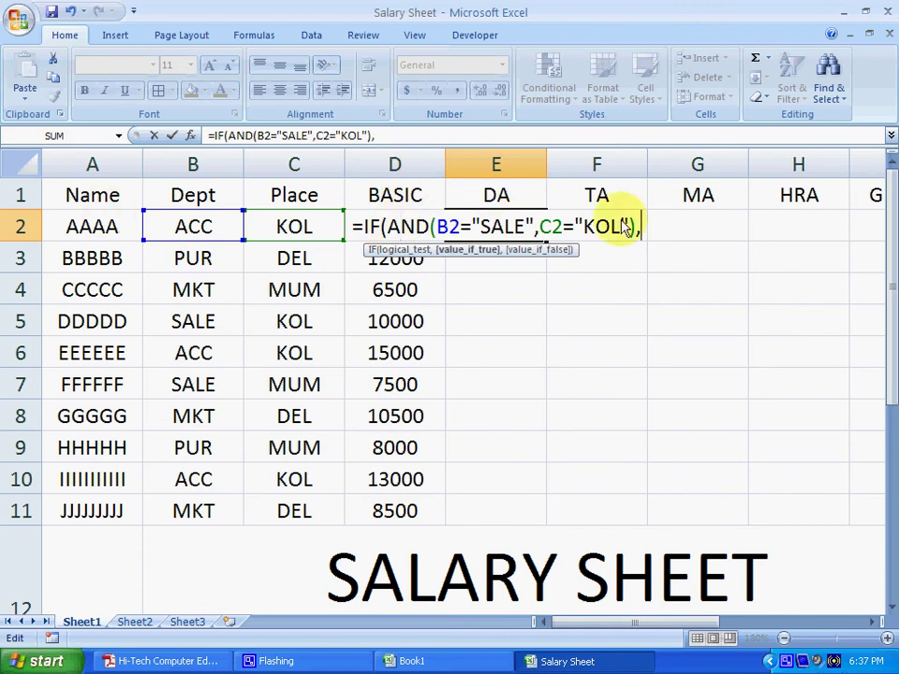
Finish with D2*50% if true and D2*40% otherwise, confirming a DA of 3600
type("D")
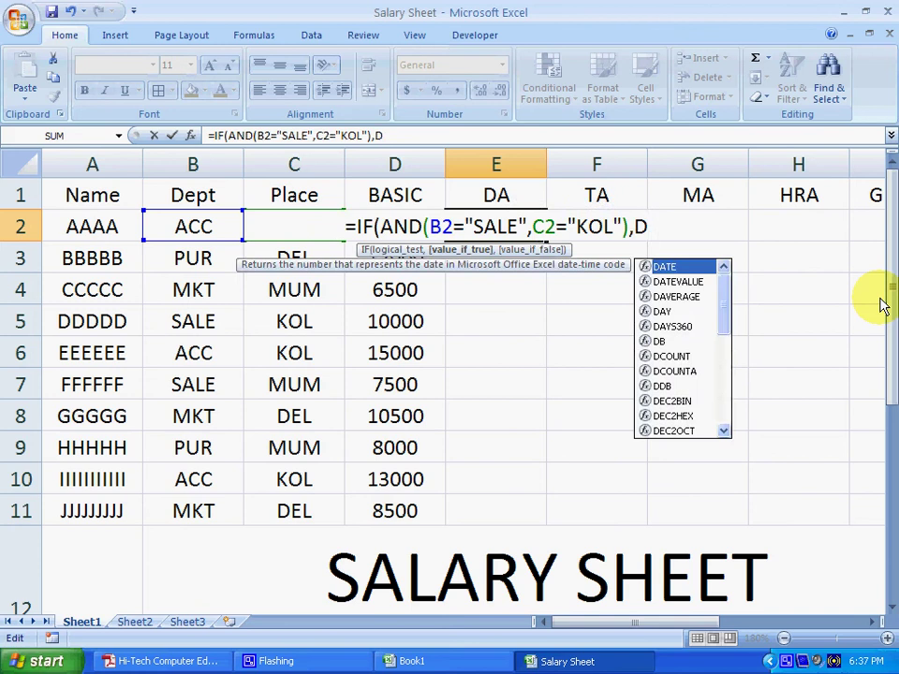
type("2*50")
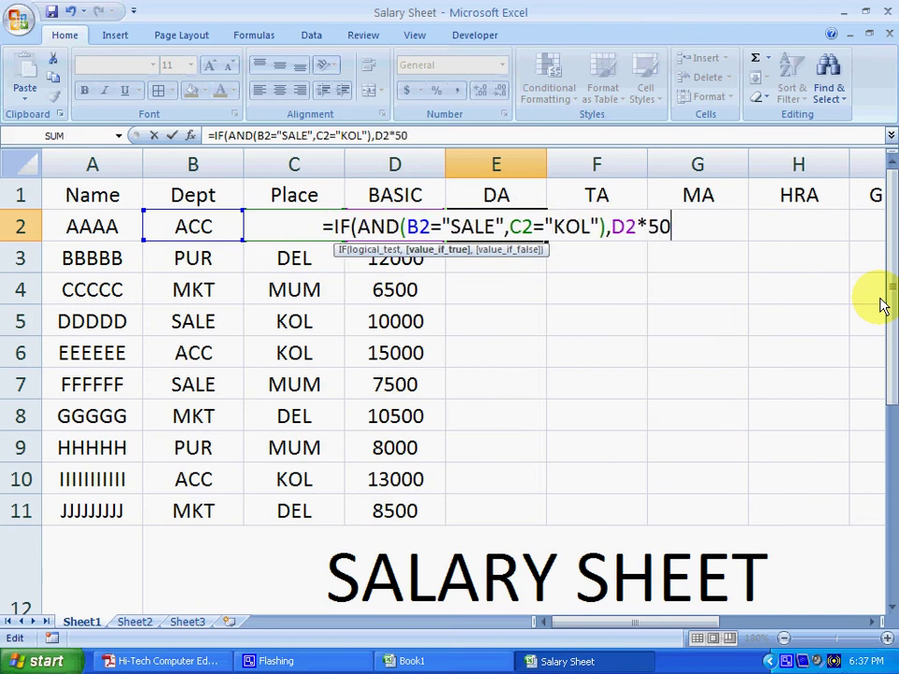
type("%")
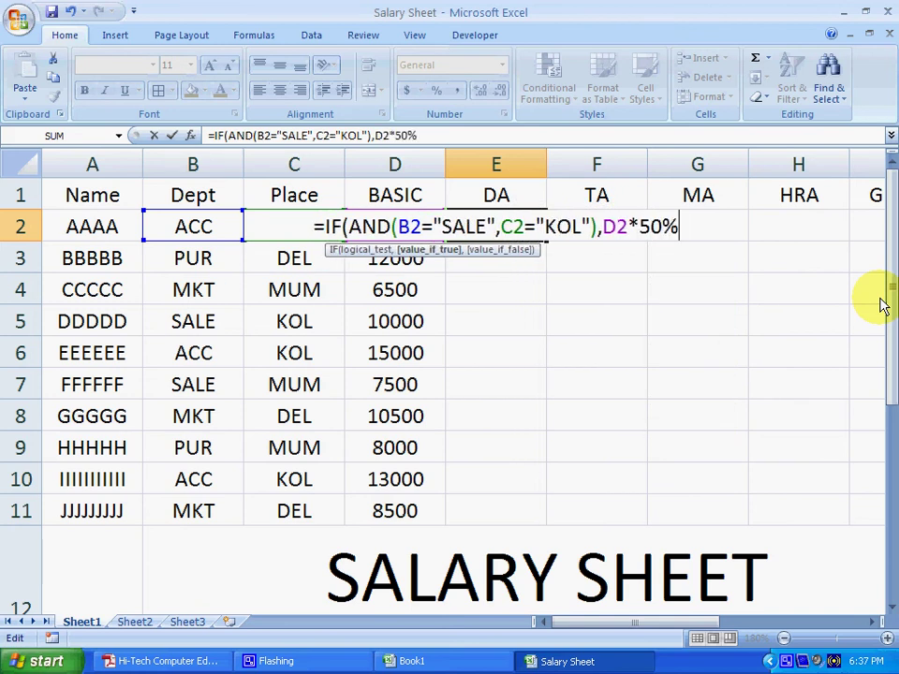
type(",")
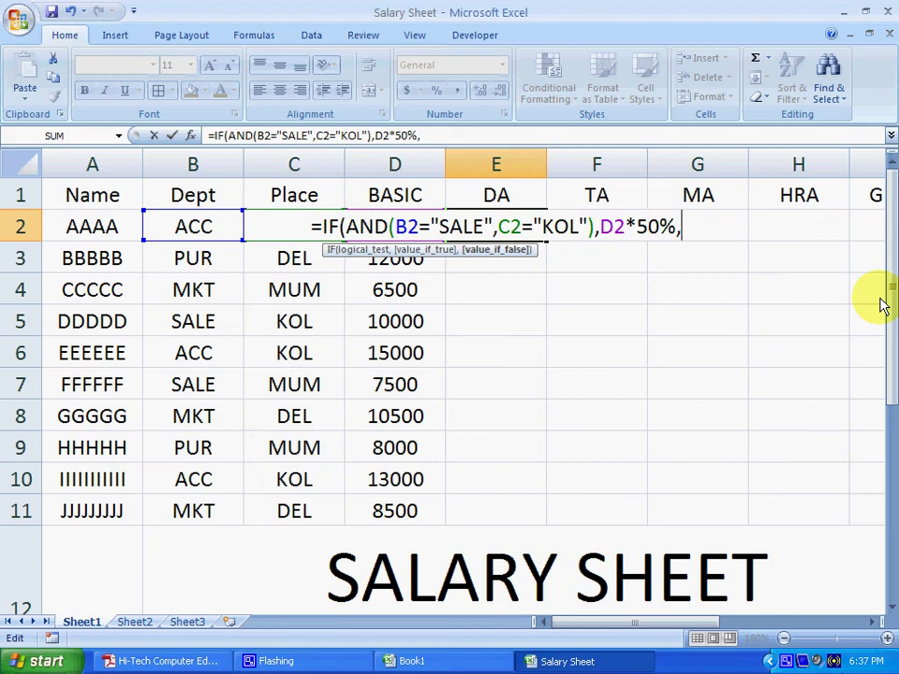
left_click_drag(448, 226, 572, 229)
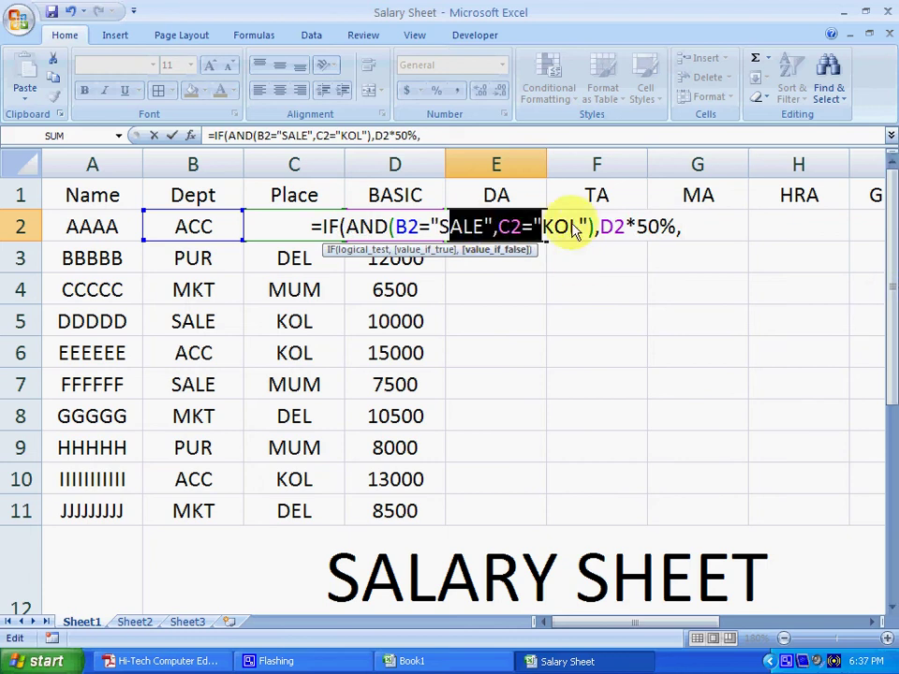
left_click(585, 228)
left_click(690, 236)
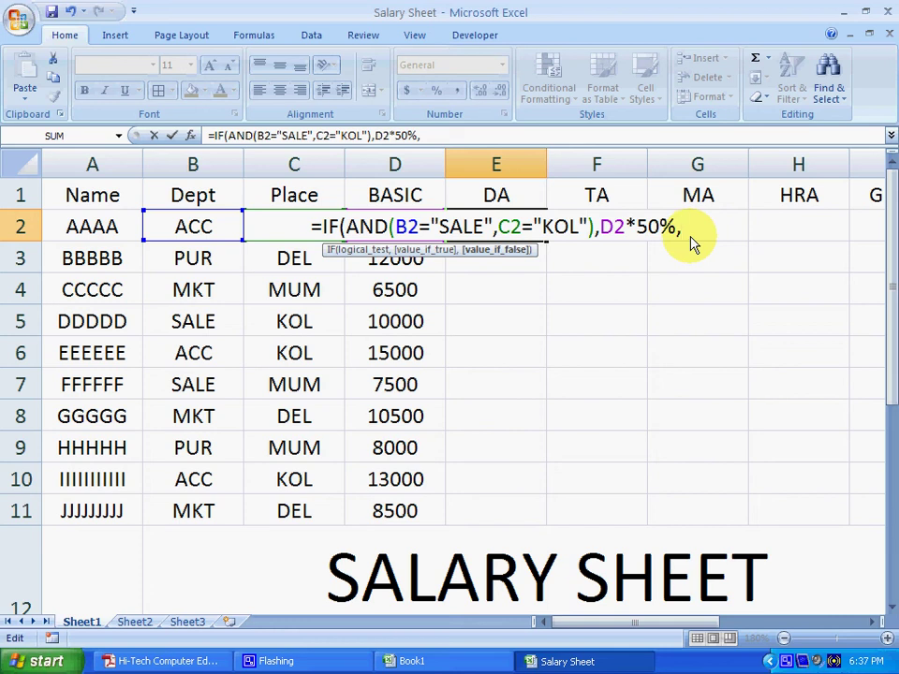
type("D2")
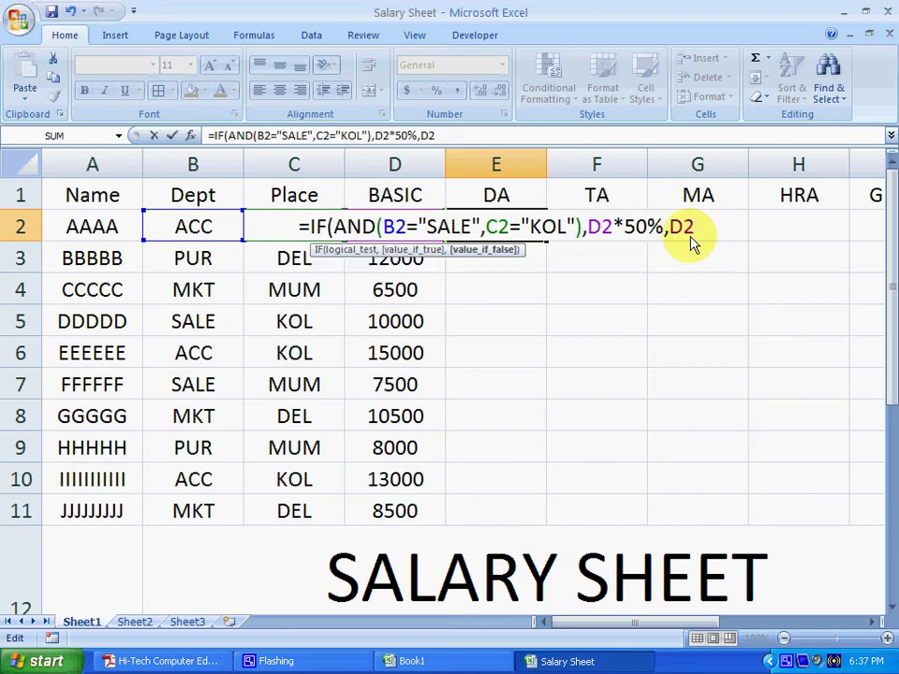
type("*40%")
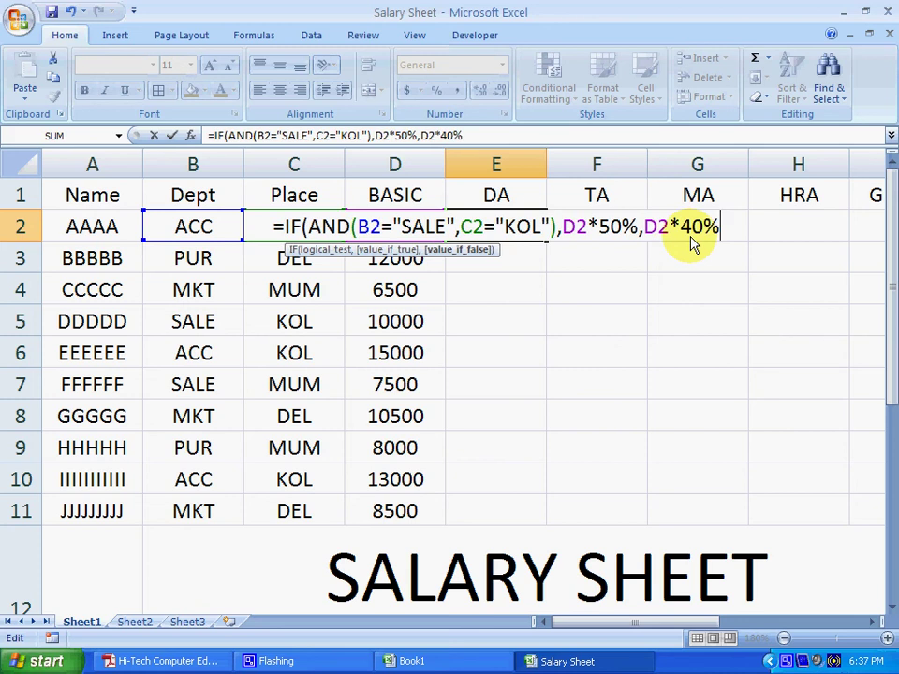
type(")")
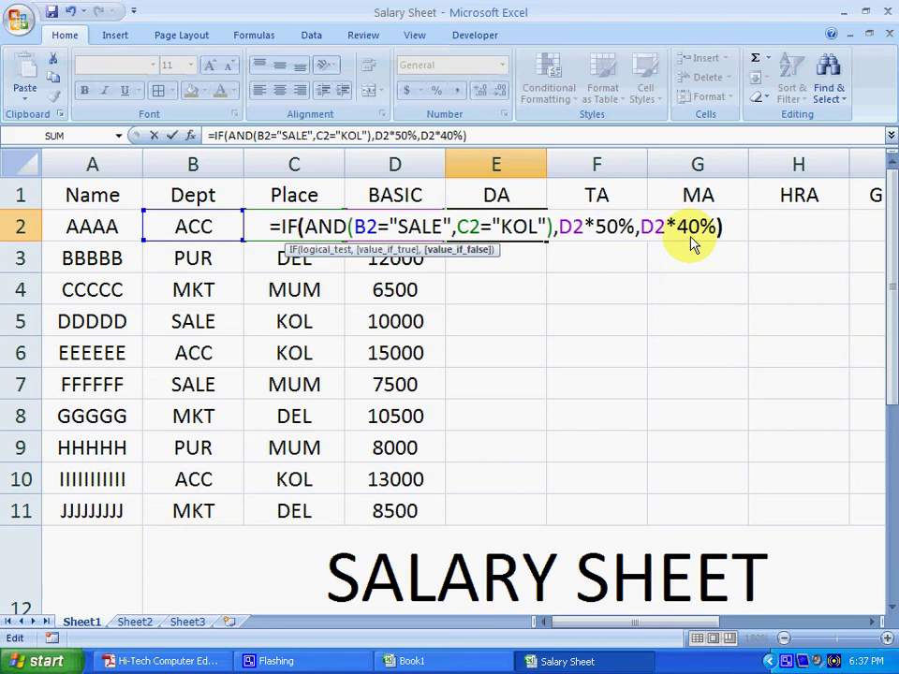
key("Return")
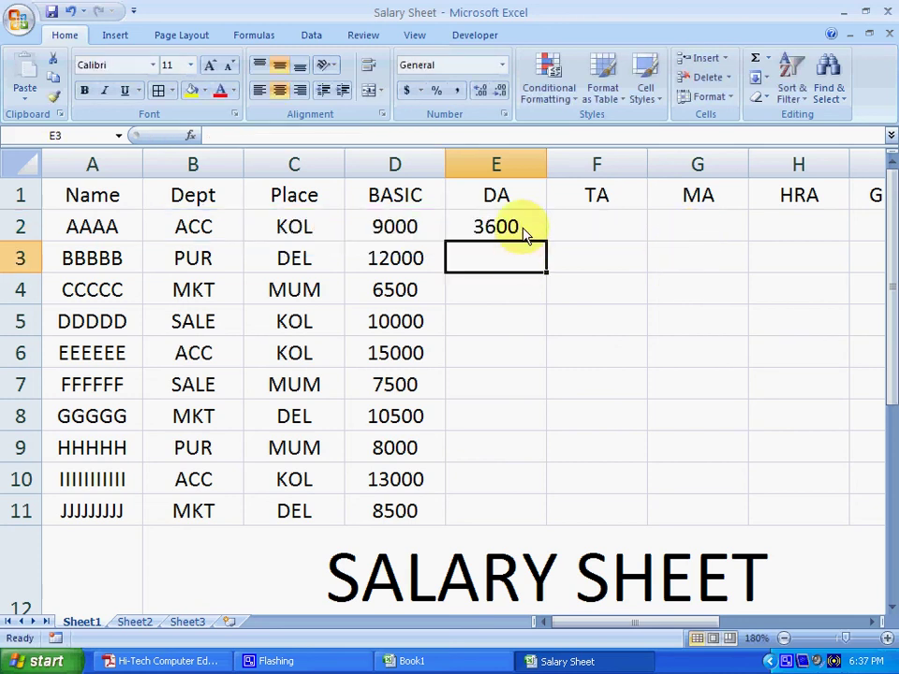
Copy the E2 DA formula down to E11 and spot-check rows 6 and 8
left_click(524, 232)
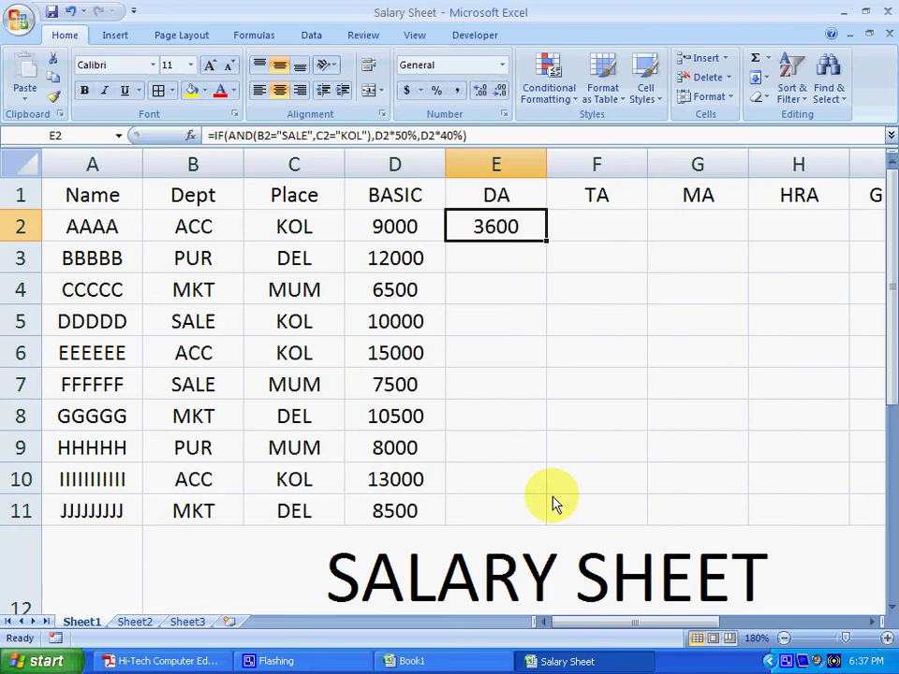
left_click(430, 228)
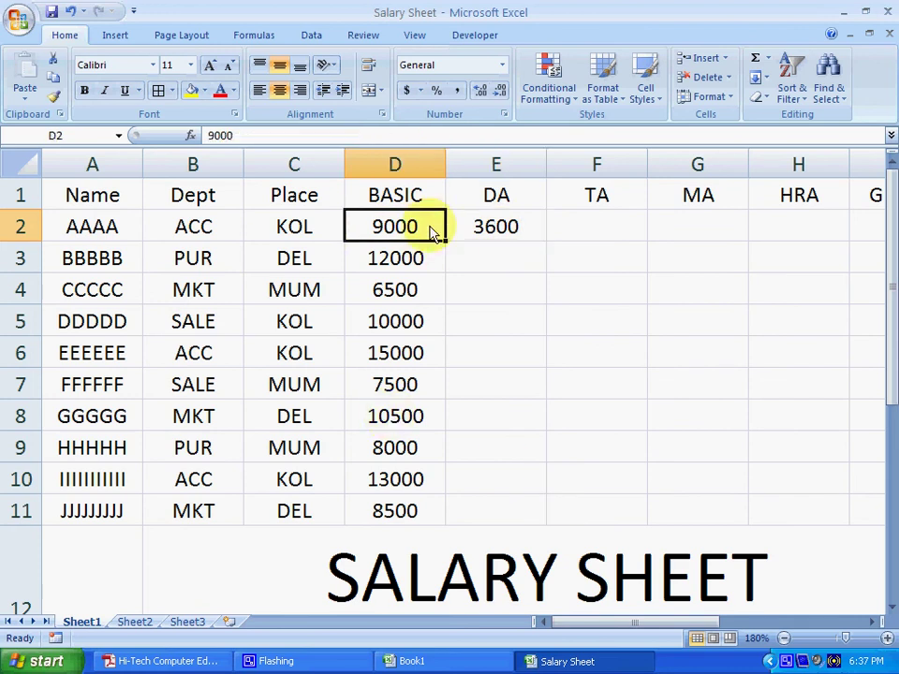
left_click(488, 232)
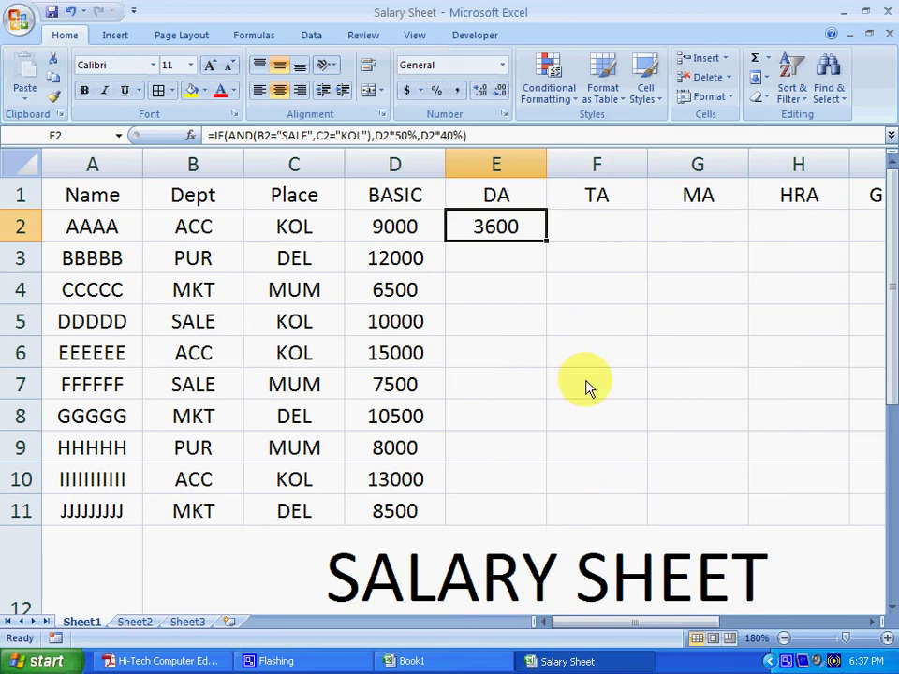
left_click_drag(546, 242, 618, 518)
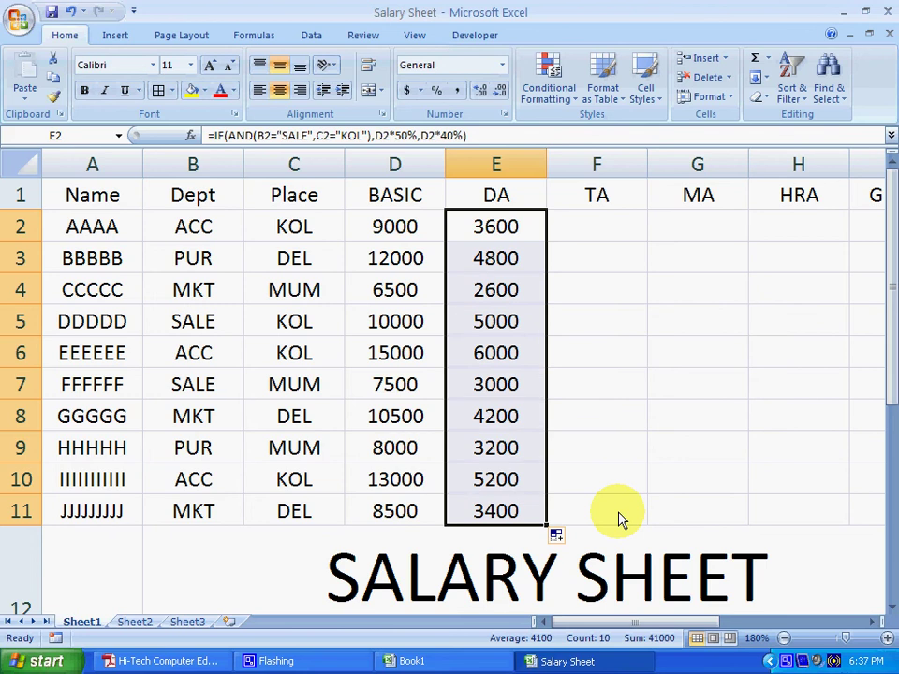
left_click(400, 423)
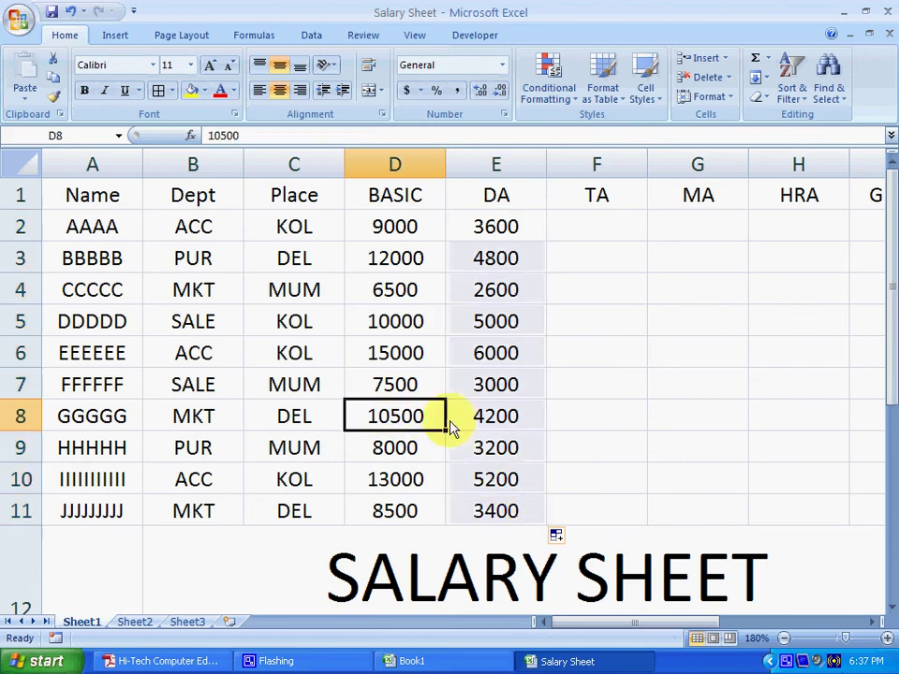
left_click(505, 426)
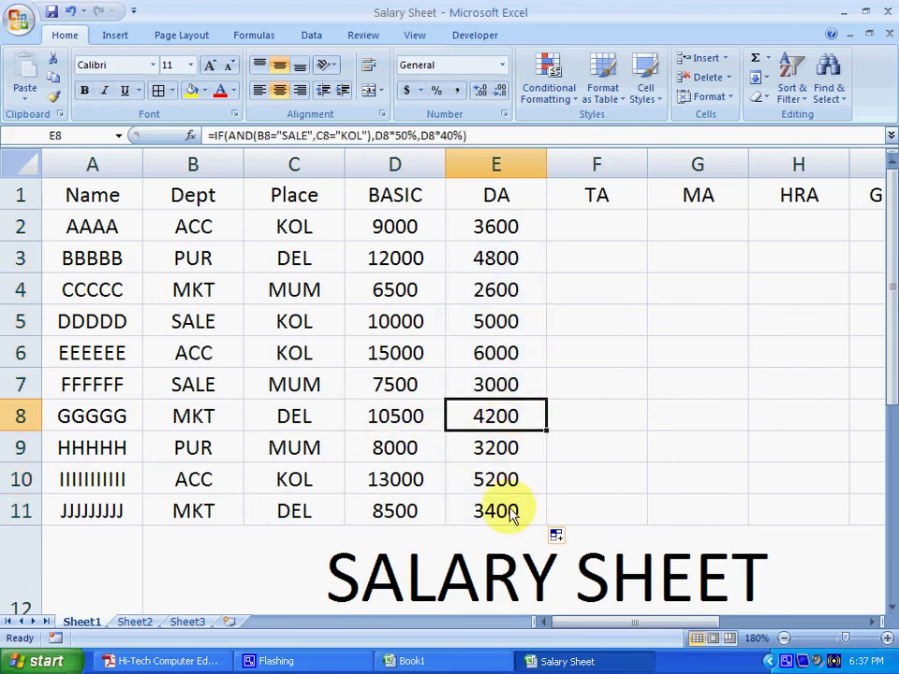
left_click(397, 347)
left_click(613, 476)
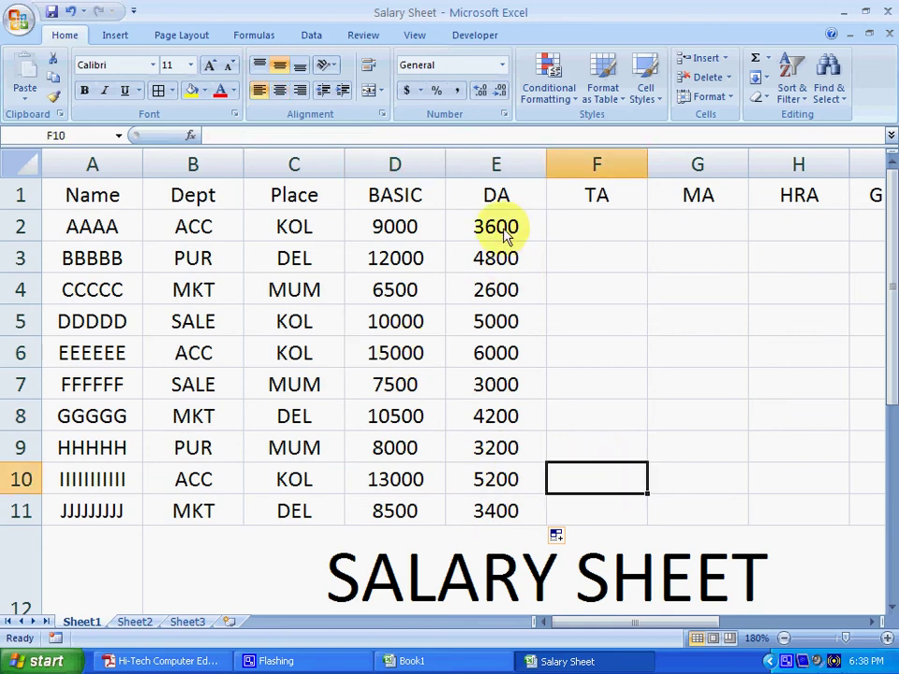
Replace D2*40% with 0 in the E2 formula and fill it down to E11
double_click(505, 229)
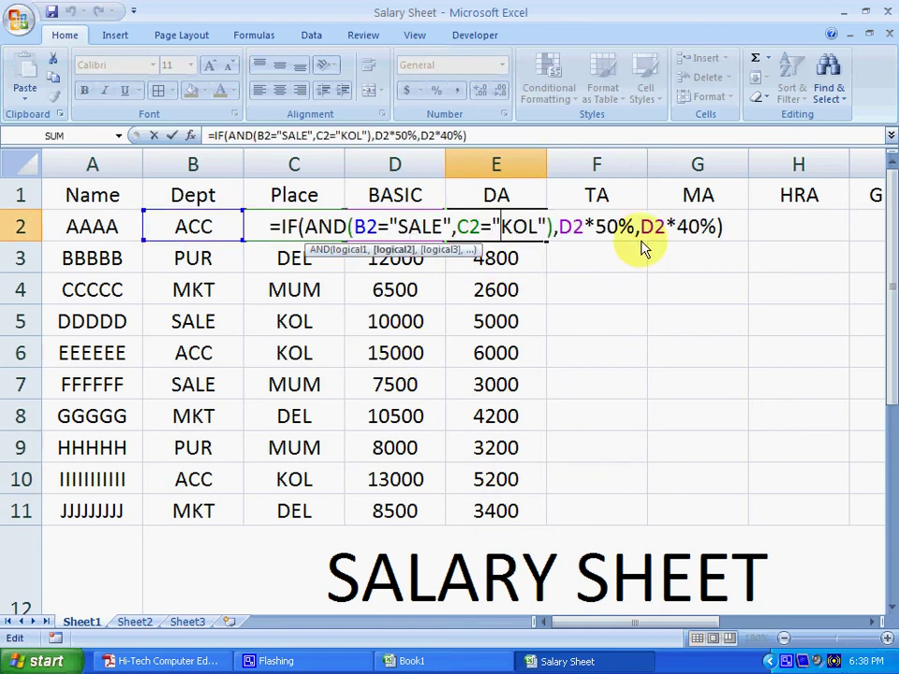
left_click_drag(644, 236, 713, 236)
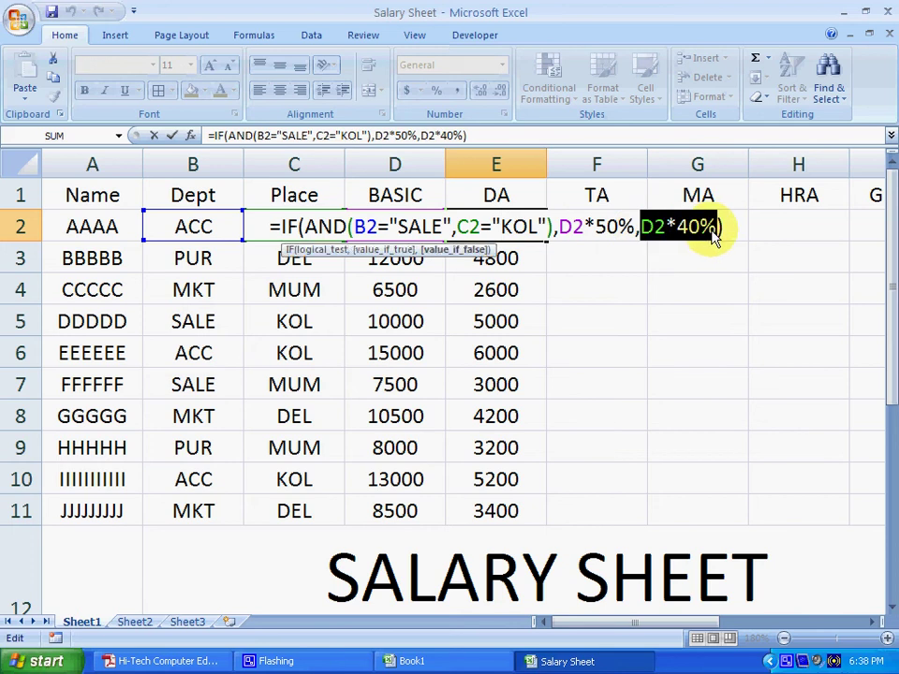
type("0")
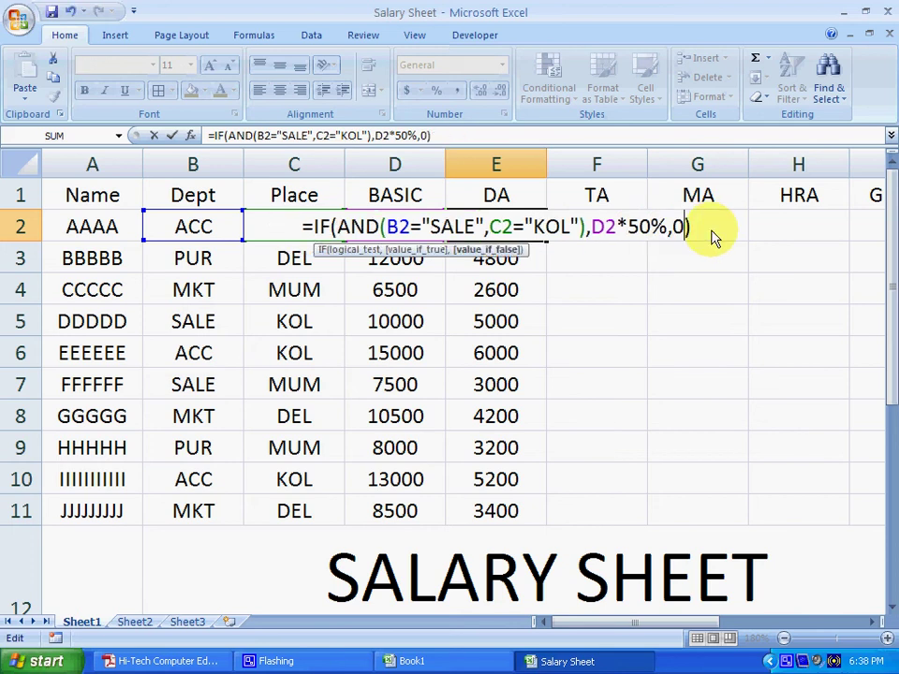
key("Return")
left_click(505, 230)
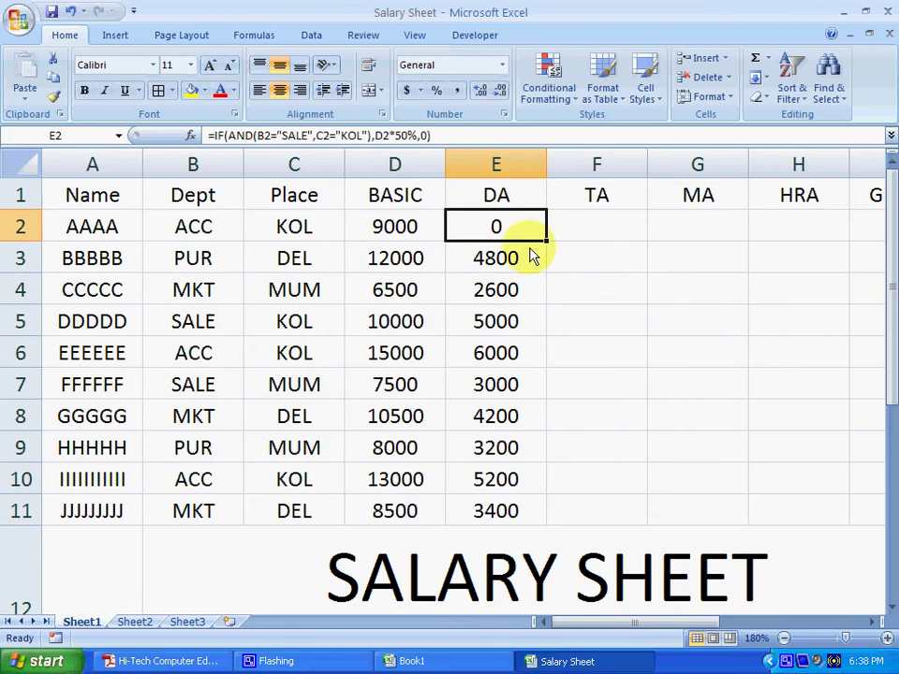
double_click(545, 239)
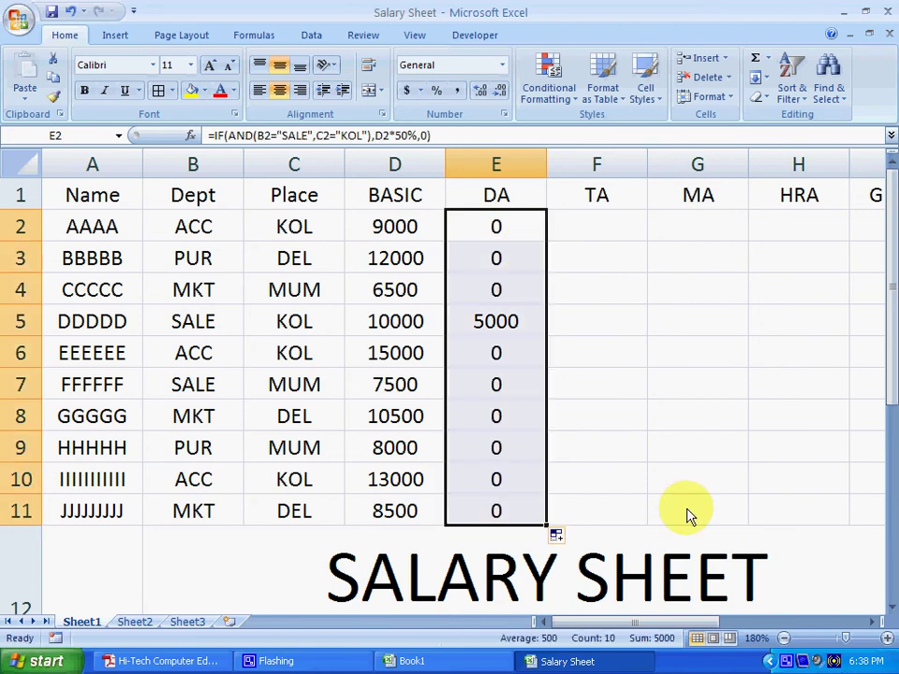
Verify only row 5 (SALE, KOL) gets 5000 DA while others show 0, then switch to the PDF
left_click(502, 330)
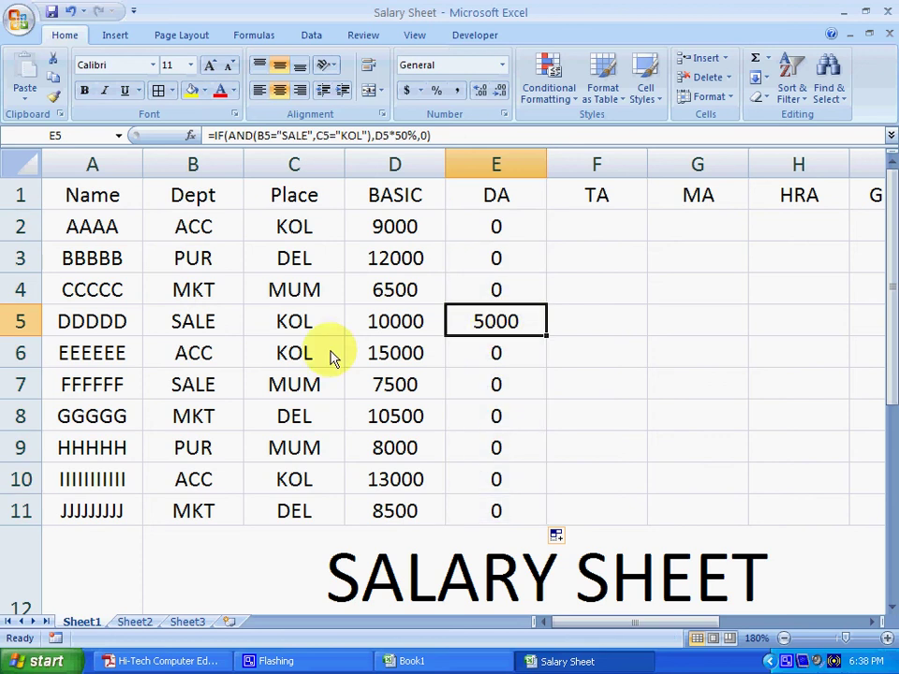
left_click(224, 328)
left_click(298, 322)
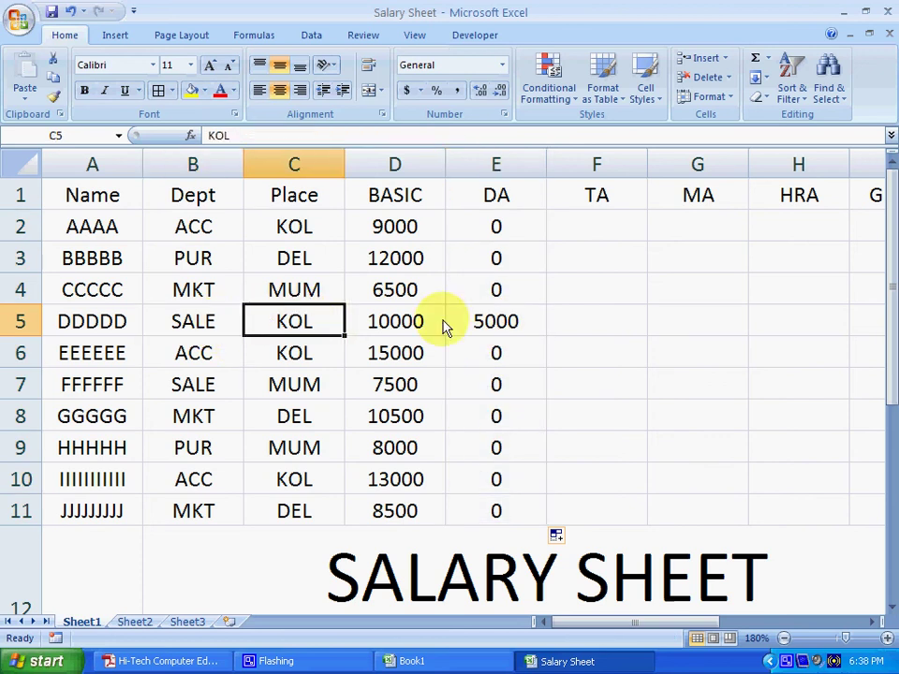
left_click(483, 323)
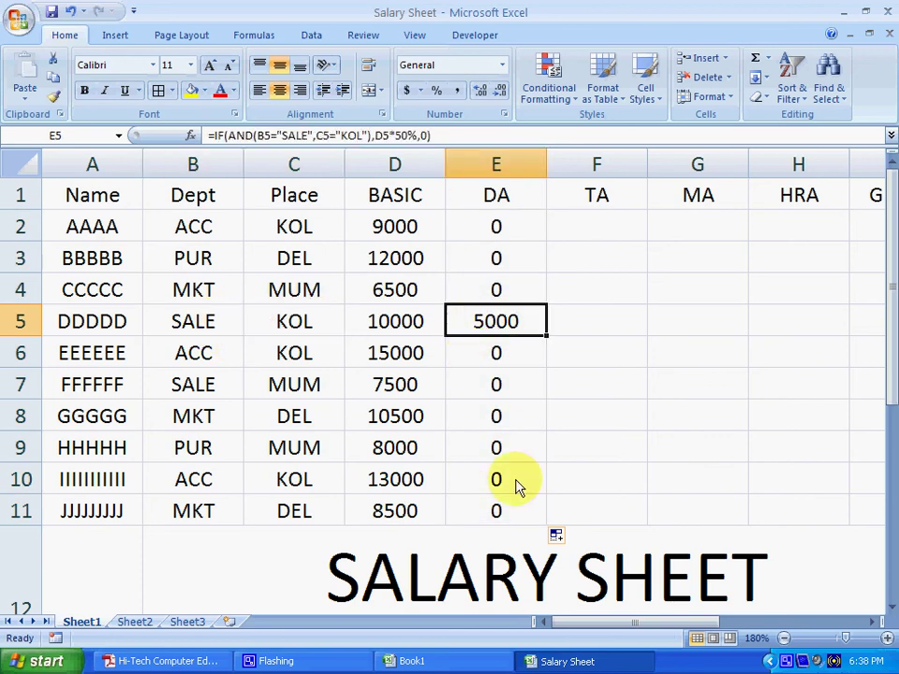
left_click(408, 325)
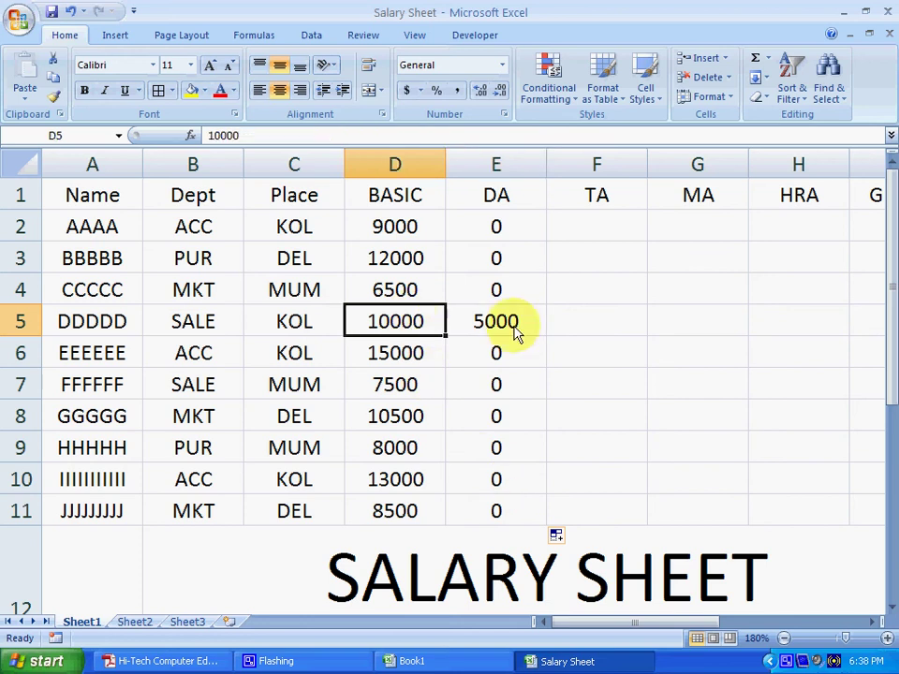
left_click(518, 333)
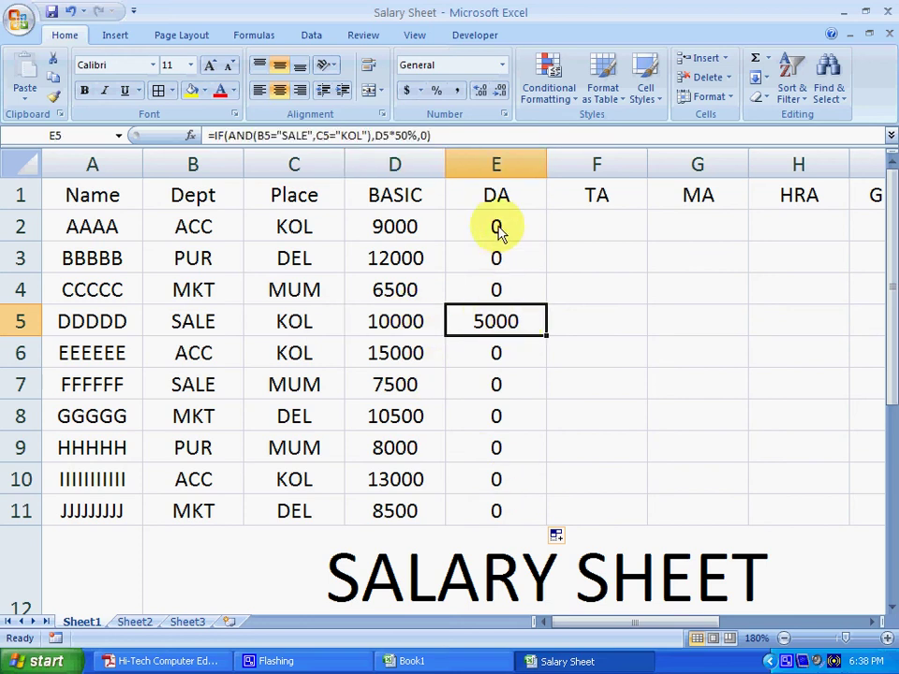
left_click_drag(502, 235, 501, 297)
left_click_drag(496, 351, 499, 517)
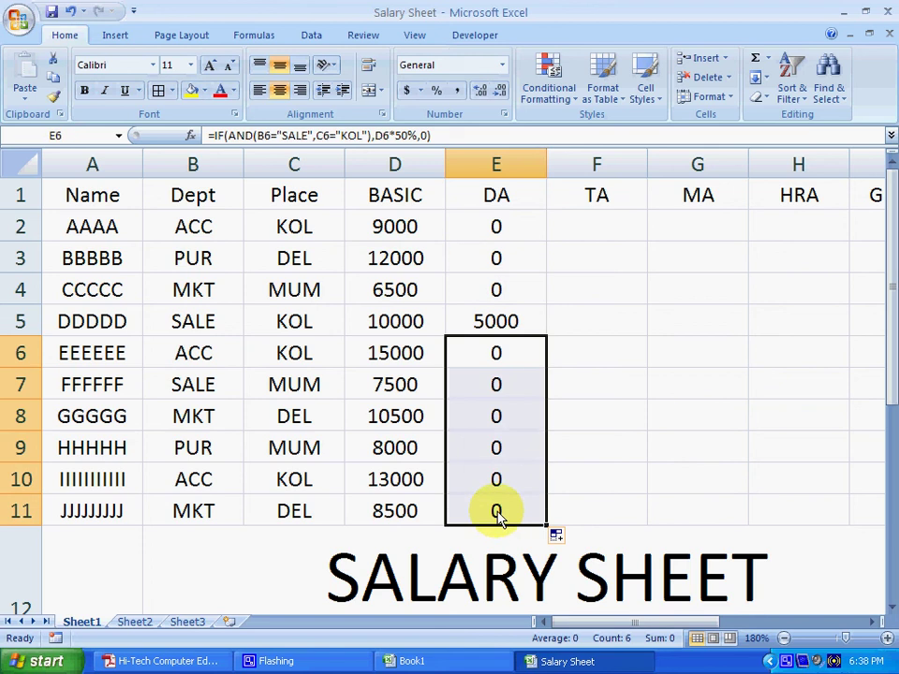
left_click(491, 321)
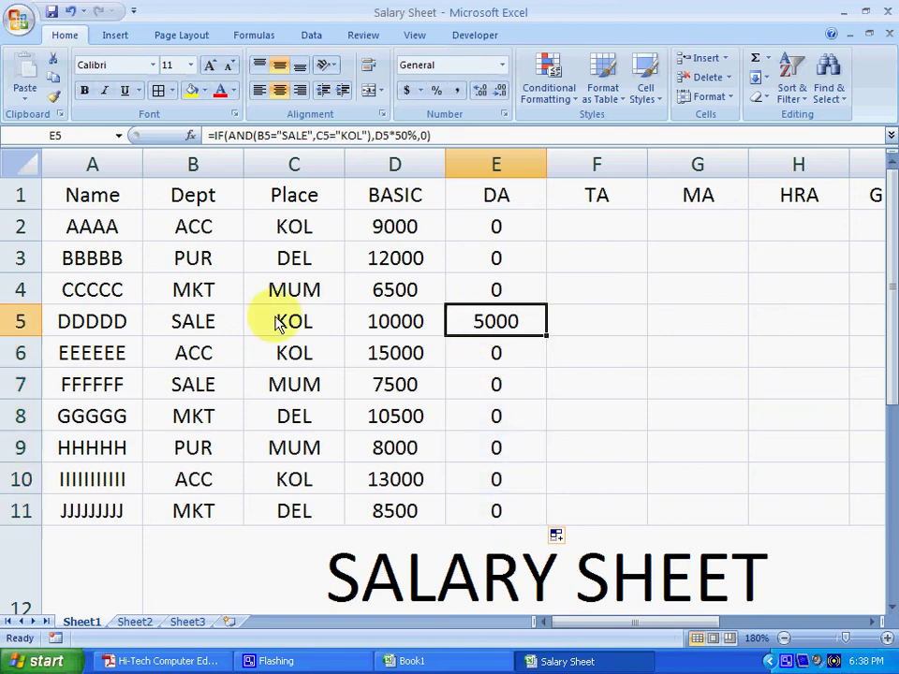
left_click(202, 323)
left_click(260, 326)
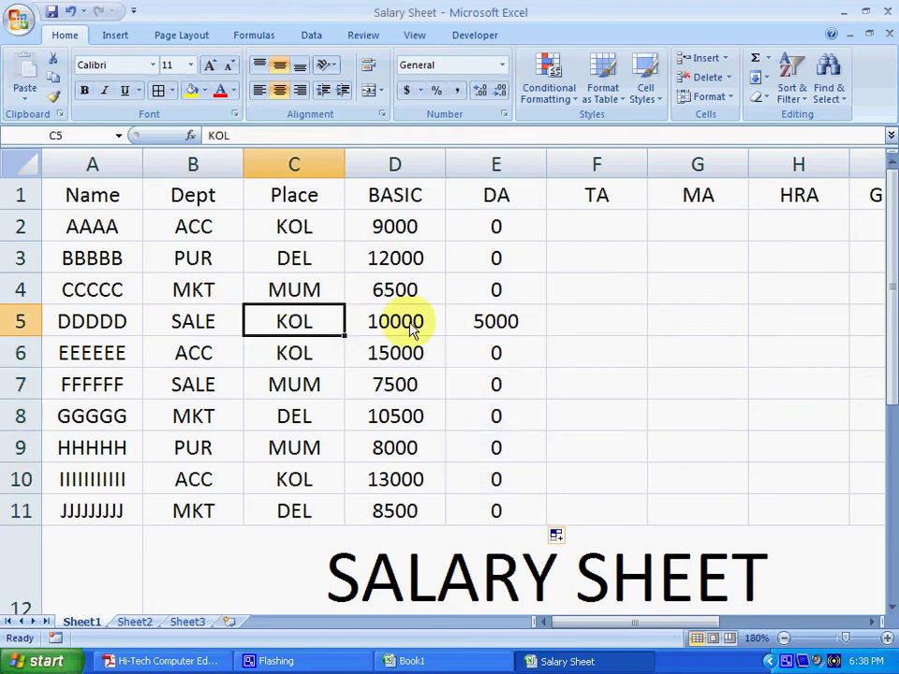
left_click(11, 326)
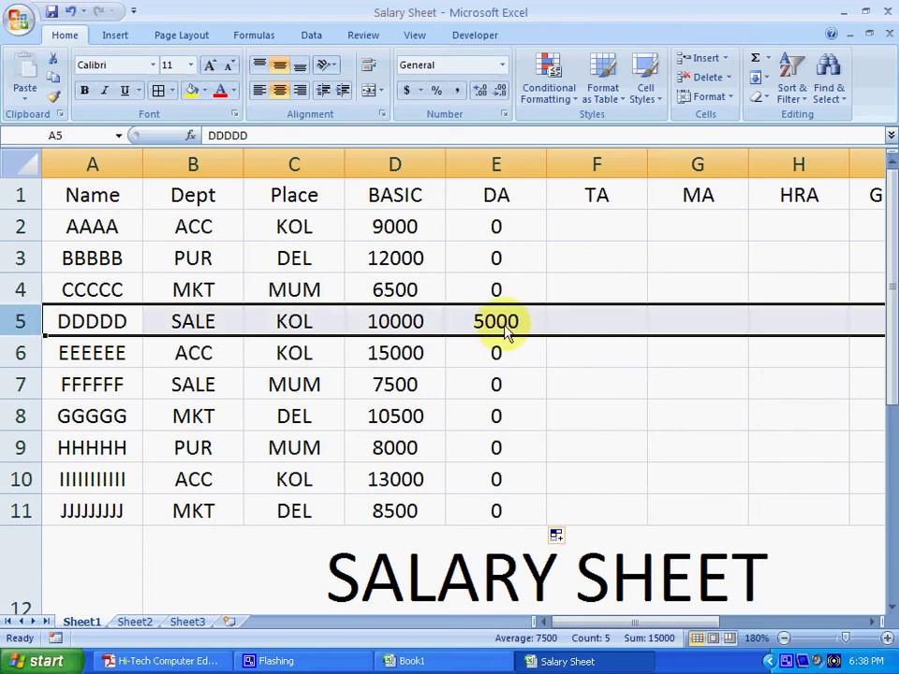
double_click(518, 229)
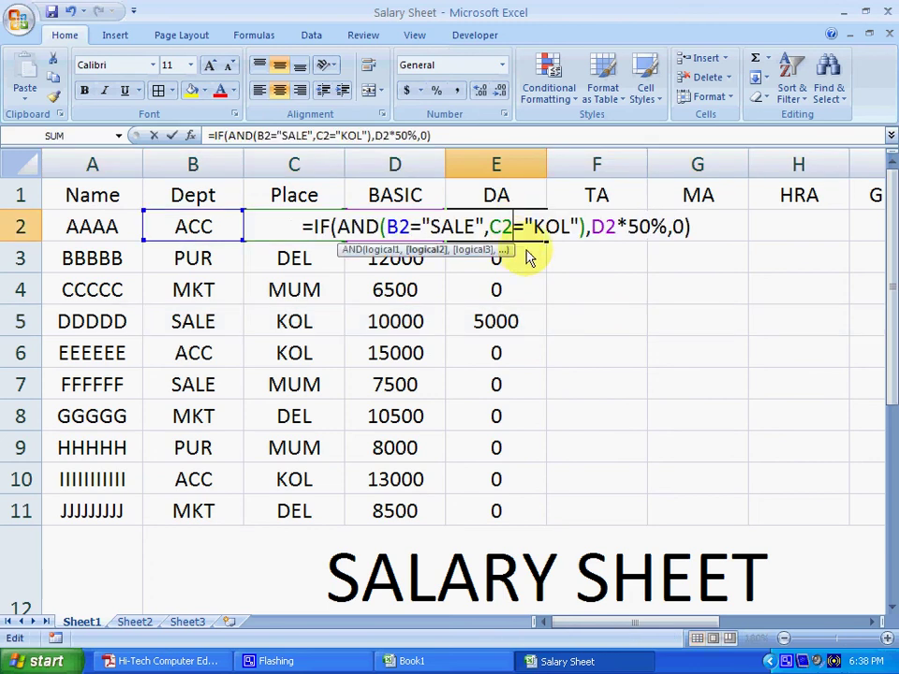
left_click(786, 662)
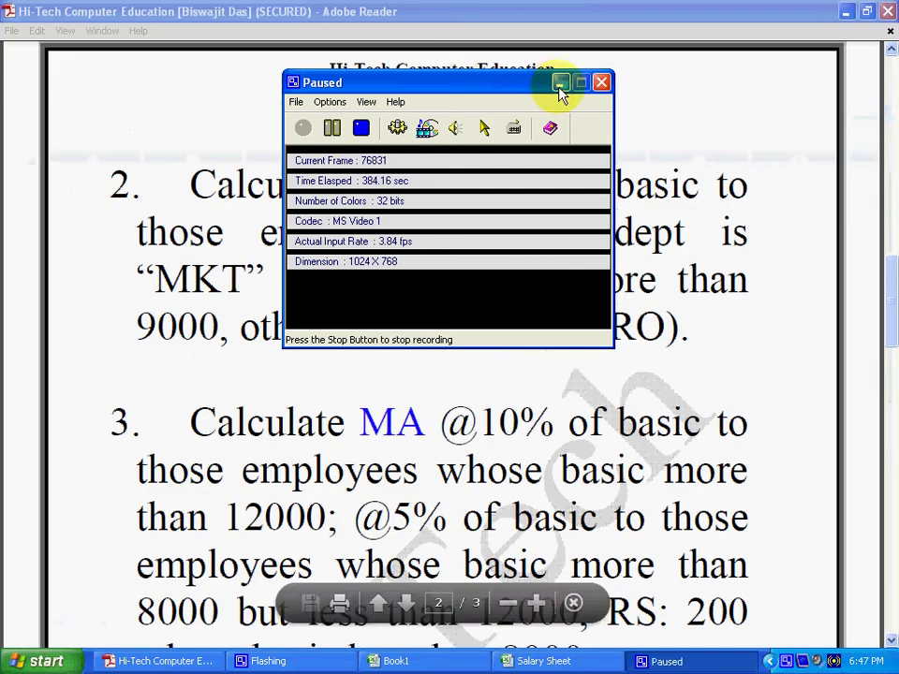
left_click(560, 82)
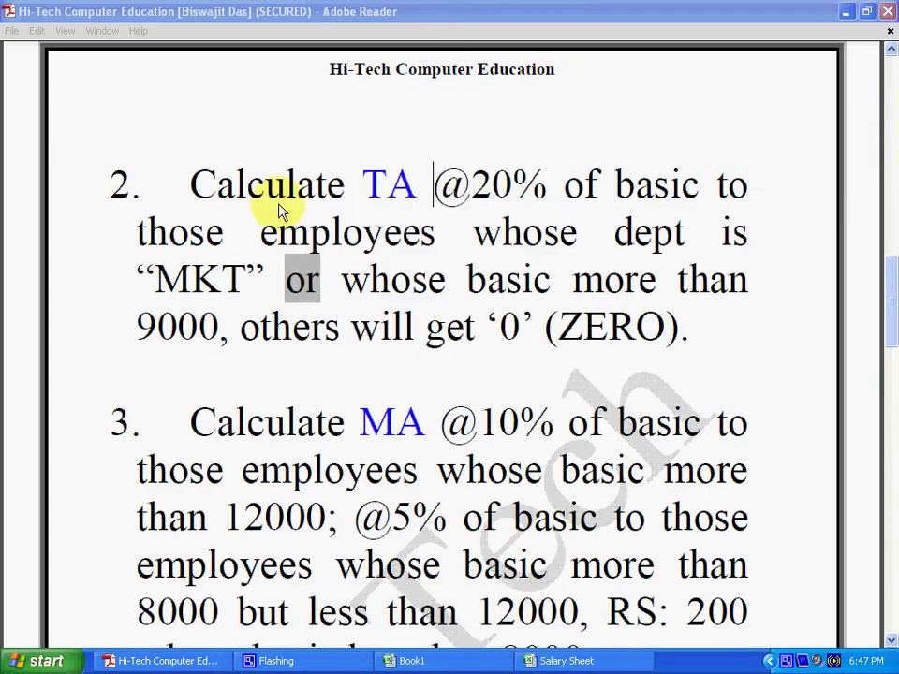
left_click_drag(214, 187, 454, 188)
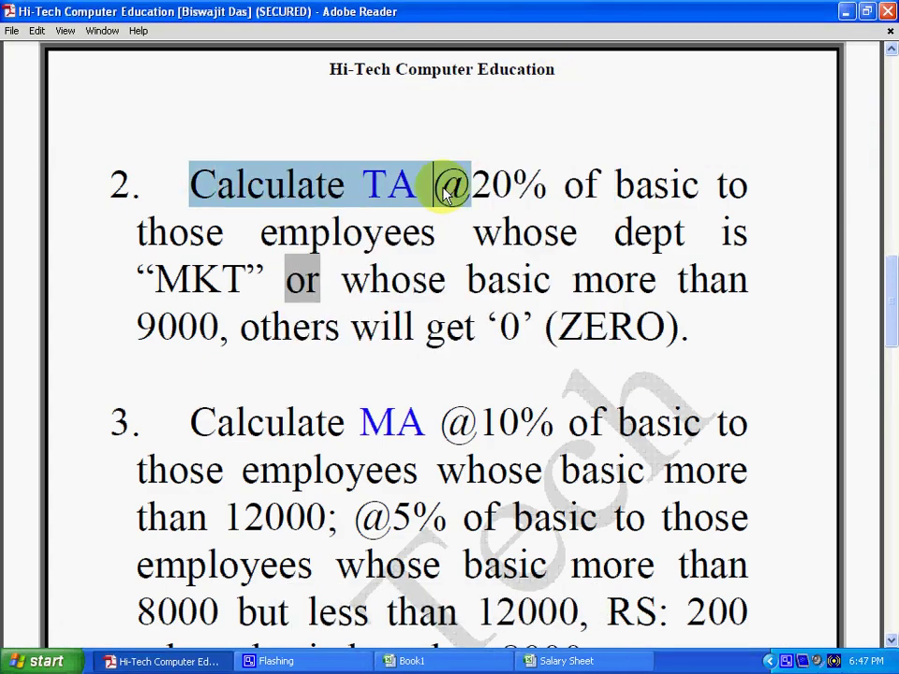
left_click_drag(364, 185, 412, 187)
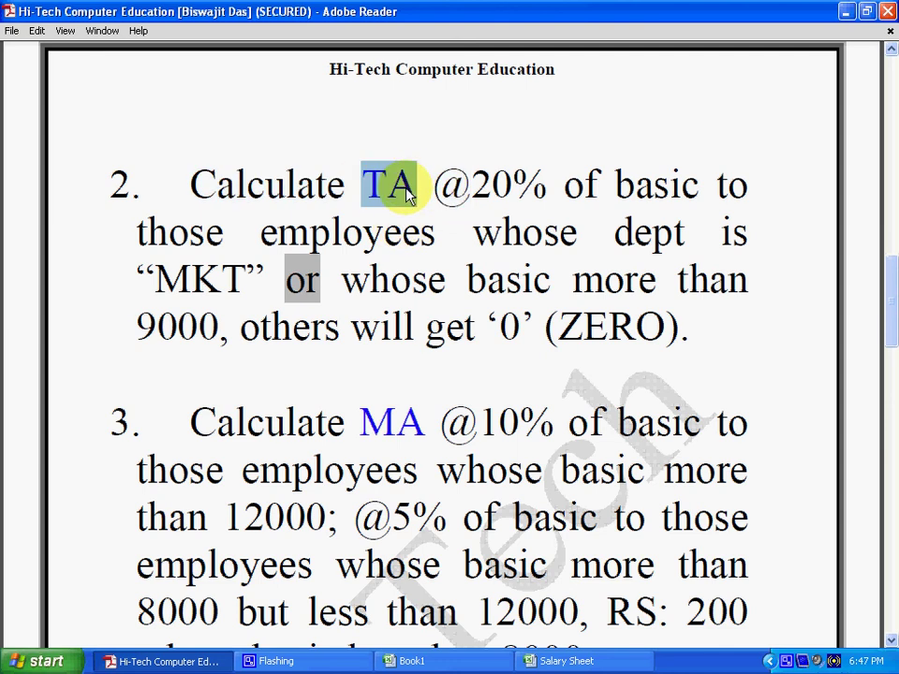
left_click(403, 227)
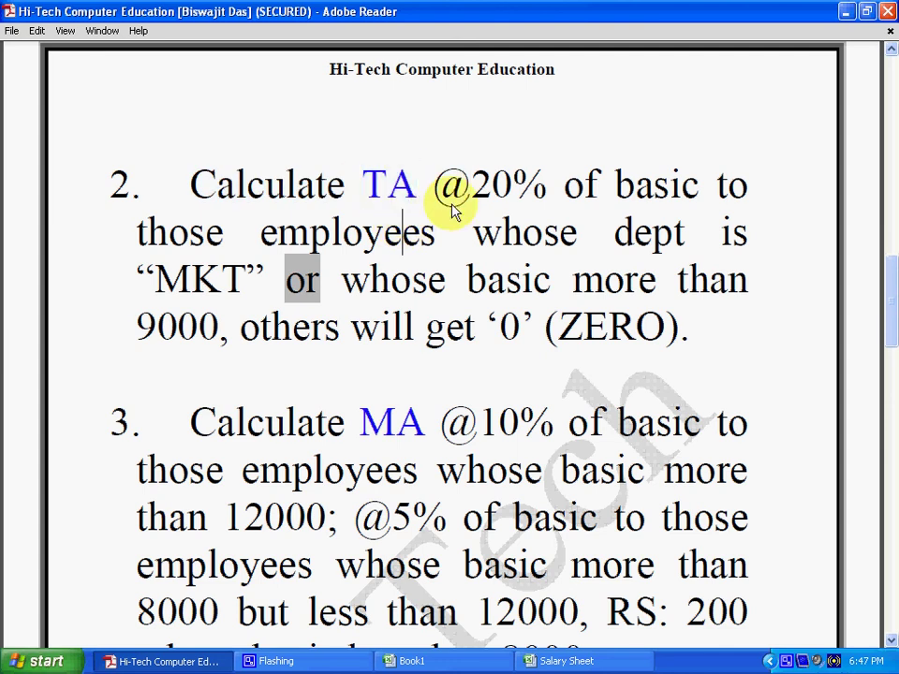
left_click_drag(420, 192, 676, 197)
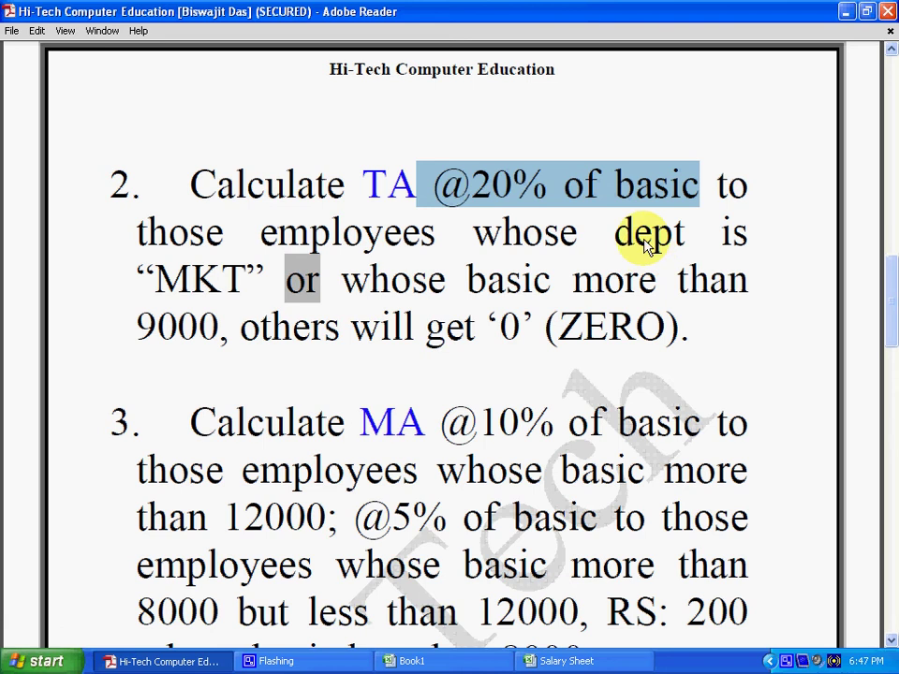
double_click(730, 187)
left_click_drag(237, 227, 436, 239)
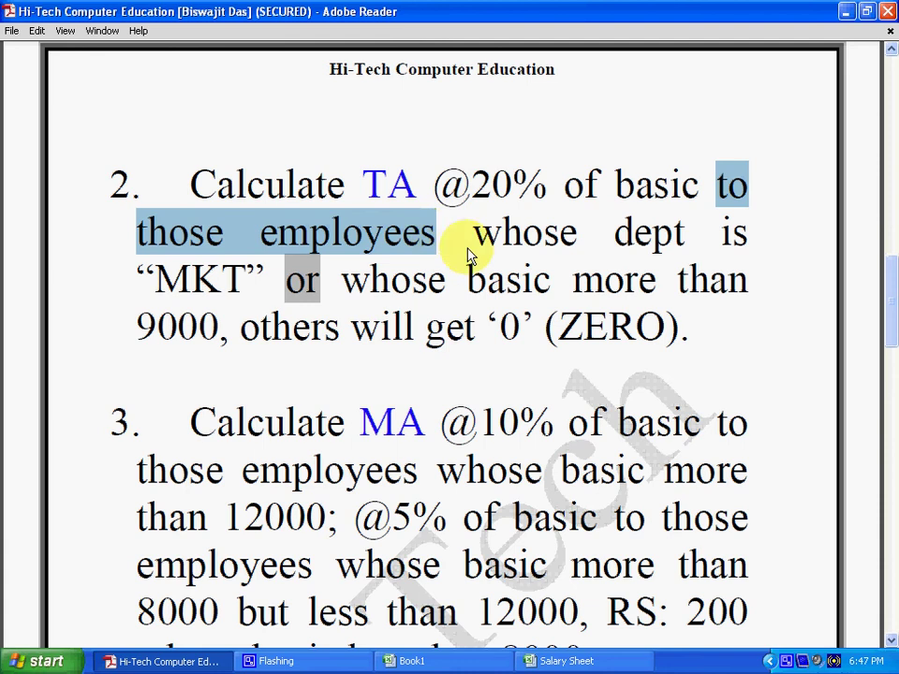
mouse_move(483, 235)
left_mouse_down()
mouse_move(248, 248)
mouse_move(270, 277)
left_mouse_up()
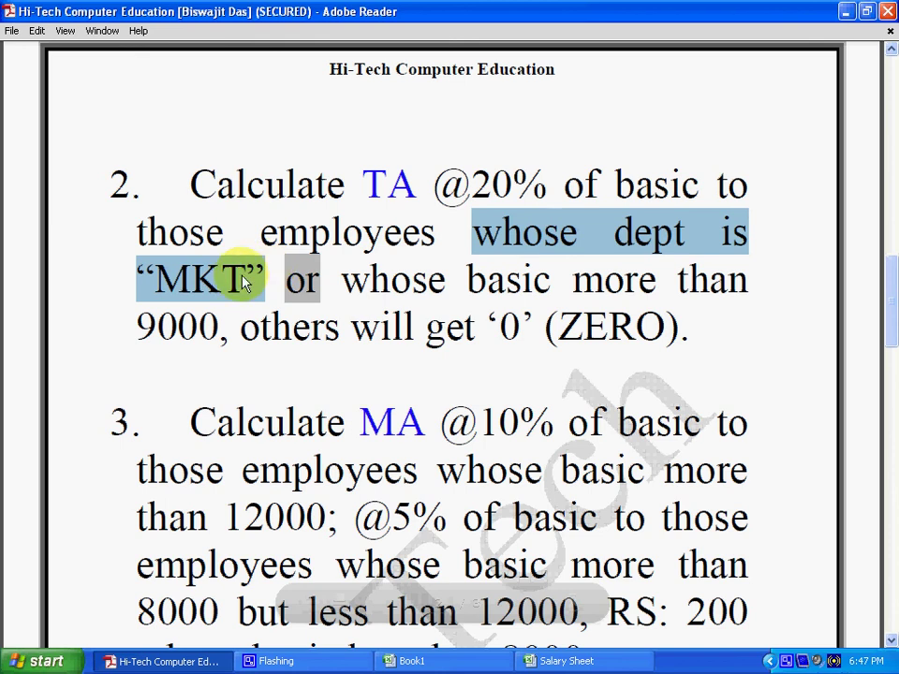
left_click(281, 296)
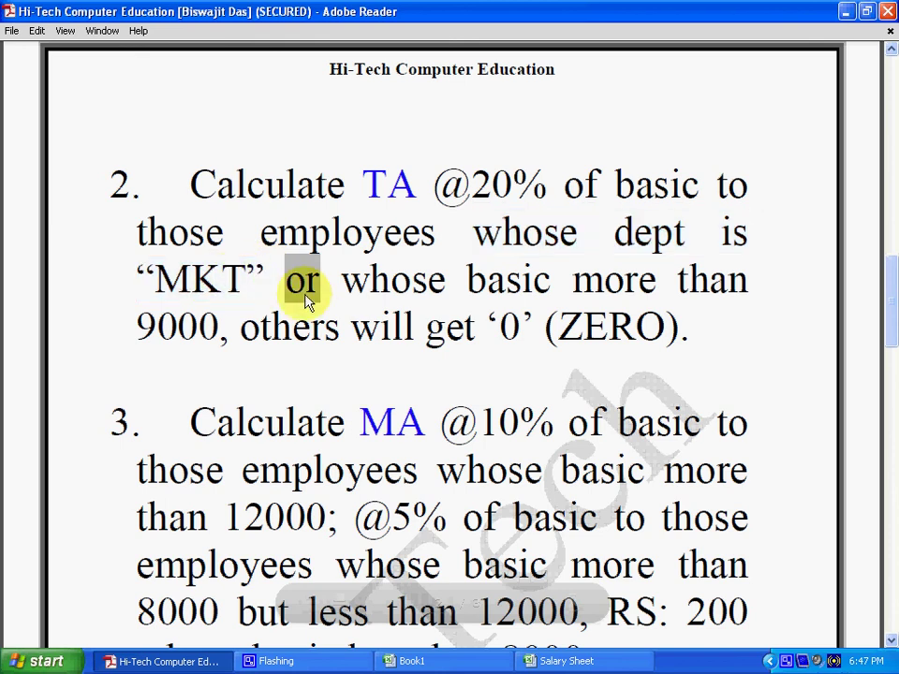
left_click_drag(348, 293, 572, 325)
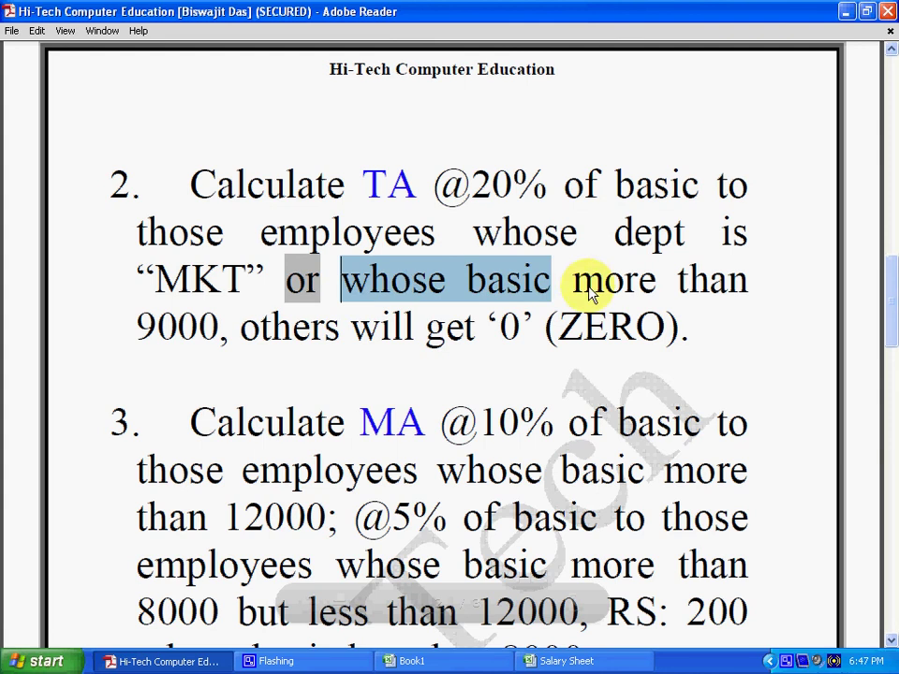
left_click_drag(223, 330, 156, 330)
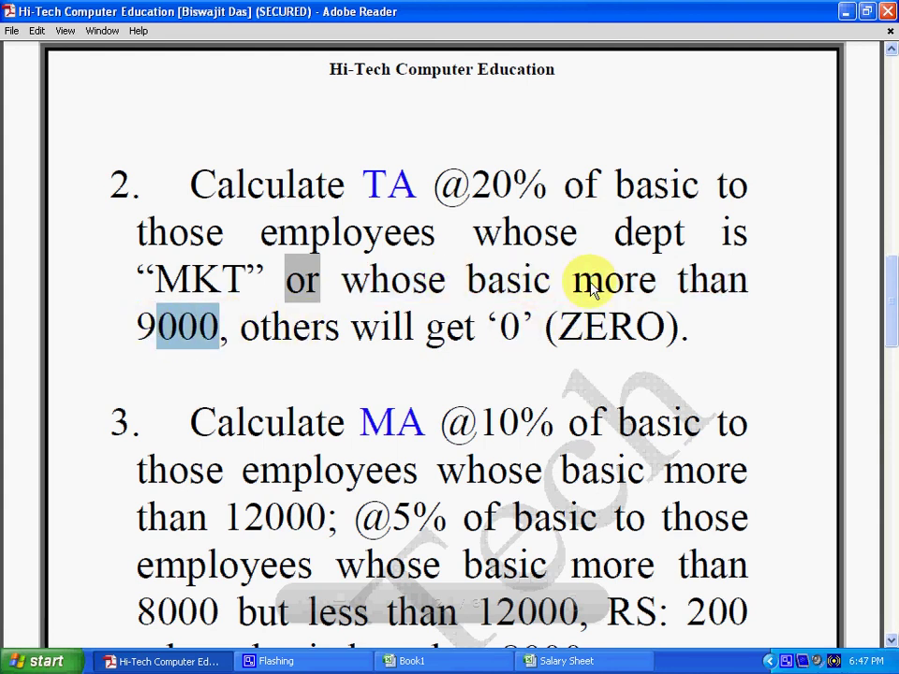
left_click_drag(574, 281, 743, 290)
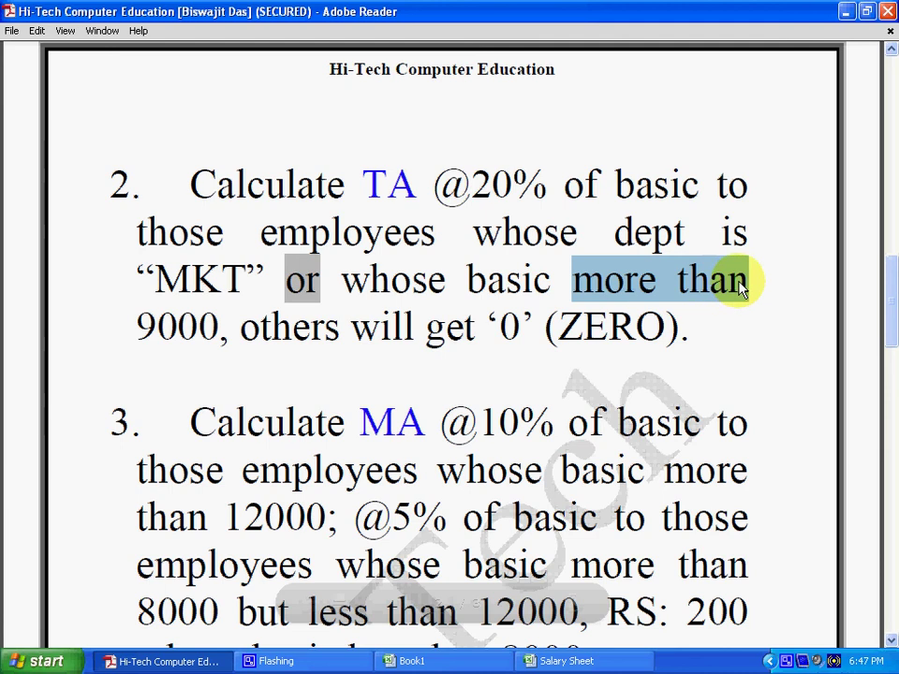
left_click_drag(137, 328, 234, 329)
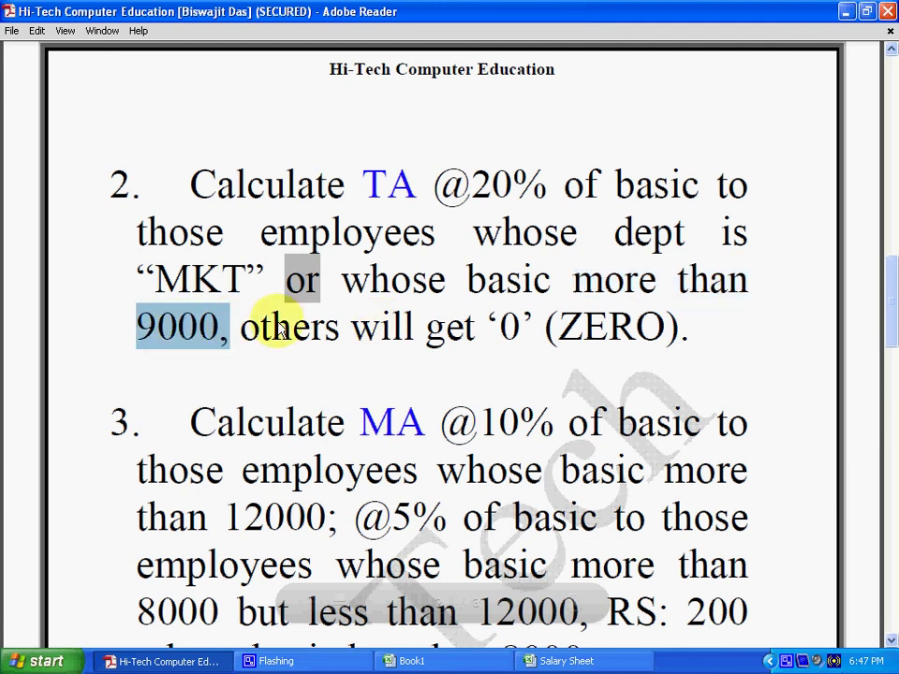
mouse_move(468, 281)
left_mouse_down()
mouse_move(506, 318)
mouse_move(223, 341)
left_mouse_up()
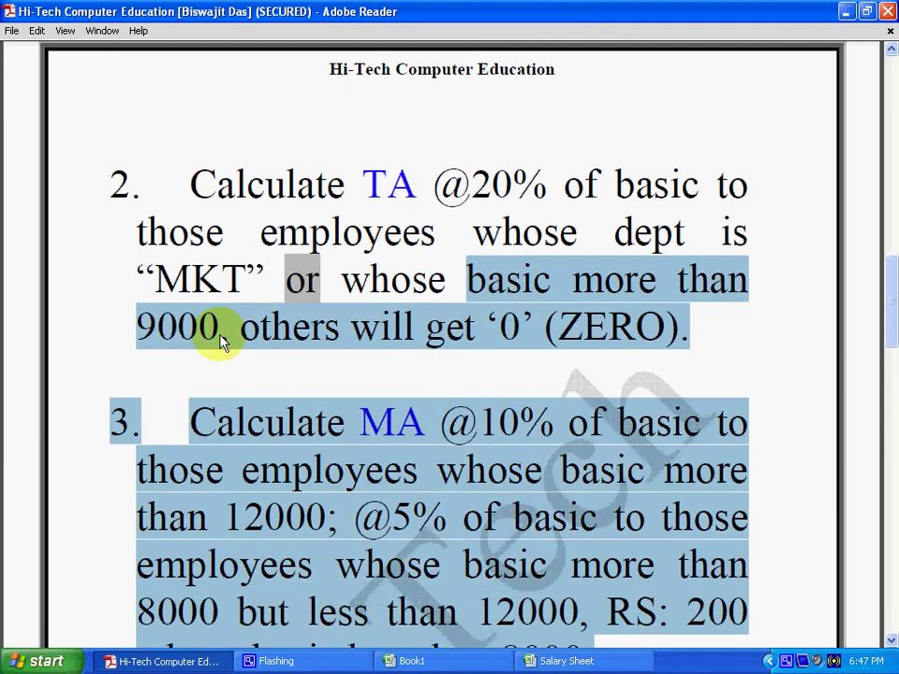
left_click(225, 342)
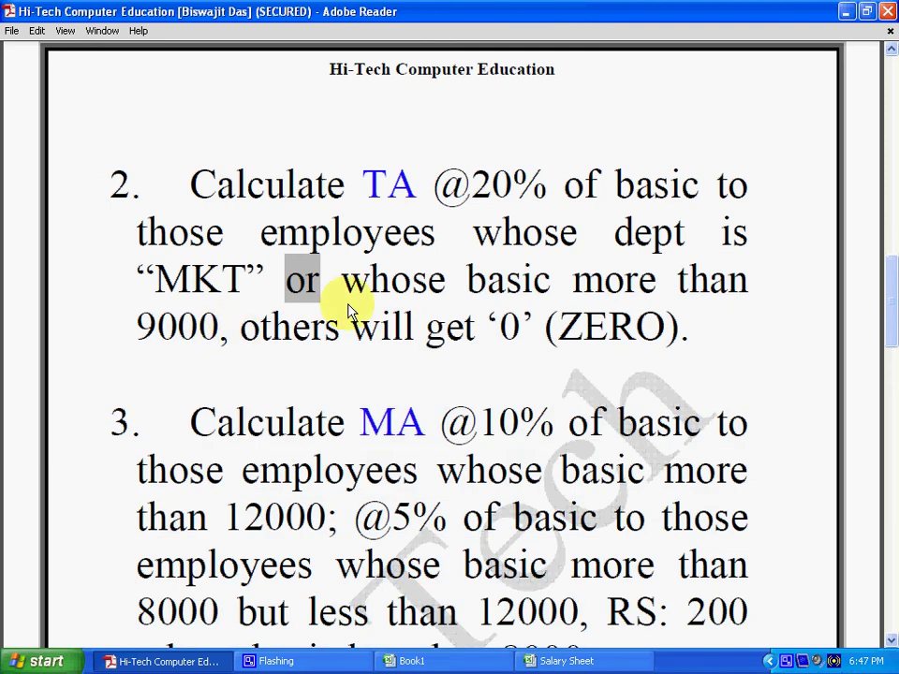
left_click_drag(386, 185, 681, 197)
left_click_drag(616, 246, 260, 284)
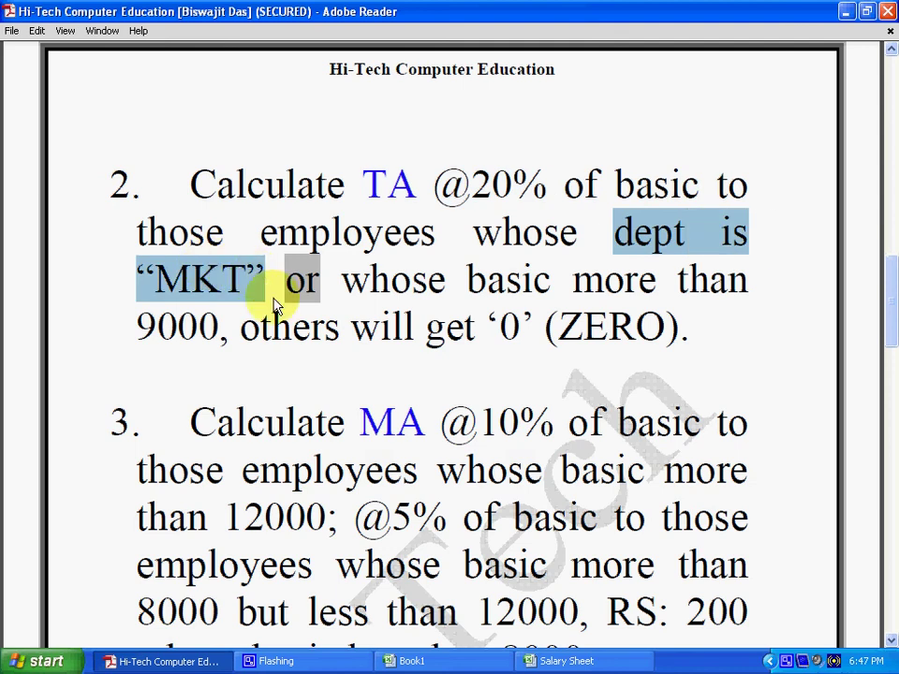
left_click_drag(467, 279, 223, 351)
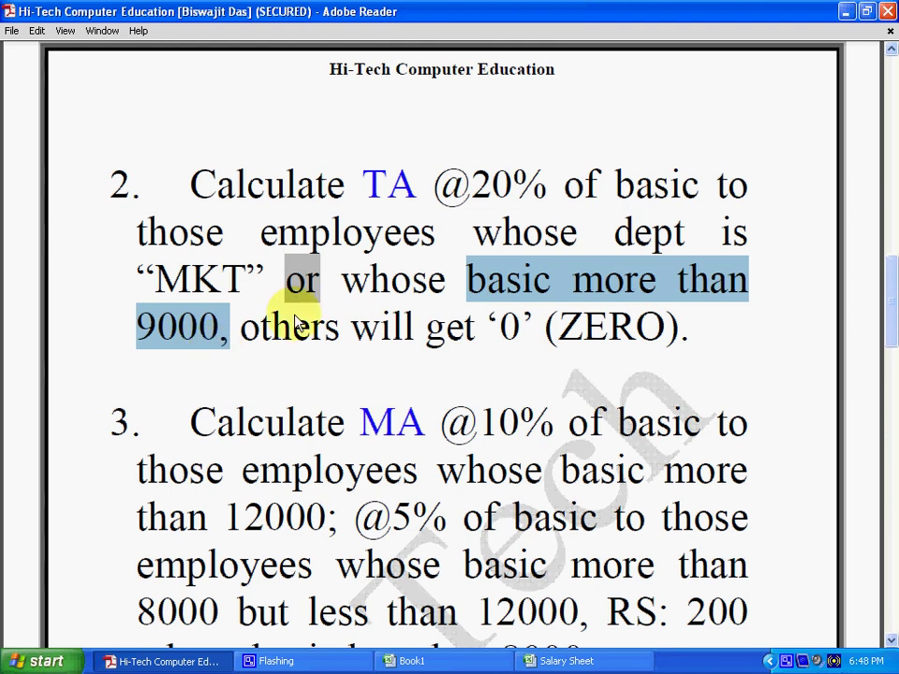
left_click_drag(473, 187, 538, 183)
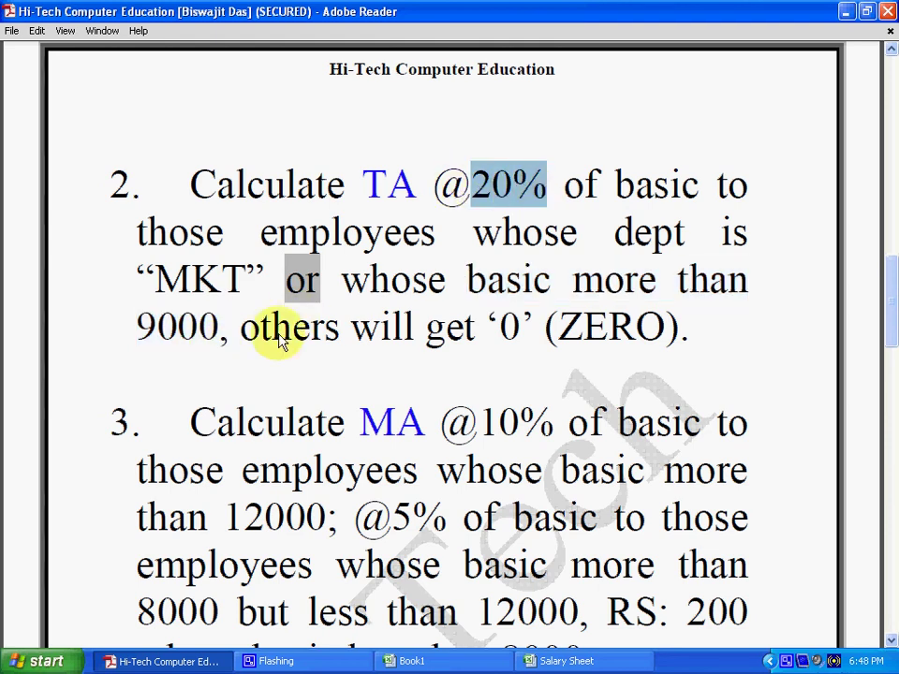
left_click_drag(273, 332, 515, 342)
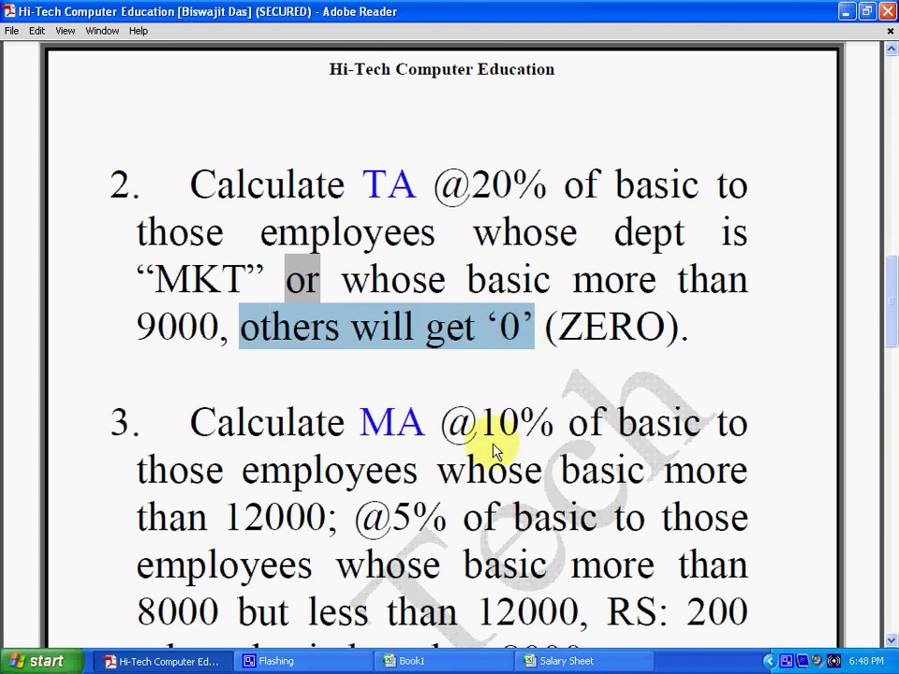
left_click(566, 342)
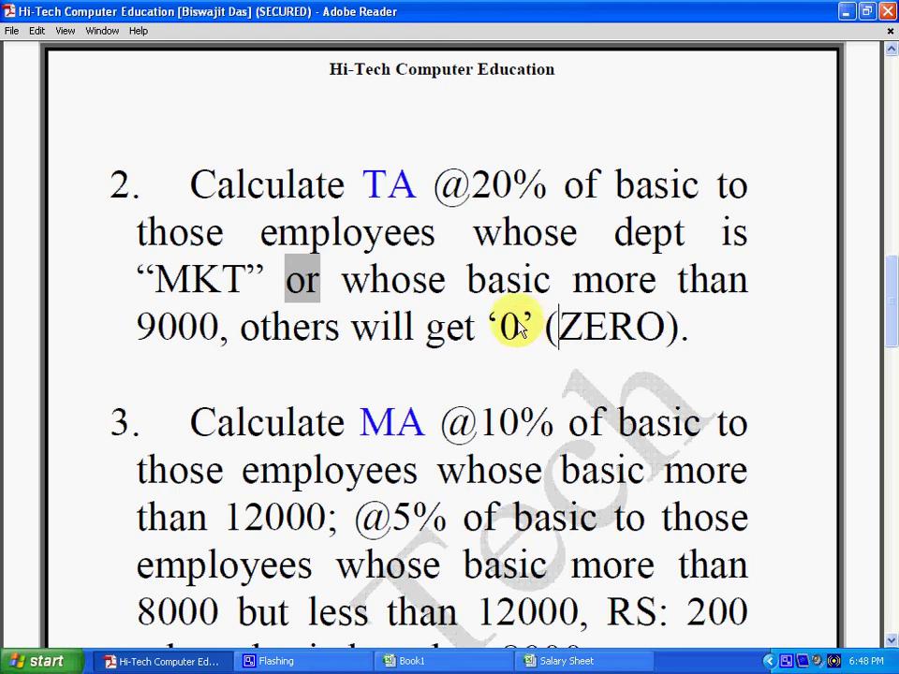
left_click(506, 279)
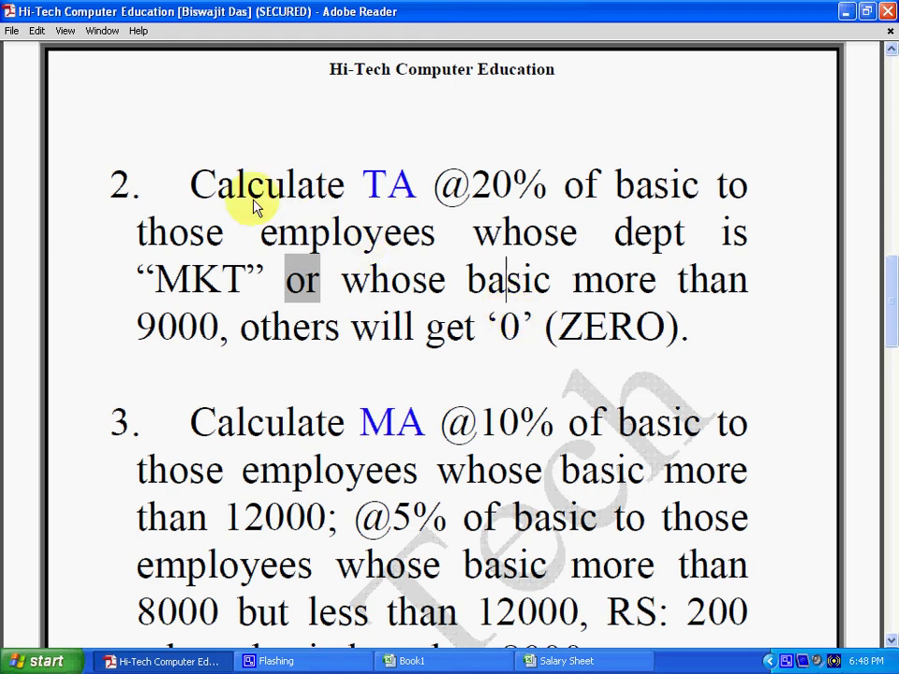
left_click_drag(249, 192, 317, 192)
left_click_drag(404, 208, 654, 207)
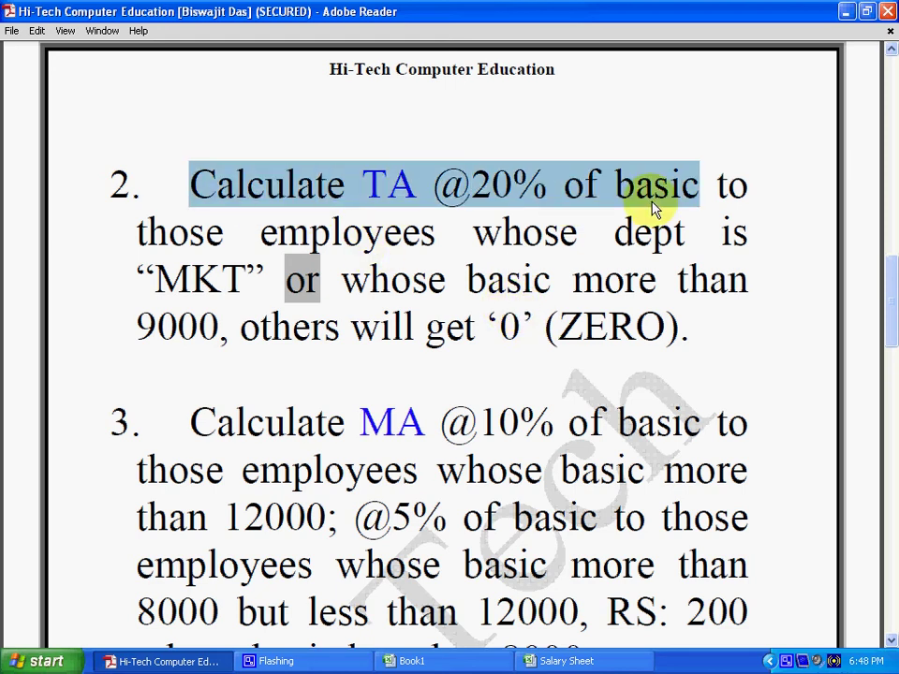
double_click(234, 290)
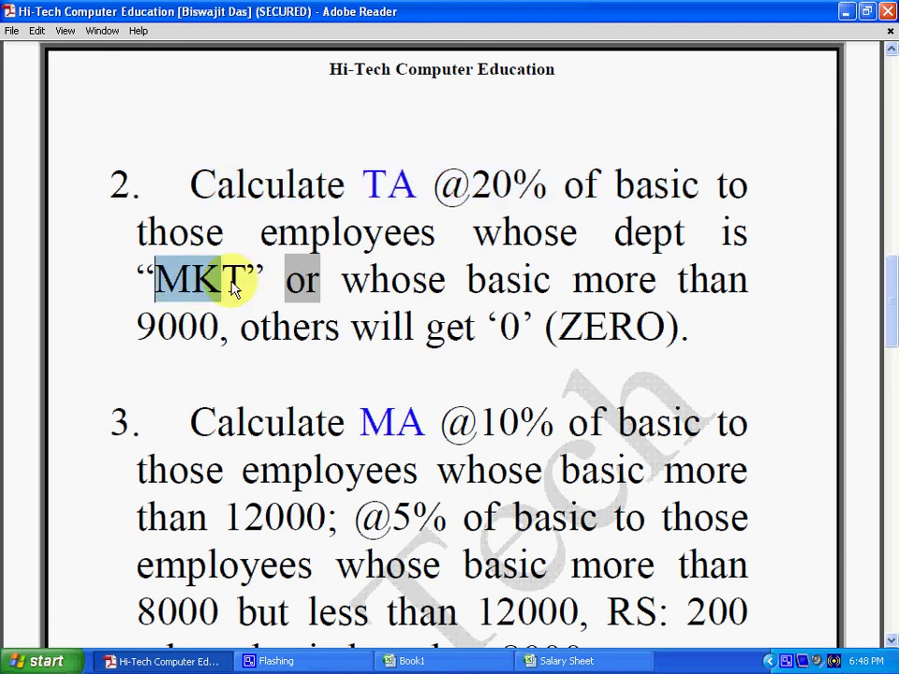
left_click_drag(445, 281, 730, 281)
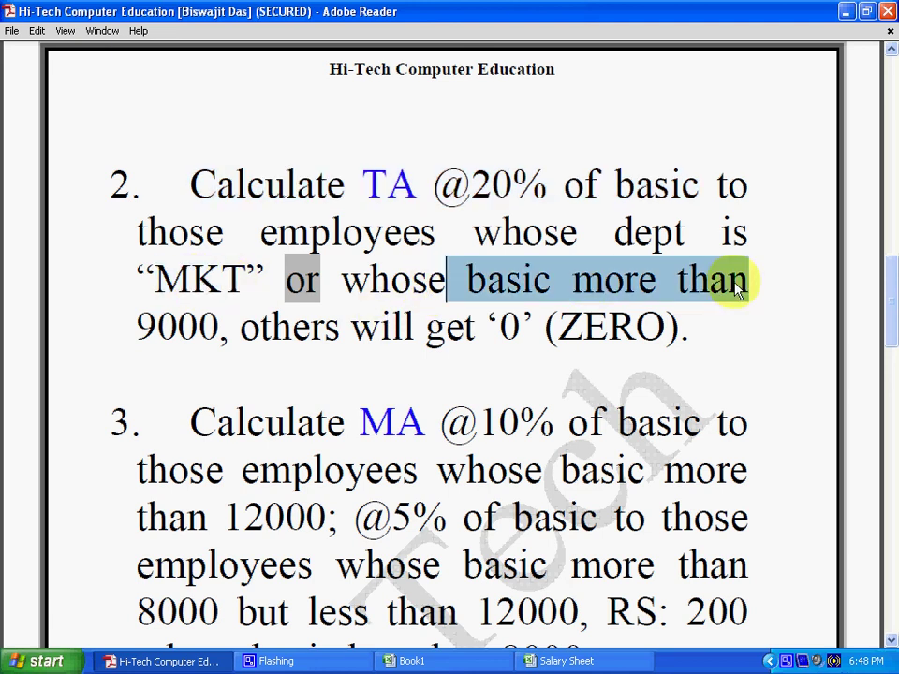
left_click(223, 336)
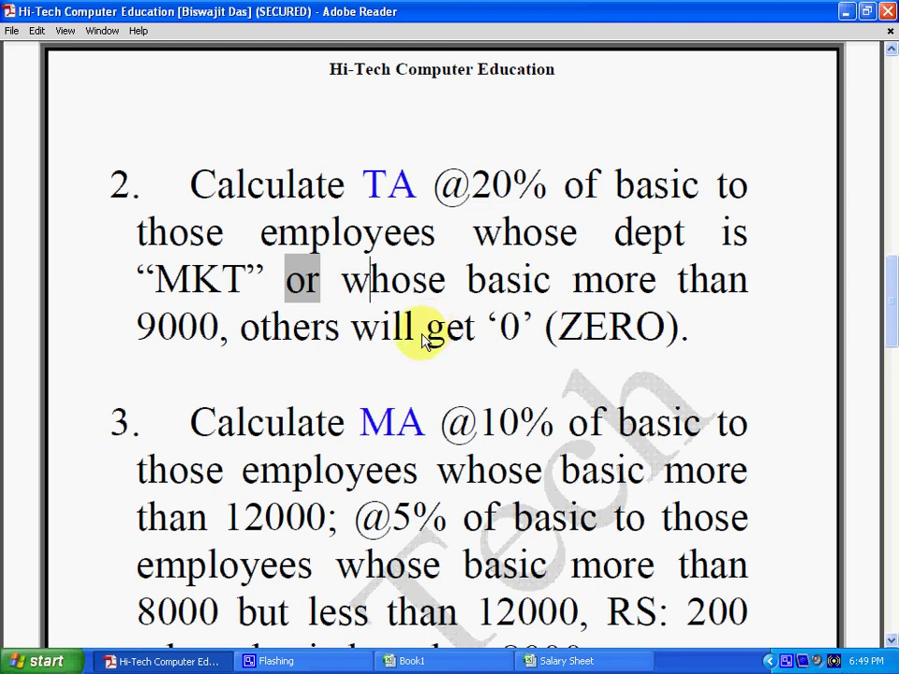
Highlight question 2's conditions: dept is MKT, basic more than 9000, and the 20% rate
left_click(688, 337)
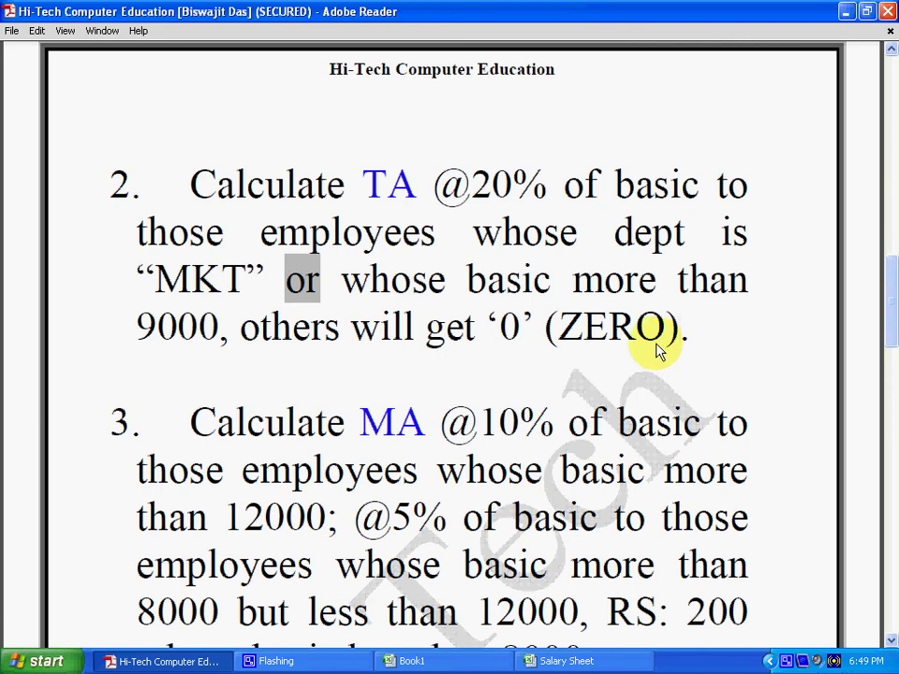
left_click_drag(656, 279, 155, 279)
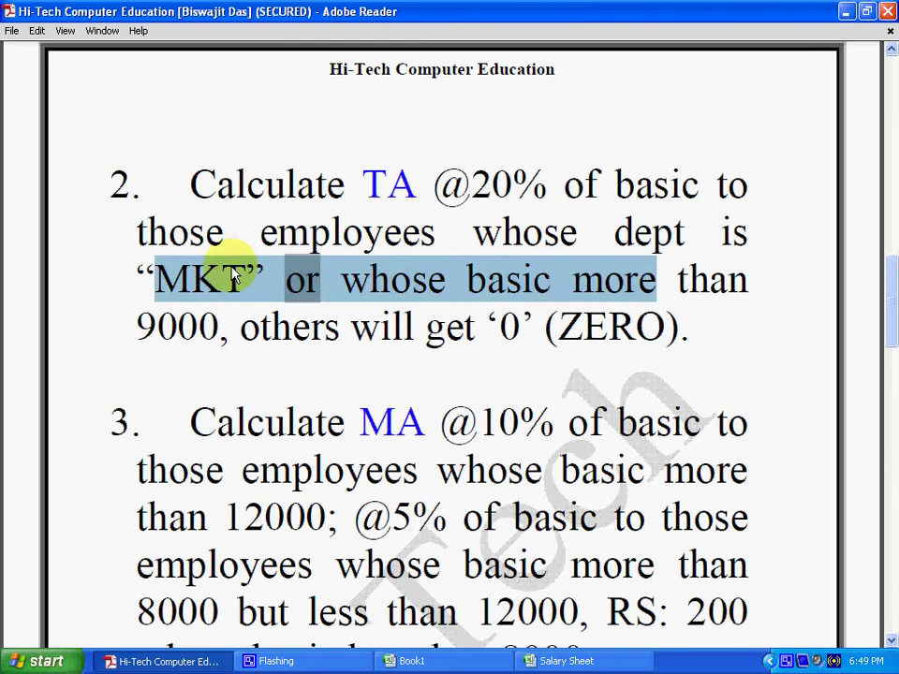
left_click(258, 384)
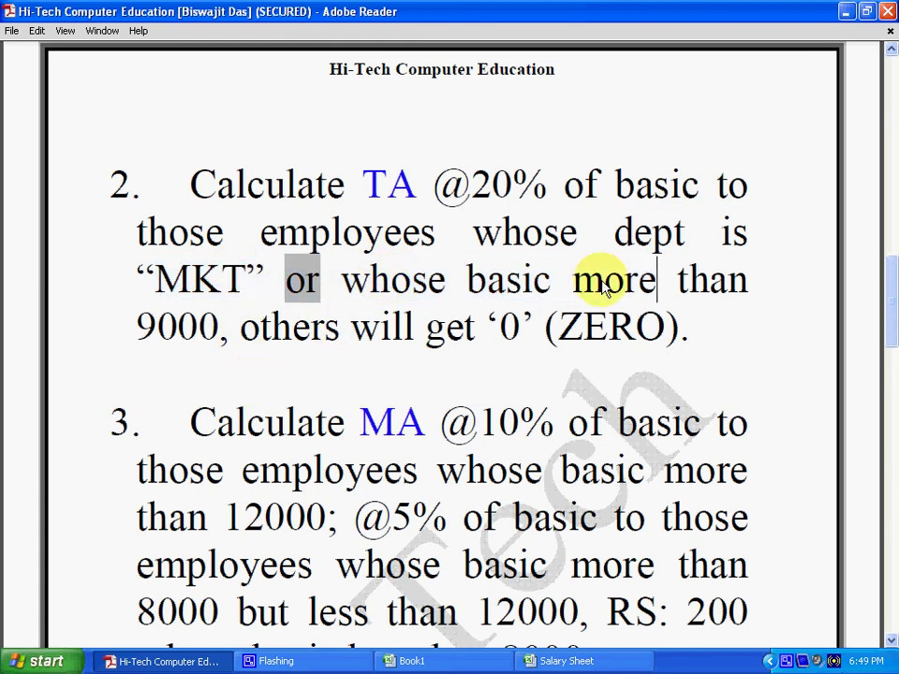
mouse_move(573, 279)
left_mouse_down()
mouse_move(725, 293)
mouse_move(223, 316)
left_mouse_up()
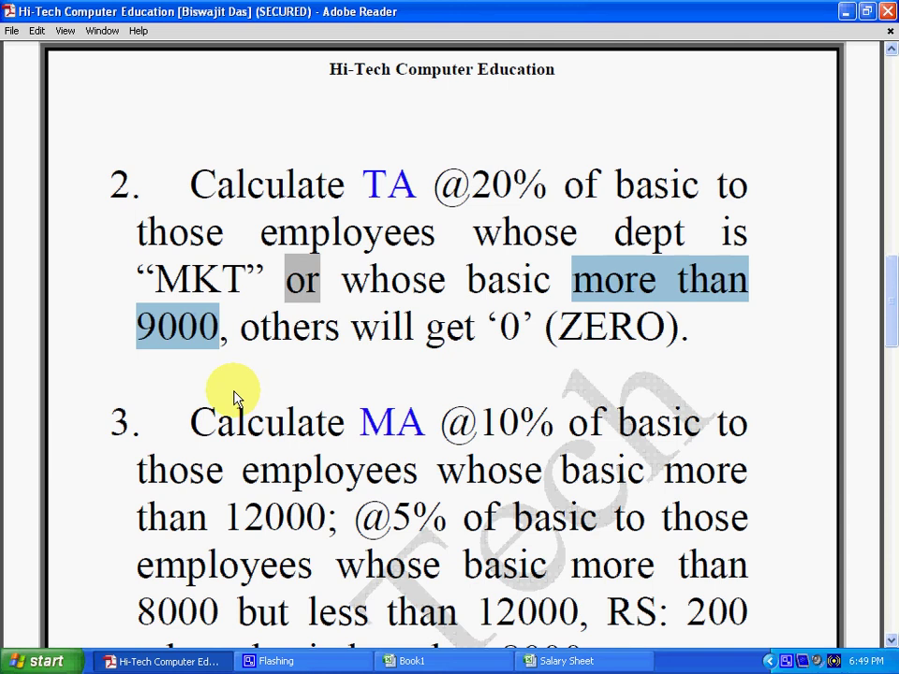
left_click(259, 287)
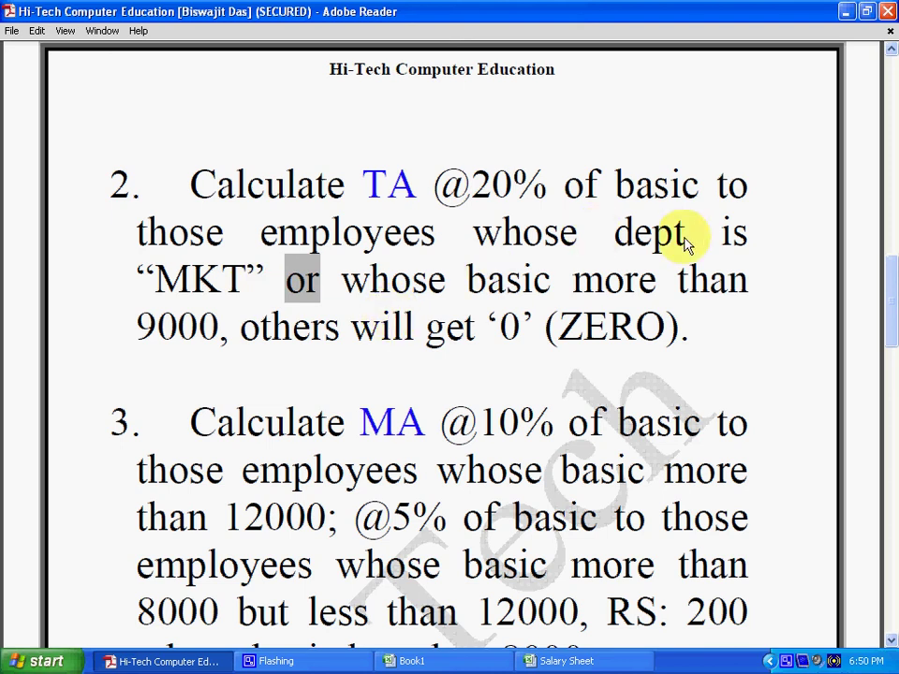
left_click_drag(685, 241, 266, 281)
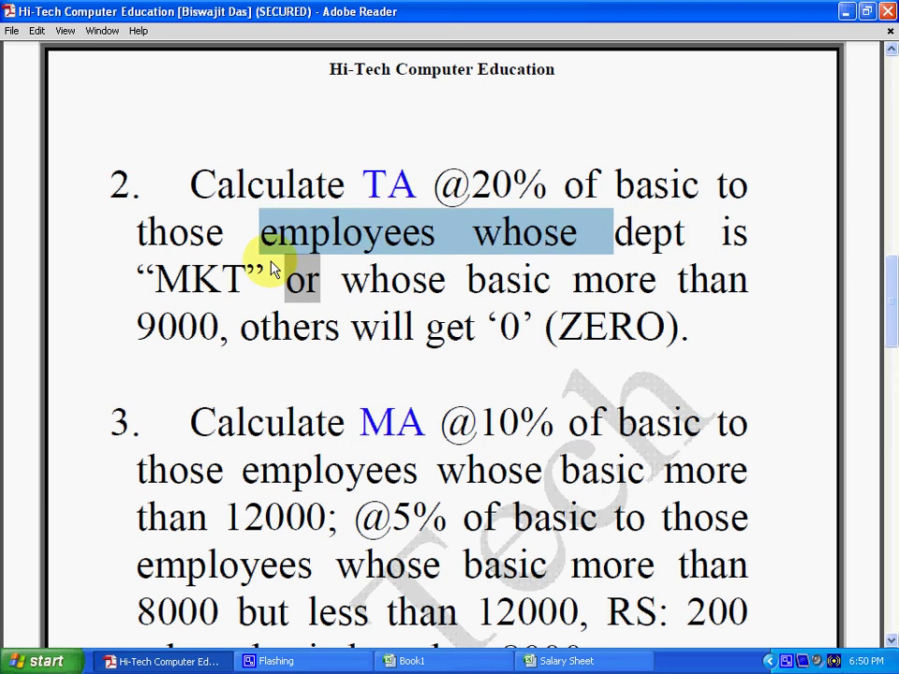
left_click(465, 290)
left_click_drag(246, 279, 137, 279)
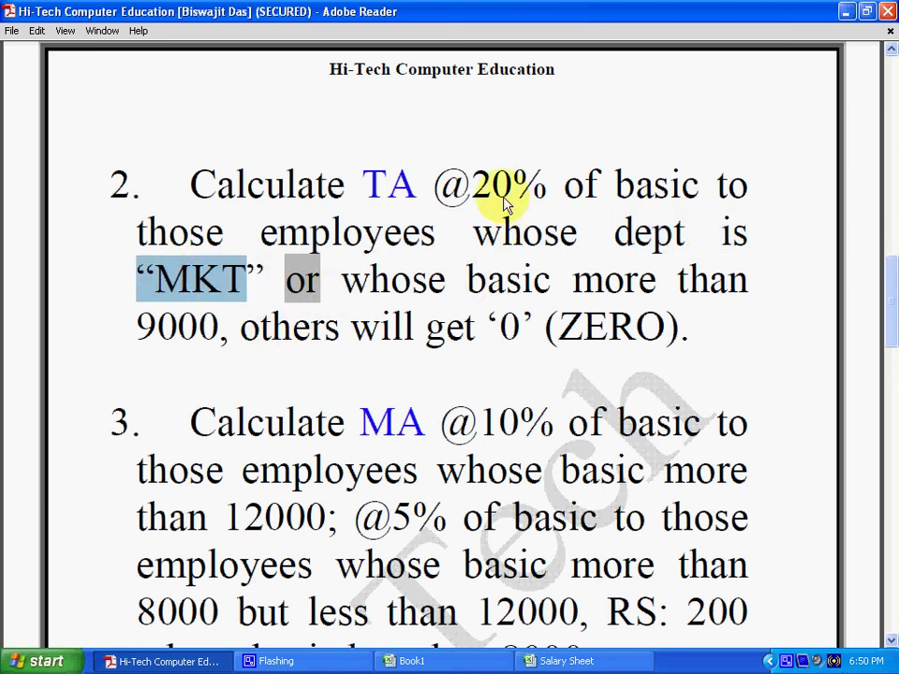
mouse_move(435, 187)
left_mouse_down()
mouse_move(518, 196)
mouse_move(560, 252)
left_mouse_up()
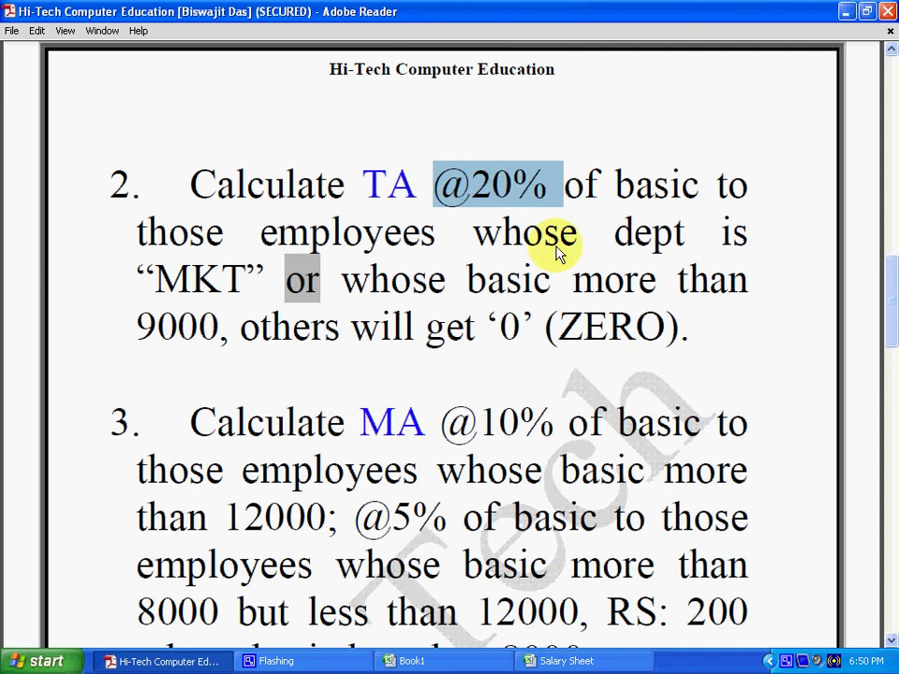
left_click_drag(466, 281, 199, 326)
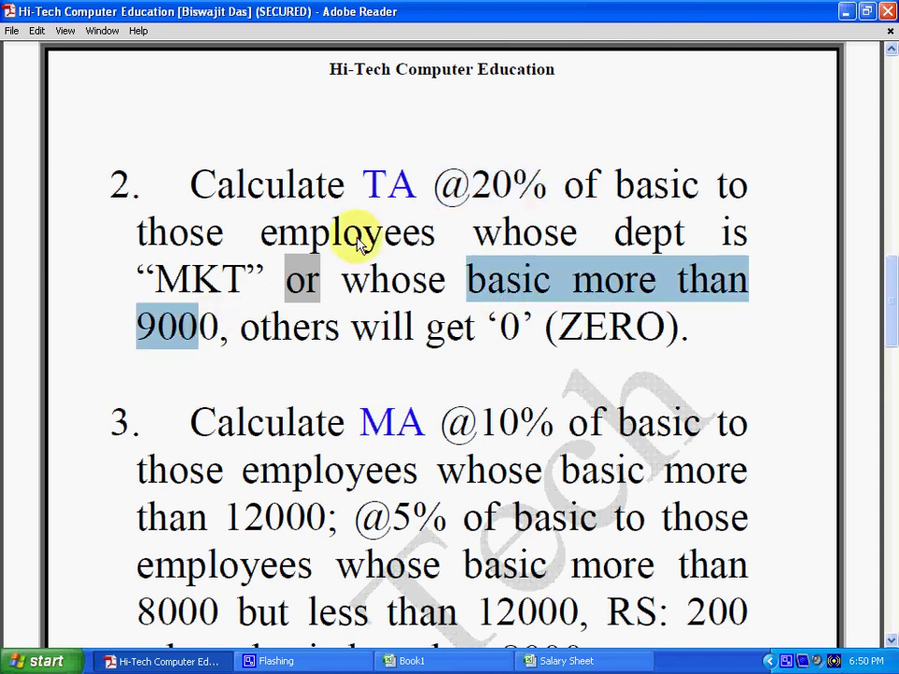
left_click(517, 185)
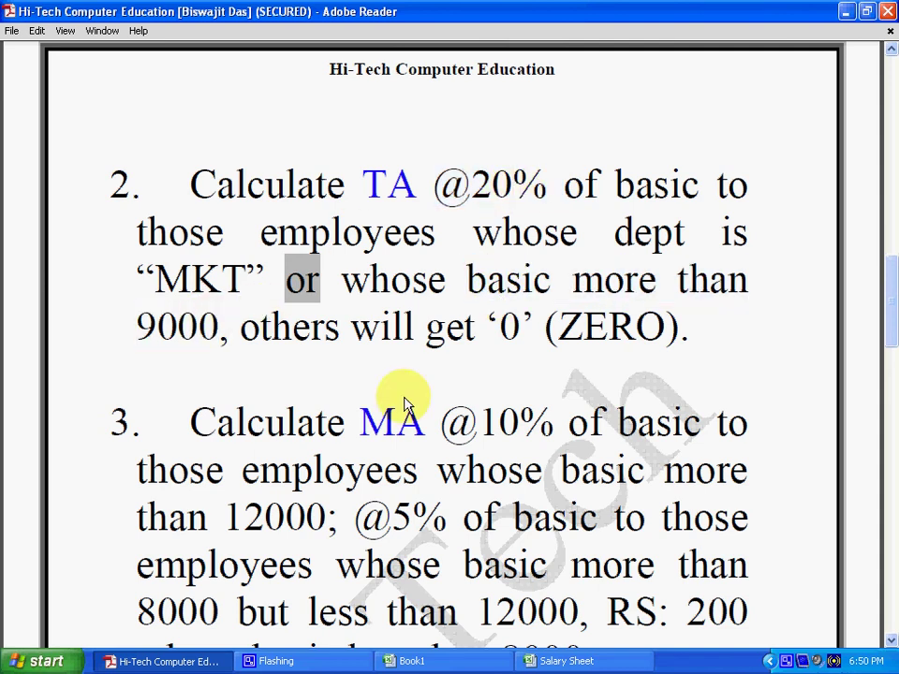
left_click_drag(141, 276, 709, 286)
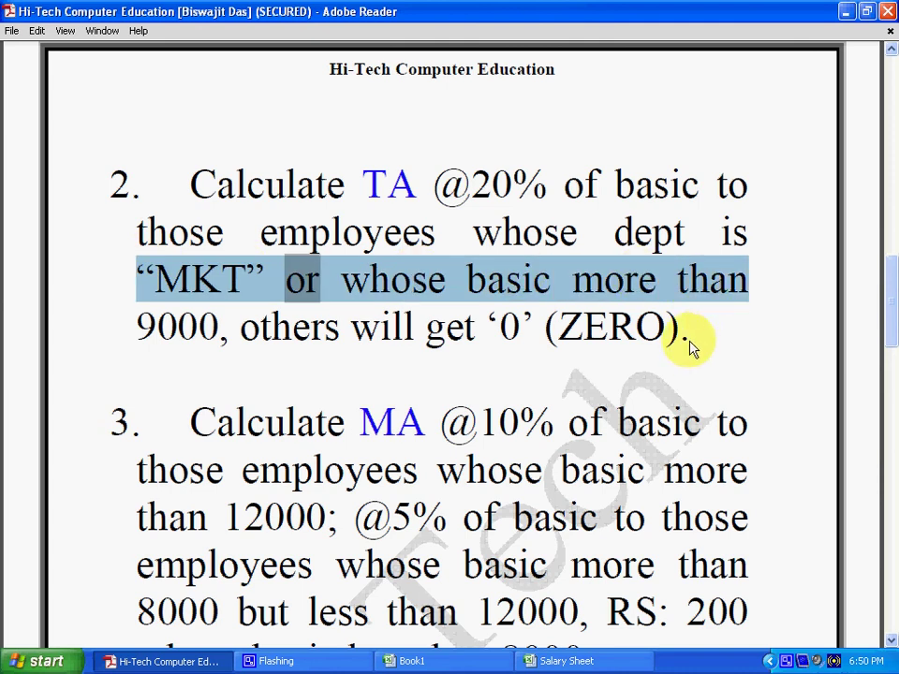
left_click(671, 328)
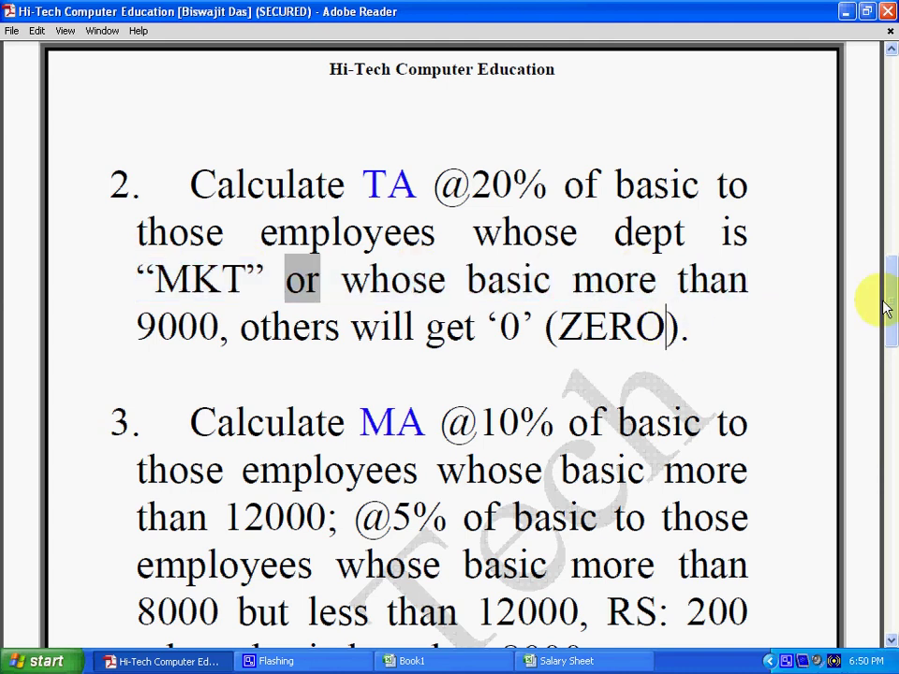
Back at question 1, highlight 'dept is SALE', 'belong to KOL' and the 50% DA rate
left_click_drag(885, 309, 884, 234)
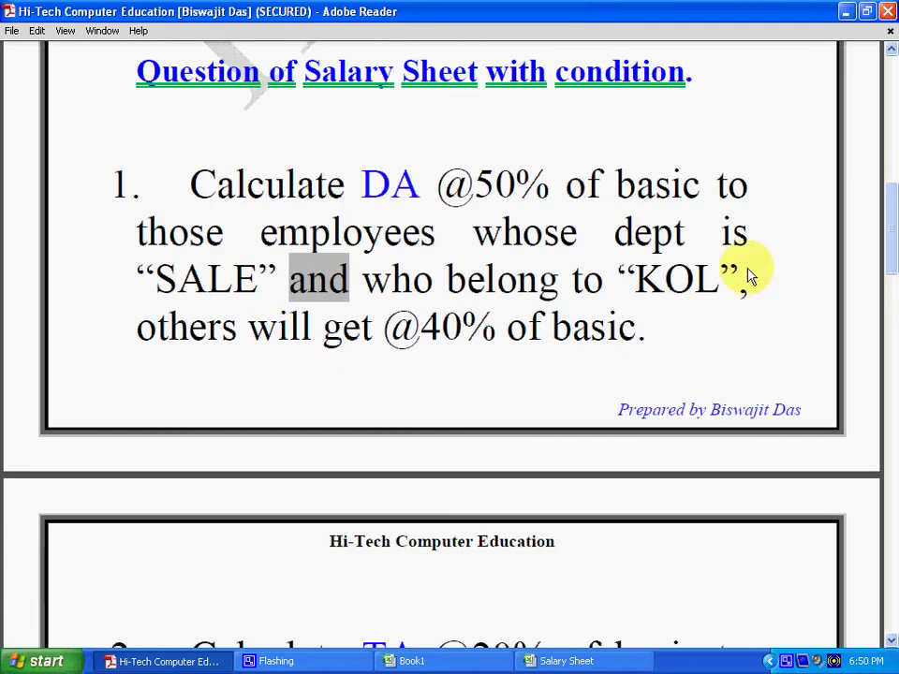
left_click_drag(615, 234, 280, 274)
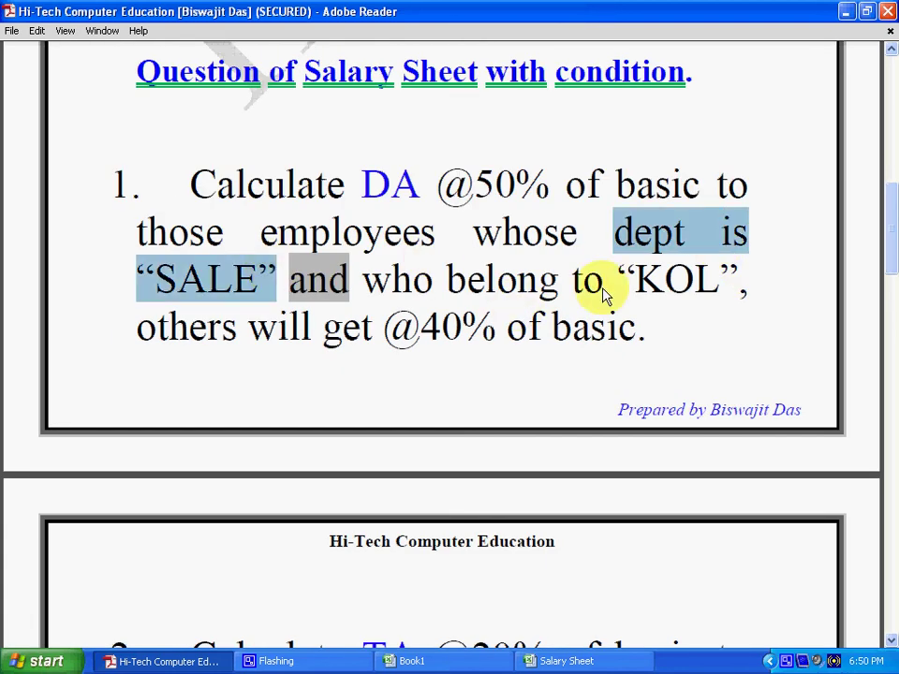
left_click_drag(560, 281, 676, 288)
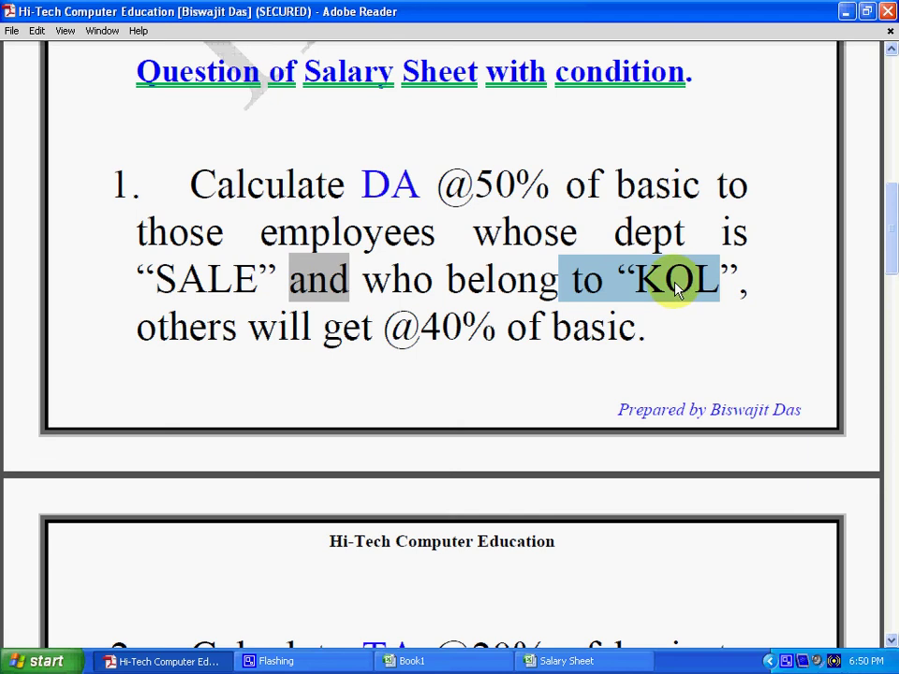
left_click_drag(493, 187, 551, 192)
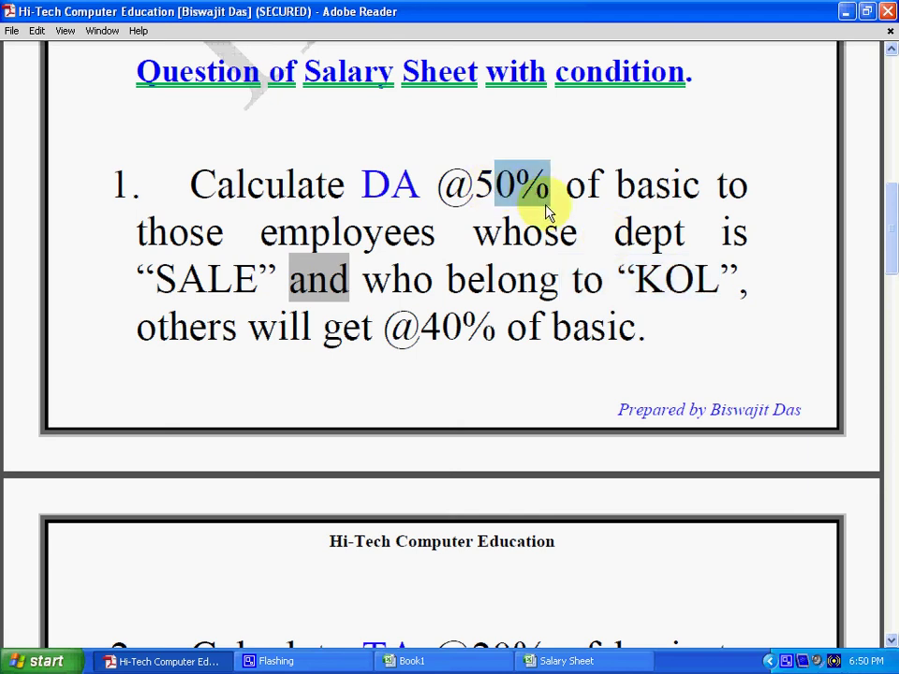
left_click(412, 661)
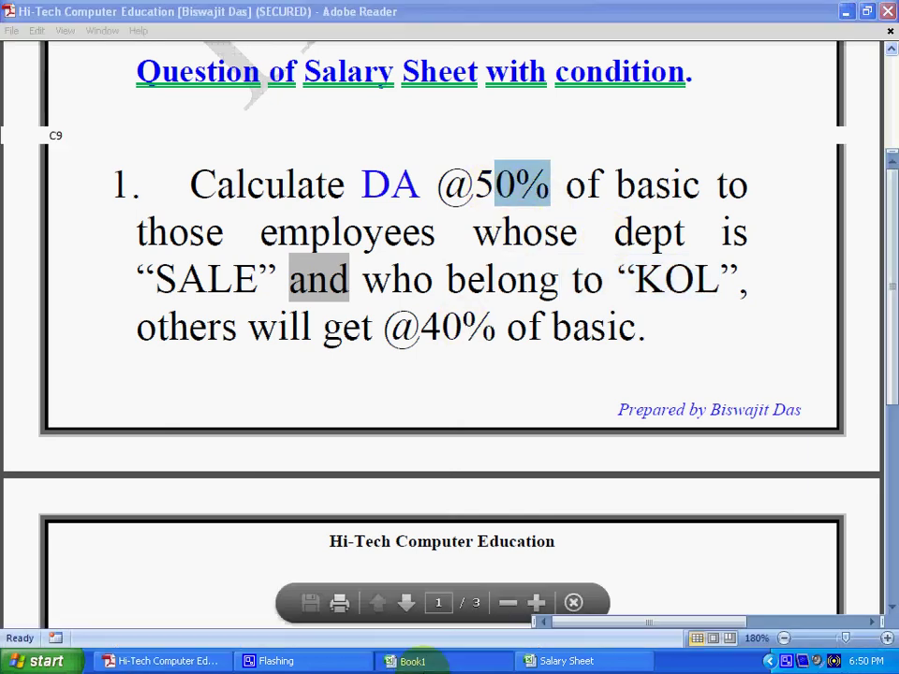
Undo E2's 40% edit and verify DA pays 5000 only to the SALE/KOL employee in row 5
left_click(541, 661)
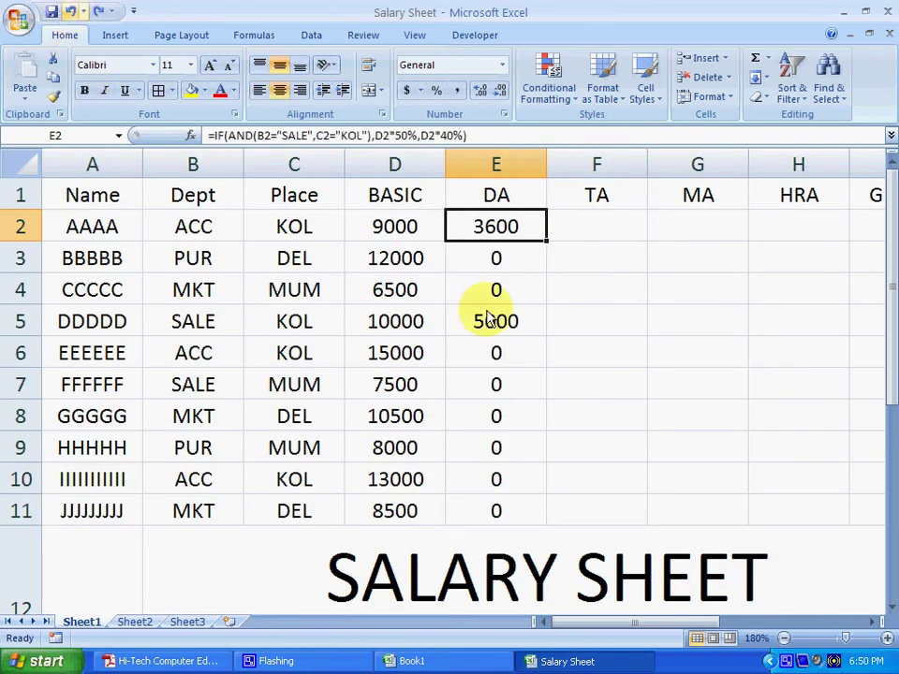
left_click(70, 11)
left_click(468, 329)
left_click(208, 332)
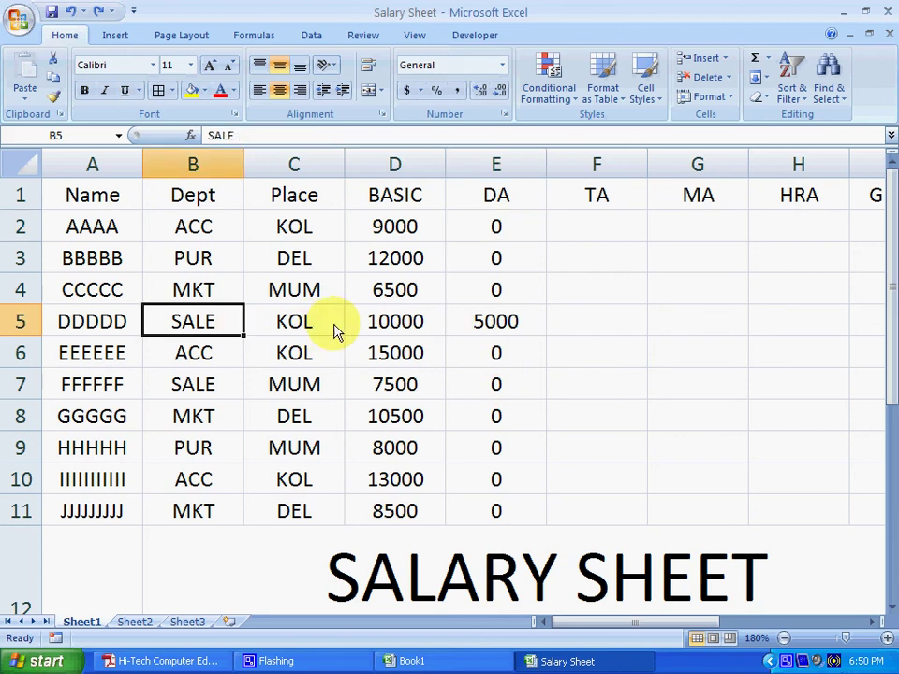
left_click(332, 321)
left_click(491, 332)
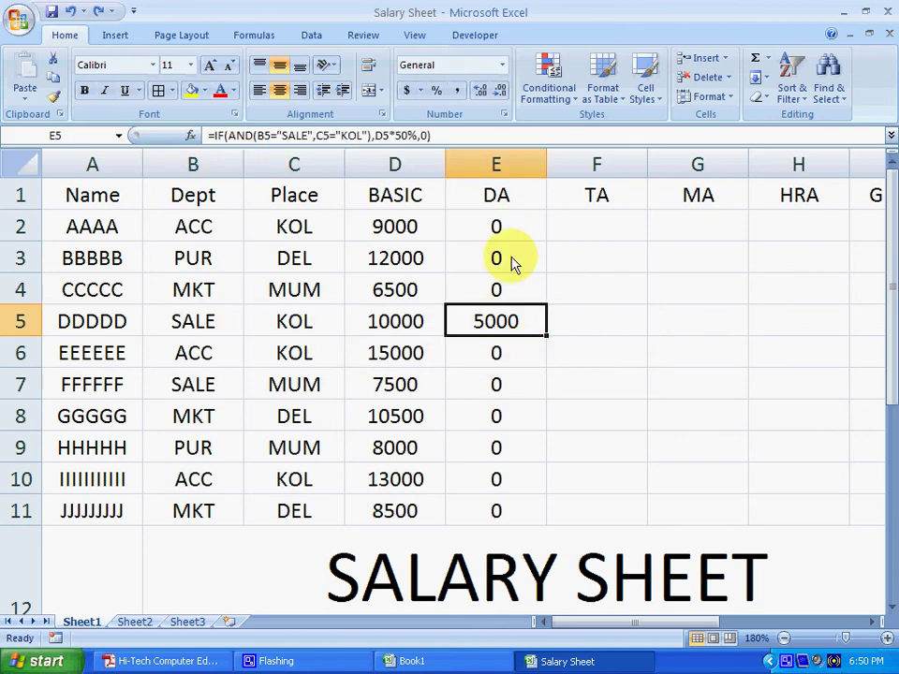
left_click(296, 232)
left_click(200, 234)
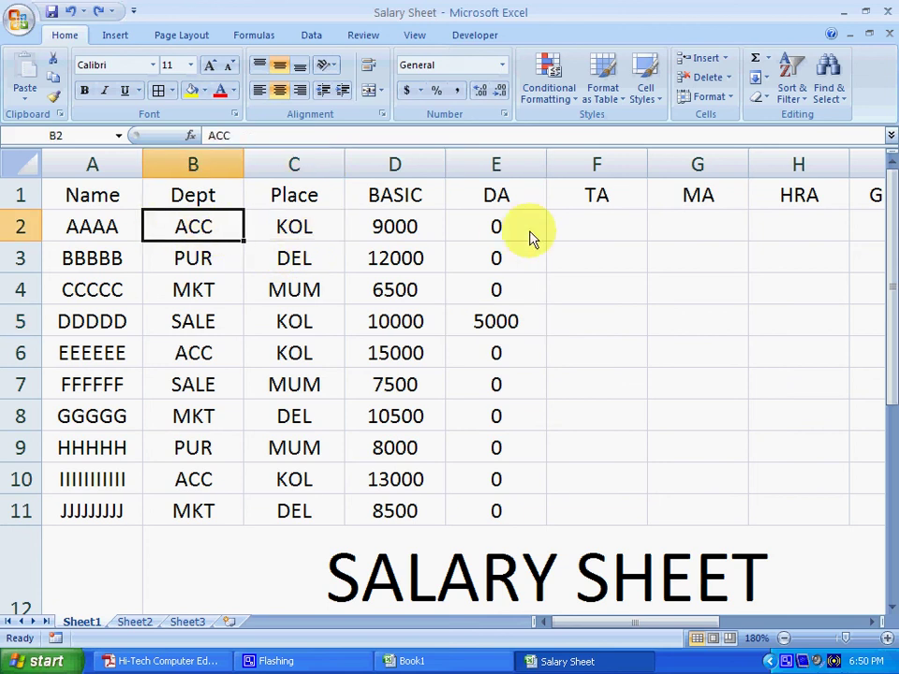
left_click(522, 235)
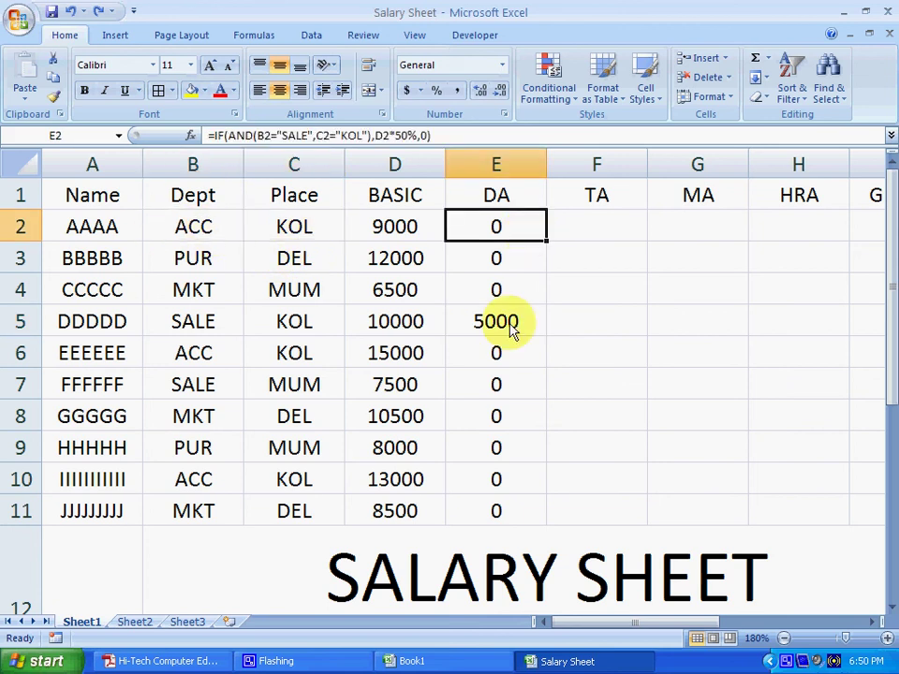
left_click(183, 661)
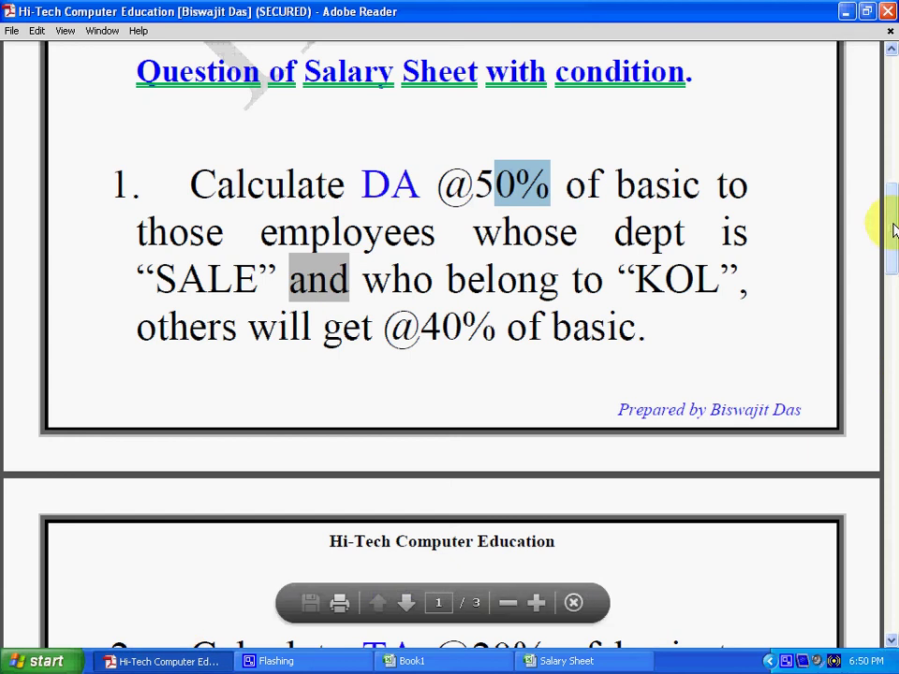
Highlight question 2's TA rule: MKT staff, the 20 rate, and 'others will get 0'
mouse_move(892, 281)
left_mouse_down()
mouse_move(892, 309)
mouse_move(885, 297)
left_mouse_up()
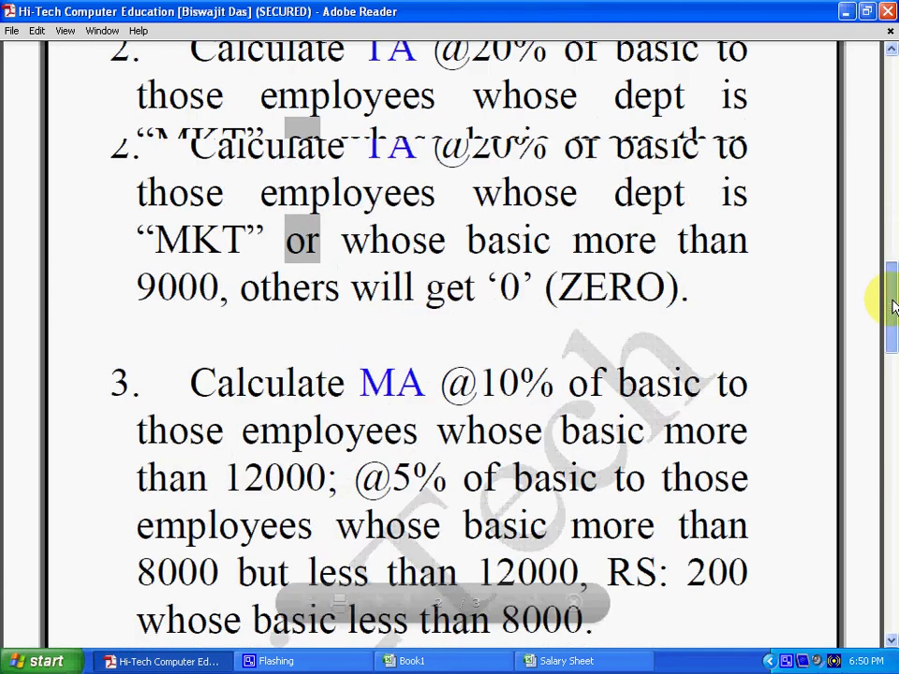
double_click(222, 256)
double_click(487, 172)
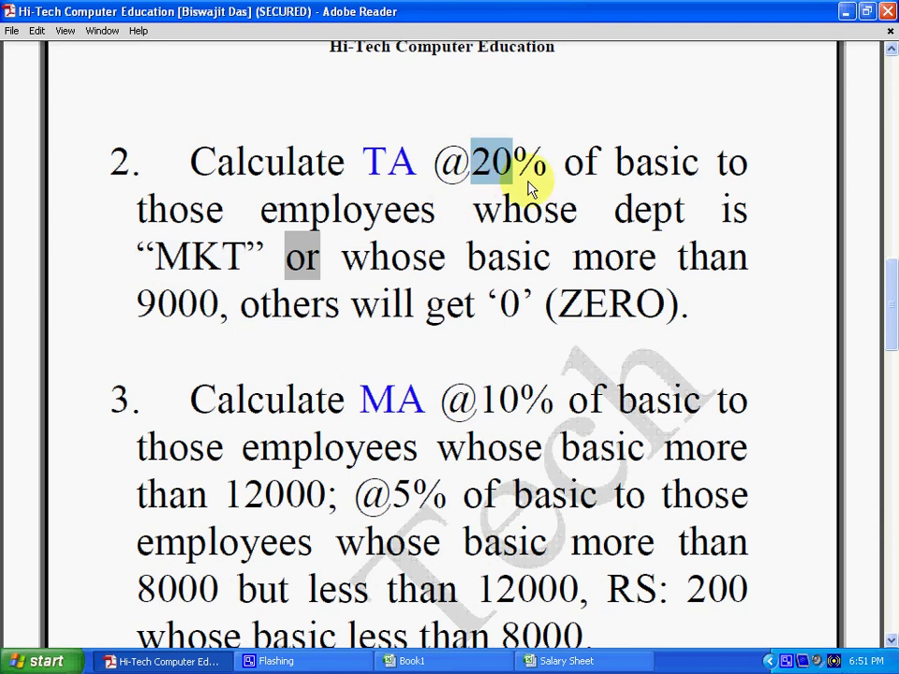
left_click(446, 304)
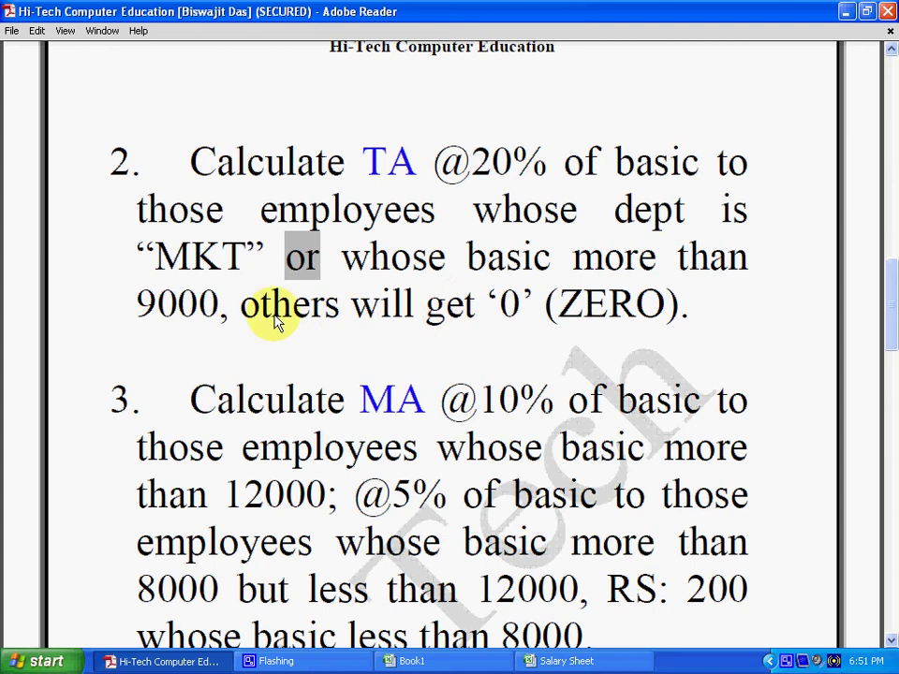
left_click_drag(241, 305, 415, 305)
left_click_drag(530, 317, 552, 316)
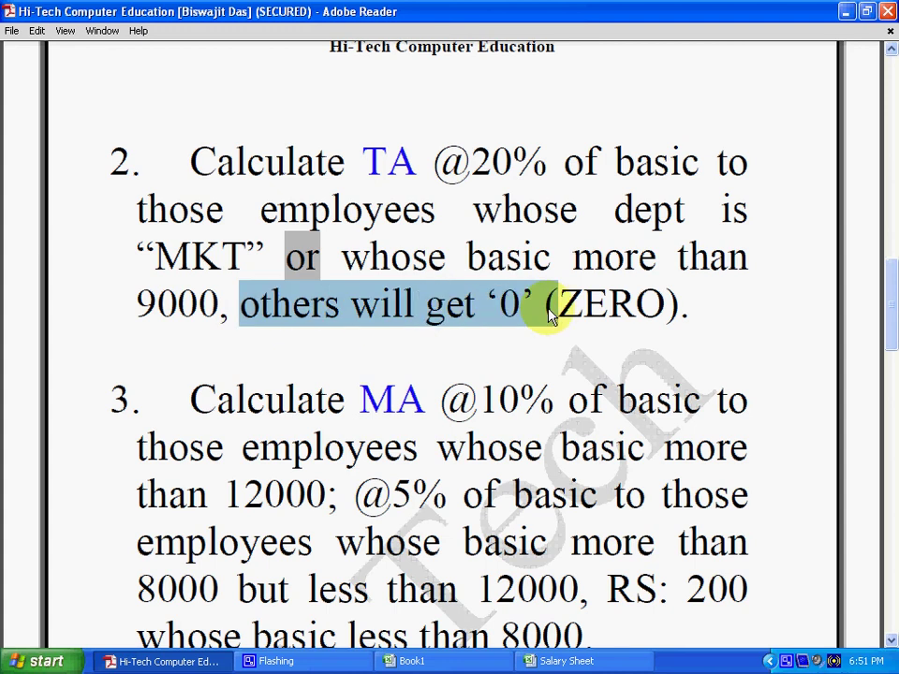
left_click(586, 309)
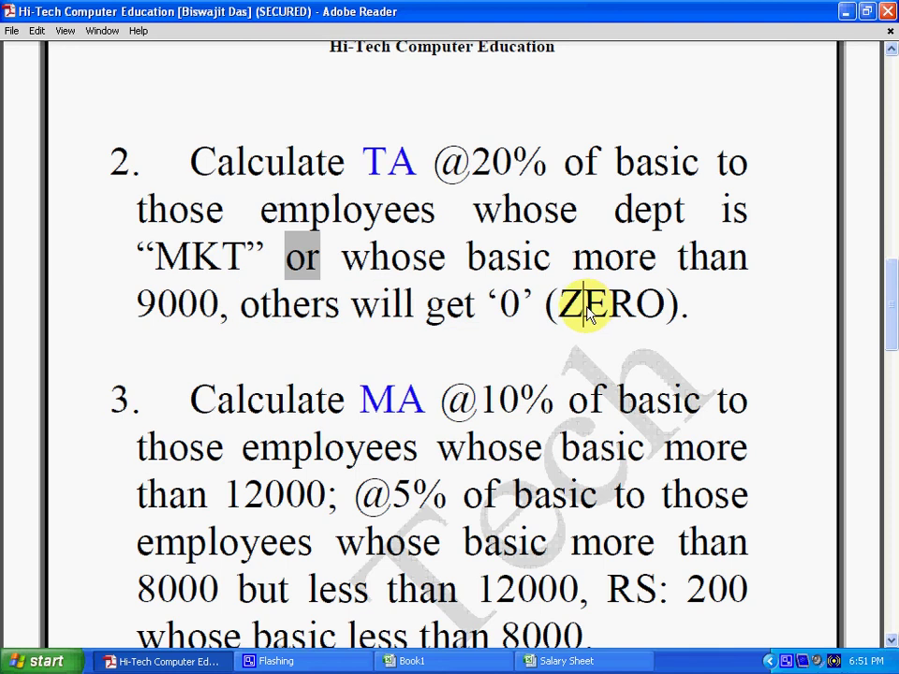
Begin F2's TA formula as =IF(OR(B2="MKT", fixing the typo and wrong D2 reference
left_click(567, 661)
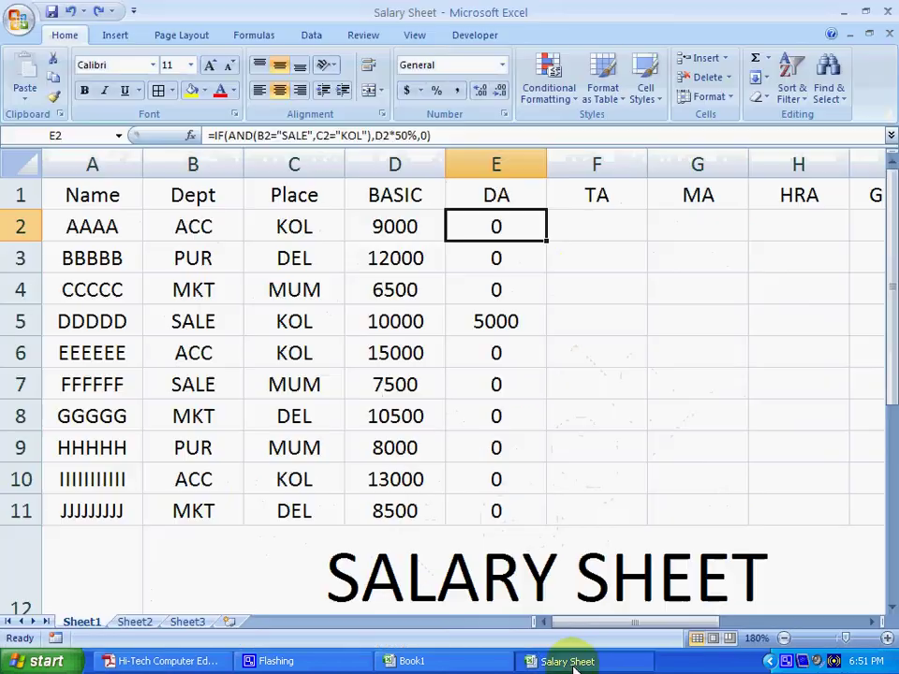
left_click(580, 234)
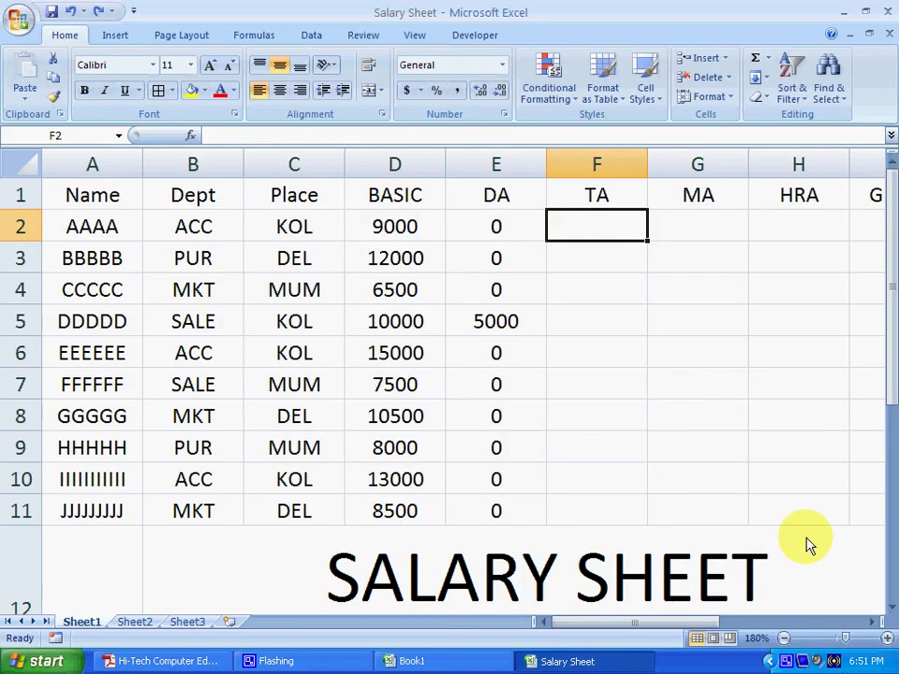
type("=")
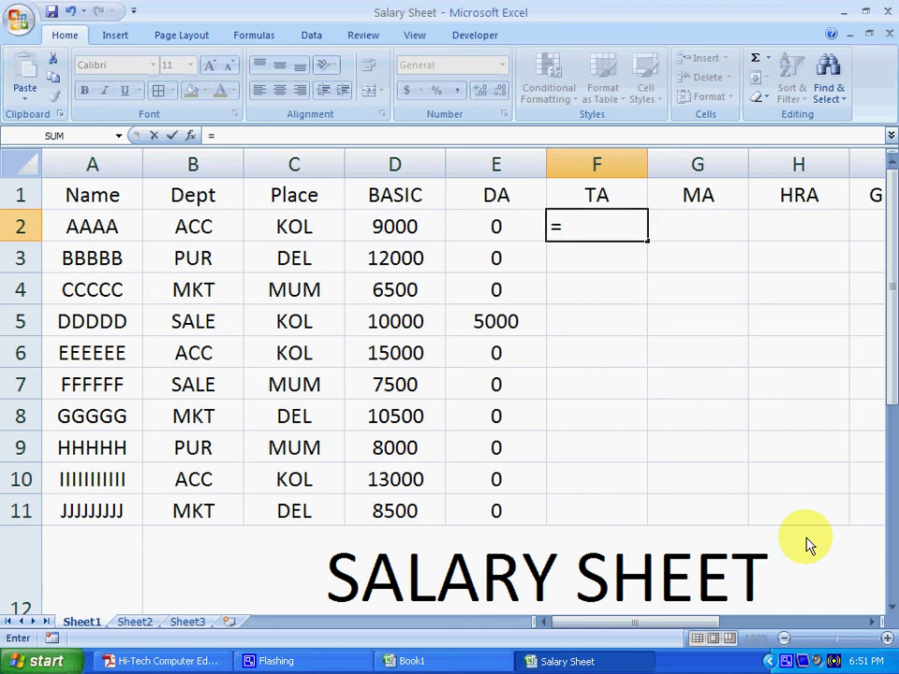
type("IF(O")
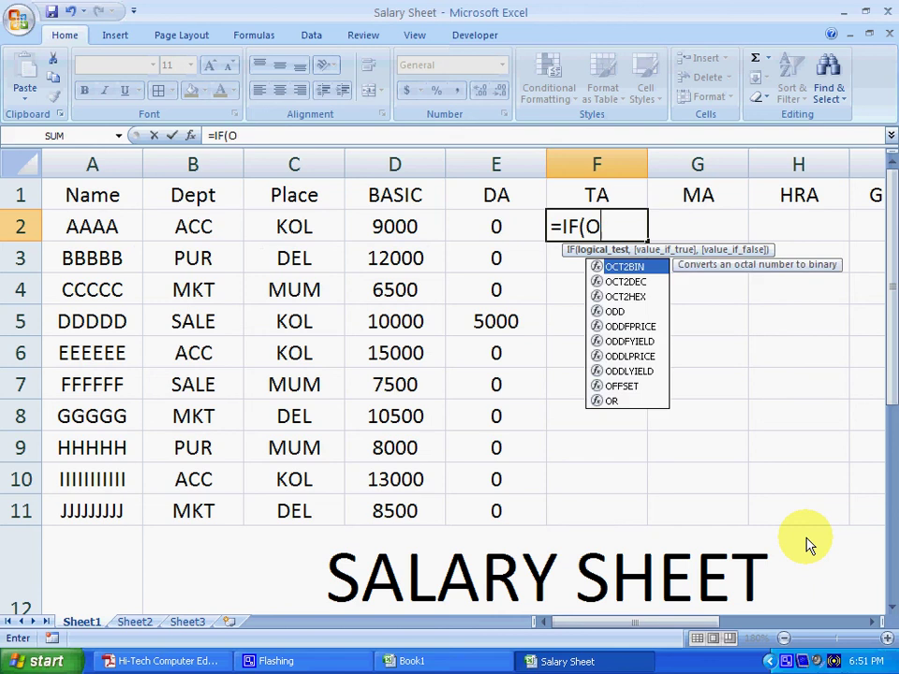
type("D")
key("BackSpace")
type("R")
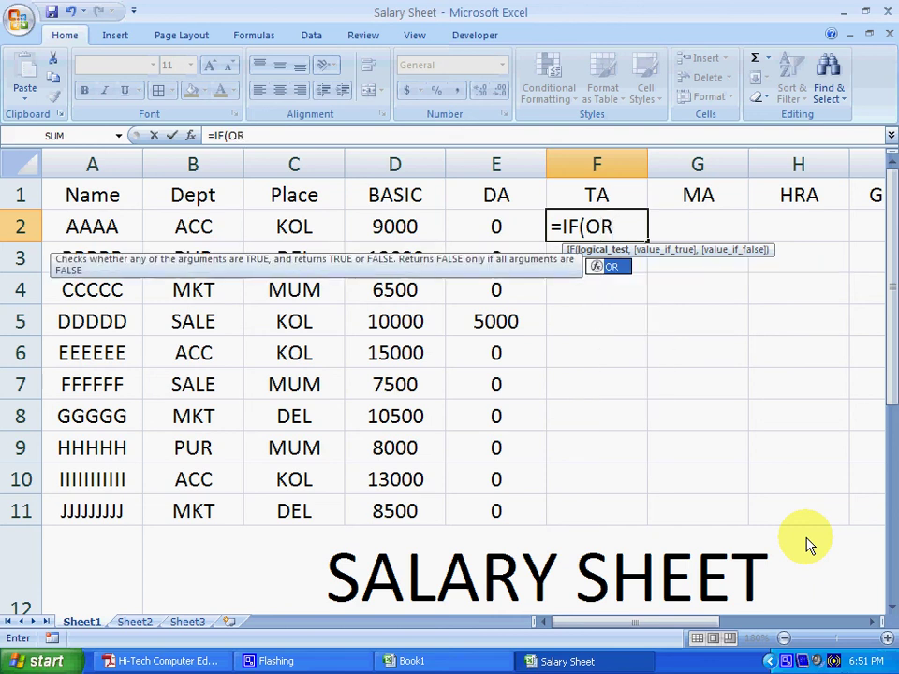
type("(")
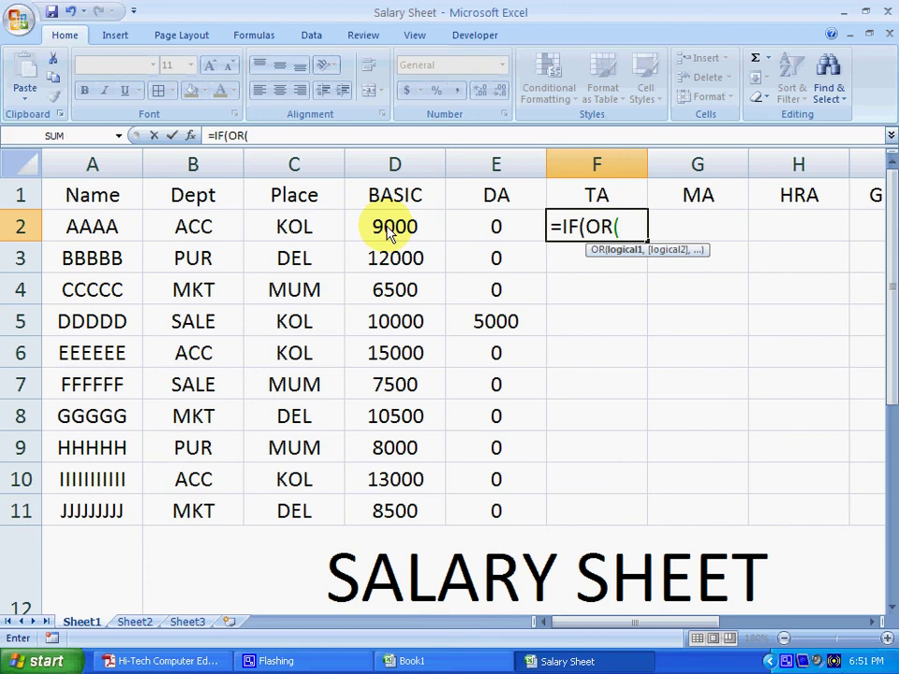
left_click(391, 232)
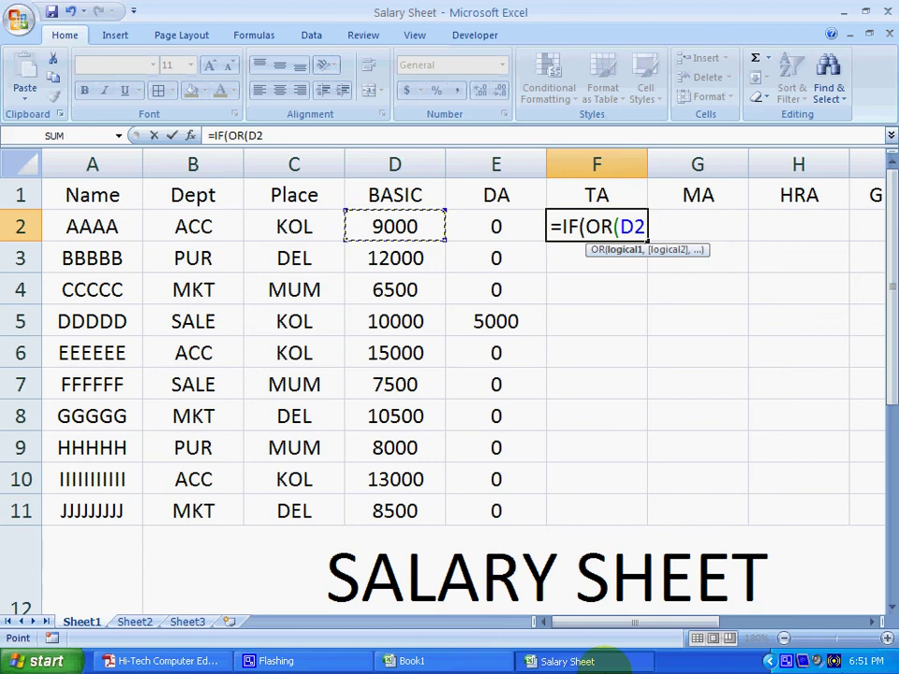
key("BackSpace")
key("BackSpace")
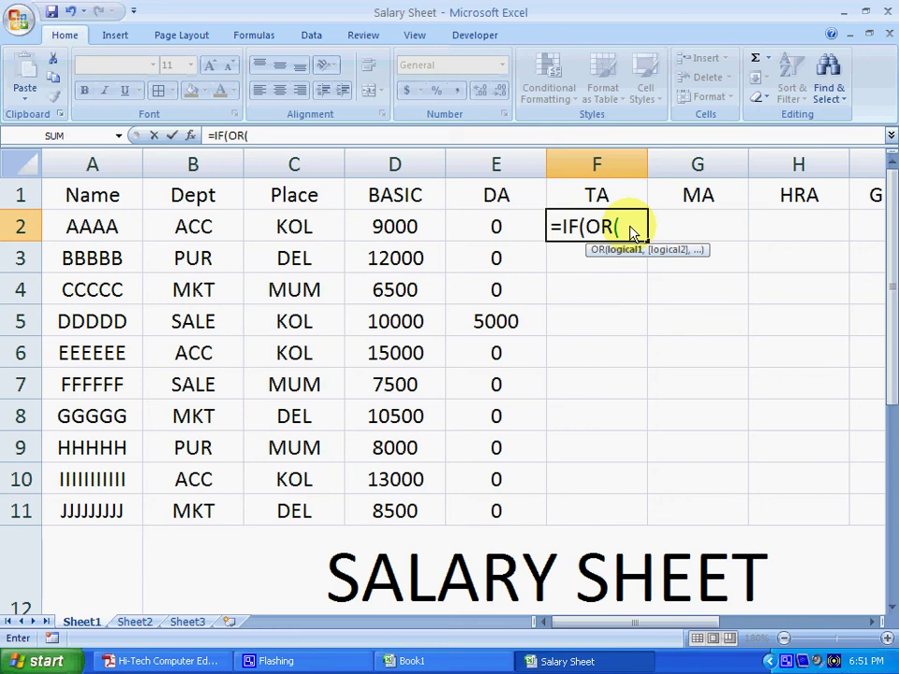
left_click(210, 230)
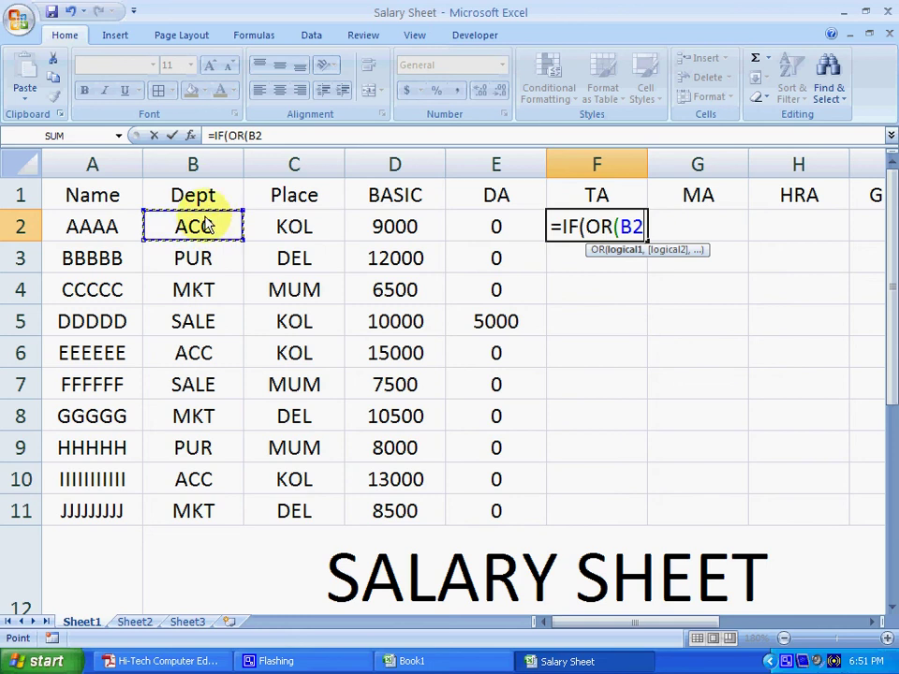
type("=")
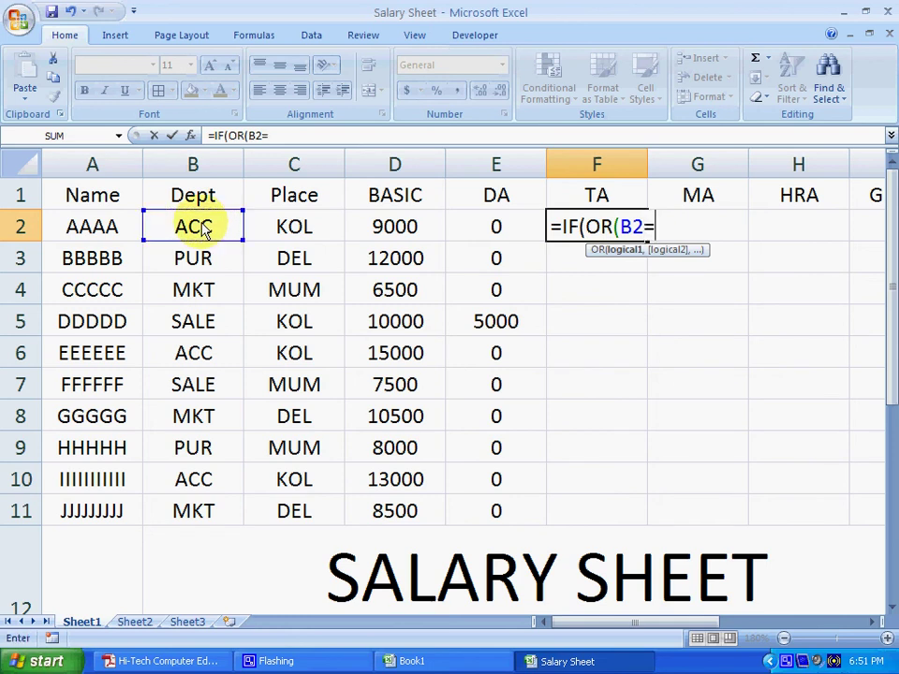
type("\"MKT")
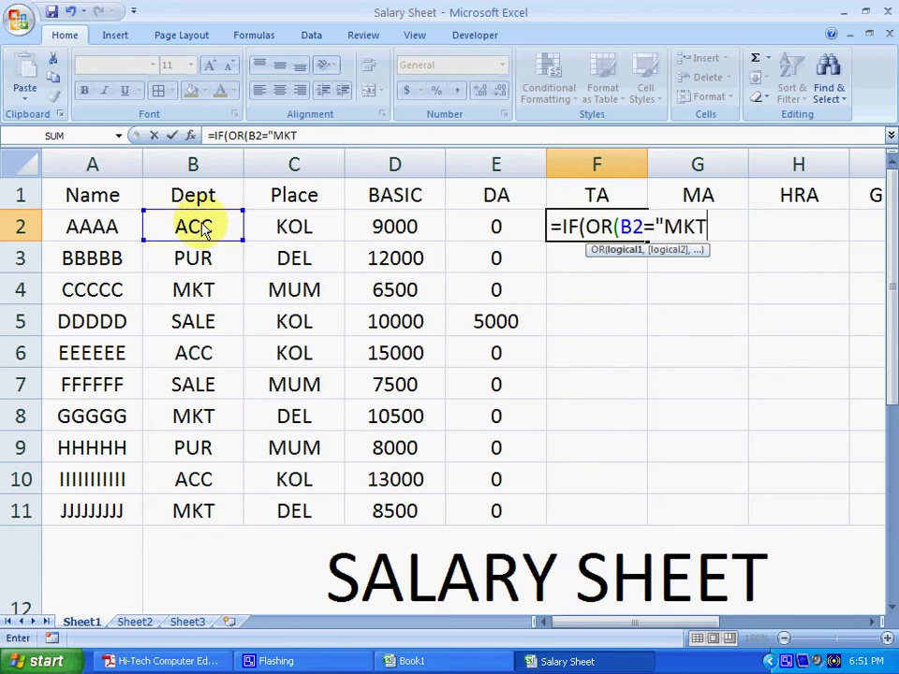
type("\"")
type(",")
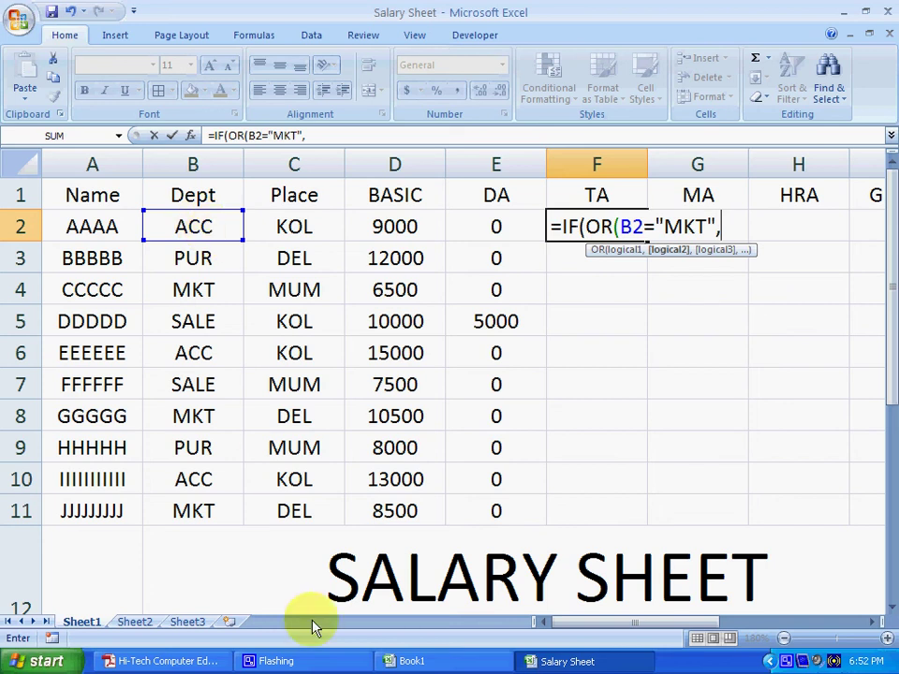
left_click(214, 661)
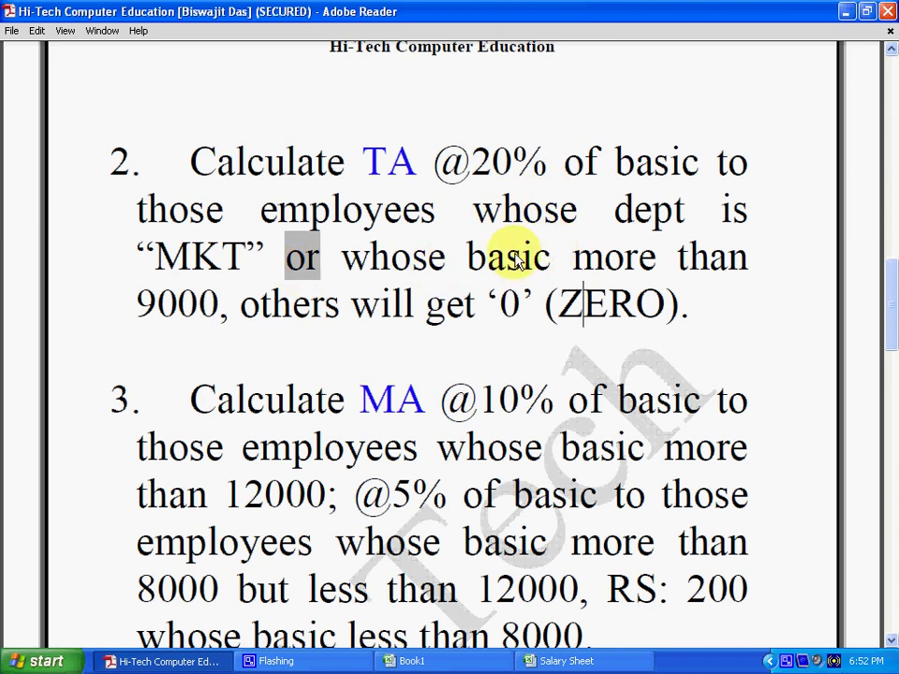
left_click_drag(548, 255, 707, 270)
left_click_drag(235, 309, 139, 305)
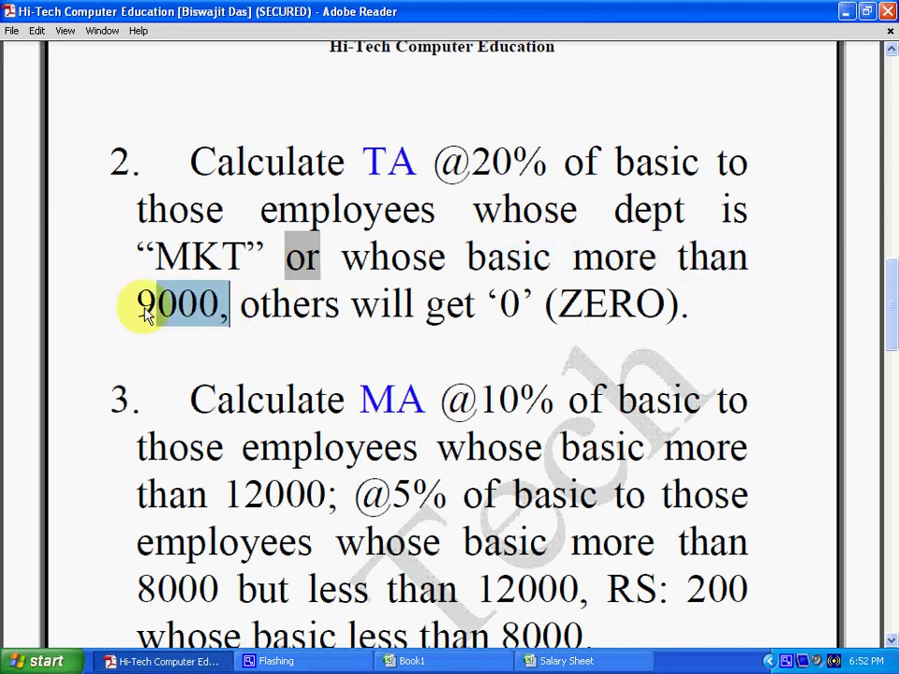
left_click(625, 278)
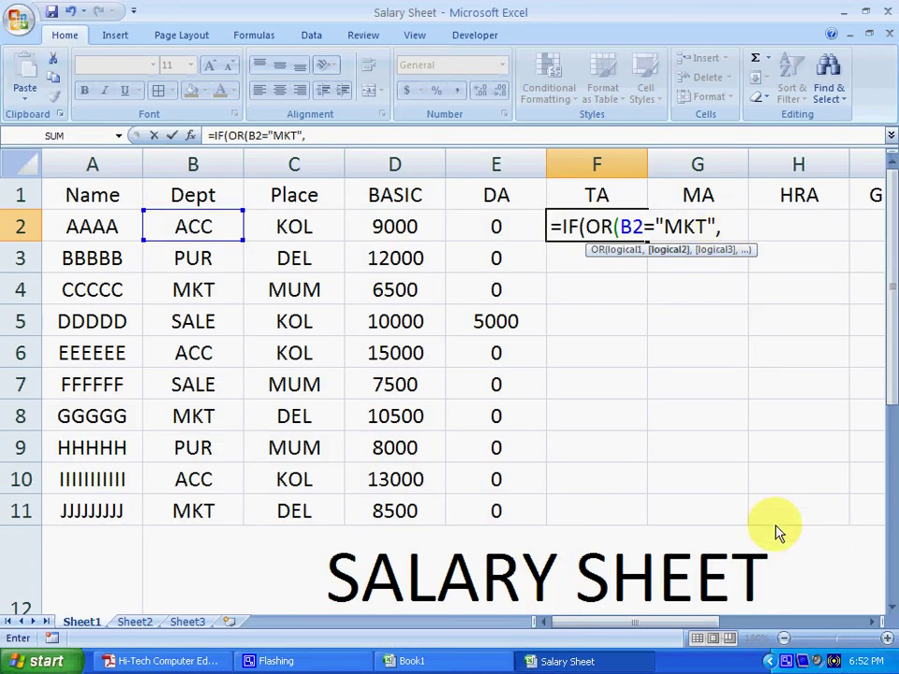
Add D2>9000 and close the OR test, giving =IF(OR(B2="MKT",D2>9000), in F2
left_click(395, 226)
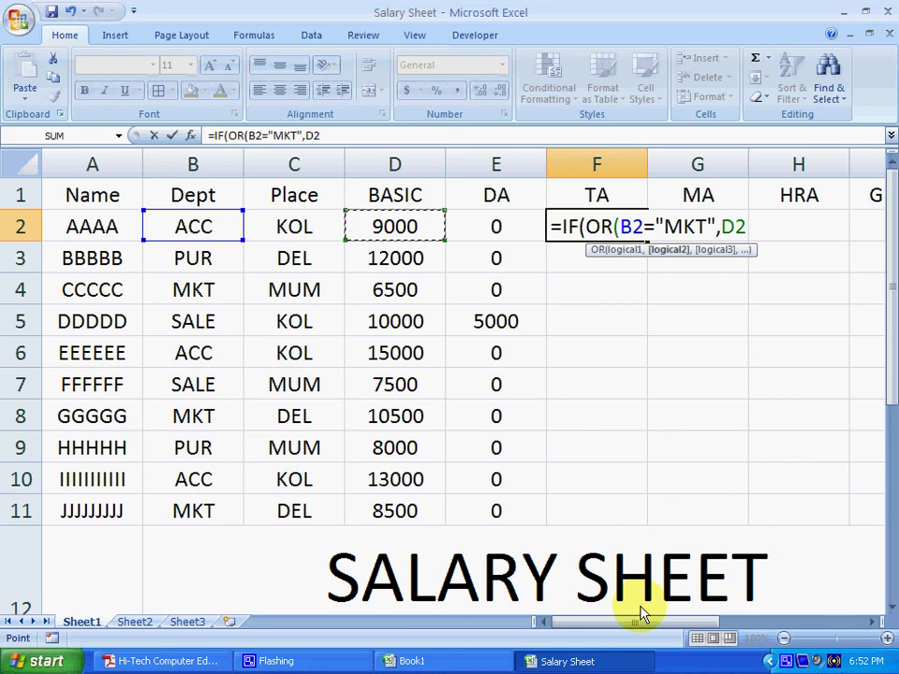
type(">900")
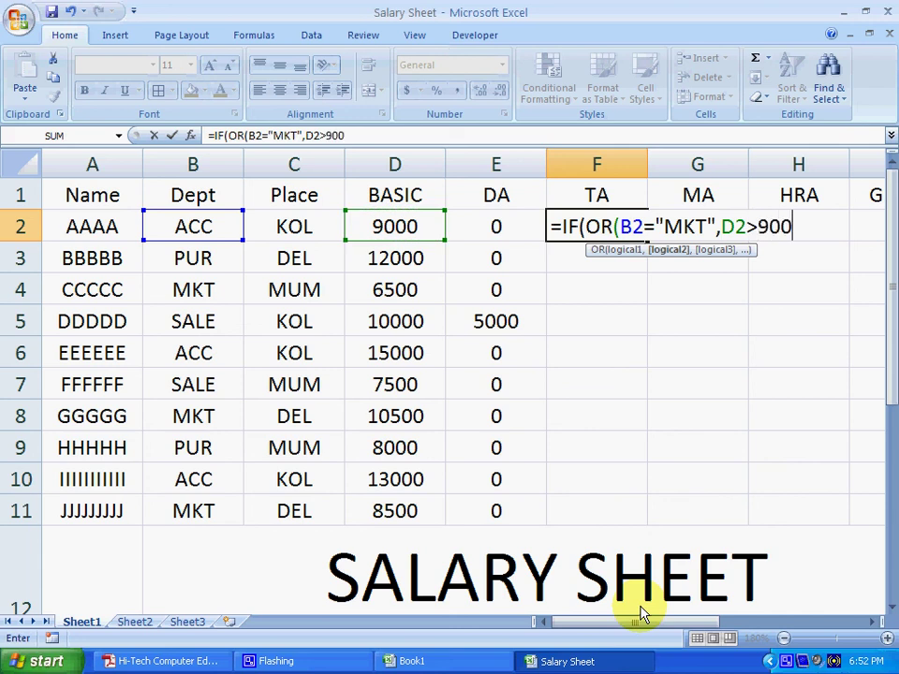
type("0")
type("_")
key("BackSpace")
type(")")
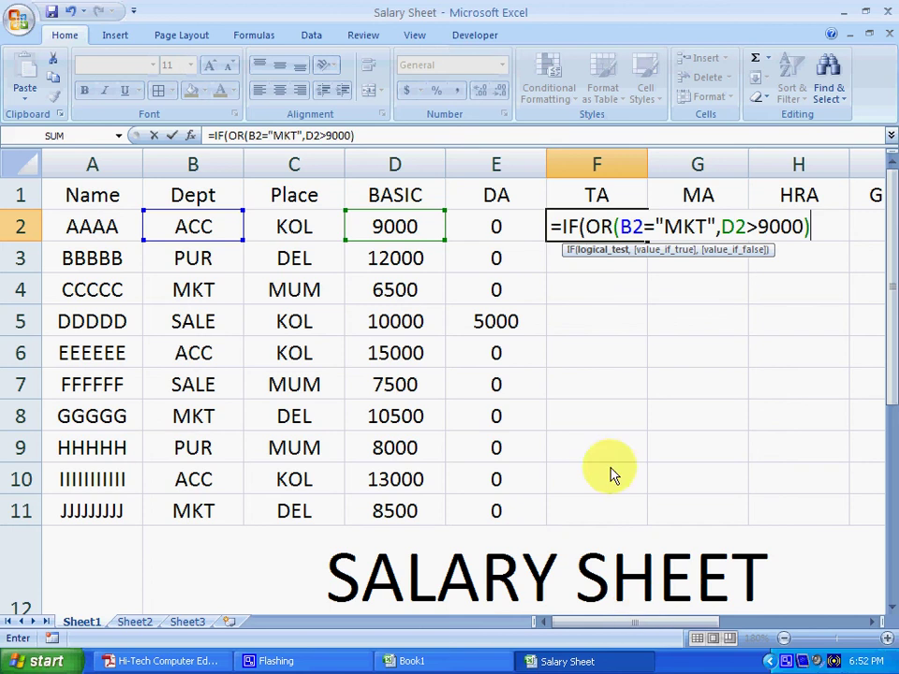
left_click_drag(616, 227, 636, 235)
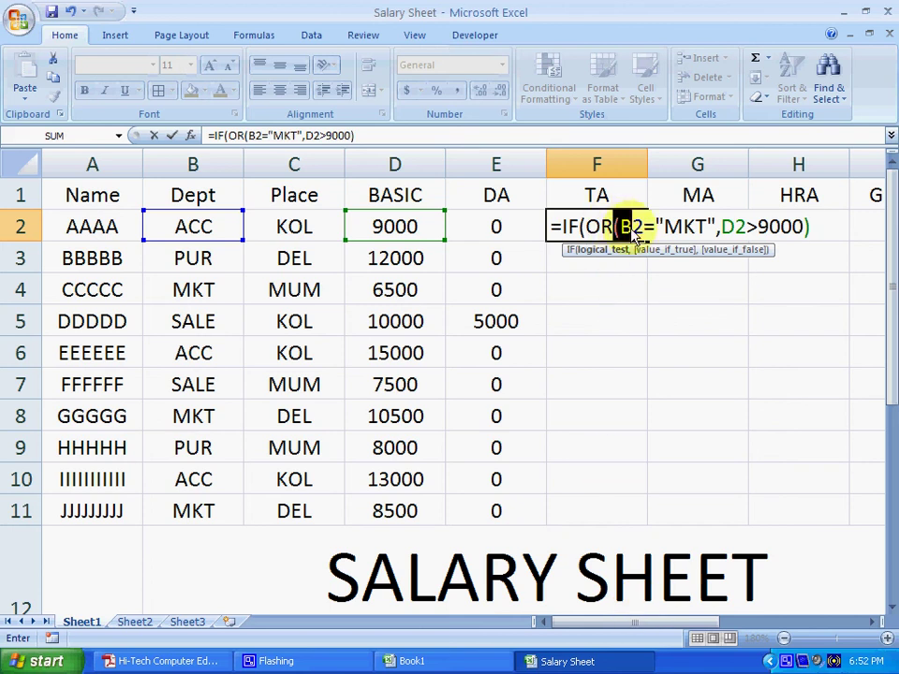
left_click(808, 230)
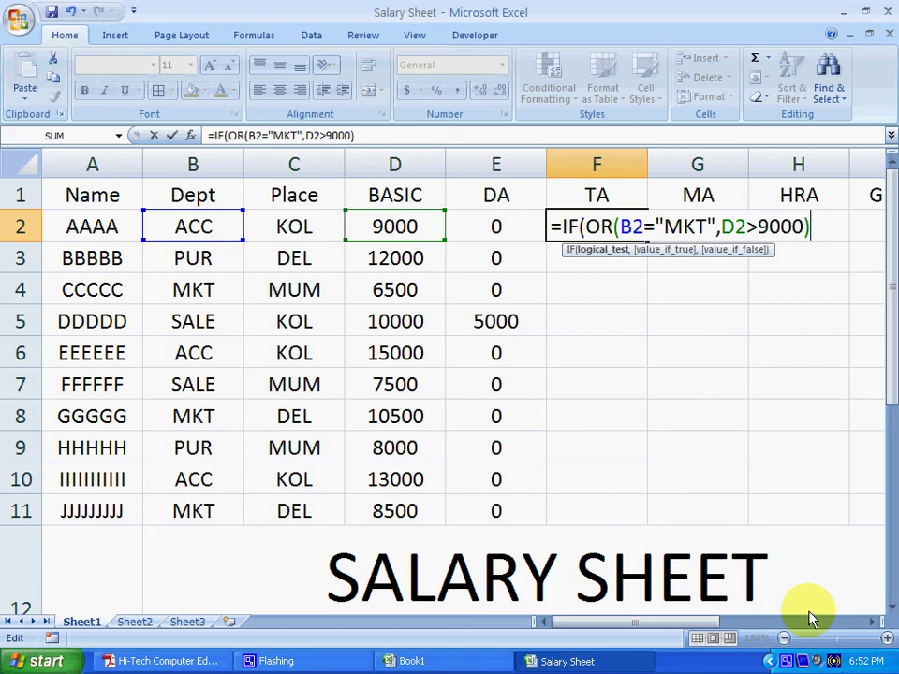
type(",")
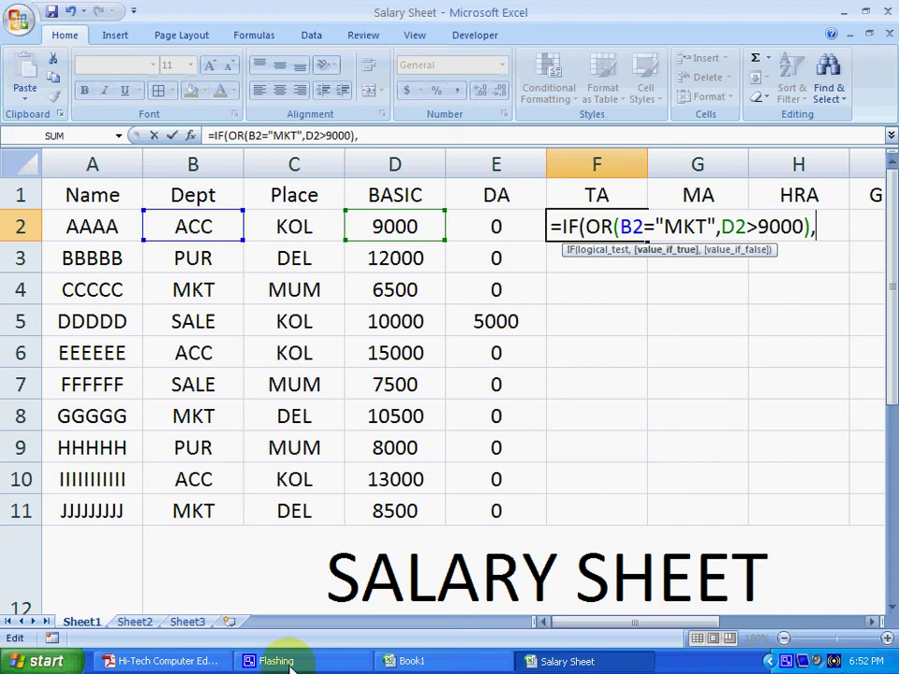
left_click(164, 661)
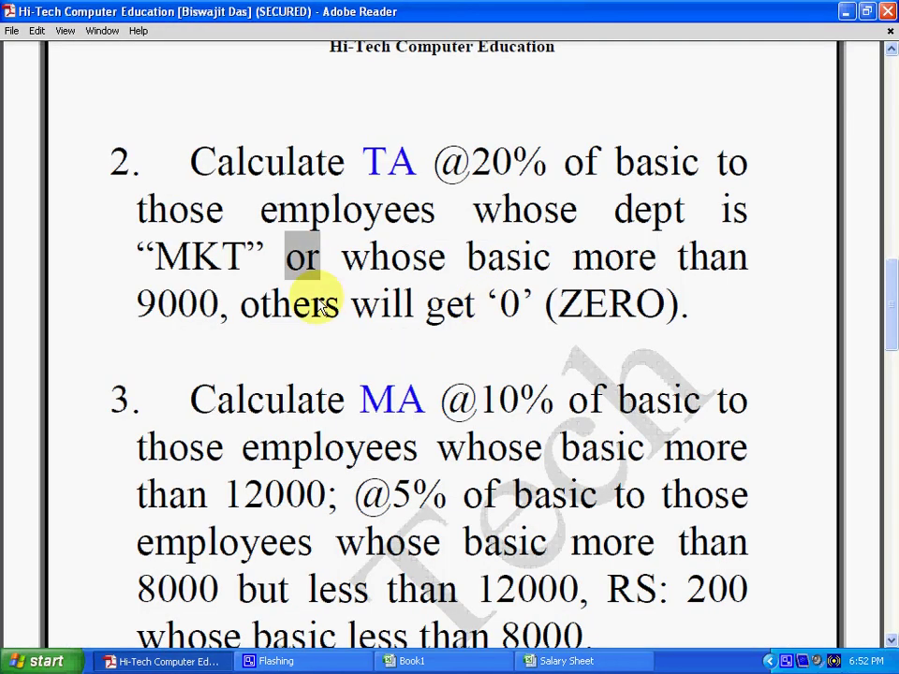
Confirm in the PDF that TA is 20% of basic
left_click_drag(364, 161, 545, 163)
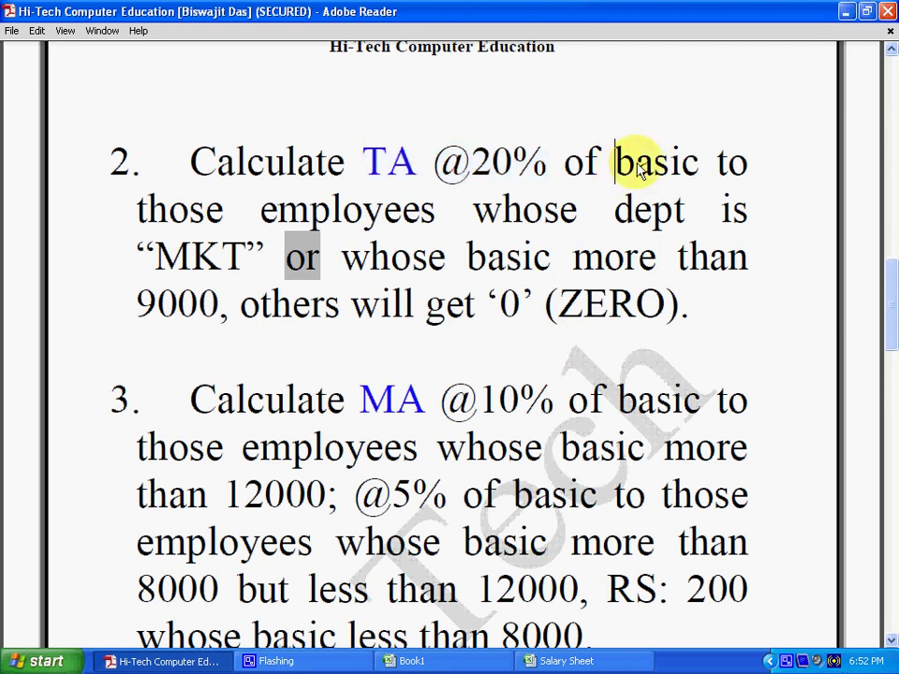
left_click_drag(614, 161, 700, 162)
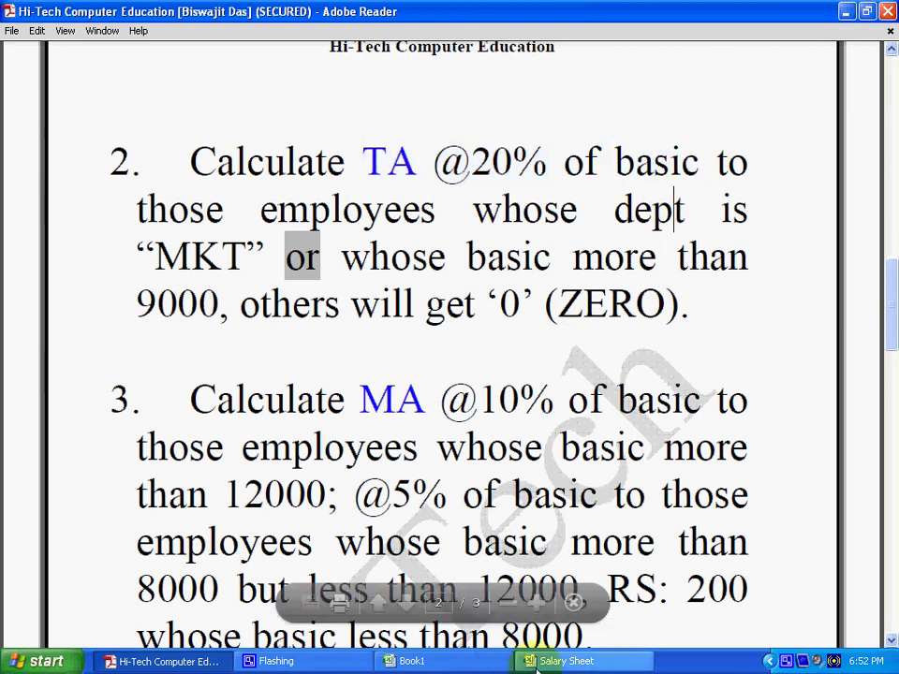
left_click(567, 661)
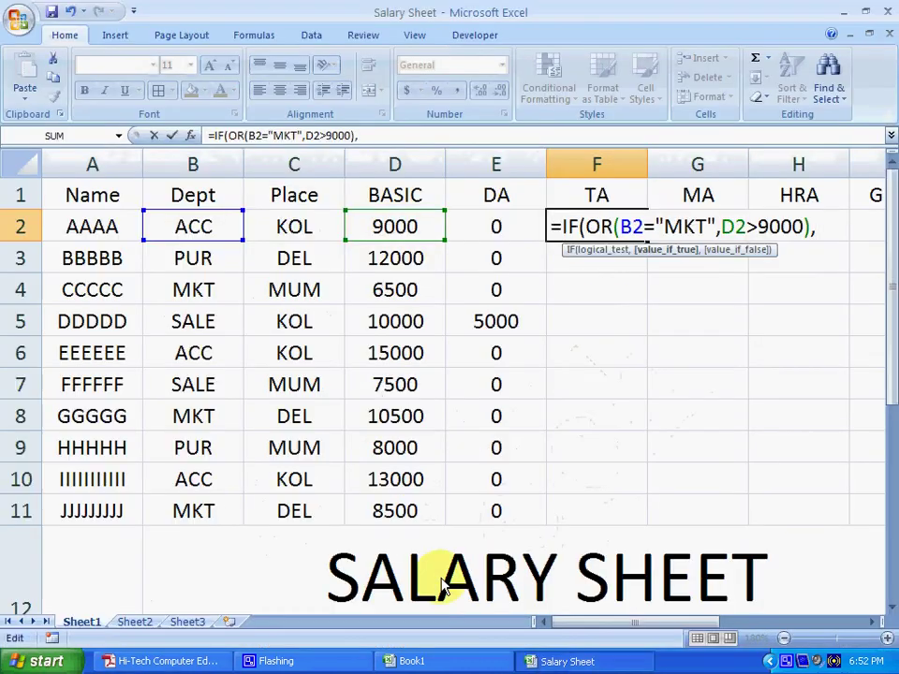
Finish F2 as =IF(OR(B2="MKT",D2>9000),D2*20%,0), which shows 0
left_click(394, 229)
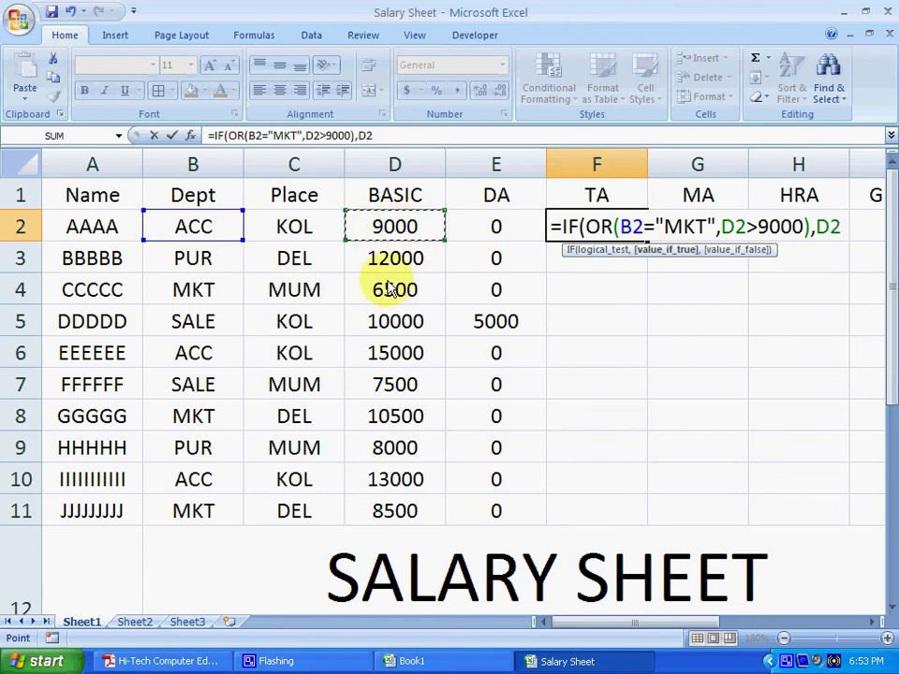
type("*20%")
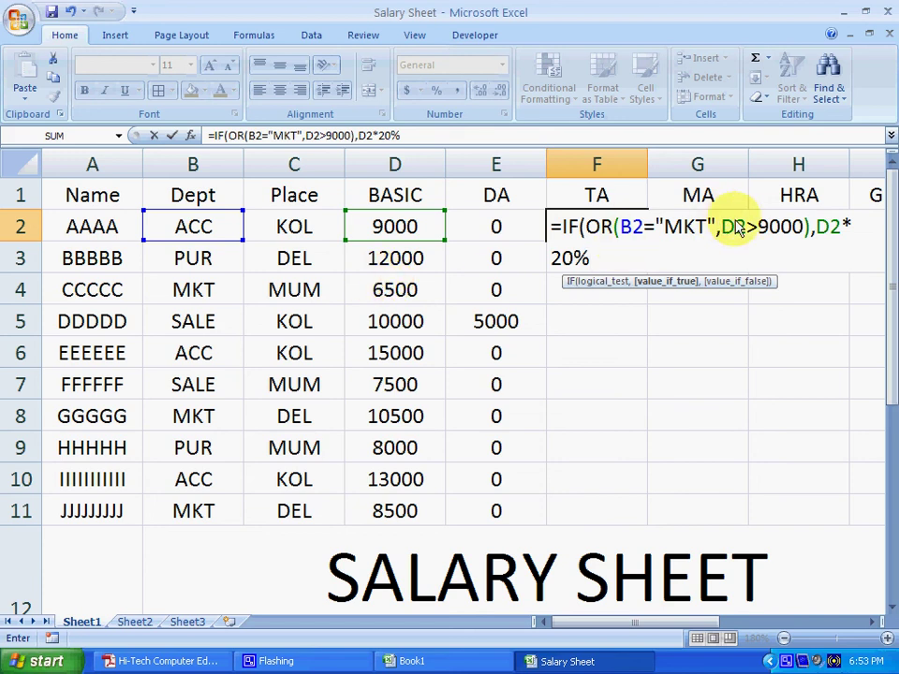
type(",")
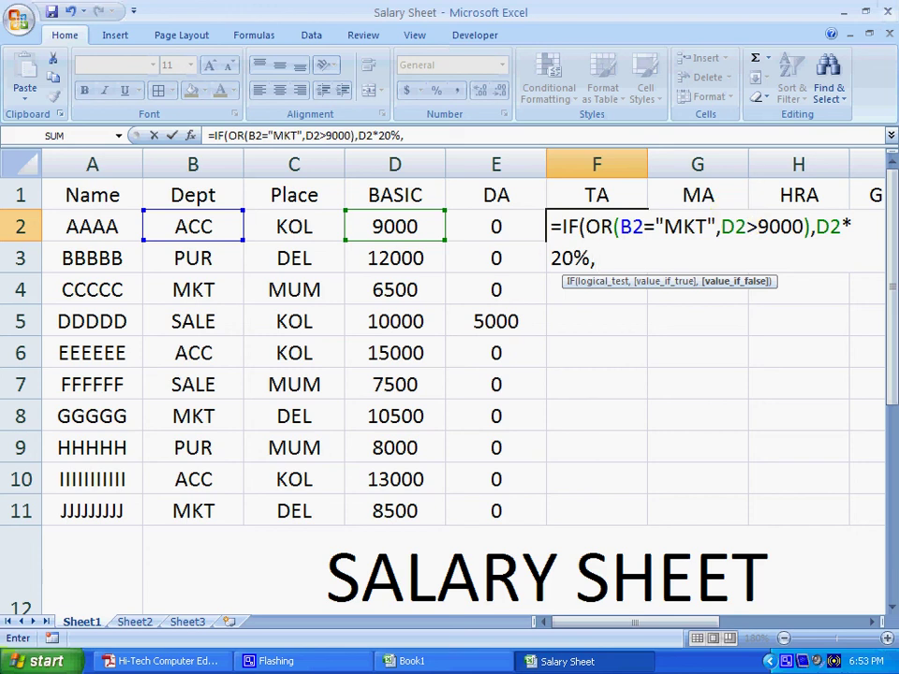
type("0")
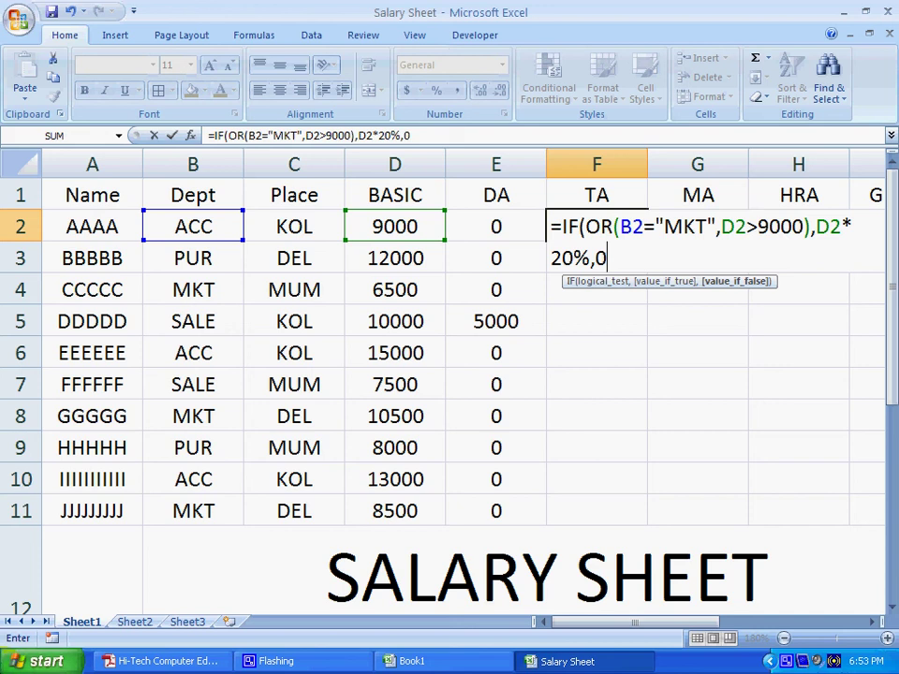
type(")")
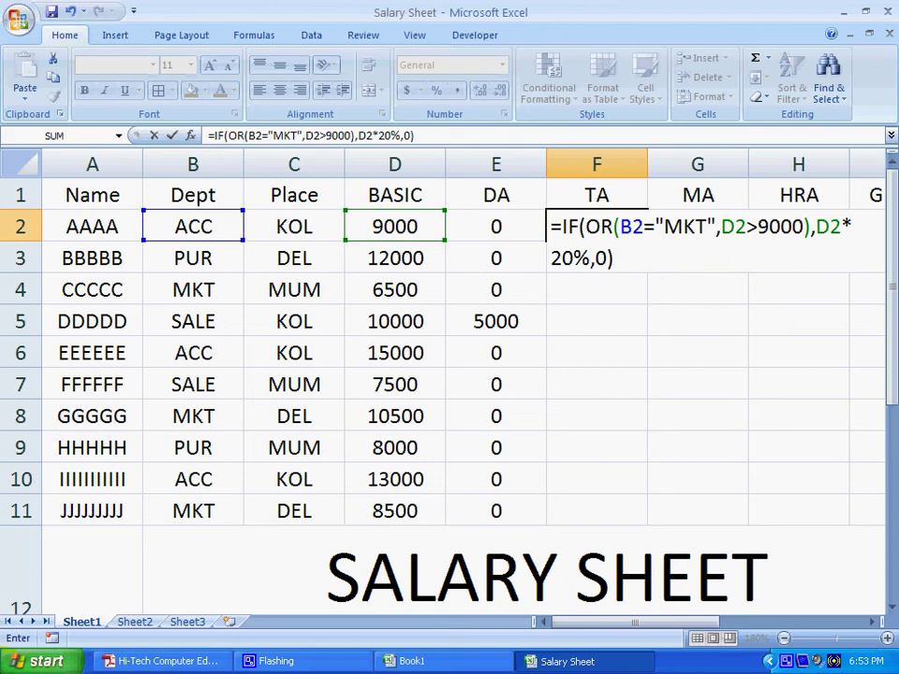
key("Return")
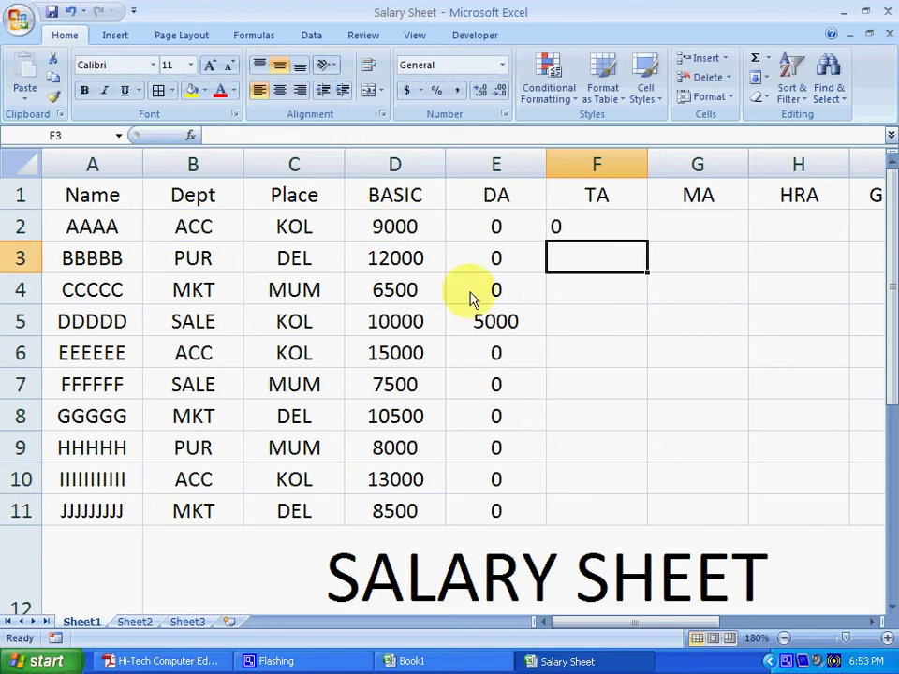
Copy the TA formula from F2 down through F11
left_click(578, 228)
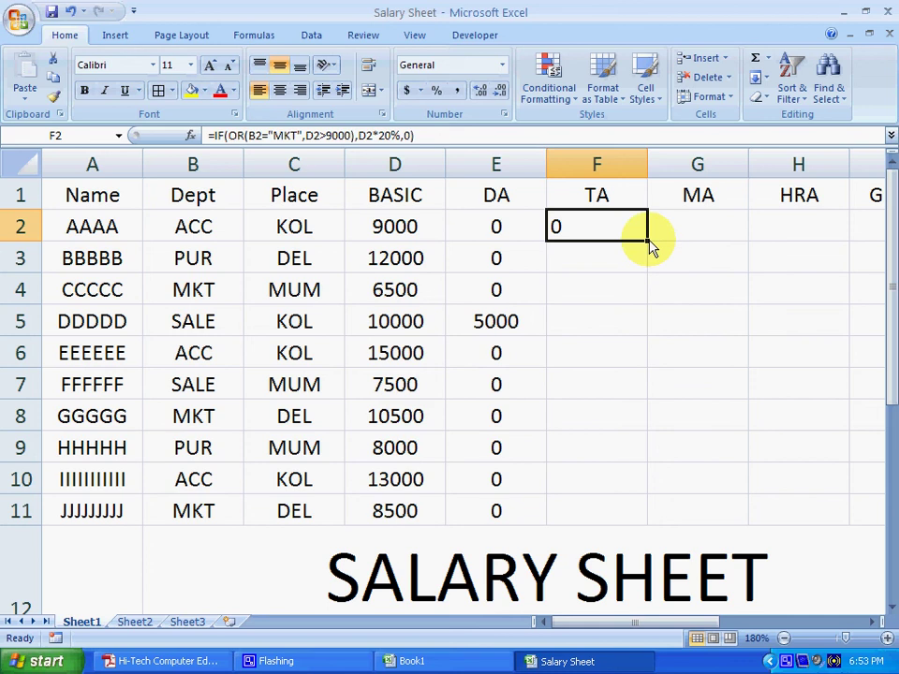
double_click(646, 243)
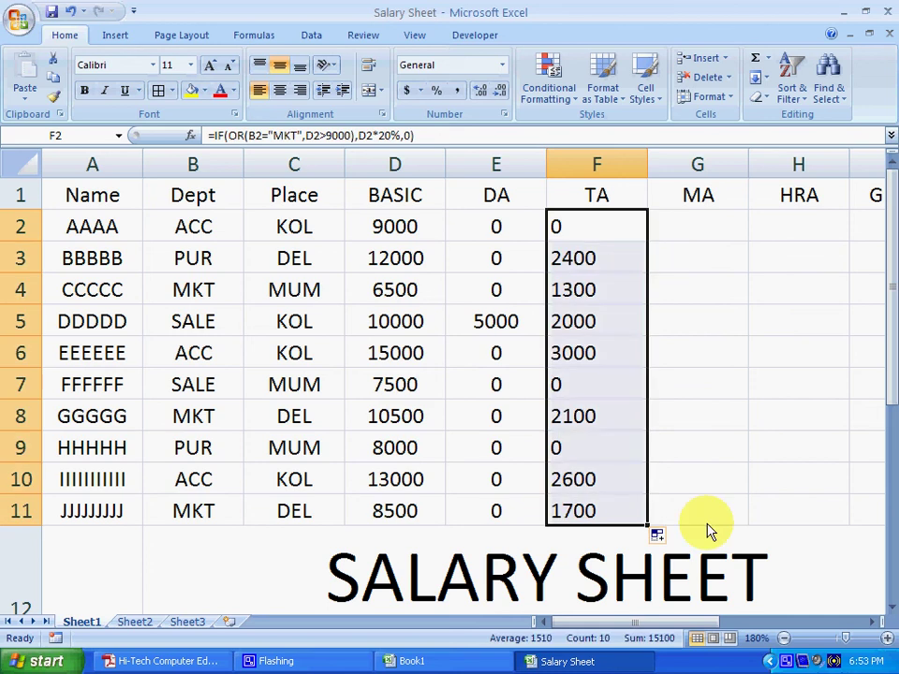
left_click(573, 229)
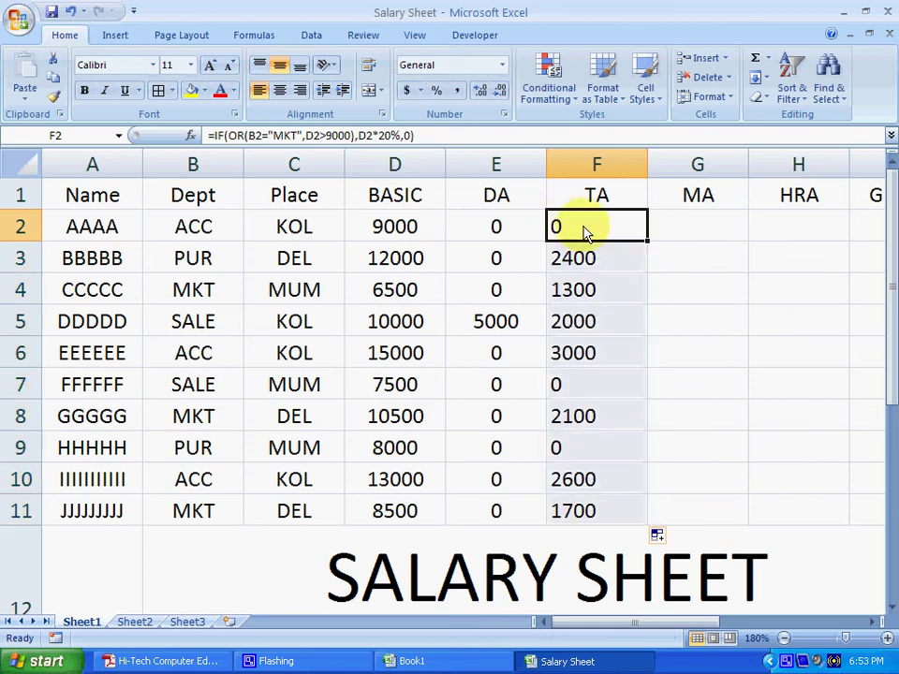
Change the first employee's basic in D2 from 9000 to 9001, making TA 1800.2
left_click(210, 232)
left_click(405, 234)
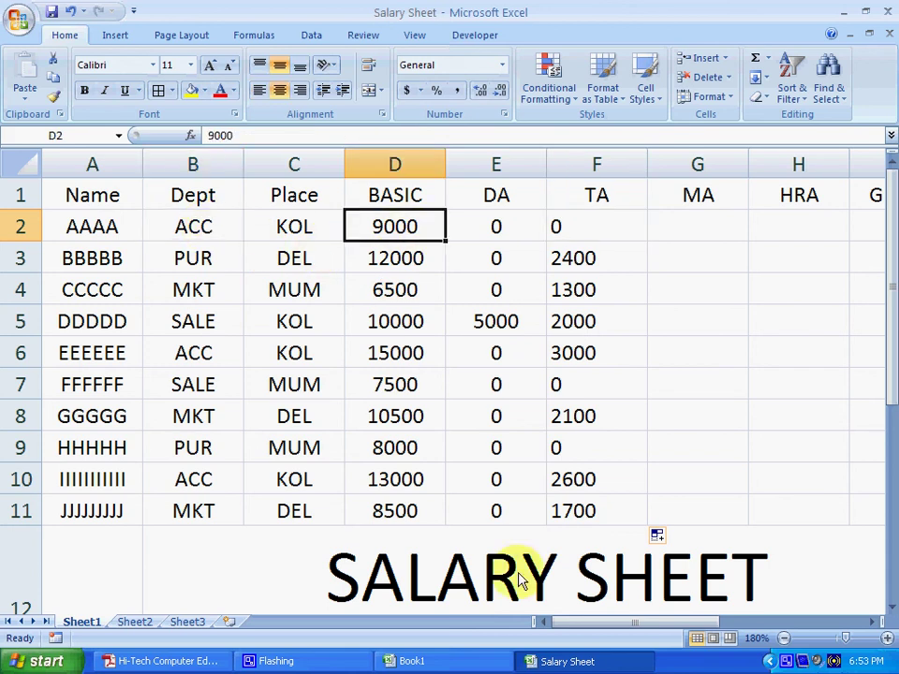
double_click(426, 233)
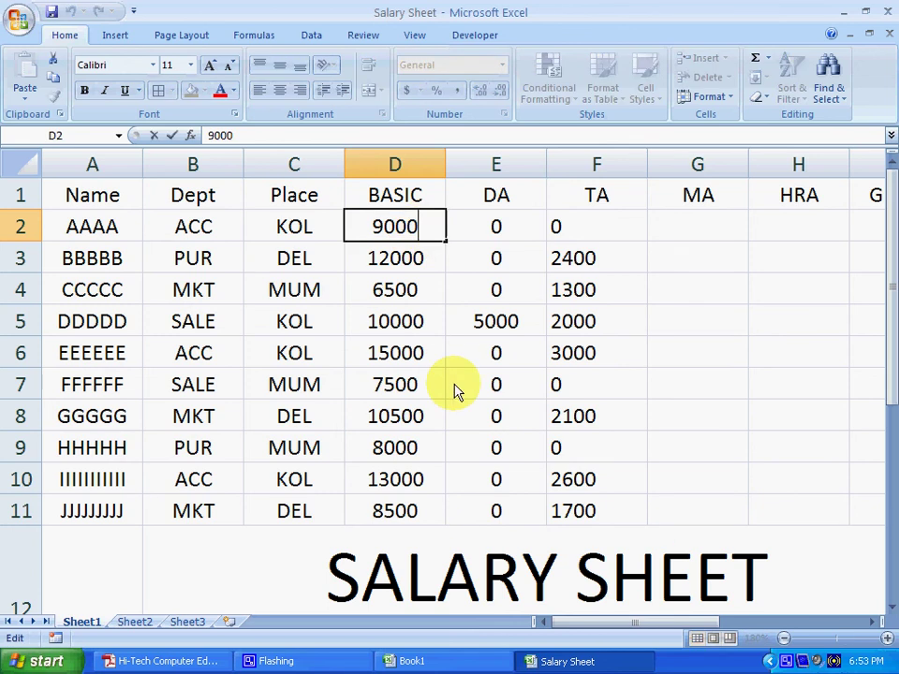
key("BackSpace")
type("1")
key("Return")
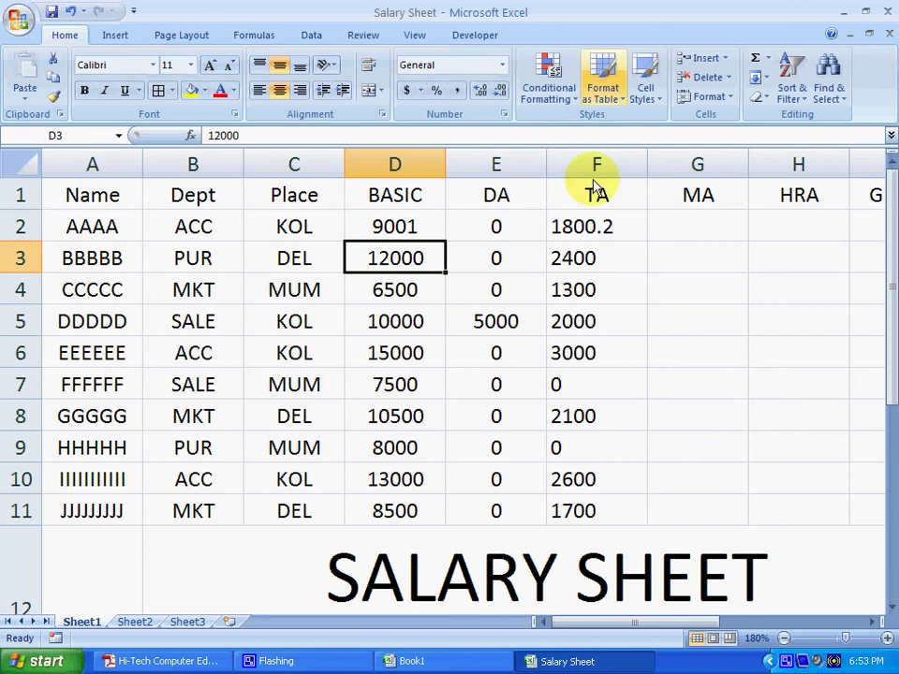
left_click(572, 234)
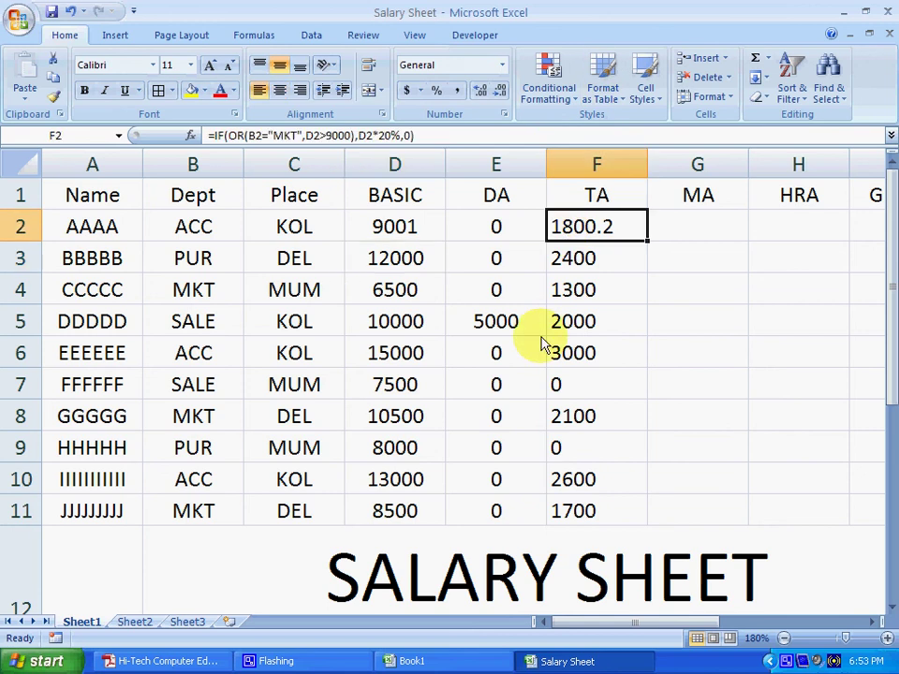
double_click(578, 226)
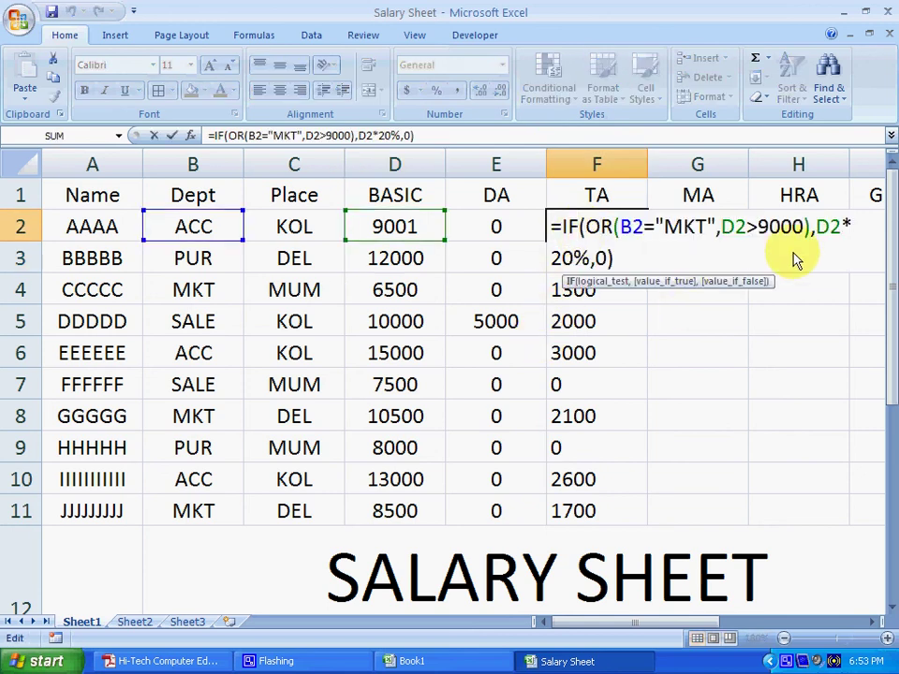
left_click_drag(815, 226, 588, 266)
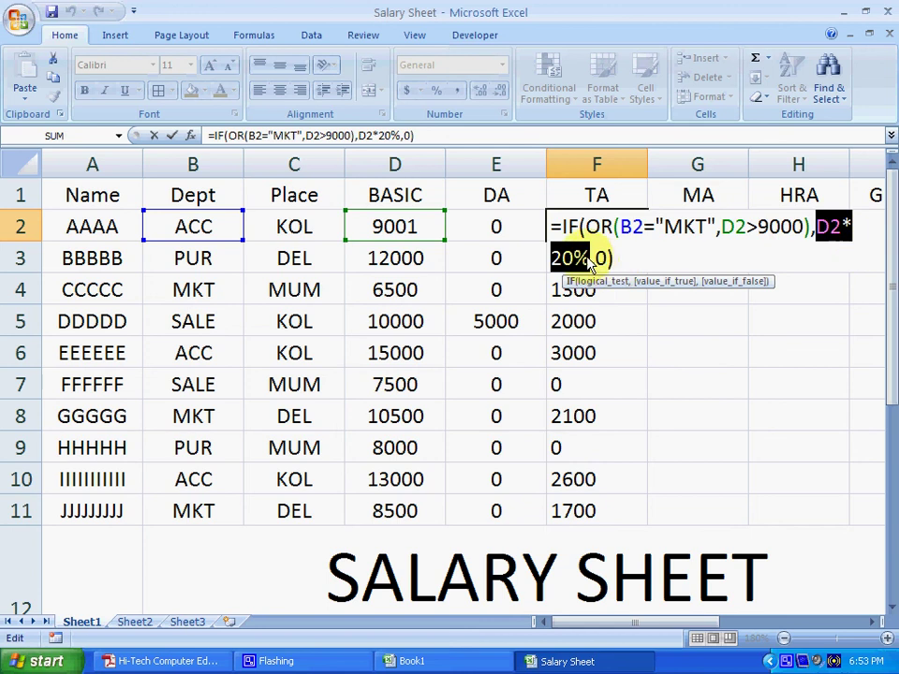
left_click(632, 263)
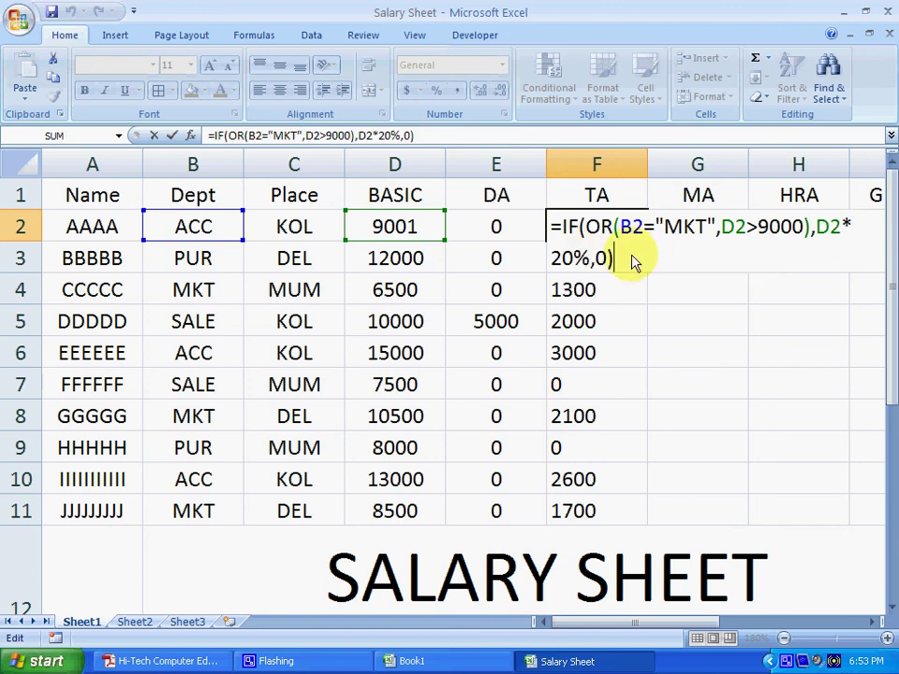
key("Return")
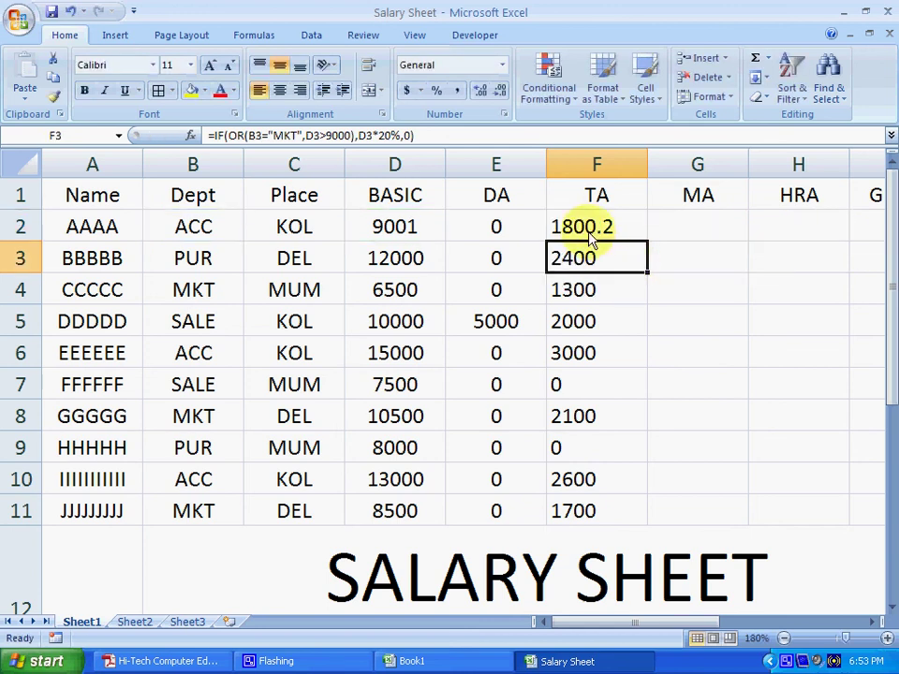
left_click(571, 386)
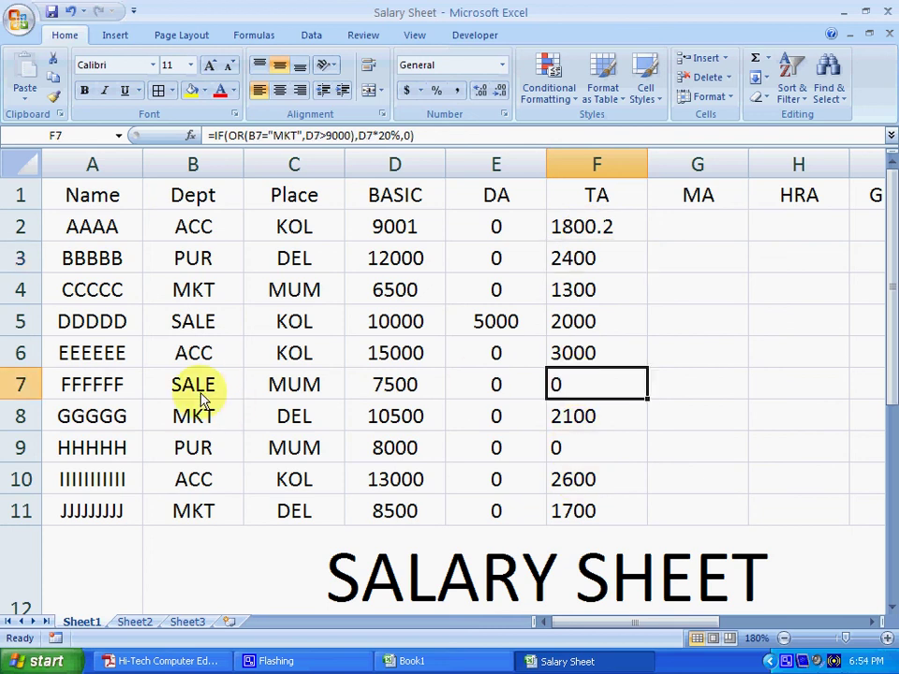
left_click(203, 399)
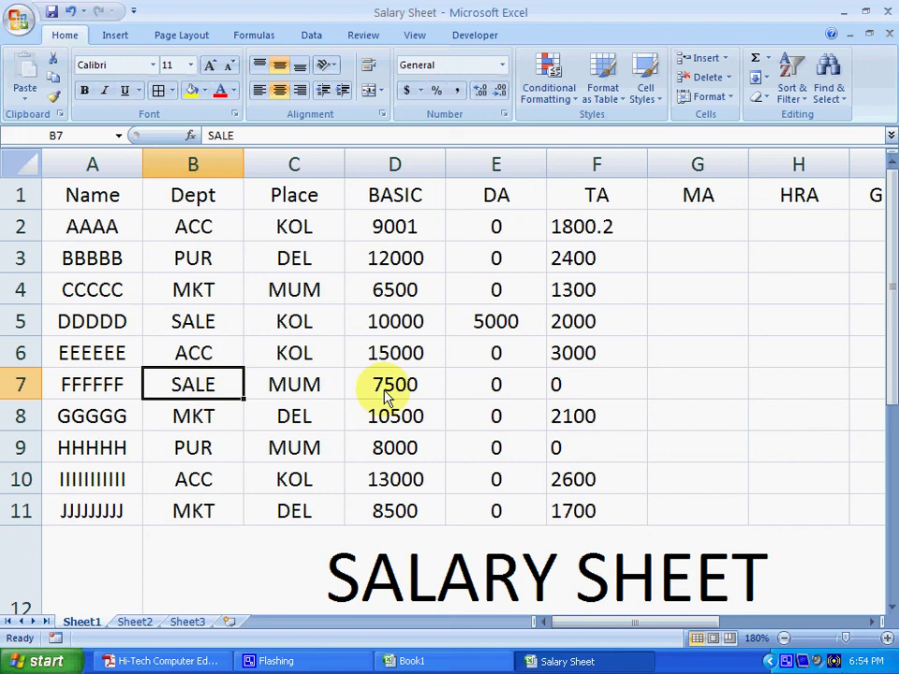
left_click(408, 394)
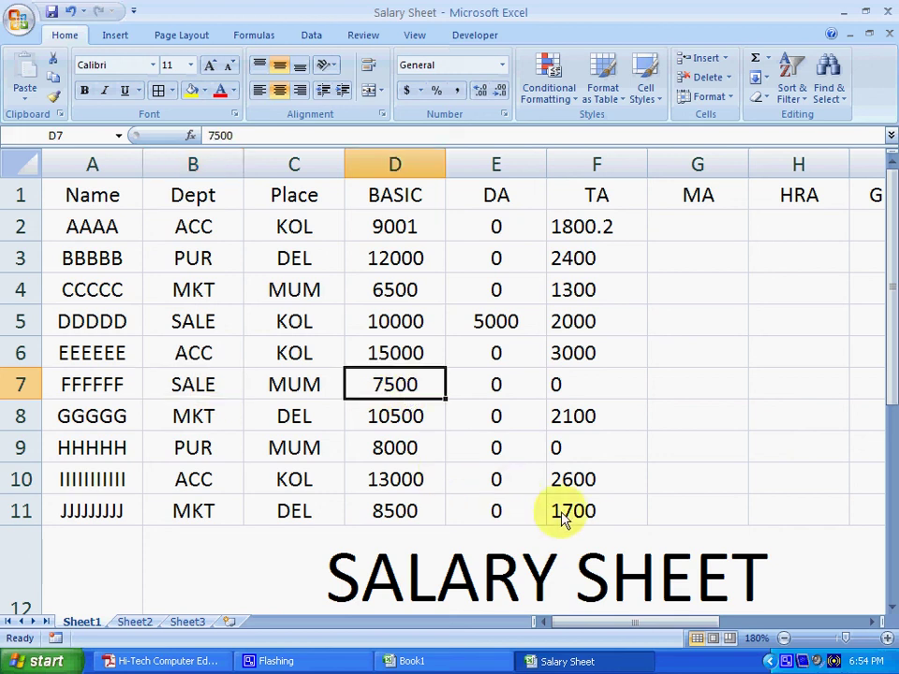
left_click(207, 515)
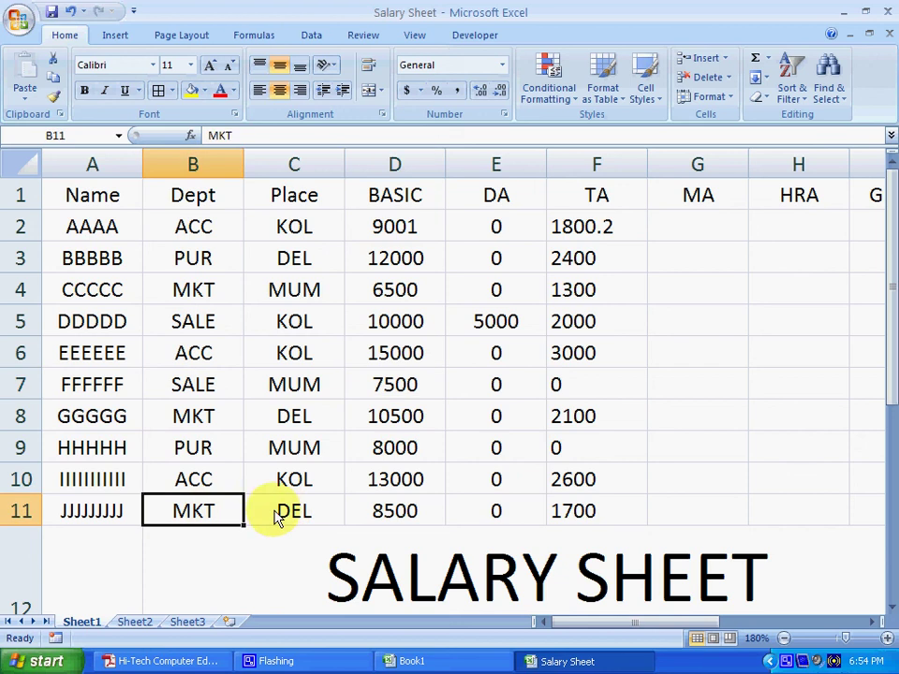
left_click(403, 521)
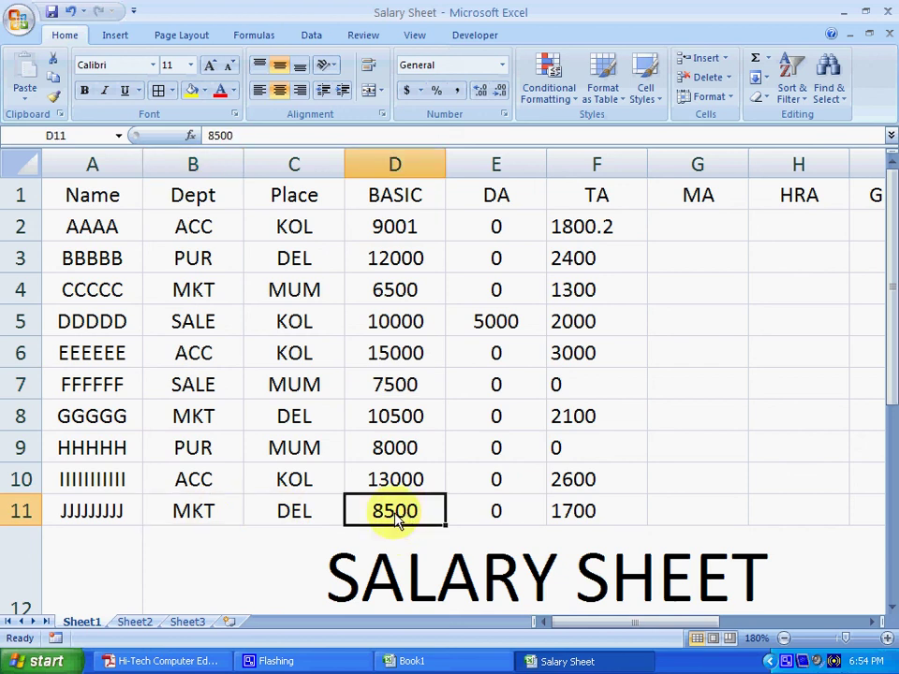
left_click(208, 520)
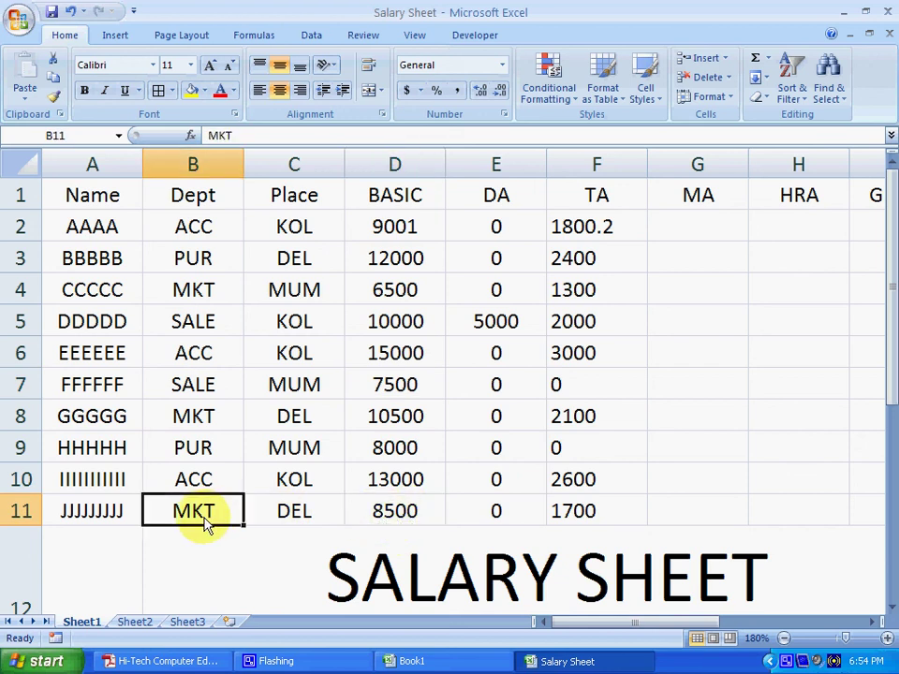
left_click(569, 521)
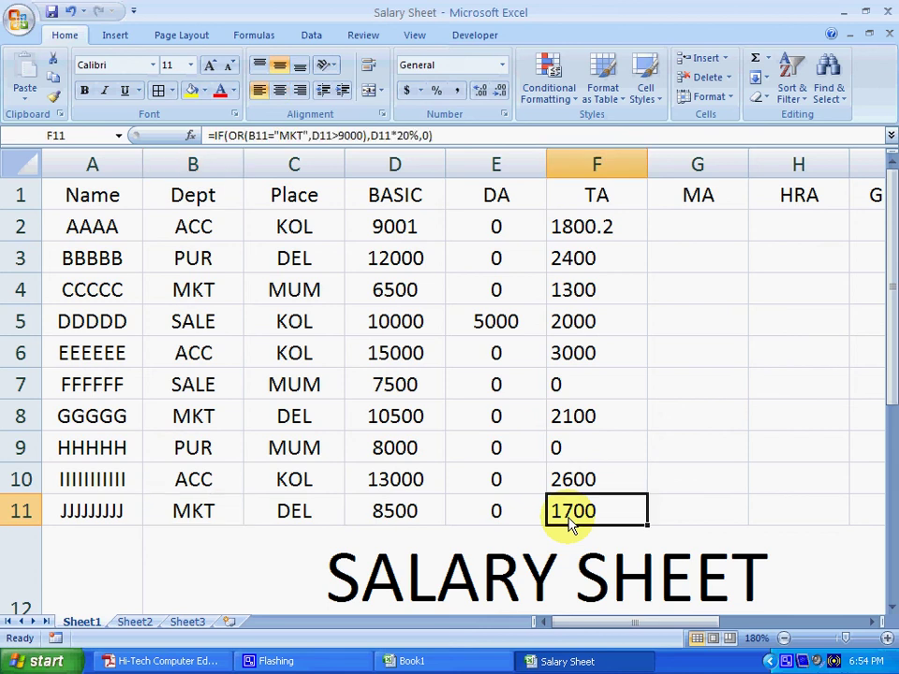
left_click(623, 234)
double_click(624, 235)
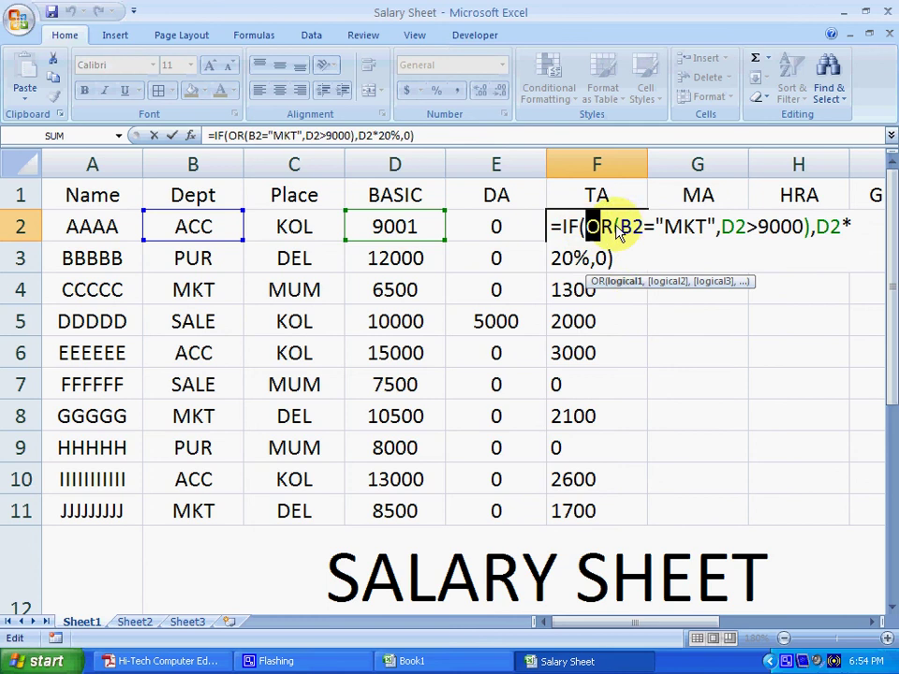
left_click_drag(588, 238, 625, 236)
left_click(632, 239)
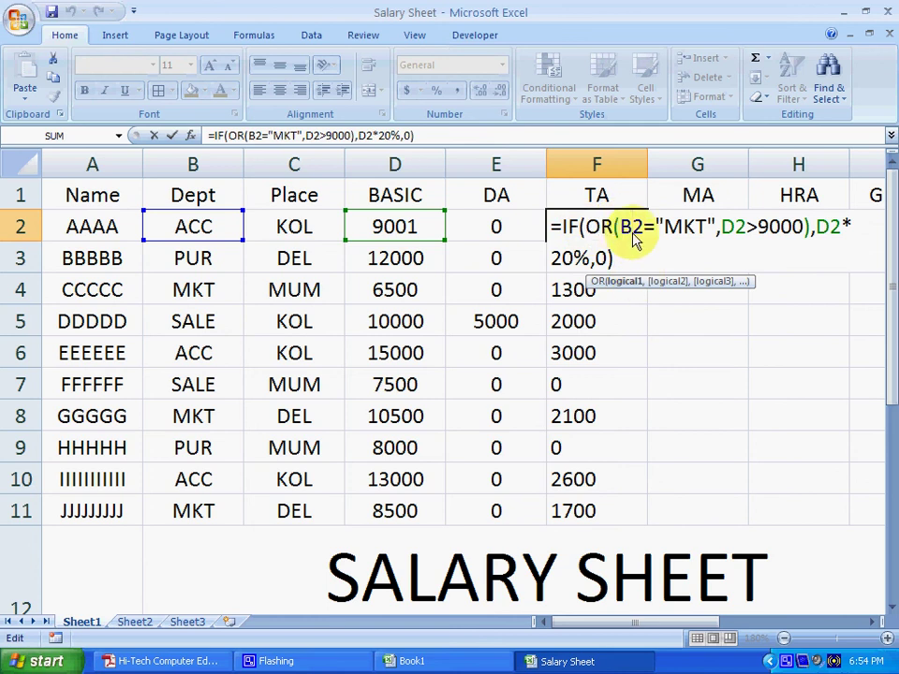
left_click_drag(620, 232, 613, 232)
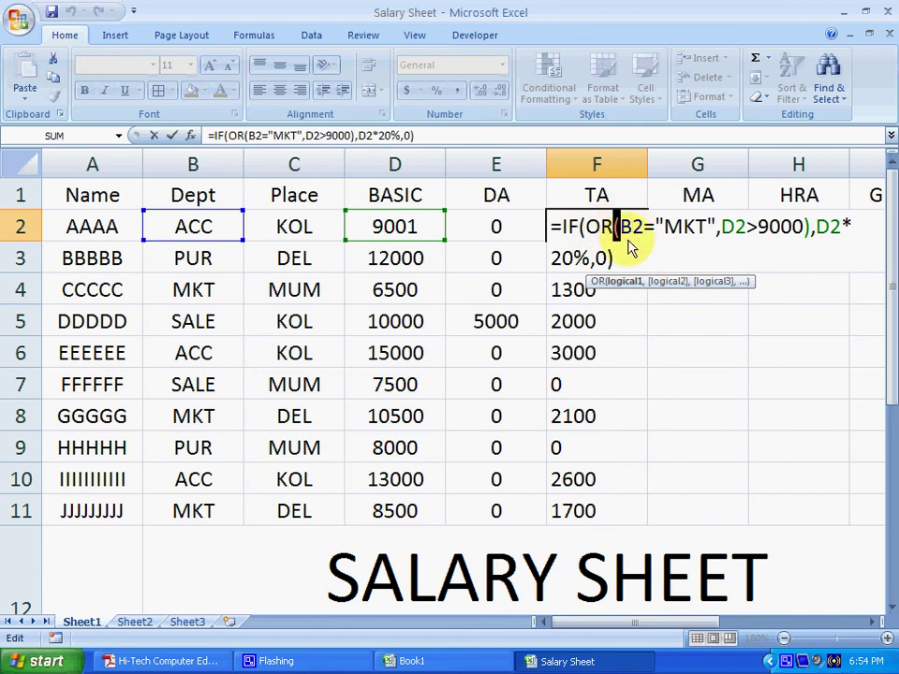
left_click(630, 244)
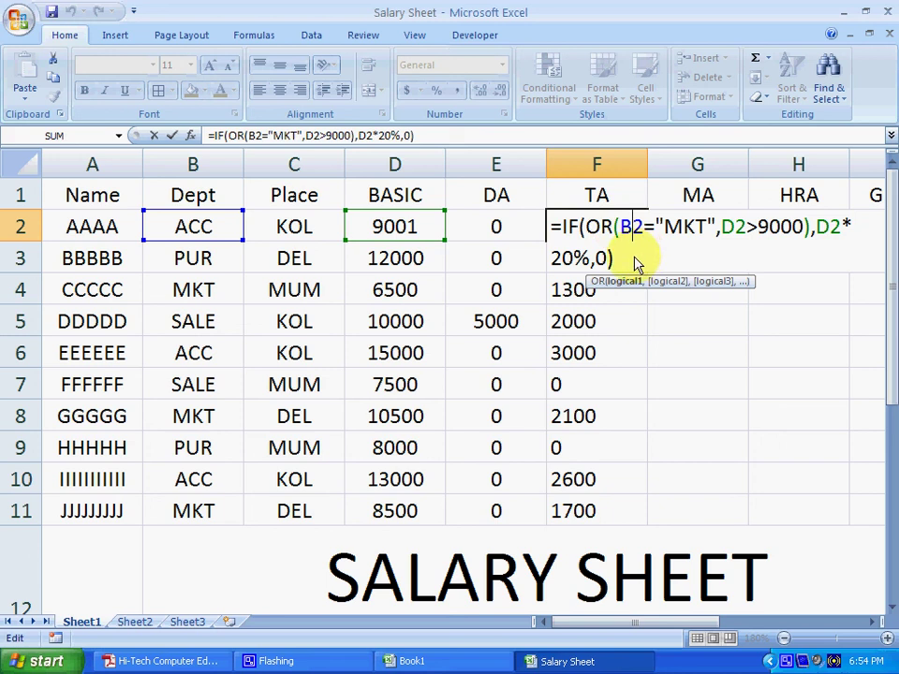
left_click(637, 260)
mouse_move(618, 239)
left_mouse_down()
mouse_move(814, 239)
mouse_move(794, 245)
left_mouse_up()
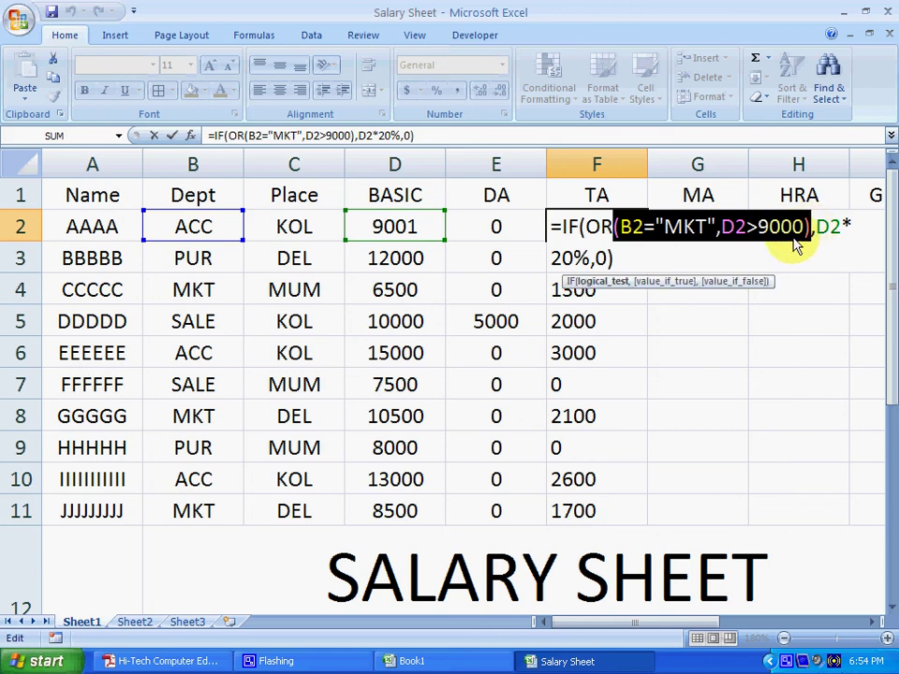
left_click(706, 256)
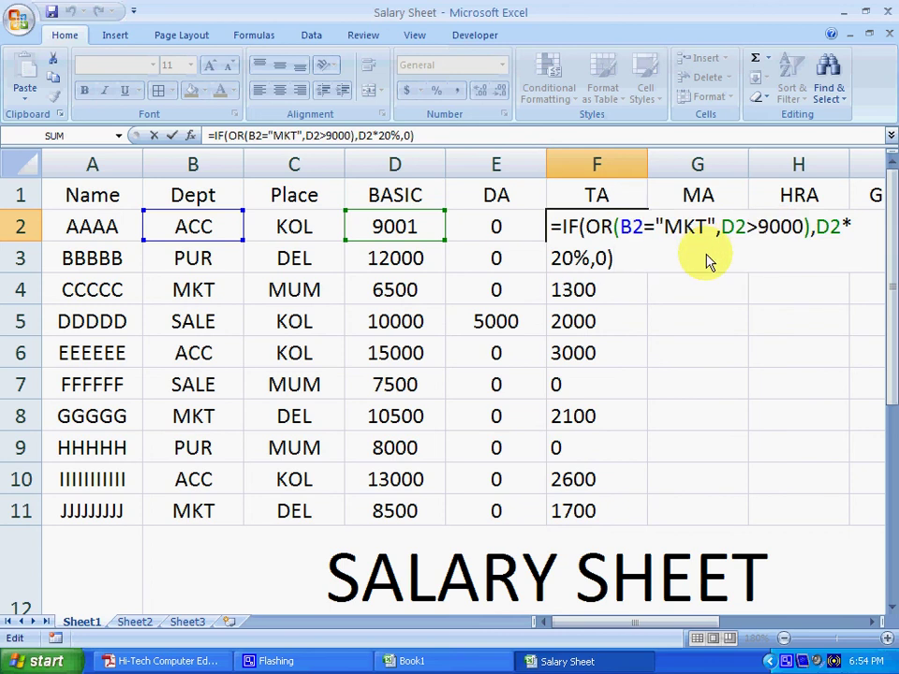
key("Return")
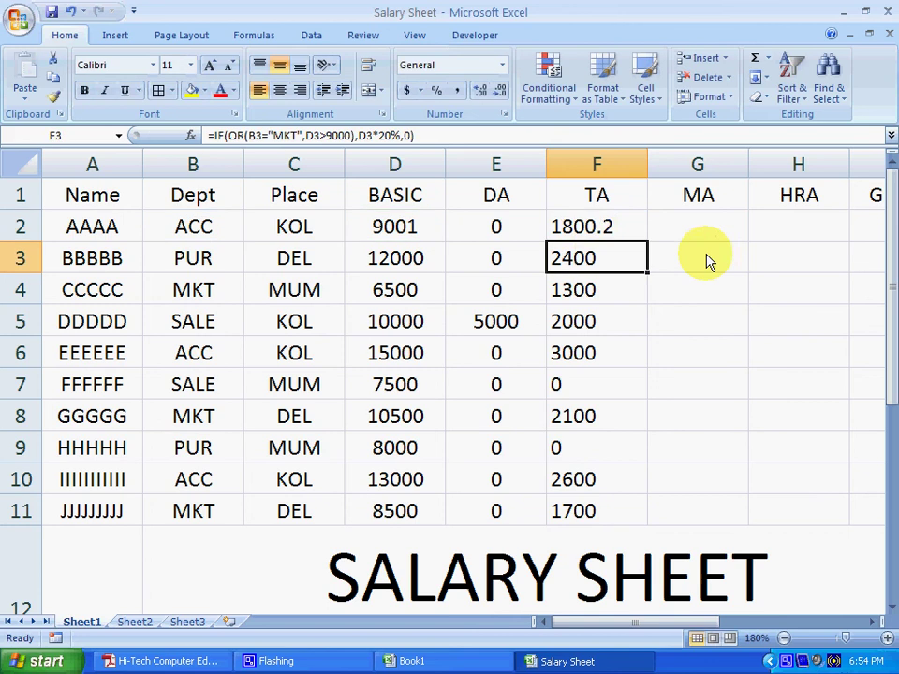
left_click(601, 228)
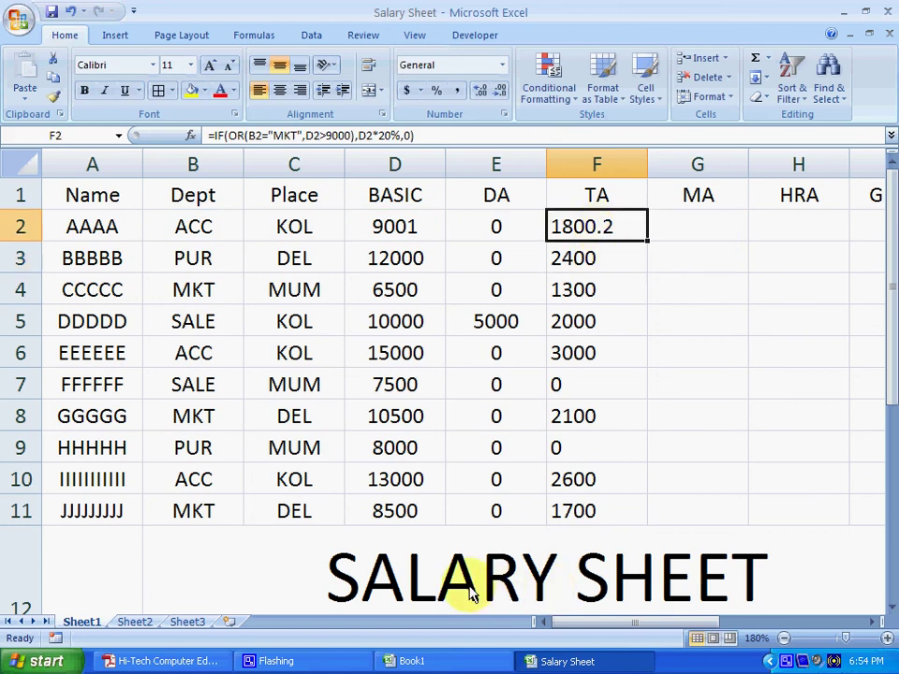
left_click(787, 661)
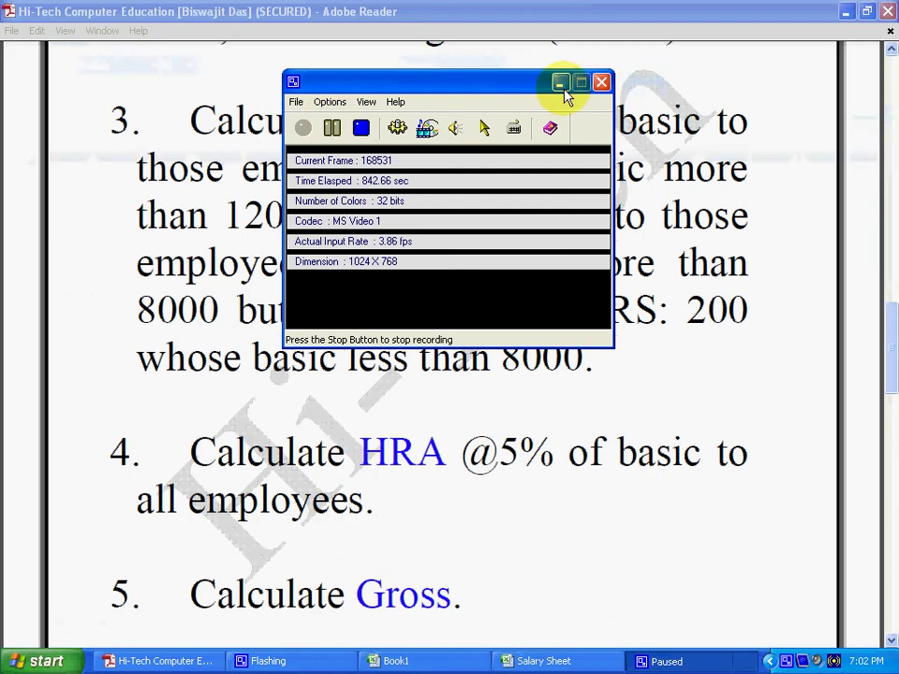
Highlight item 3's MA heading and the 10% of basic rule for basic above 12000
left_click(560, 82)
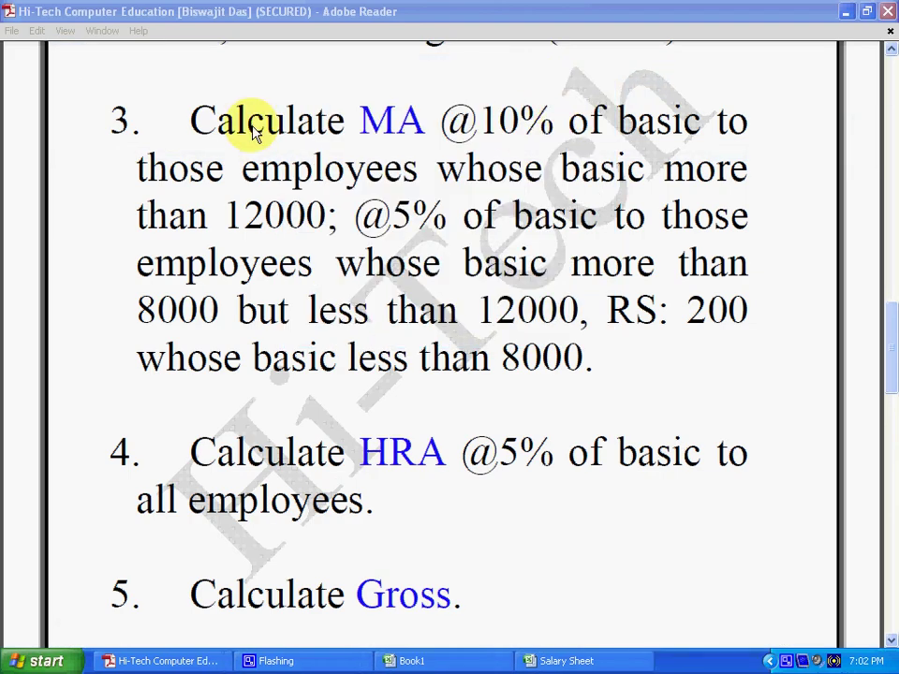
left_click_drag(192, 122, 440, 127)
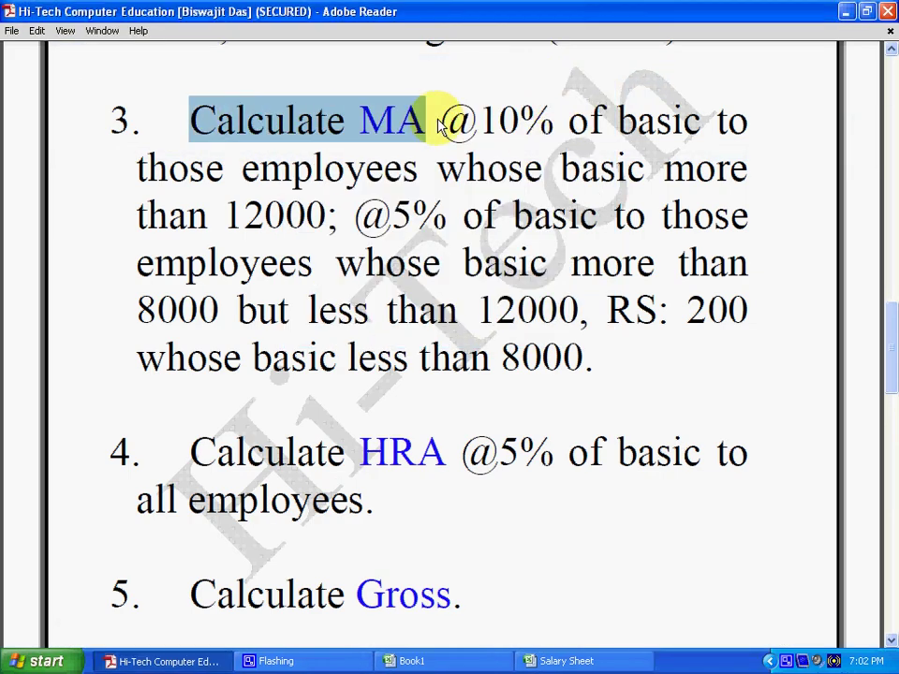
left_click_drag(480, 122, 666, 134)
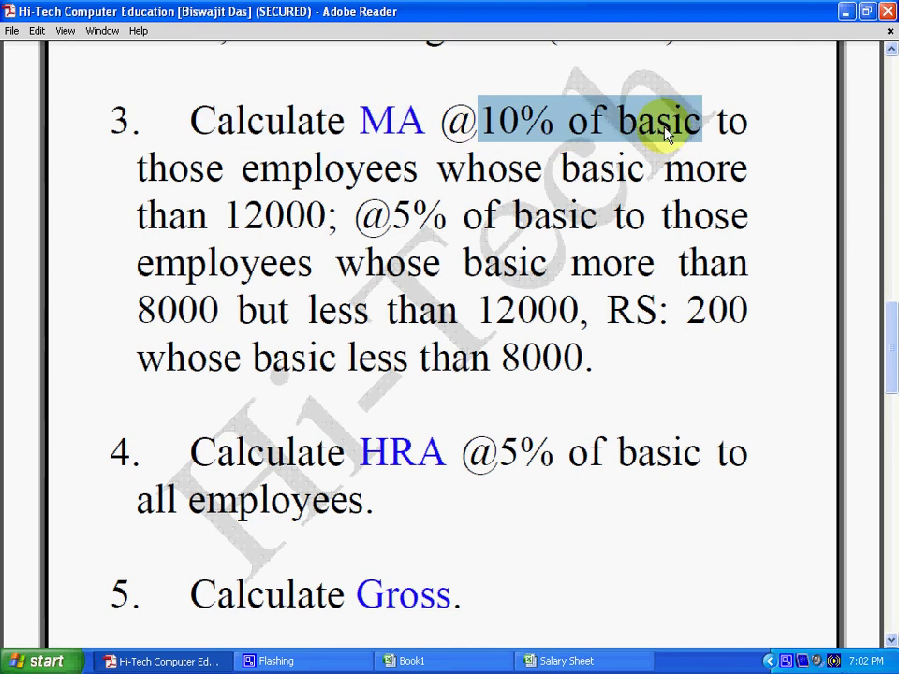
left_click(660, 158)
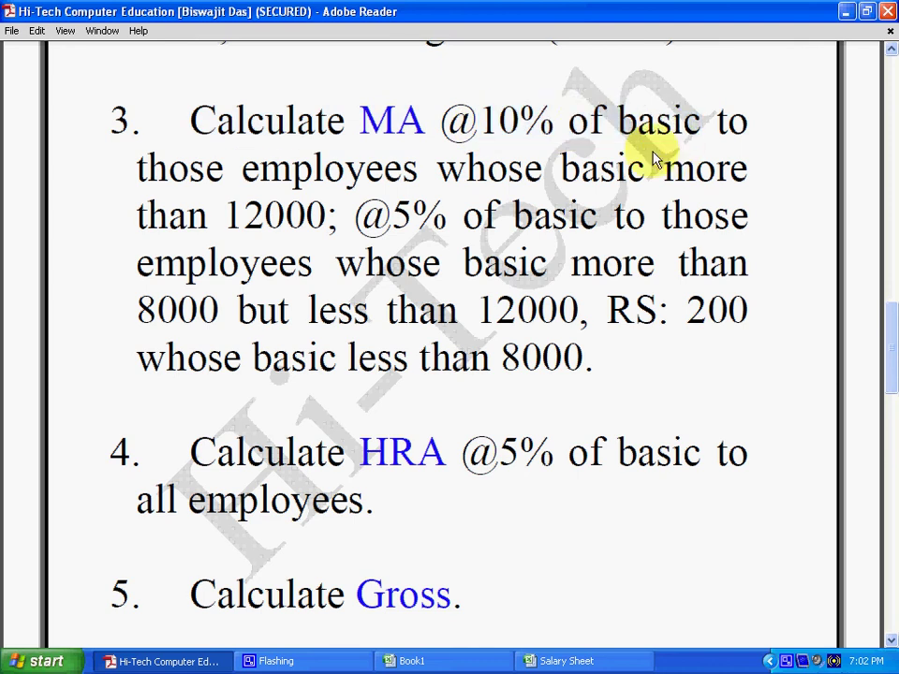
left_click_drag(444, 123, 700, 126)
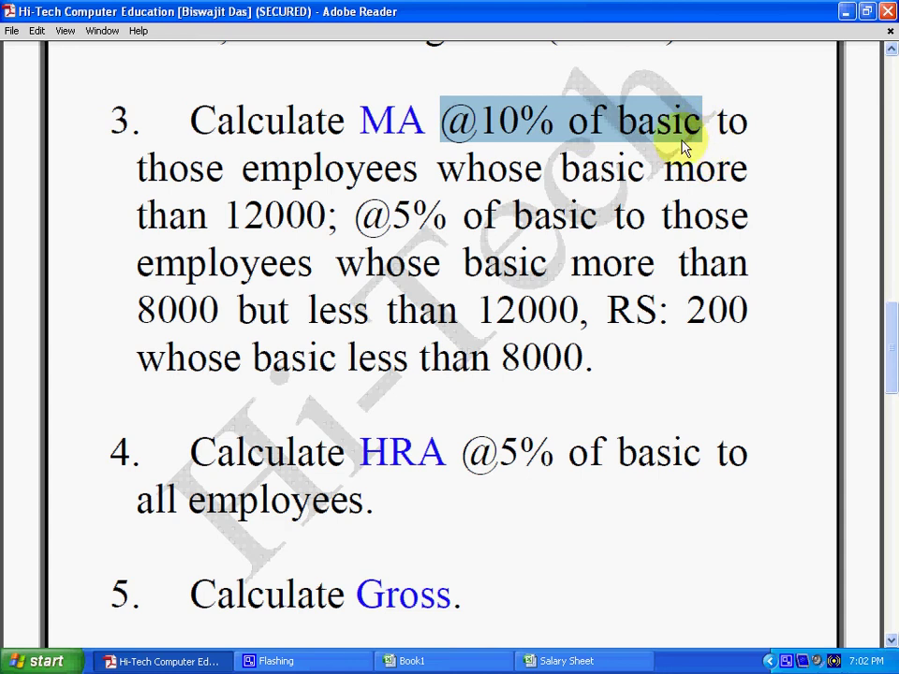
left_click_drag(742, 142, 416, 173)
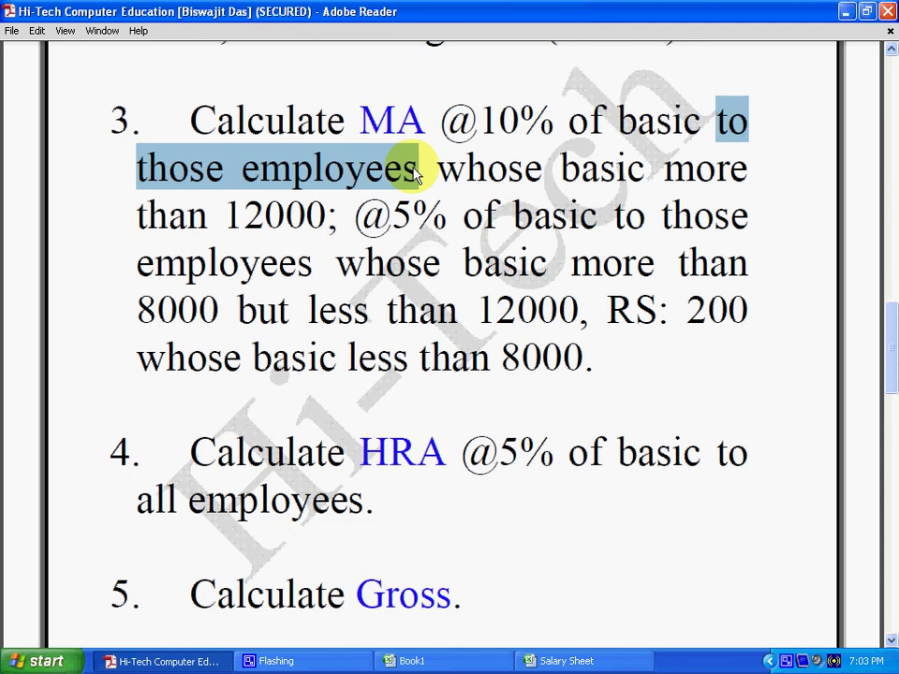
left_click_drag(438, 172, 747, 172)
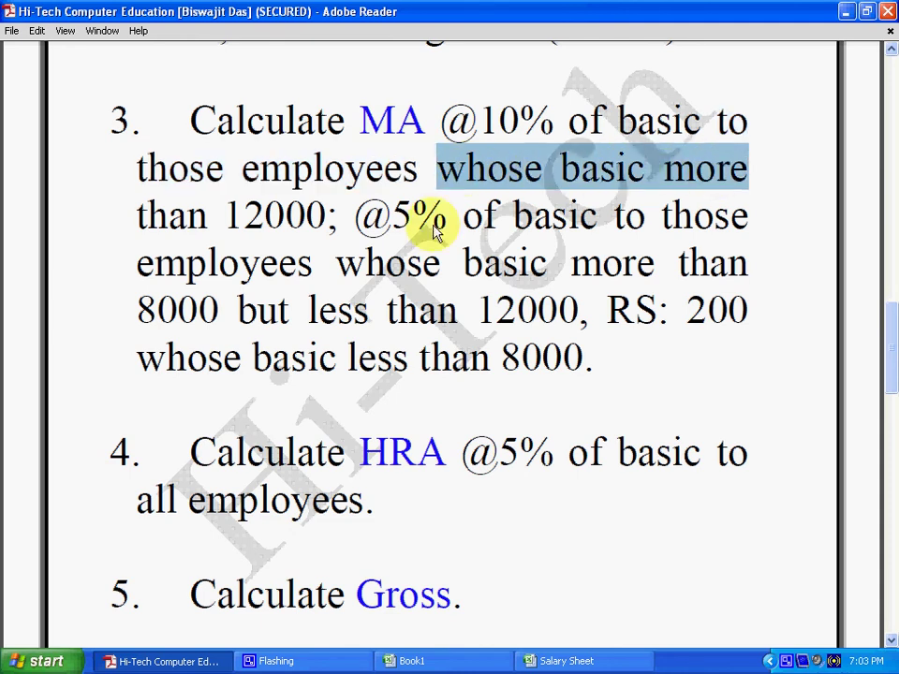
left_click_drag(337, 224, 125, 224)
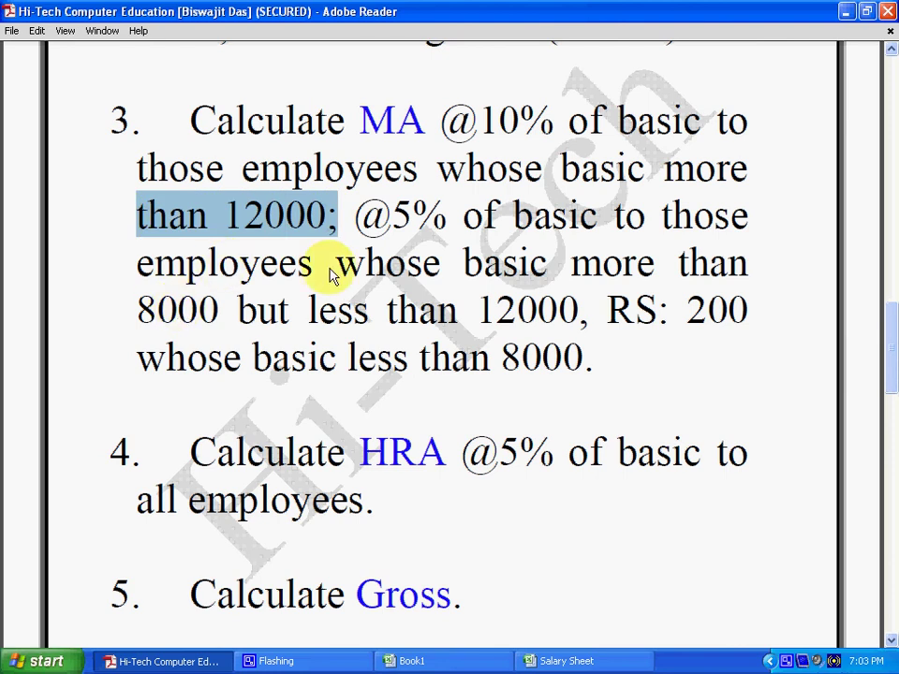
Highlight the 5% rule for basic 8000–12000 and the flat Rs 200 below 8000
left_click(394, 223)
mouse_move(394, 229)
left_mouse_down()
mouse_move(724, 228)
mouse_move(568, 230)
left_mouse_up()
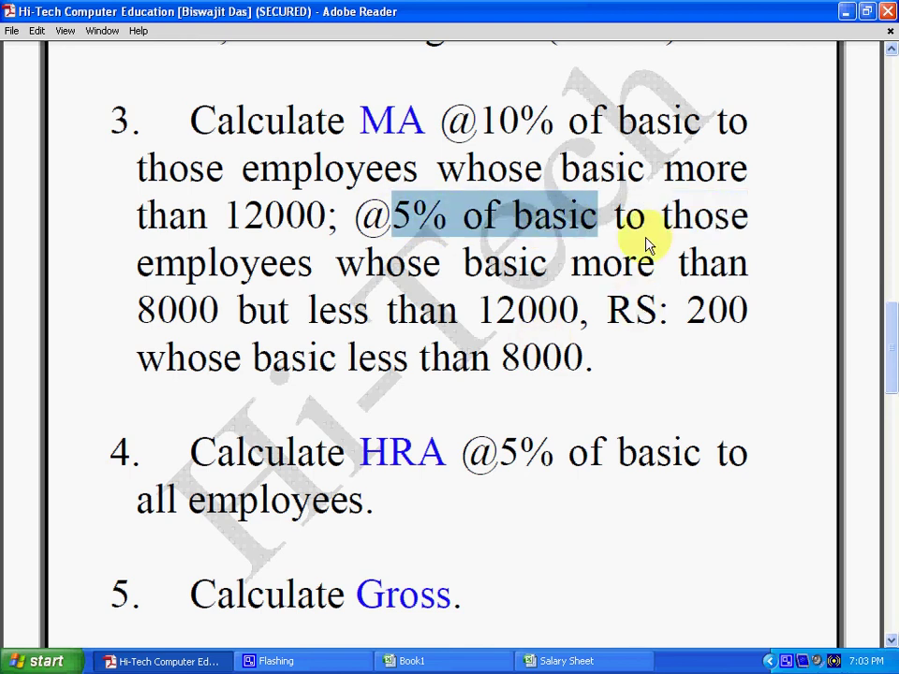
left_click_drag(618, 229, 764, 233)
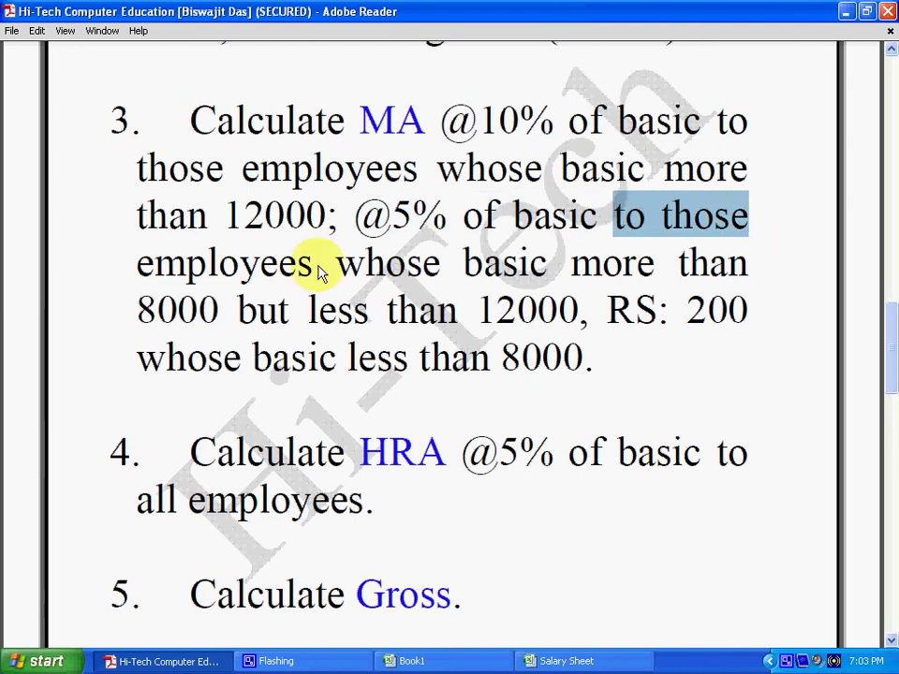
mouse_move(318, 266)
left_mouse_down()
mouse_move(217, 261)
mouse_move(126, 281)
left_mouse_up()
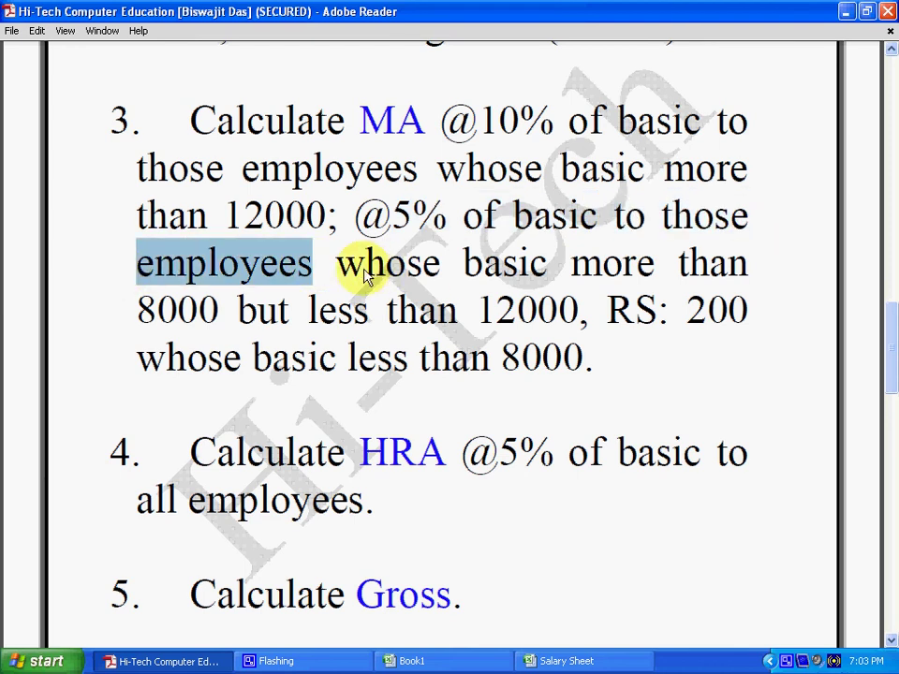
left_click_drag(335, 267, 749, 266)
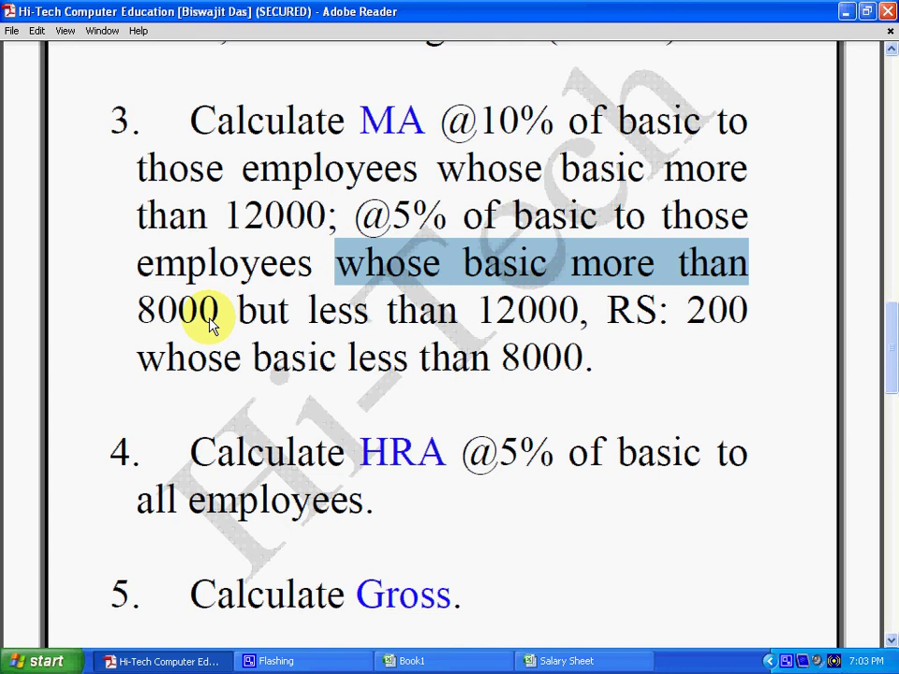
mouse_move(218, 319)
left_mouse_down()
mouse_move(121, 321)
mouse_move(111, 120)
left_mouse_up()
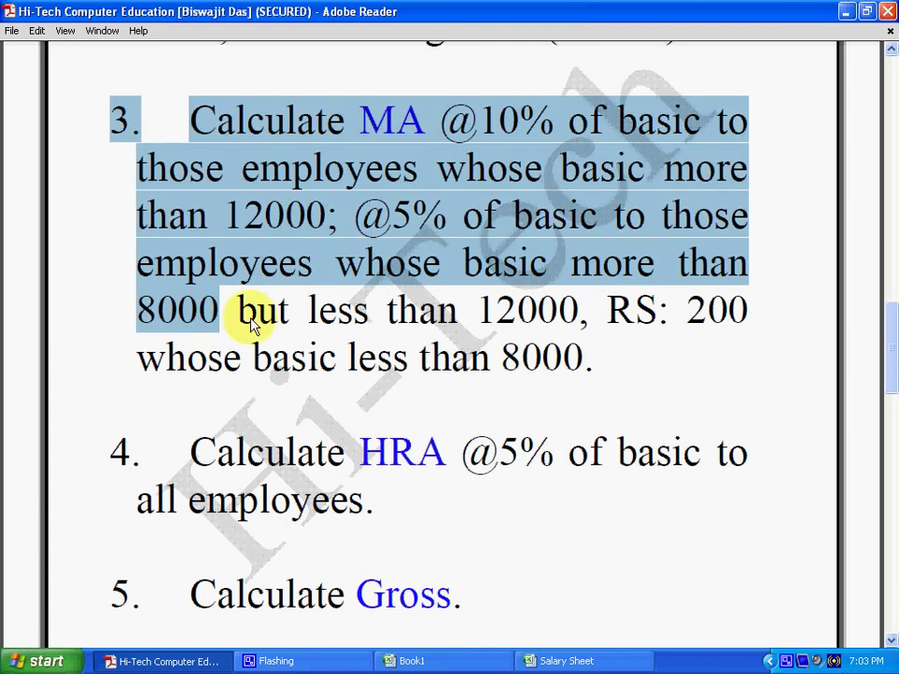
left_click(241, 319)
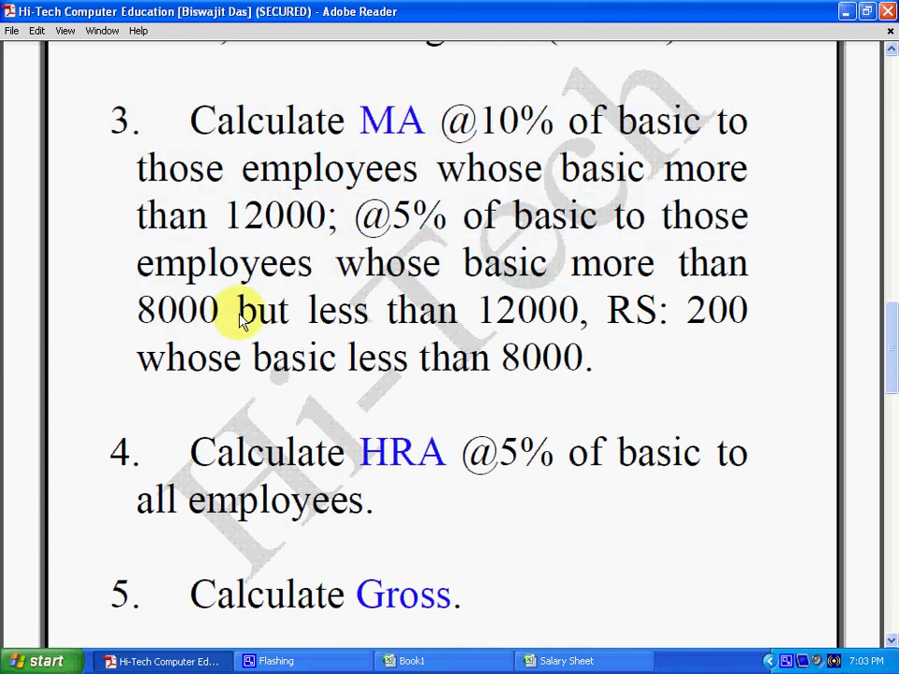
left_click_drag(240, 319, 529, 318)
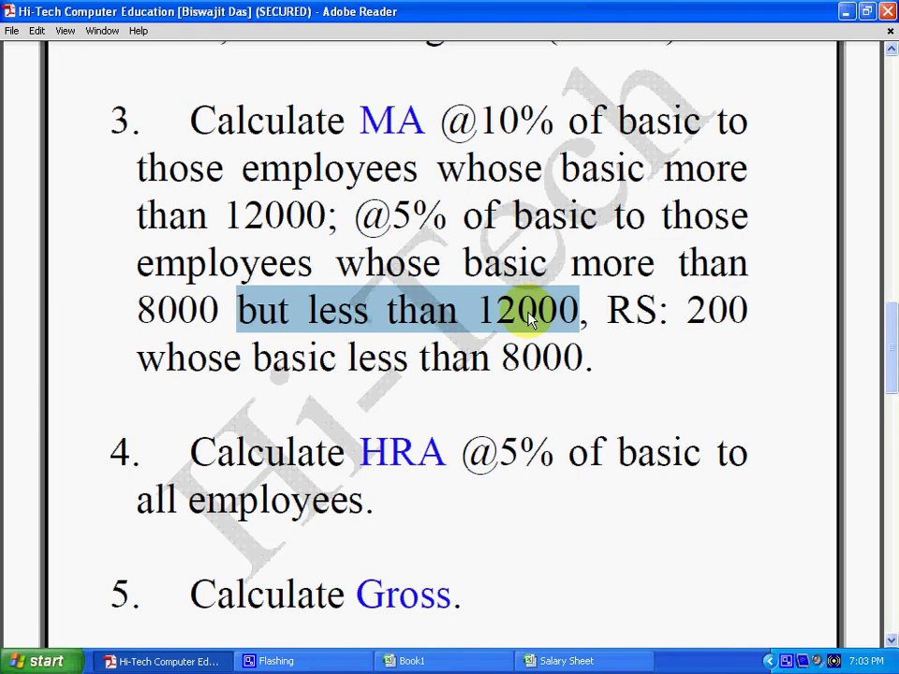
left_click_drag(161, 314, 579, 316)
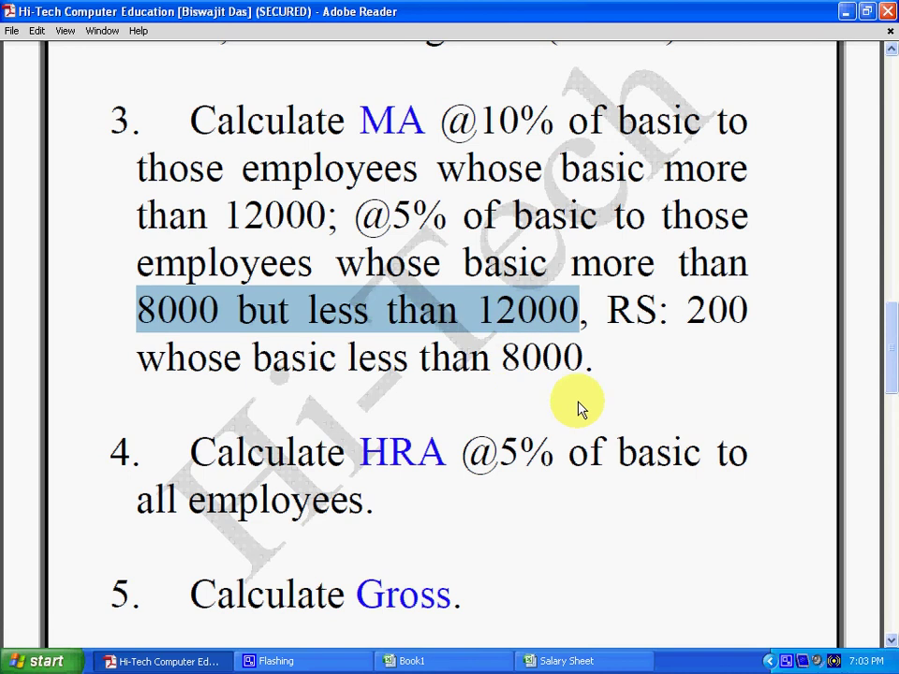
left_click_drag(610, 320, 740, 317)
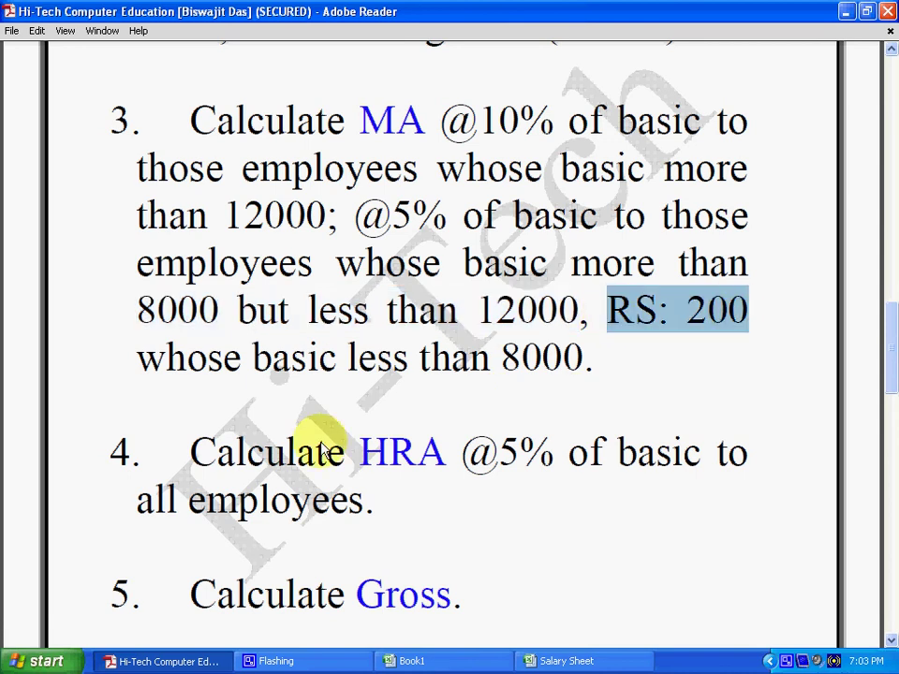
left_click_drag(141, 363, 551, 386)
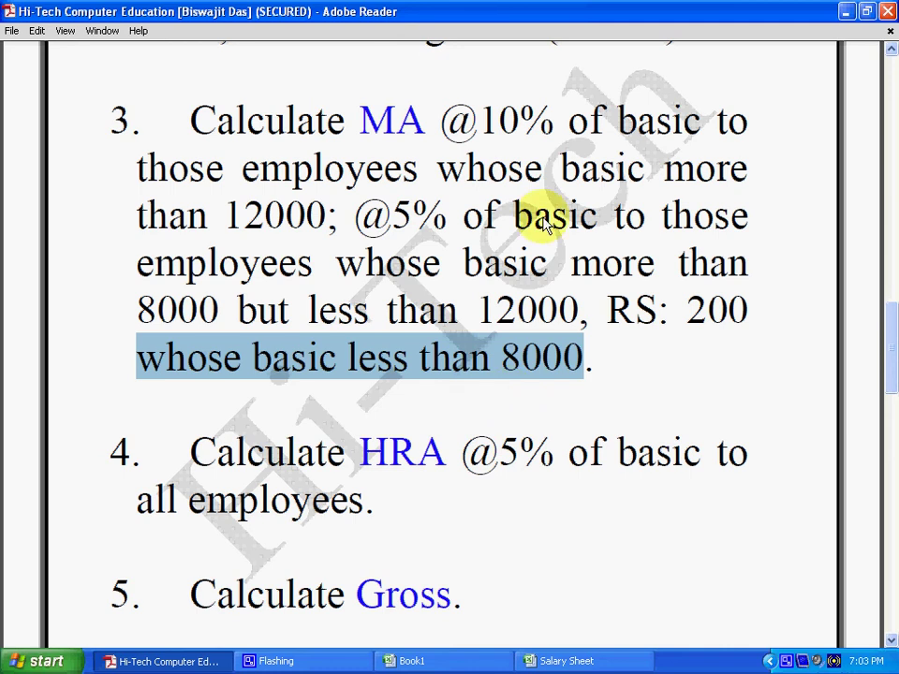
left_click_drag(479, 122, 565, 128)
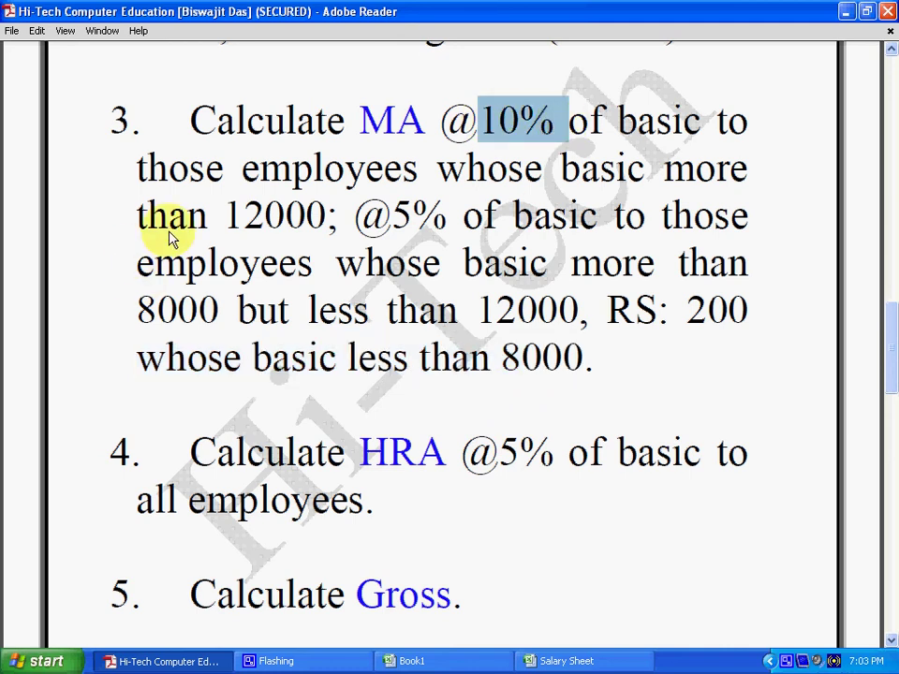
left_click_drag(139, 217, 305, 233)
left_click_drag(393, 221, 599, 217)
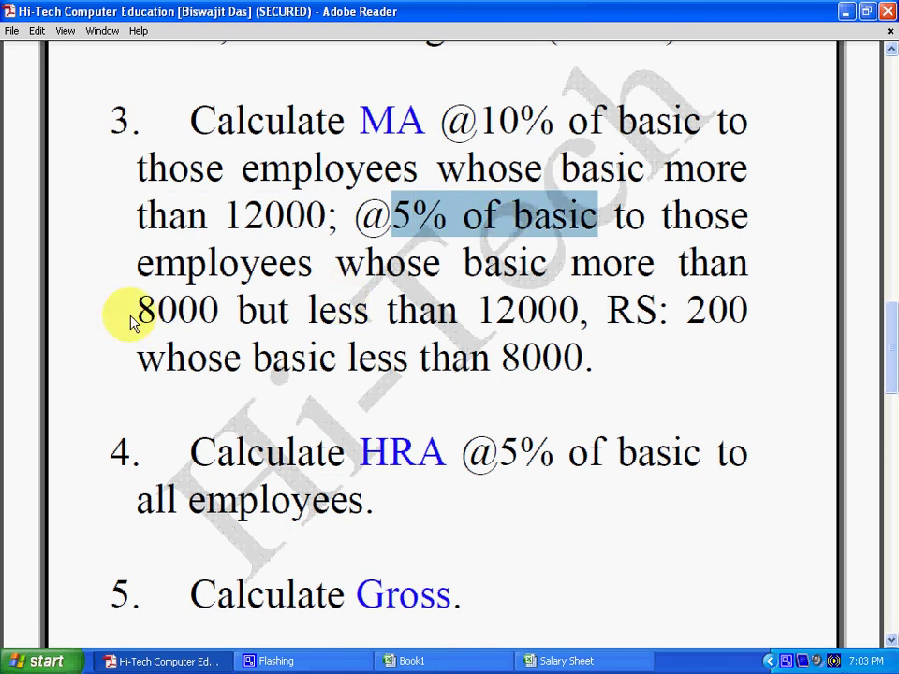
left_click_drag(136, 309, 237, 310)
left_click(481, 315)
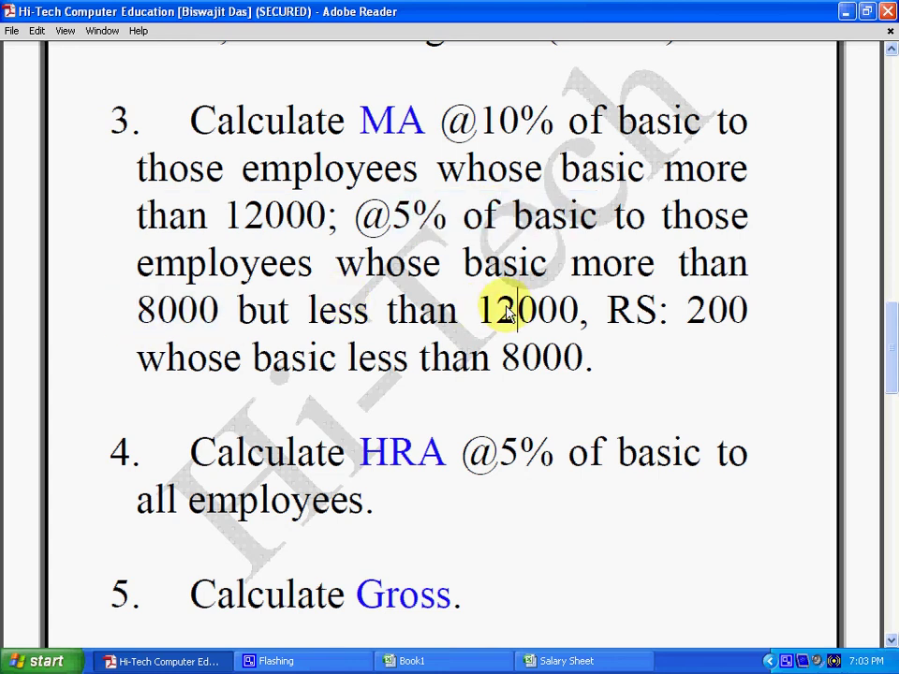
left_click_drag(682, 312, 754, 307)
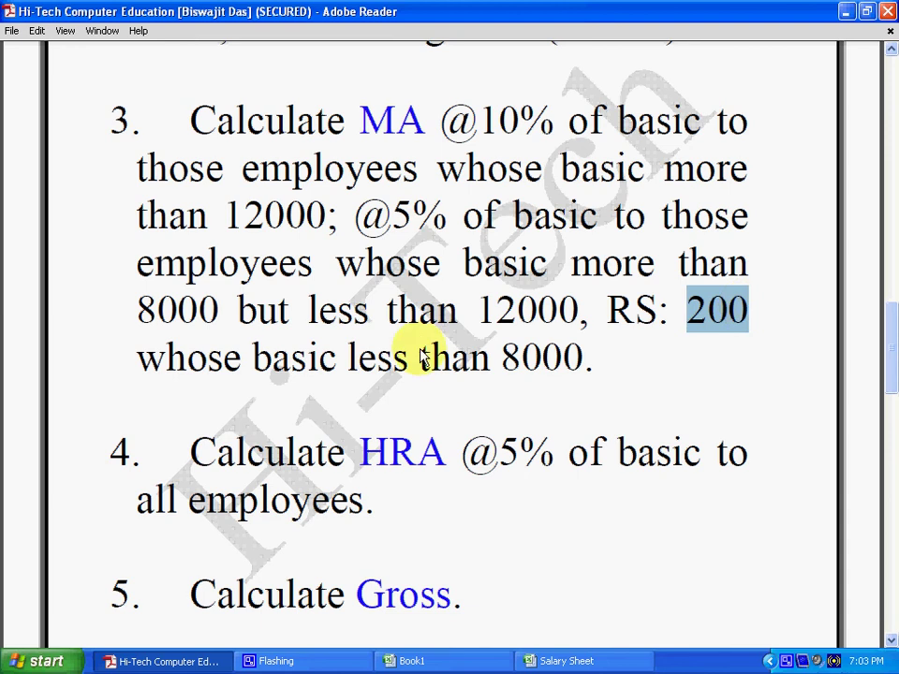
mouse_move(349, 357)
left_mouse_down()
mouse_move(582, 360)
mouse_move(573, 394)
left_mouse_up()
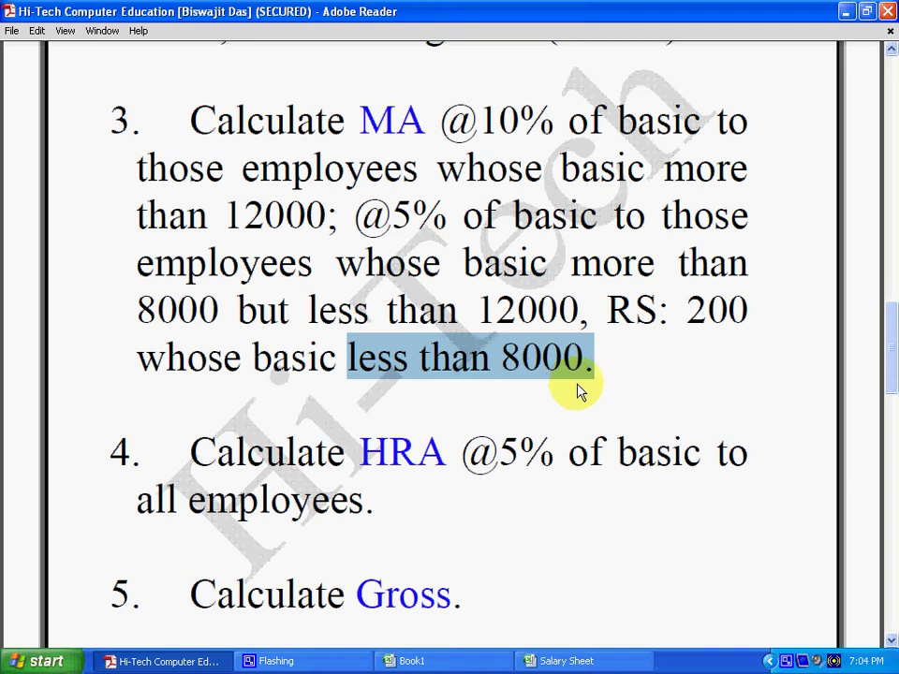
left_click_drag(441, 120, 520, 122)
left_click_drag(635, 129, 700, 121)
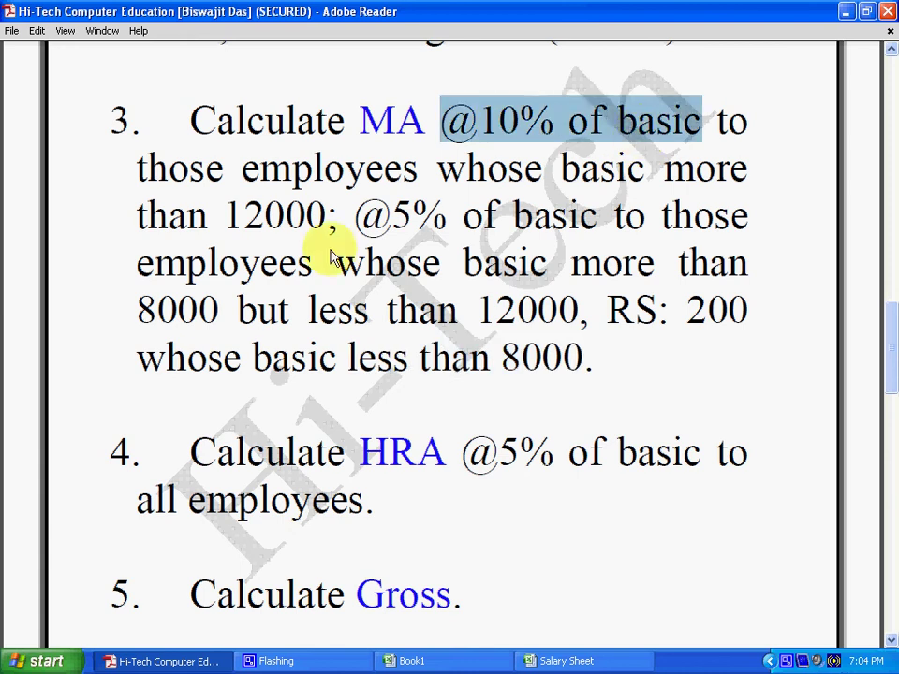
left_click_drag(137, 215, 329, 225)
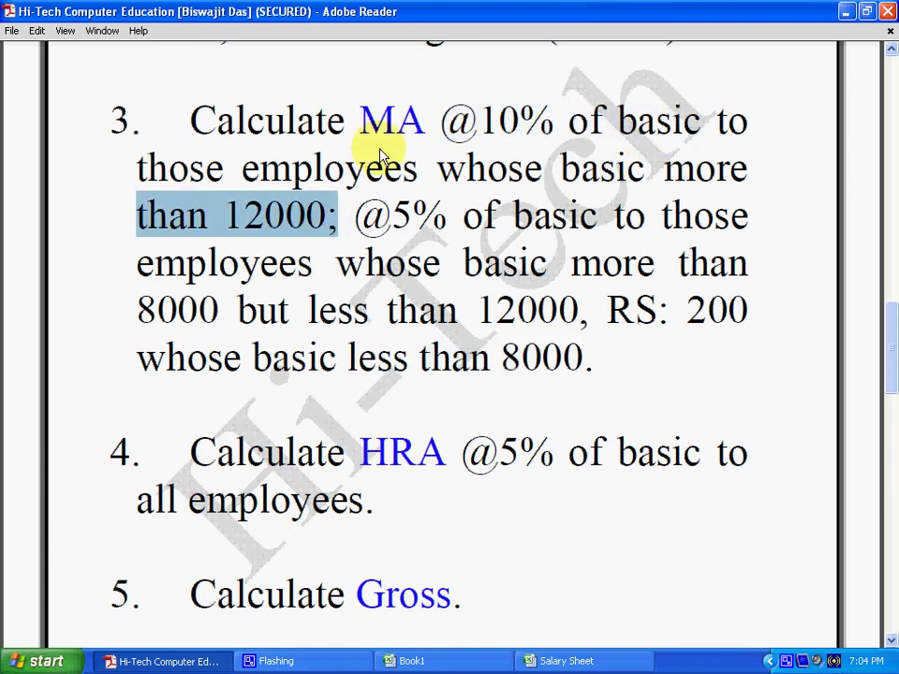
left_click(468, 296)
left_click_drag(137, 309, 290, 310)
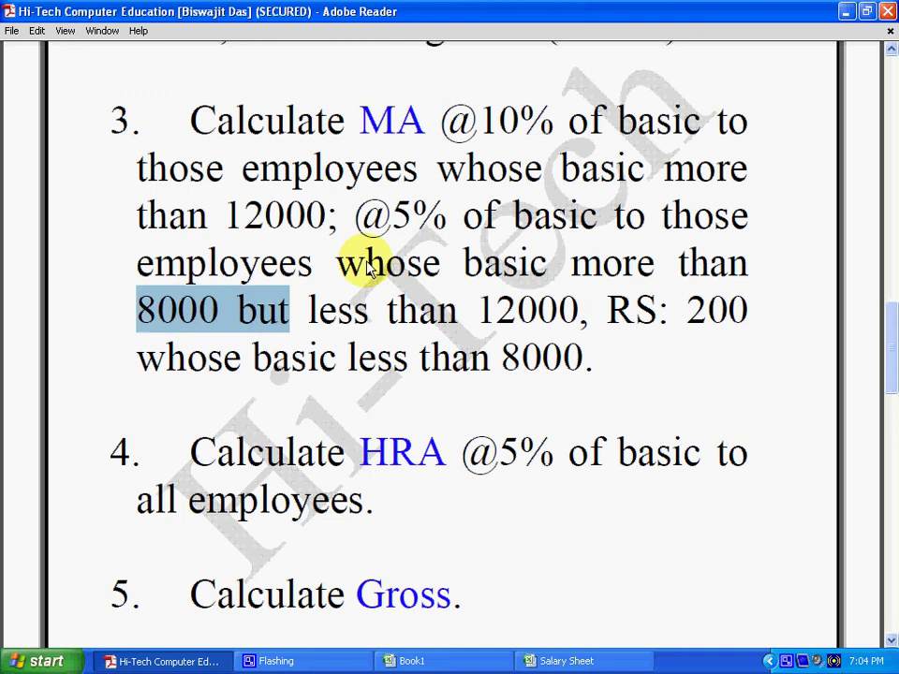
left_click_drag(447, 216, 496, 215)
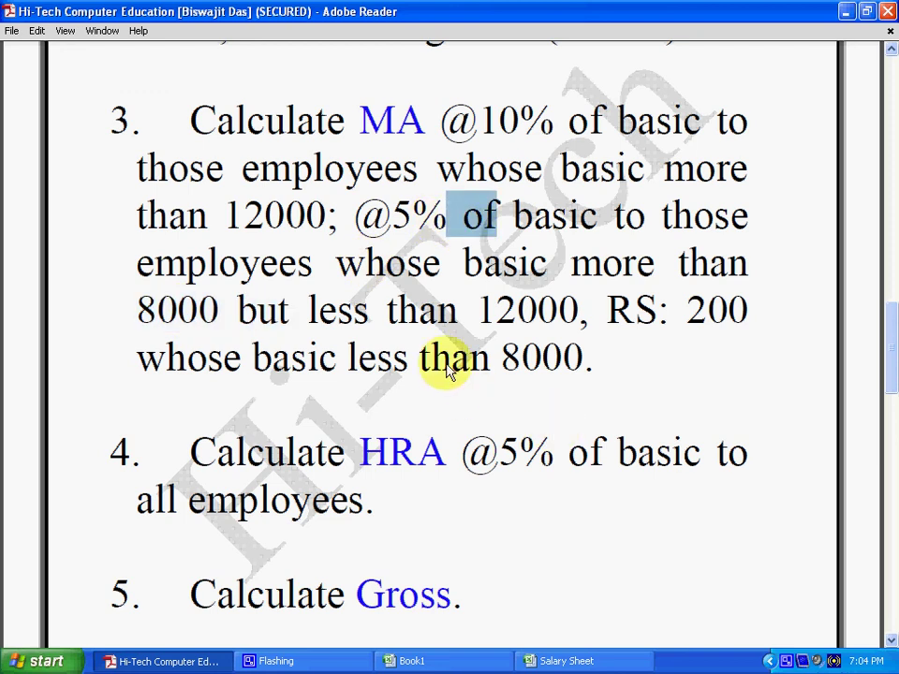
left_click_drag(420, 358, 582, 358)
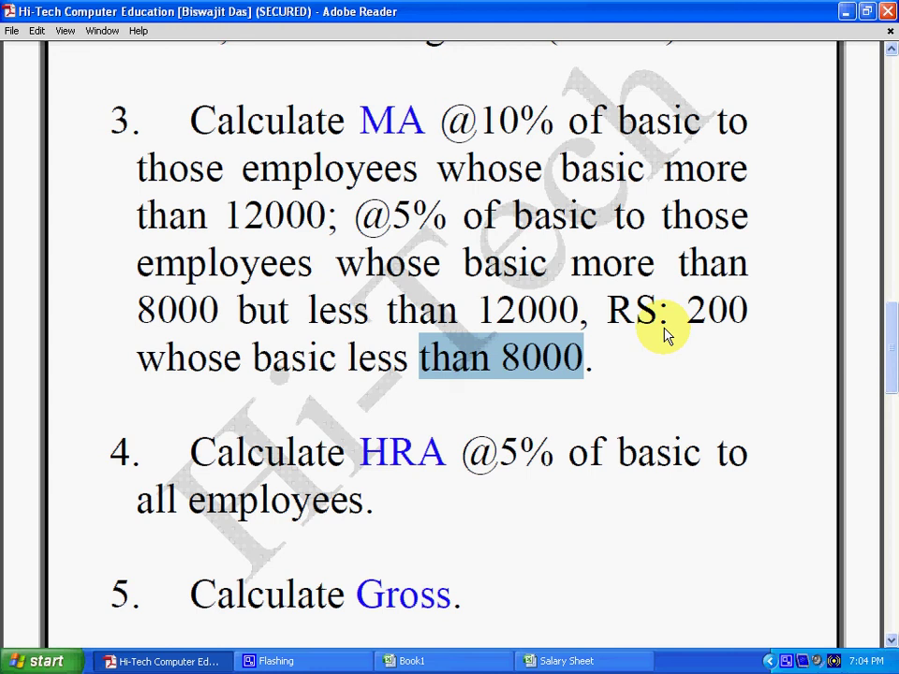
left_click_drag(243, 217, 326, 217)
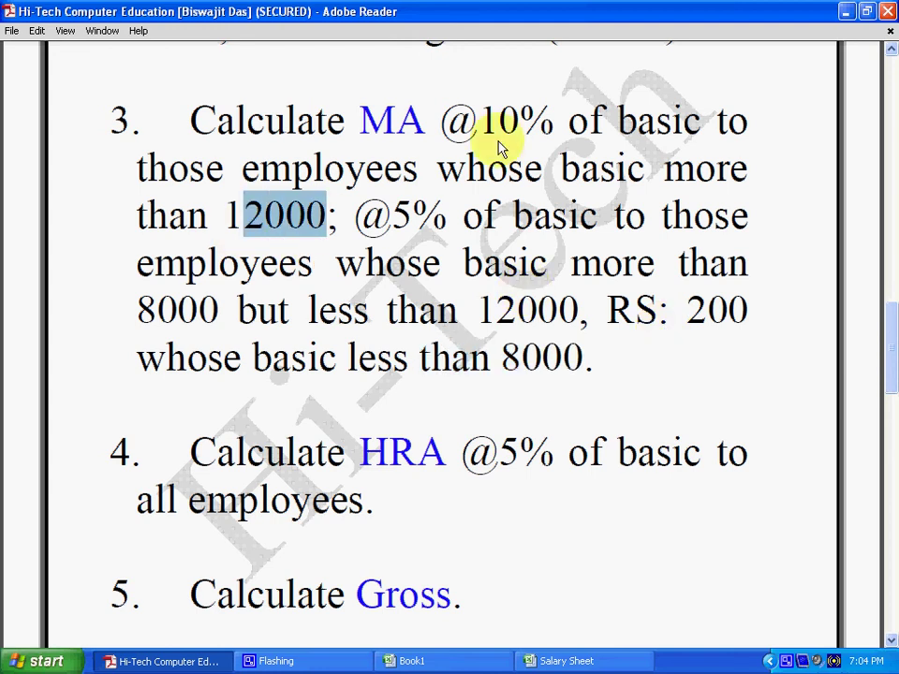
left_click(501, 127)
left_click_drag(138, 309, 290, 309)
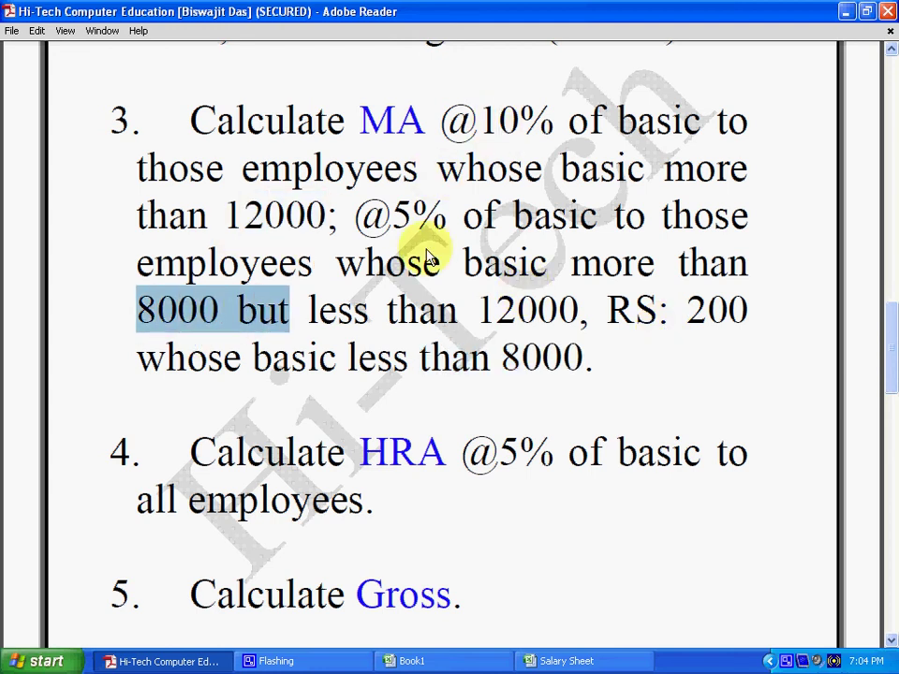
left_click(432, 257)
left_click_drag(502, 359, 585, 358)
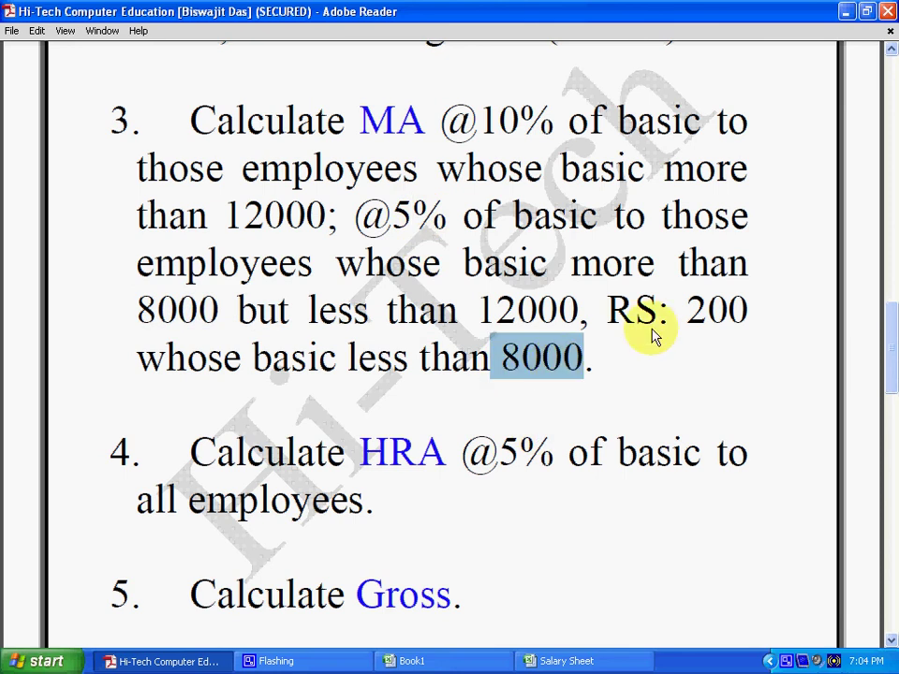
left_click(660, 379)
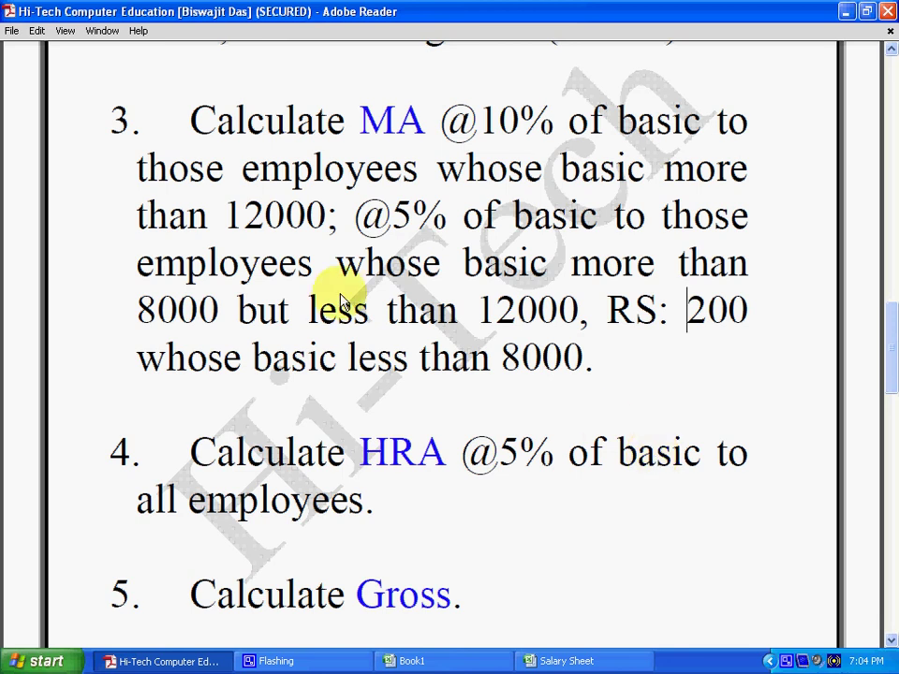
left_click_drag(244, 217, 337, 217)
left_click(555, 138)
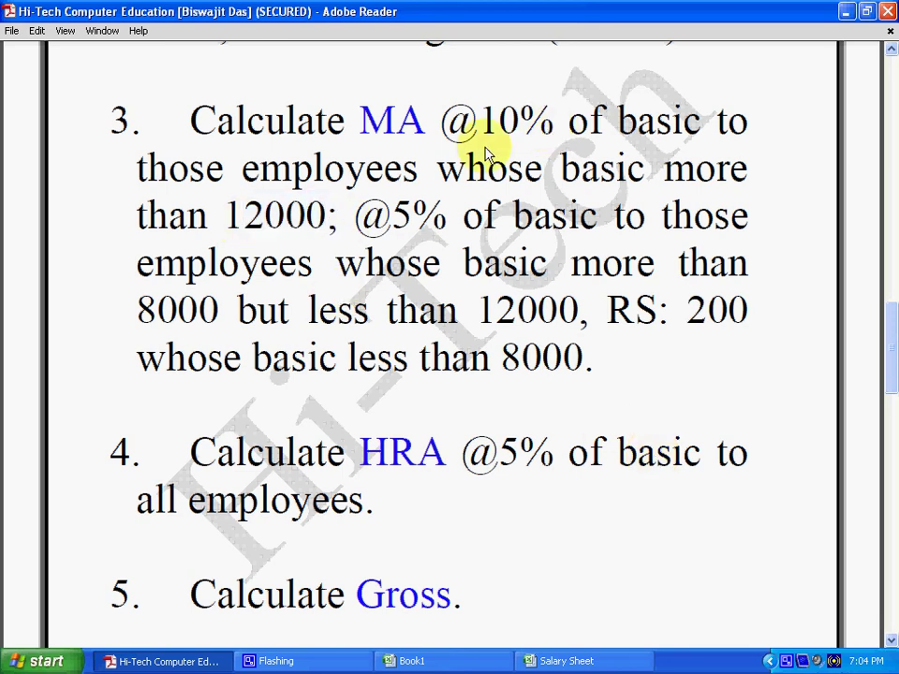
left_click_drag(139, 311, 288, 311)
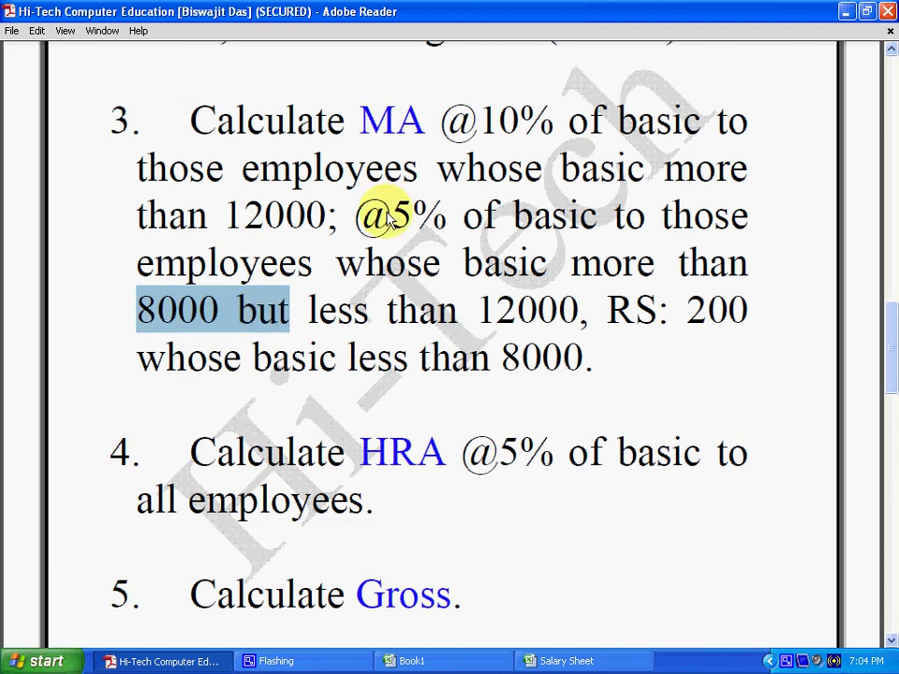
left_click_drag(391, 215, 448, 215)
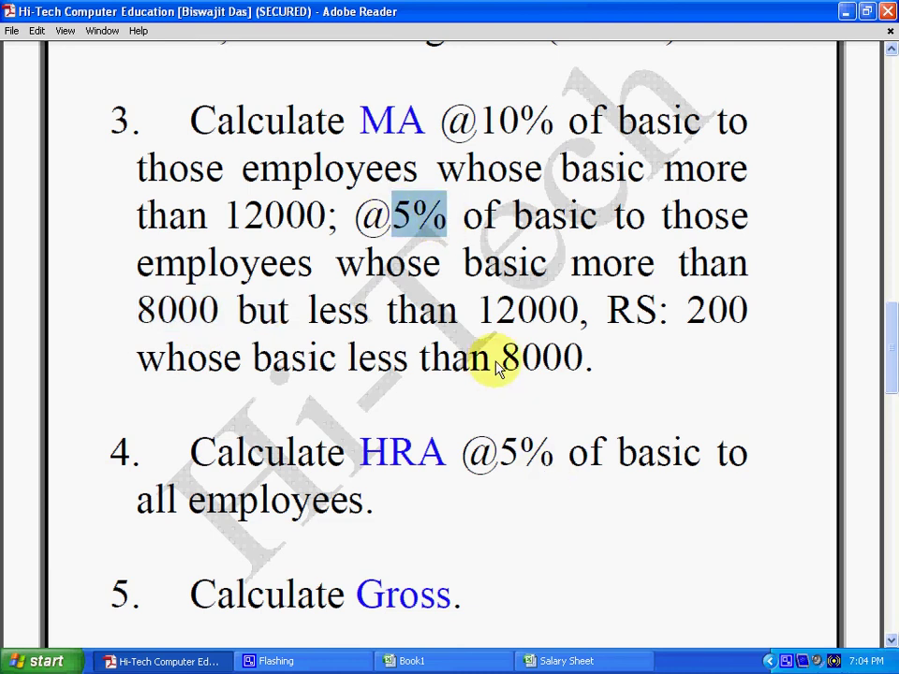
mouse_move(504, 357)
left_mouse_down()
mouse_move(550, 377)
mouse_move(734, 345)
left_mouse_up()
left_click(697, 316)
left_click_drag(688, 316, 749, 344)
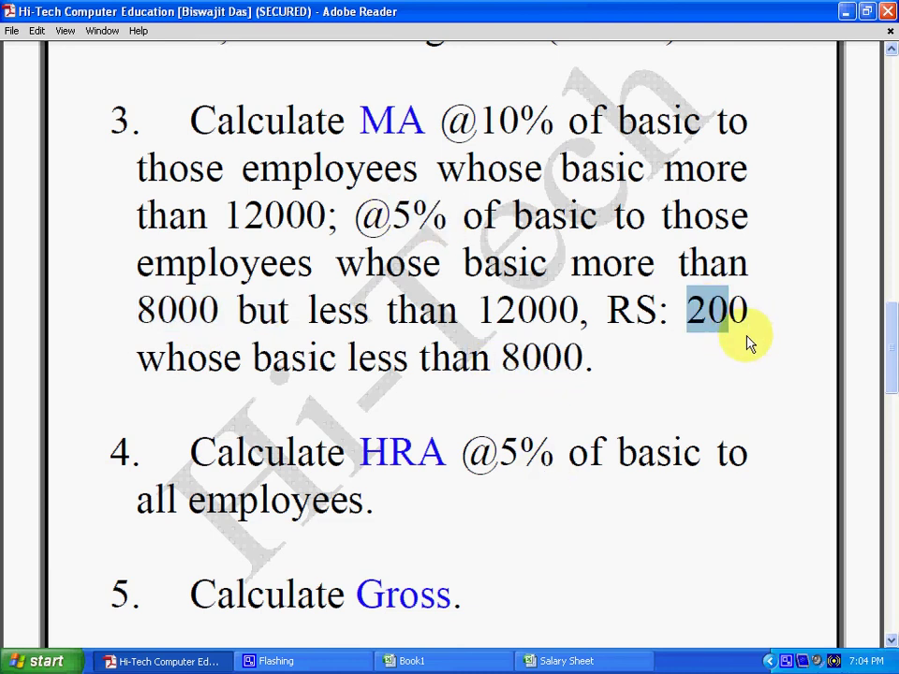
left_click(578, 365)
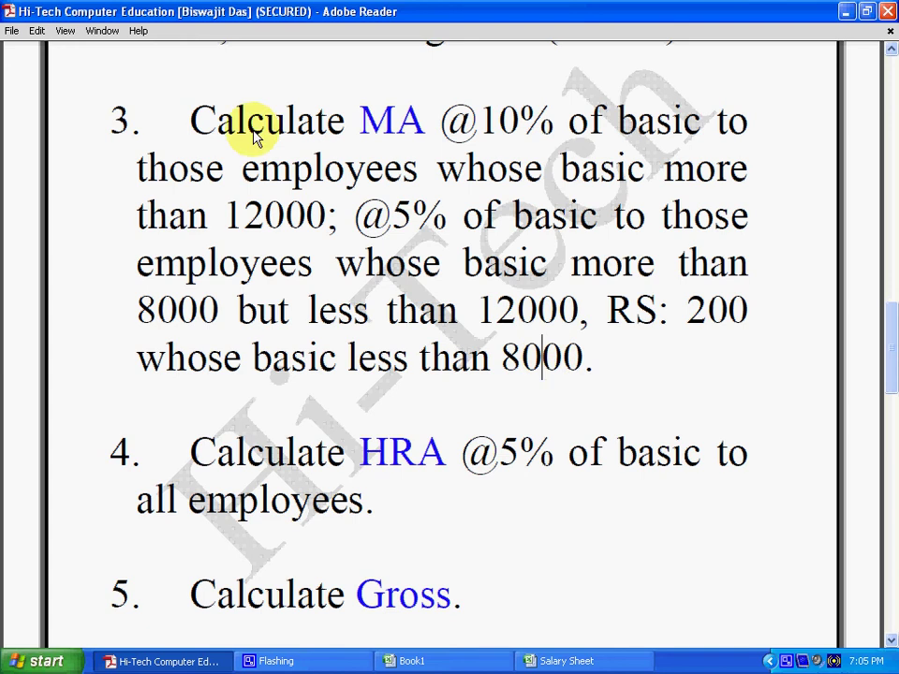
left_click_drag(225, 214, 312, 234)
left_click(501, 140)
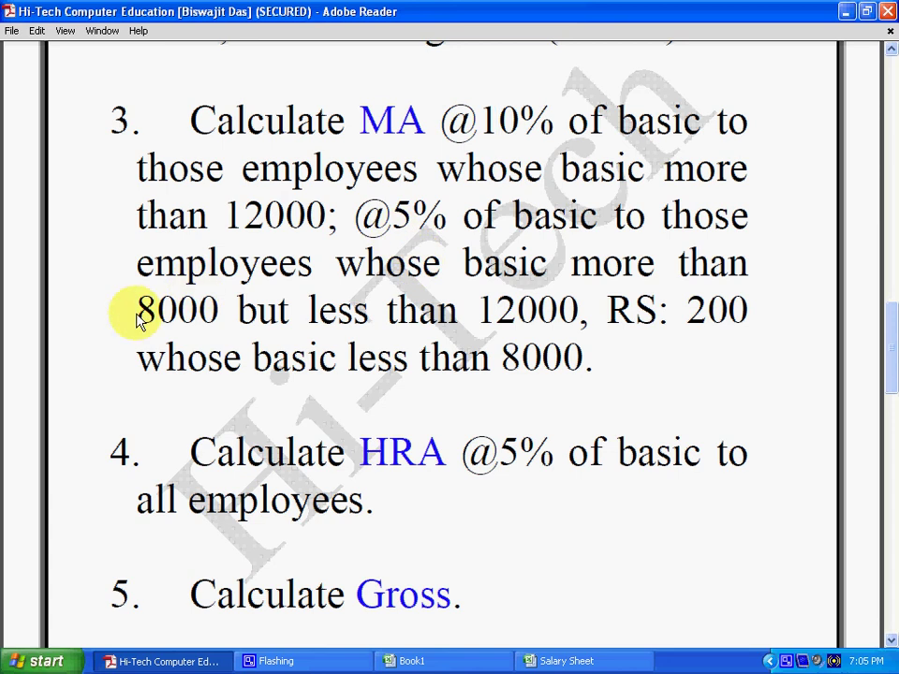
mouse_move(138, 311)
left_mouse_down()
mouse_move(219, 317)
mouse_move(245, 339)
left_mouse_up()
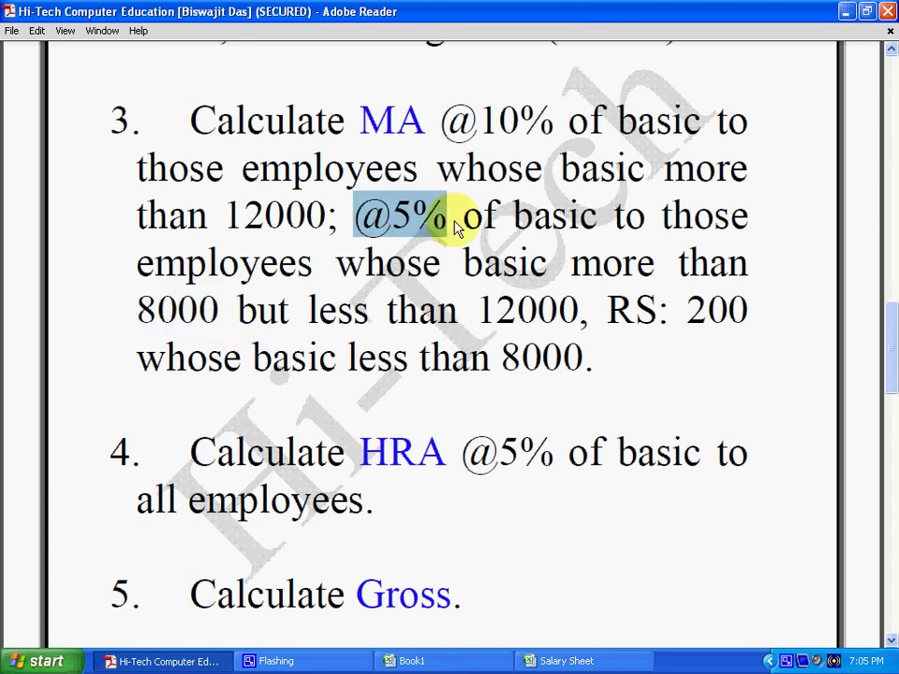
left_click(371, 317)
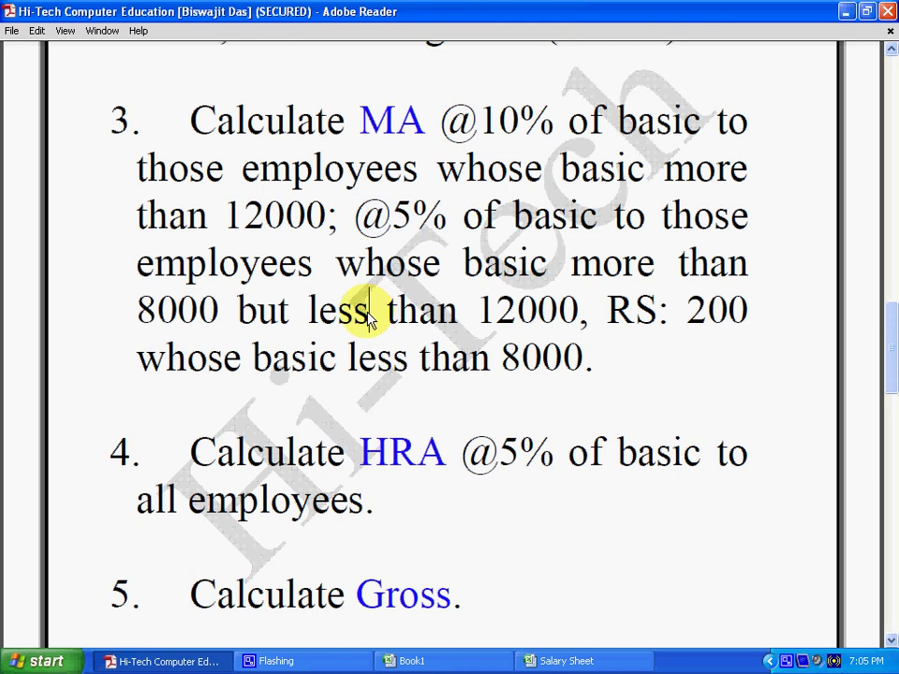
double_click(510, 364)
left_click_drag(686, 318, 719, 346)
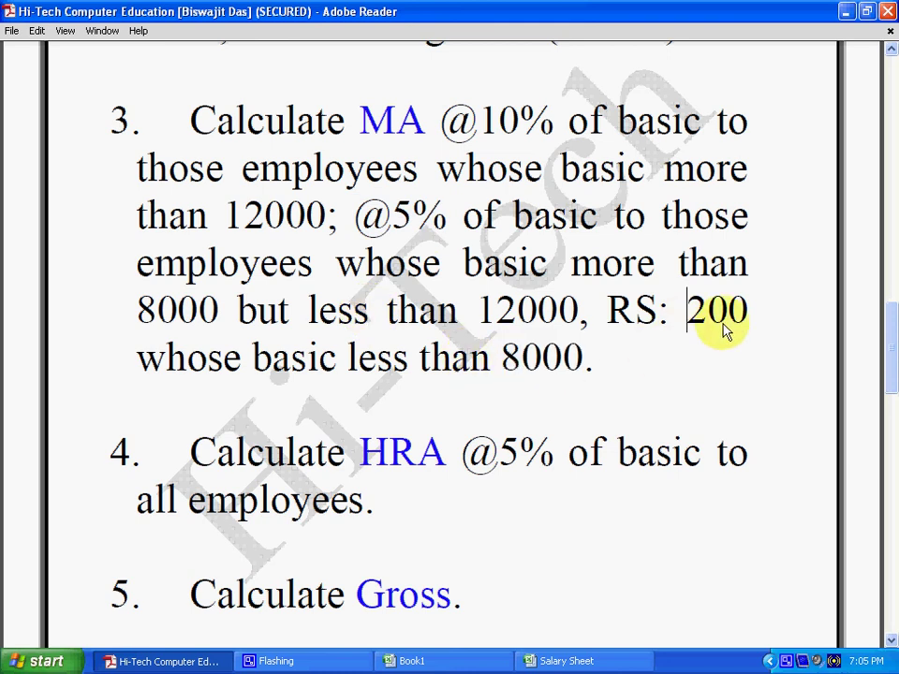
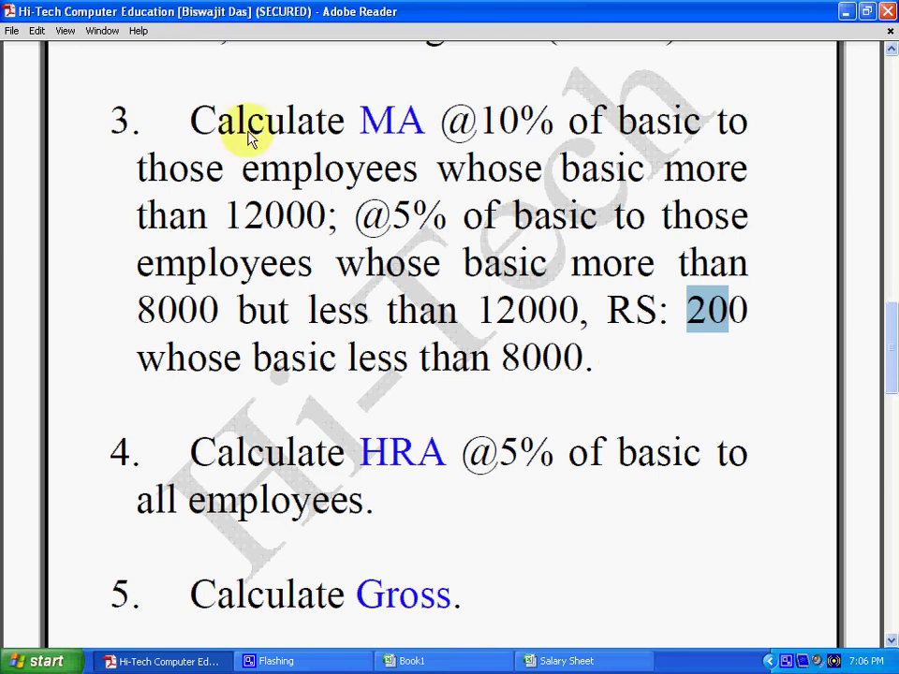
Highlight the MA thresholds and amounts (12000, 10%, 8000, Rs 200) in item 3 of the PDF
left_click_drag(491, 366, 602, 361)
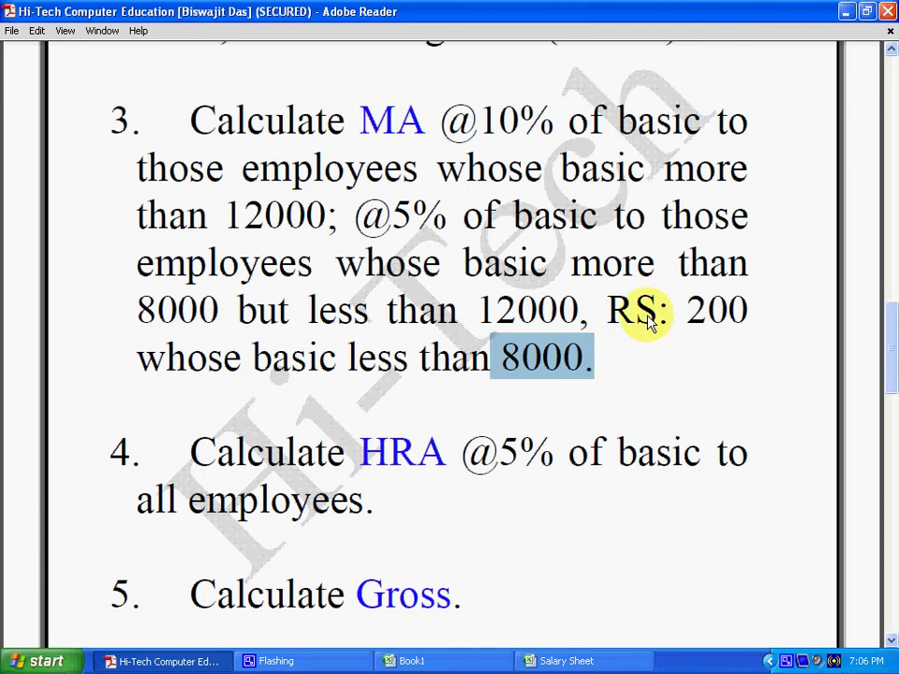
left_click_drag(668, 312, 748, 315)
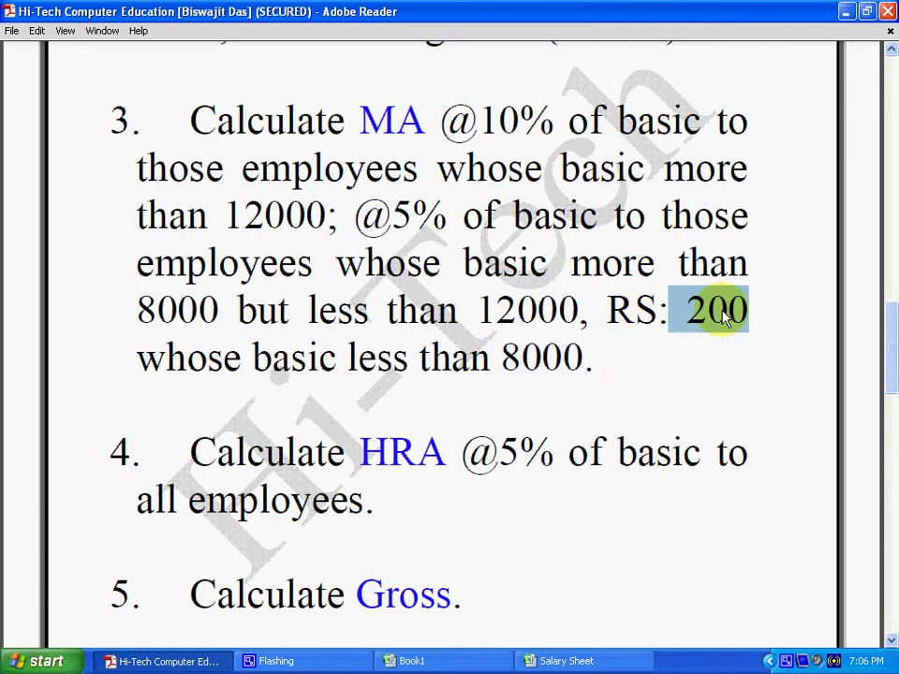
left_click_drag(307, 311, 543, 315)
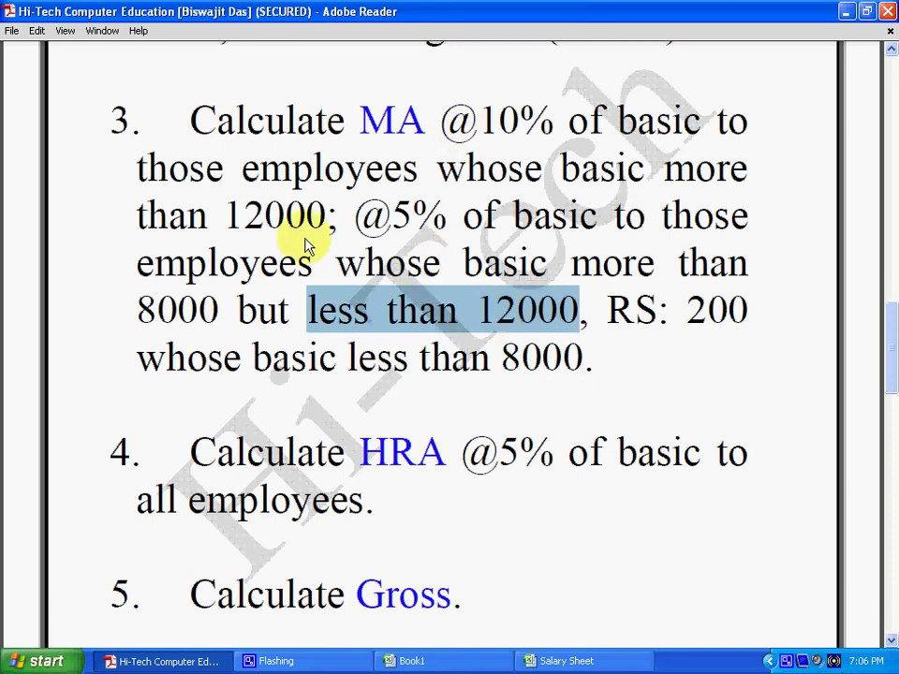
left_click_drag(243, 218, 286, 217)
left_click_drag(442, 131, 529, 145)
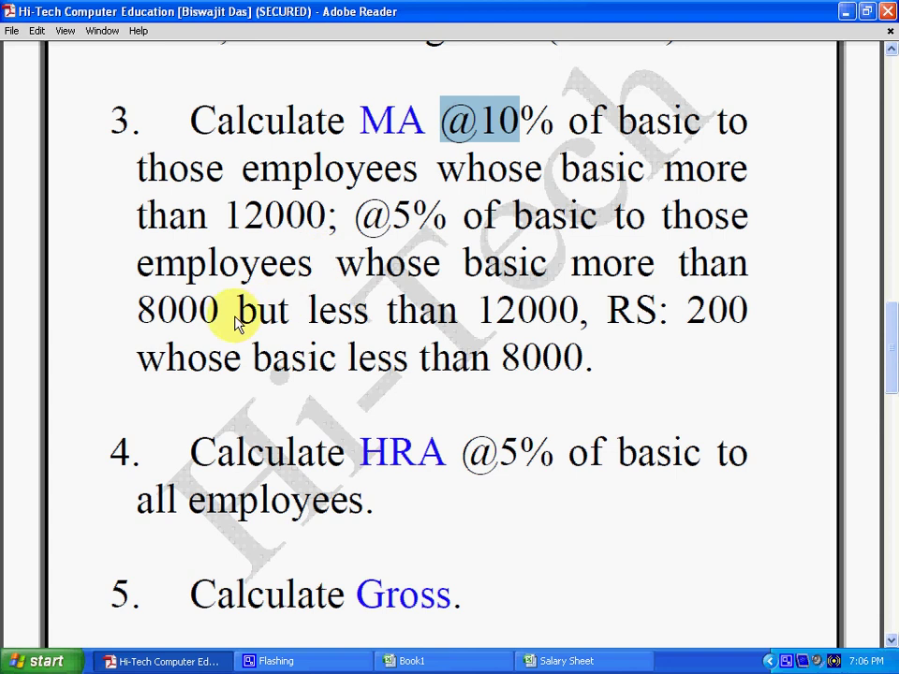
left_click_drag(239, 312, 579, 315)
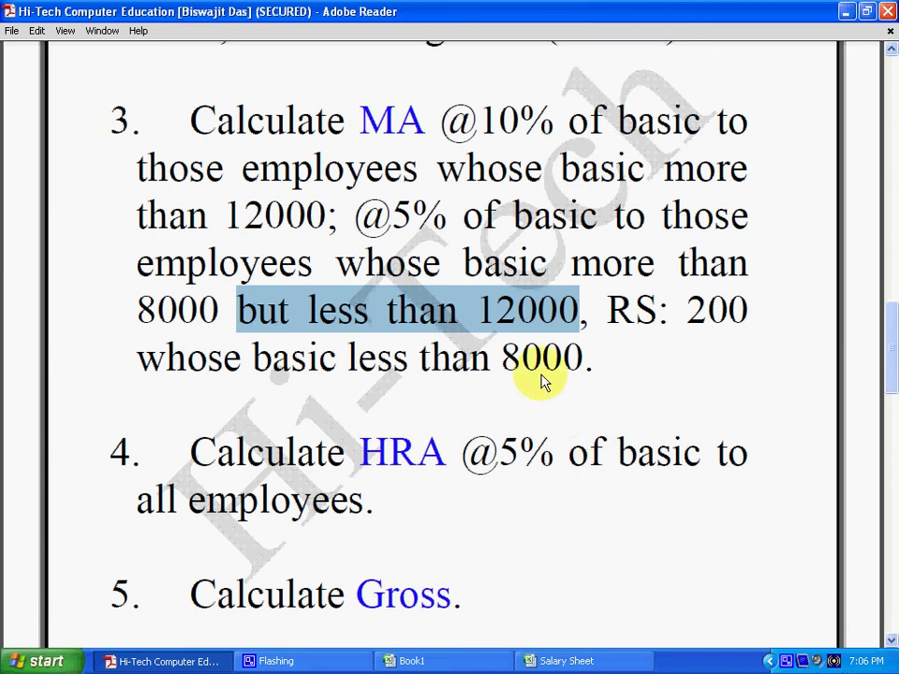
left_click(581, 367)
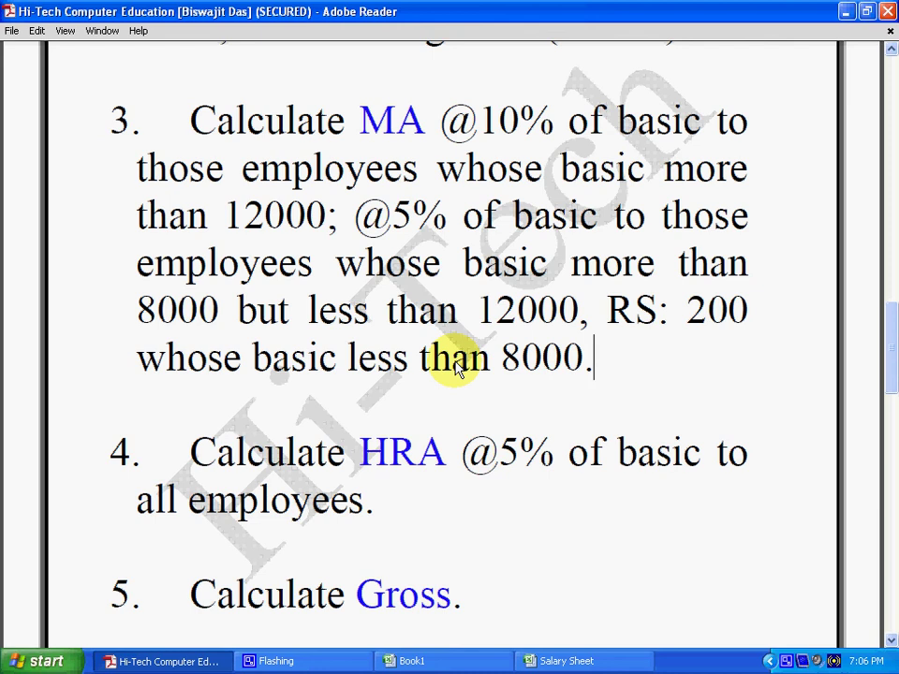
Re-read the three MA bands (above 12000, 8000–12000, below 8000), then return to the Salary Sheet
left_click_drag(429, 120, 552, 121)
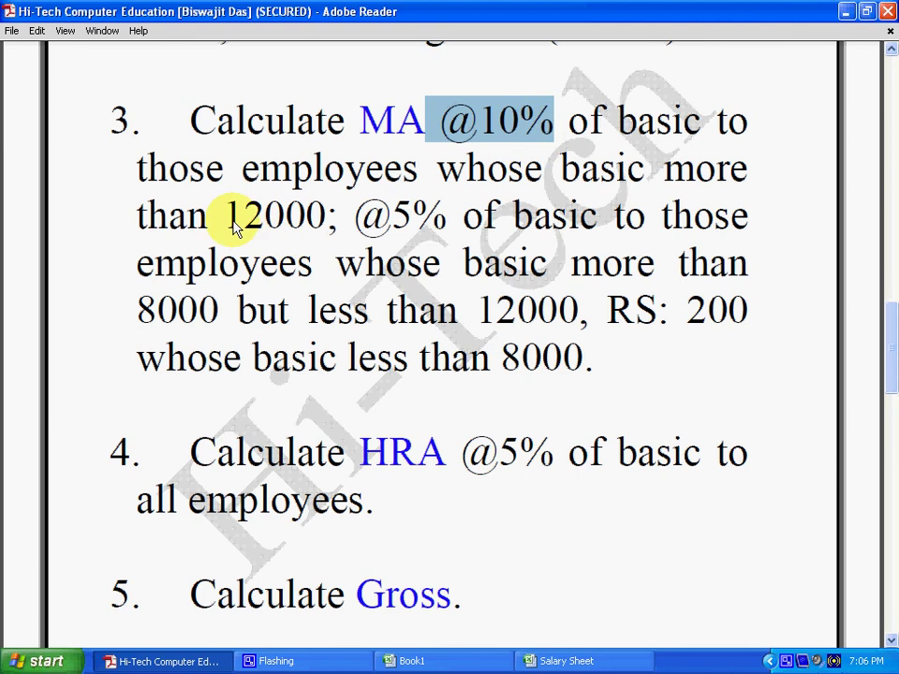
mouse_move(229, 215)
left_mouse_down()
mouse_move(241, 318)
mouse_move(369, 311)
left_mouse_up()
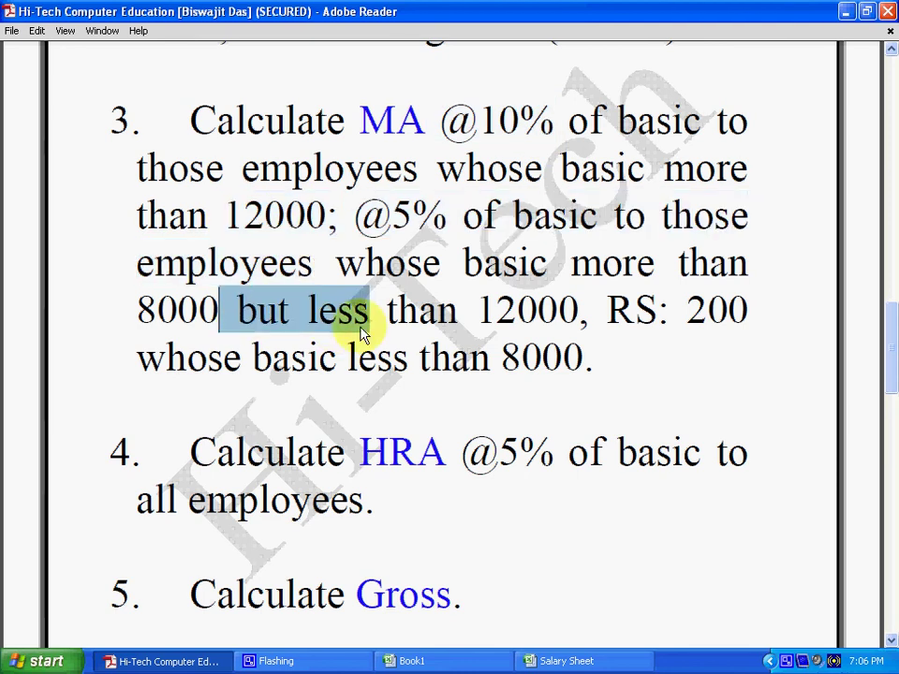
left_click(465, 375)
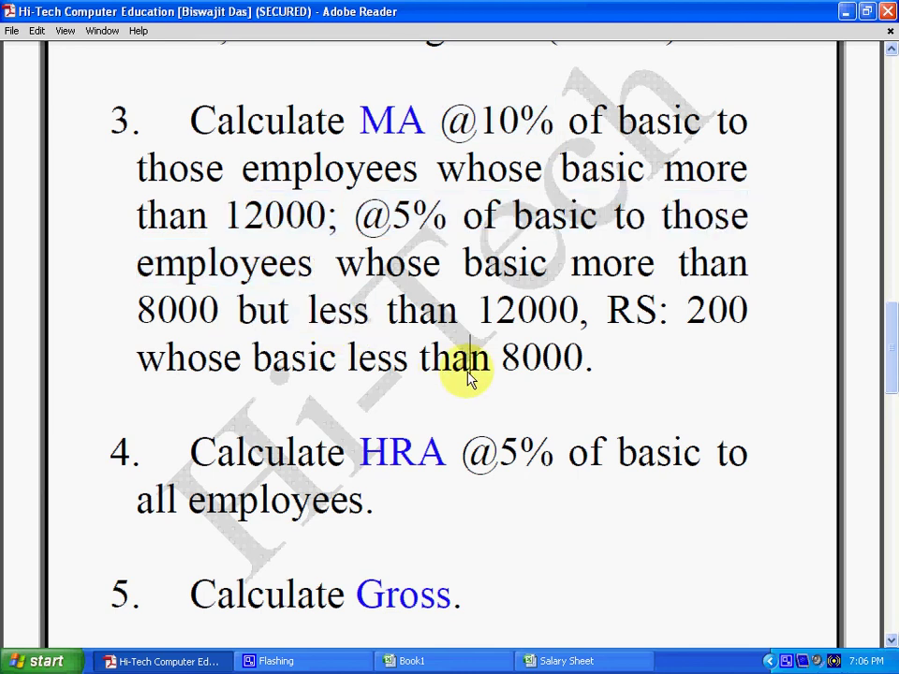
left_click_drag(137, 215, 326, 217)
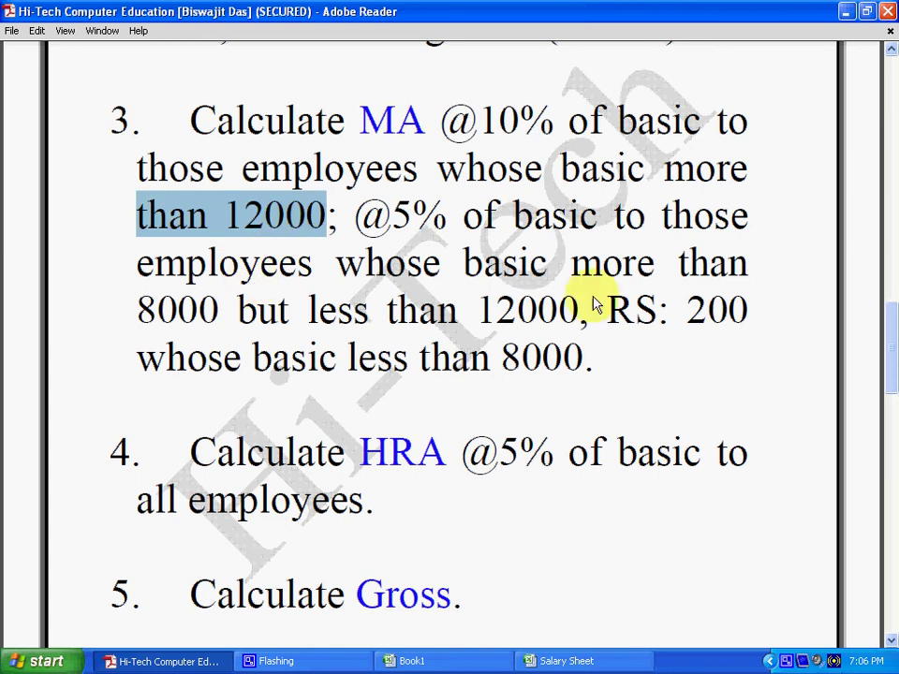
left_click_drag(138, 310, 236, 310)
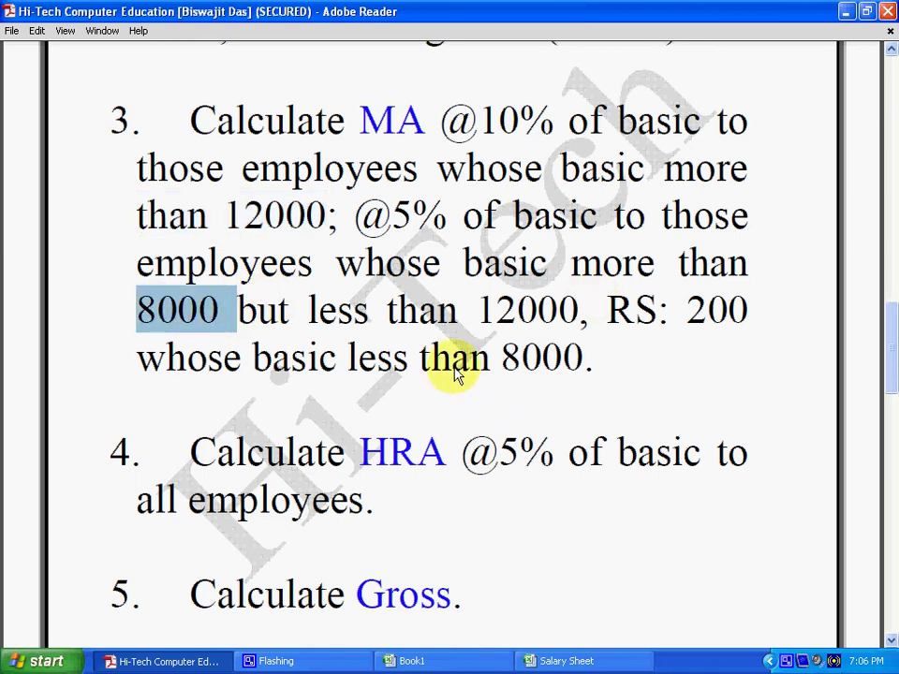
left_click_drag(420, 360, 591, 361)
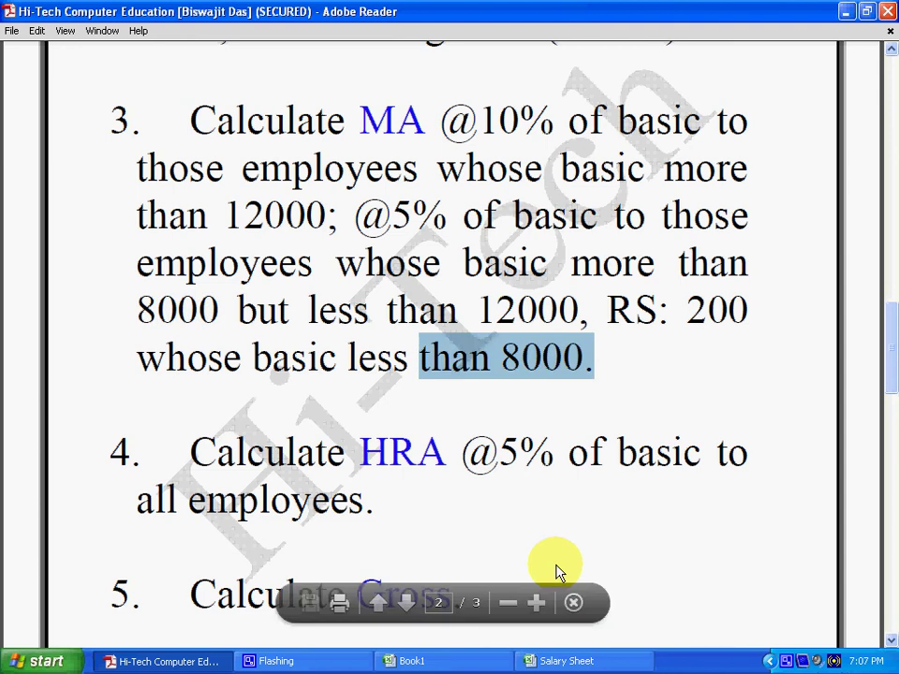
left_click(476, 307)
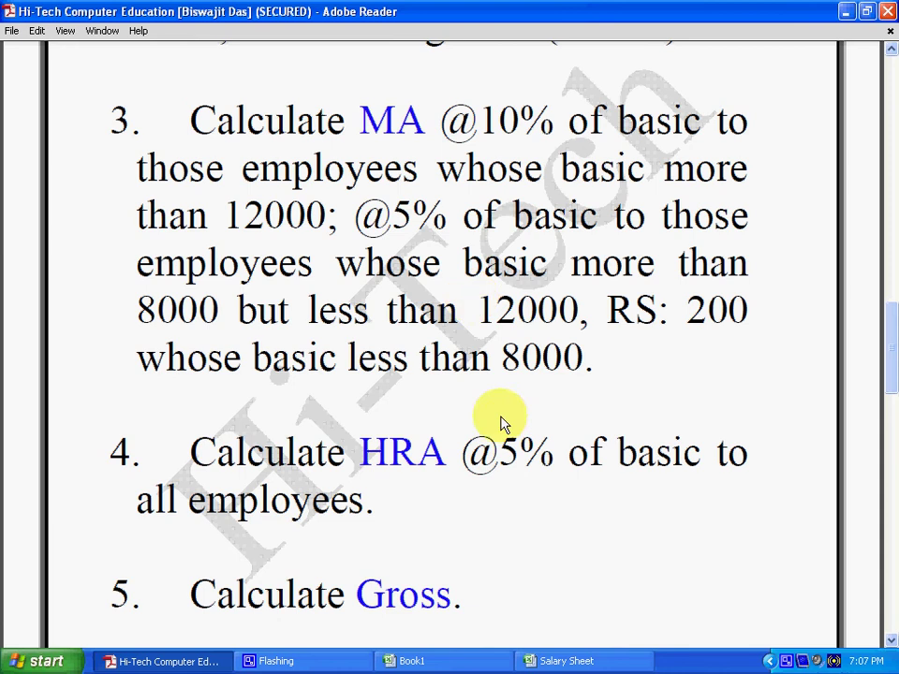
left_click(451, 659)
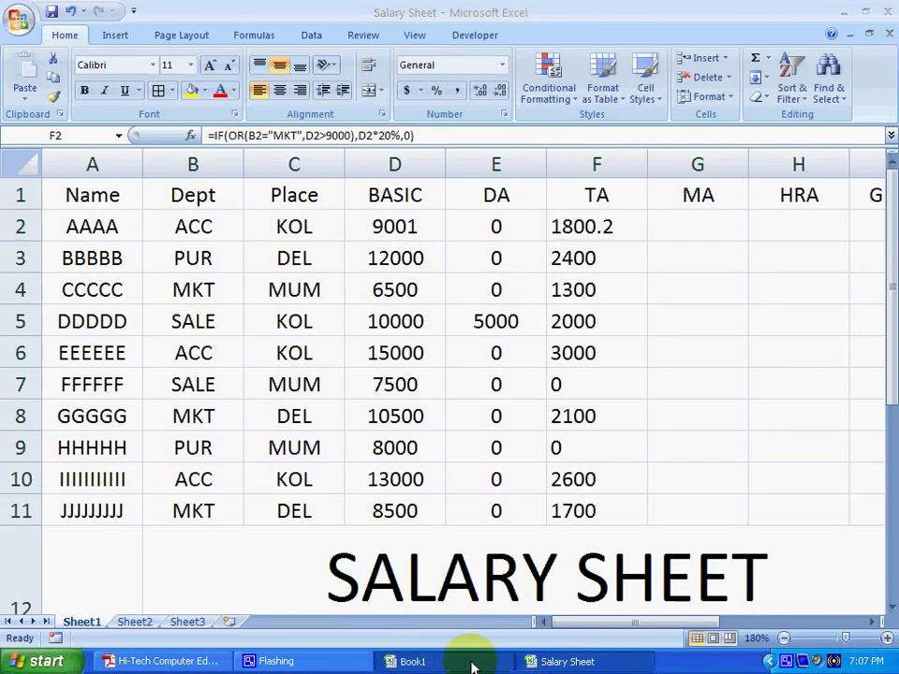
left_click(436, 653)
left_click(237, 356)
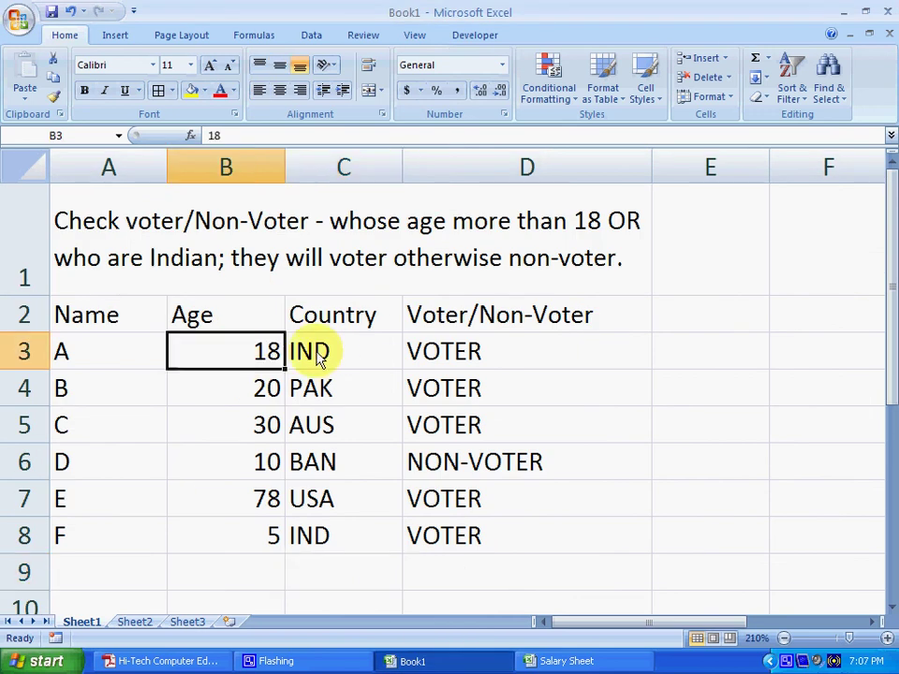
left_click(339, 357)
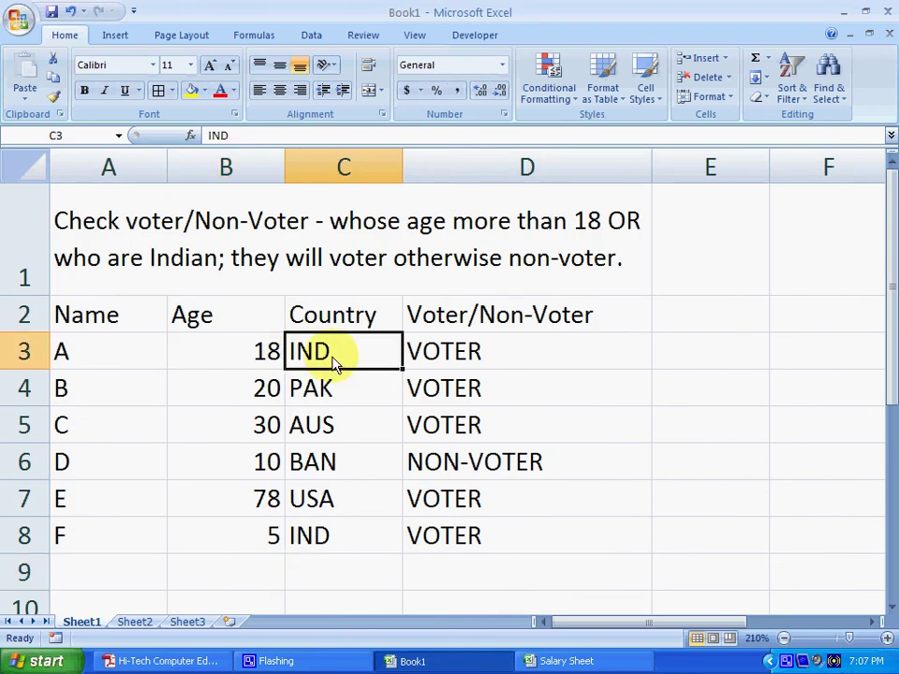
left_click(267, 356)
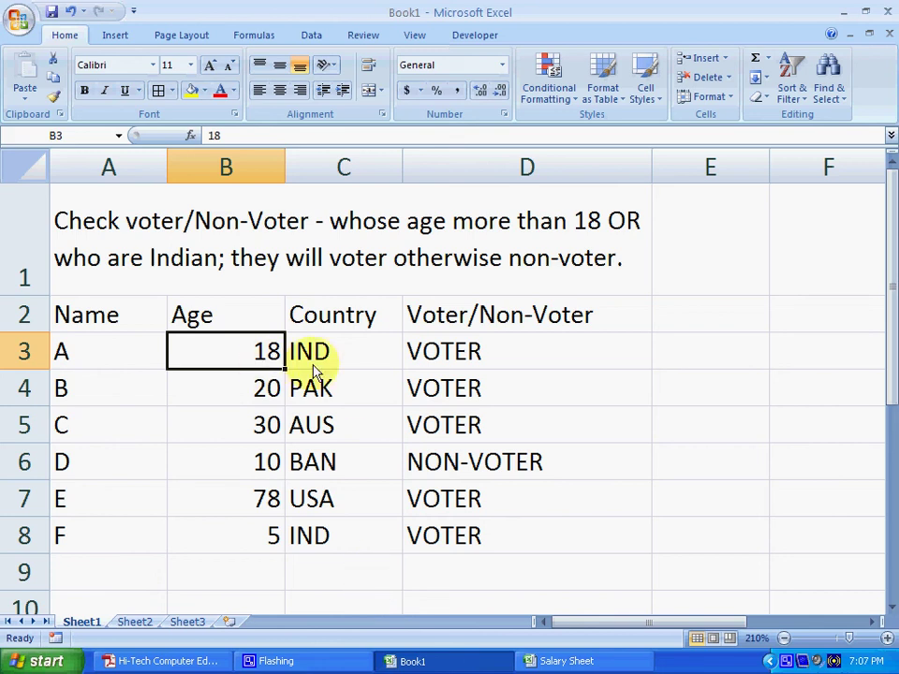
left_click(555, 661)
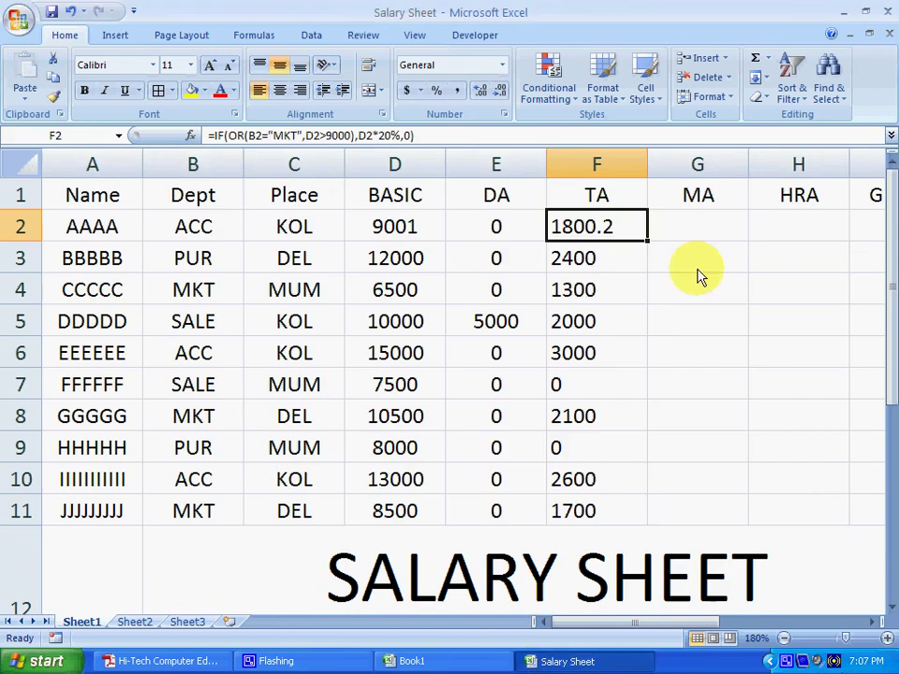
left_click(703, 234)
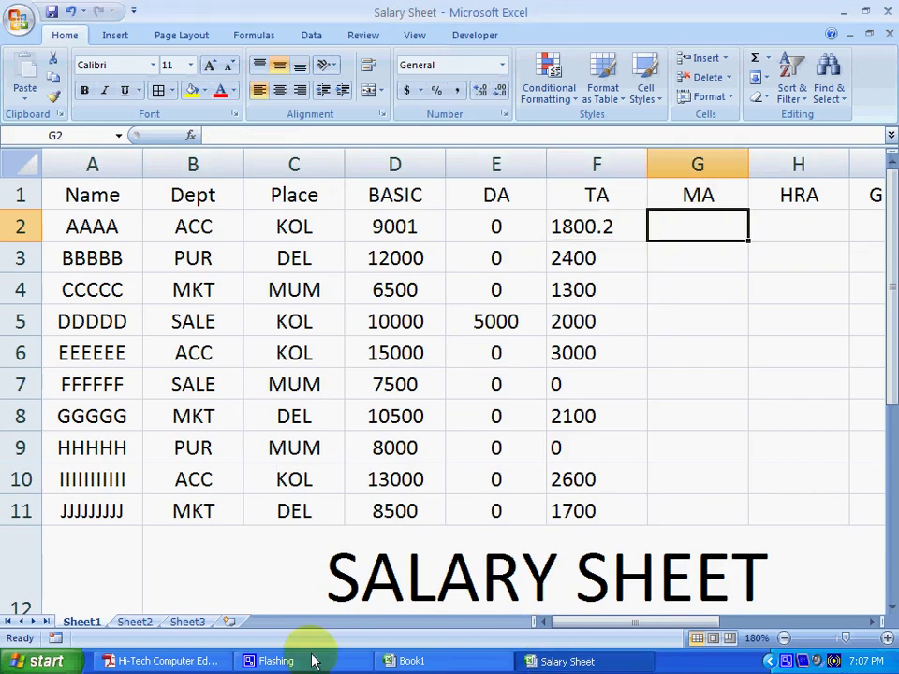
left_click(201, 662)
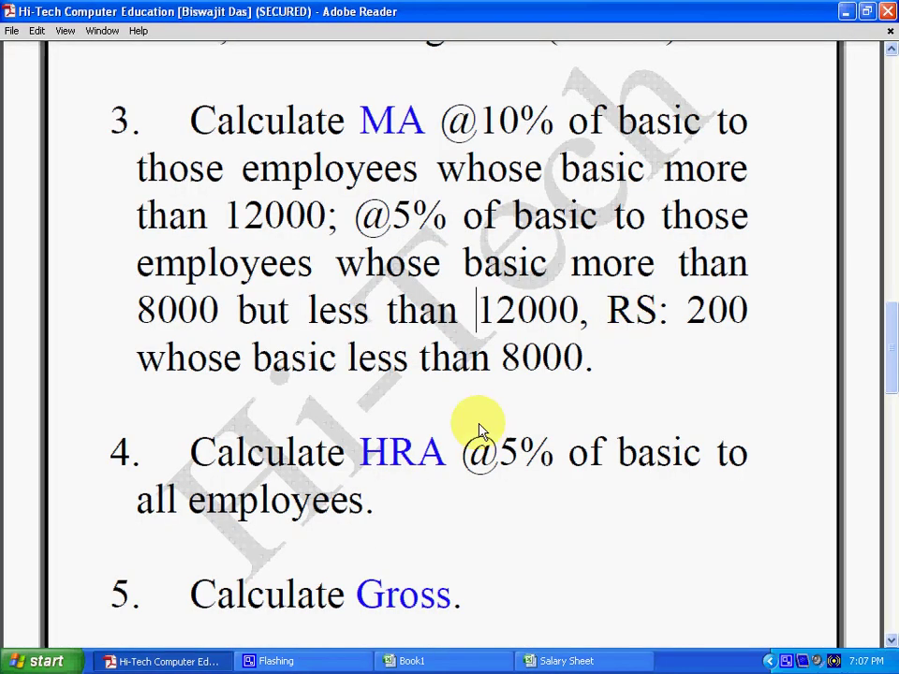
left_click(845, 12)
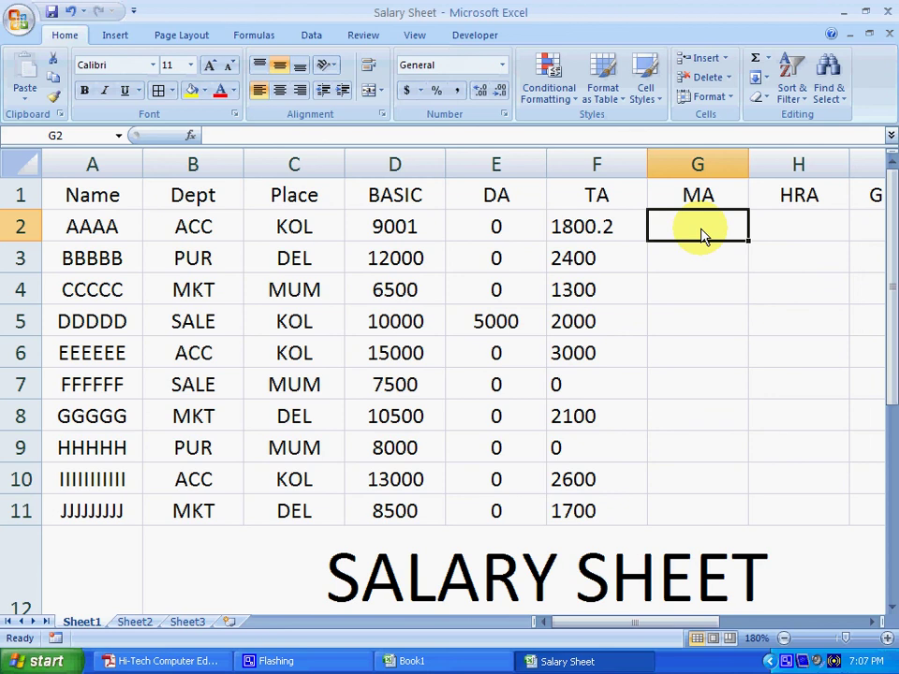
Start G2's MA formula as =IF(D2>=12000, after confirming the 12000 threshold in the PDF
type("=IF")
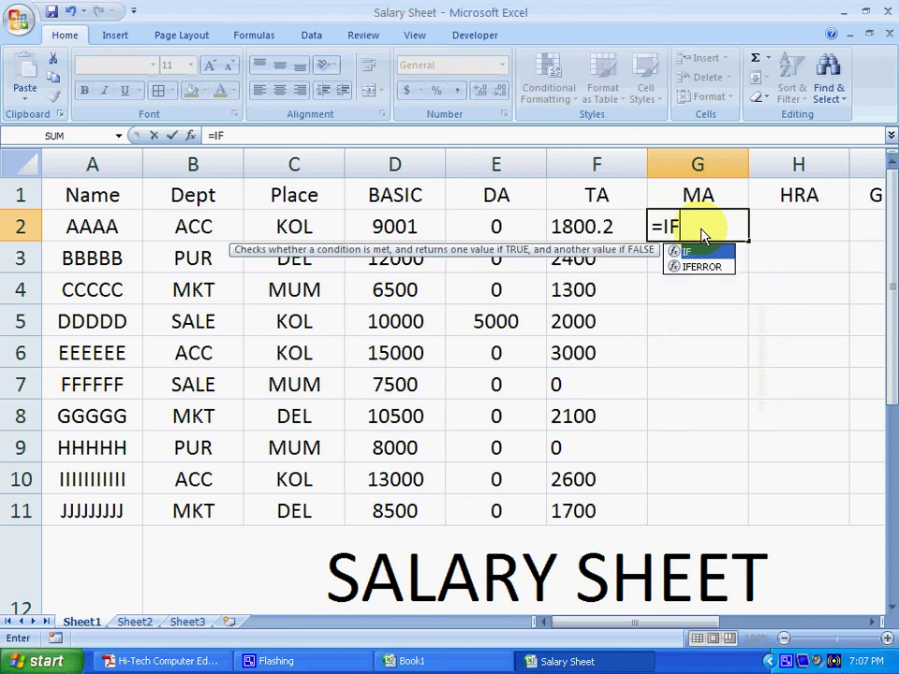
type("(")
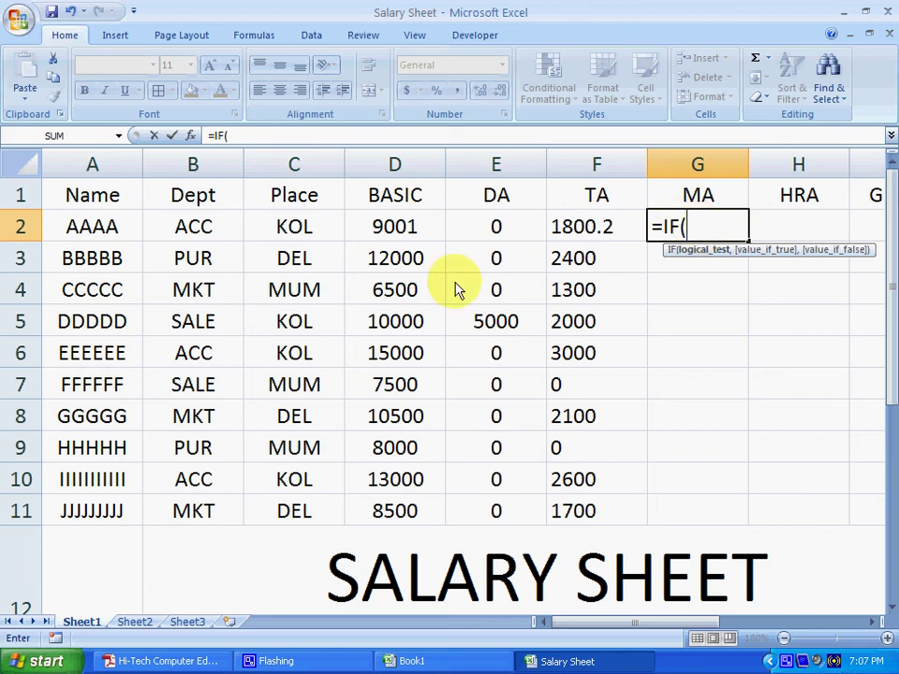
left_click(401, 227)
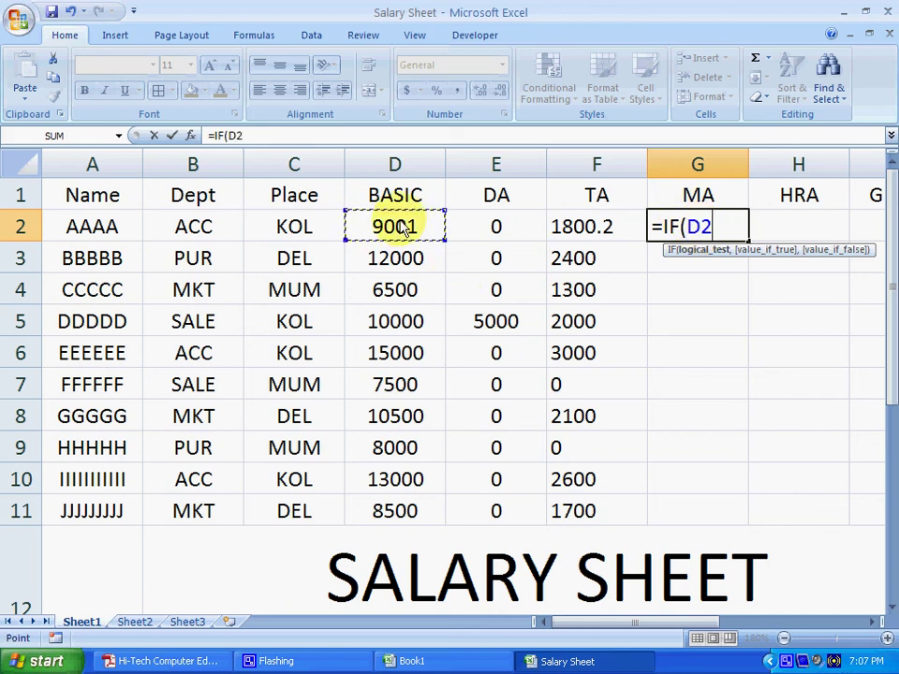
type(">=12000")
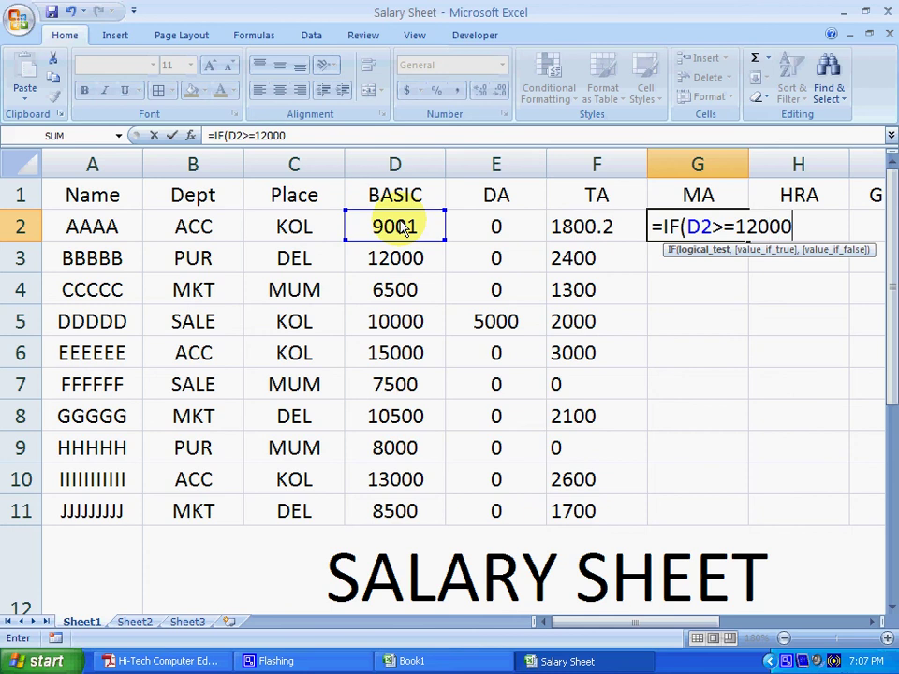
type(",")
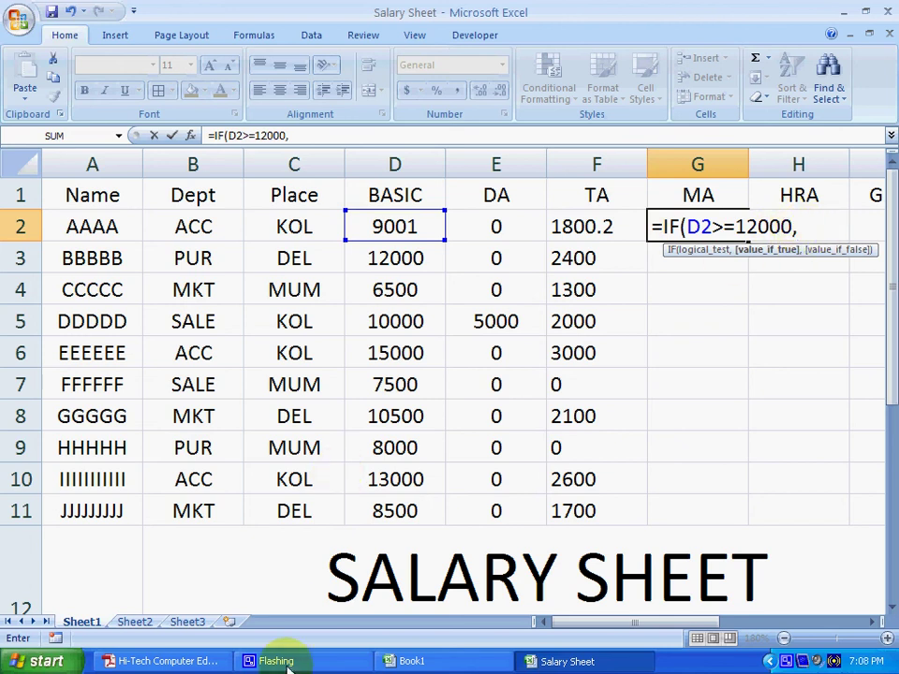
left_click(185, 665)
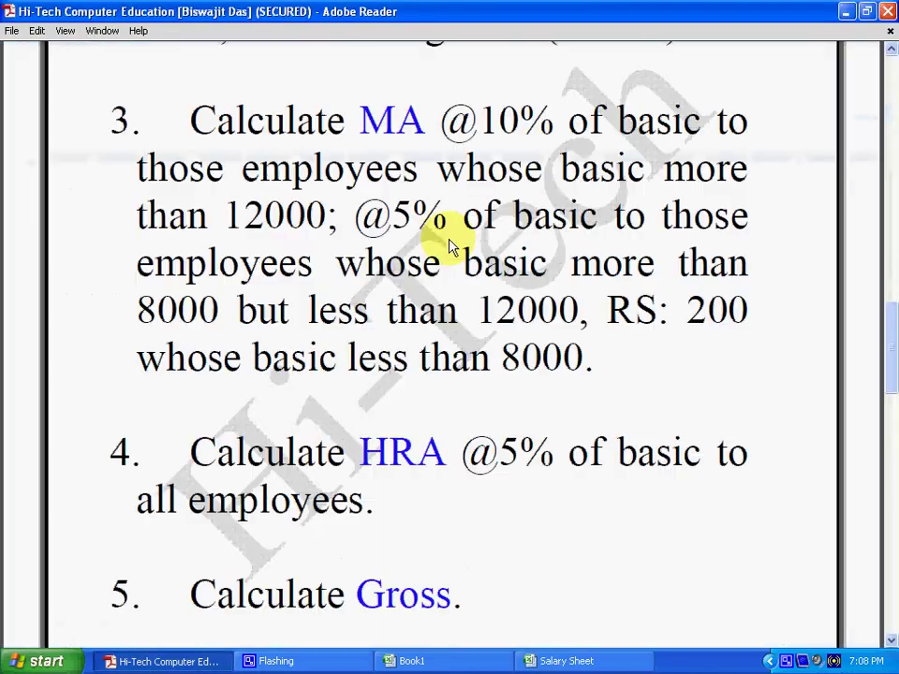
left_click_drag(245, 215, 307, 217)
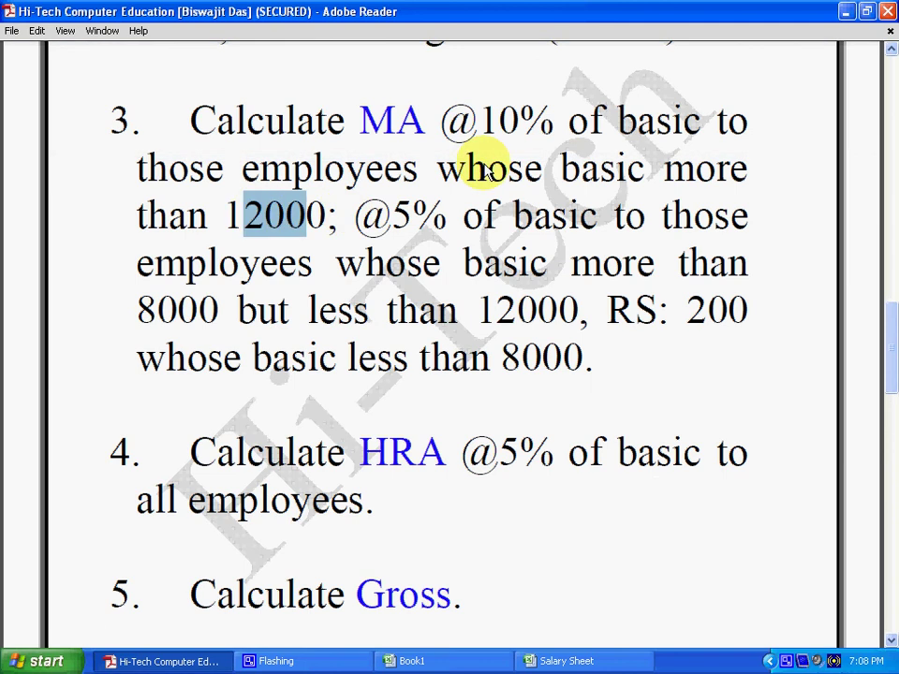
left_click(507, 120)
left_click(617, 122)
double_click(681, 131)
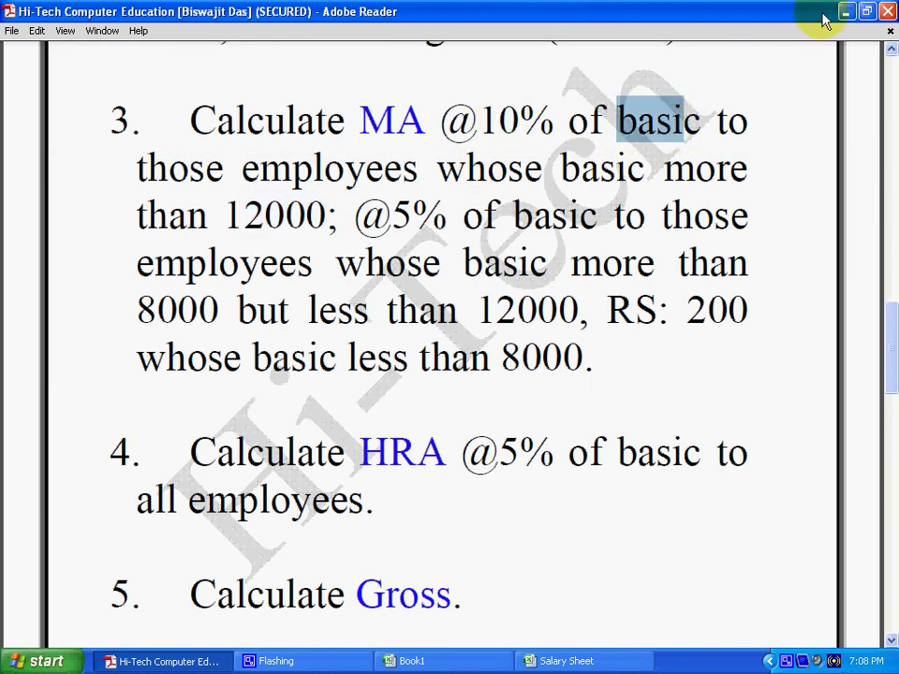
key("alt+Tab")
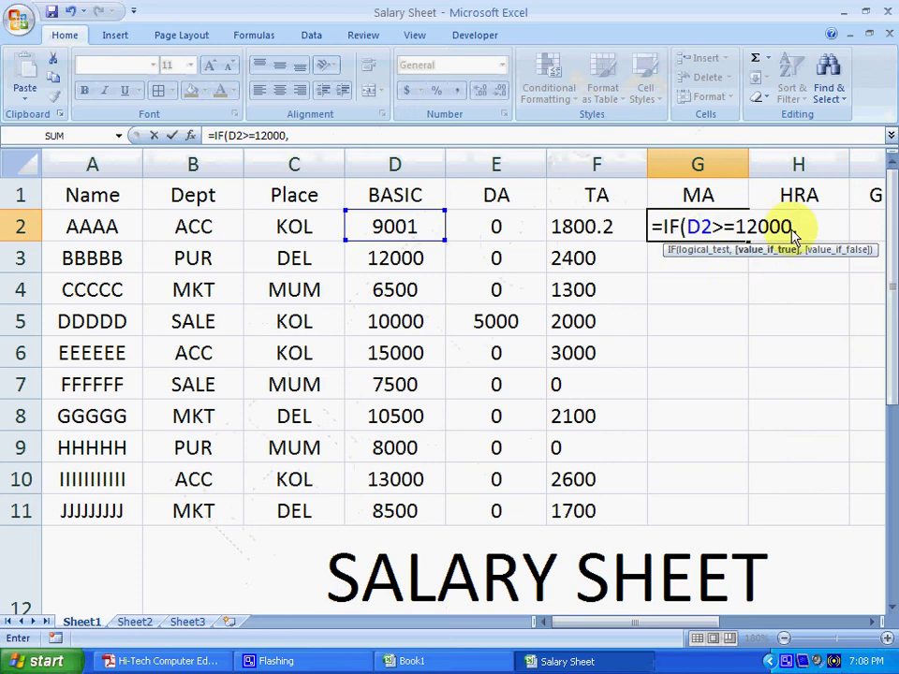
Add D2*10% as the top-band amount and open a nested IF, checking the 8000 and 5% rules
left_click(376, 230)
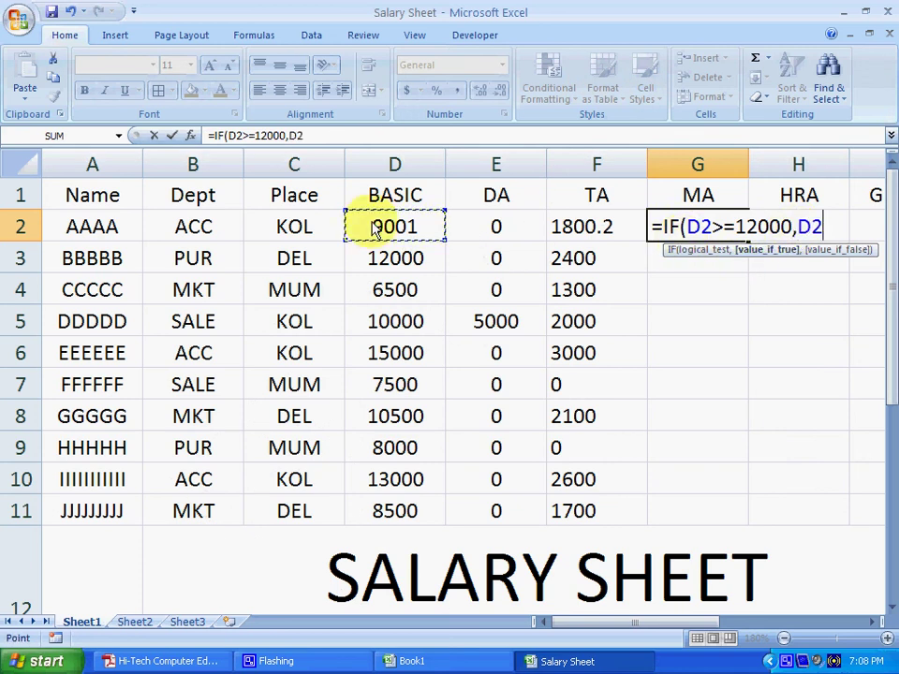
type("*10")
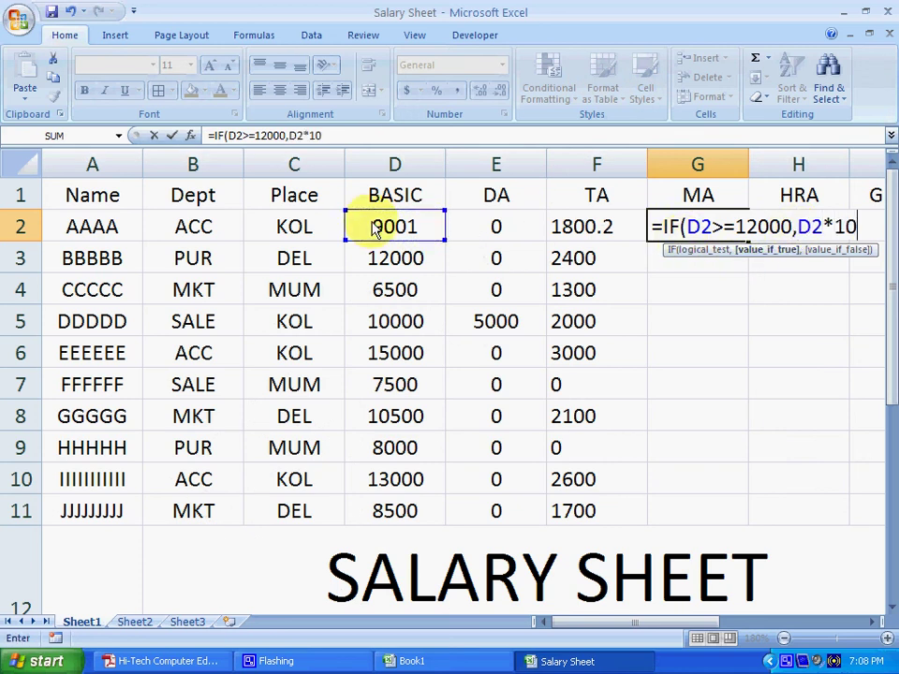
type("%,")
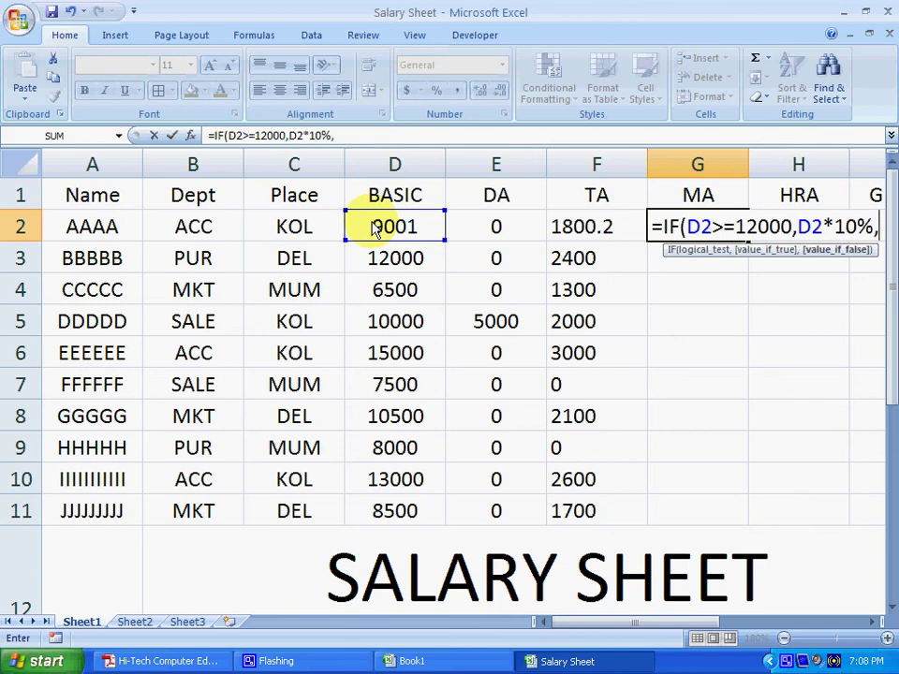
type("IF")
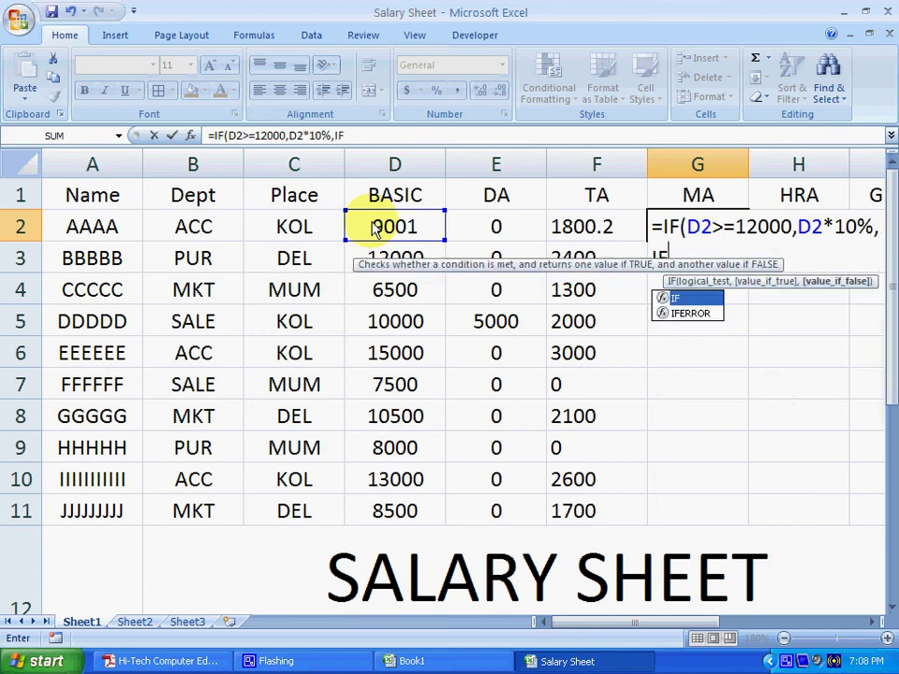
type("(")
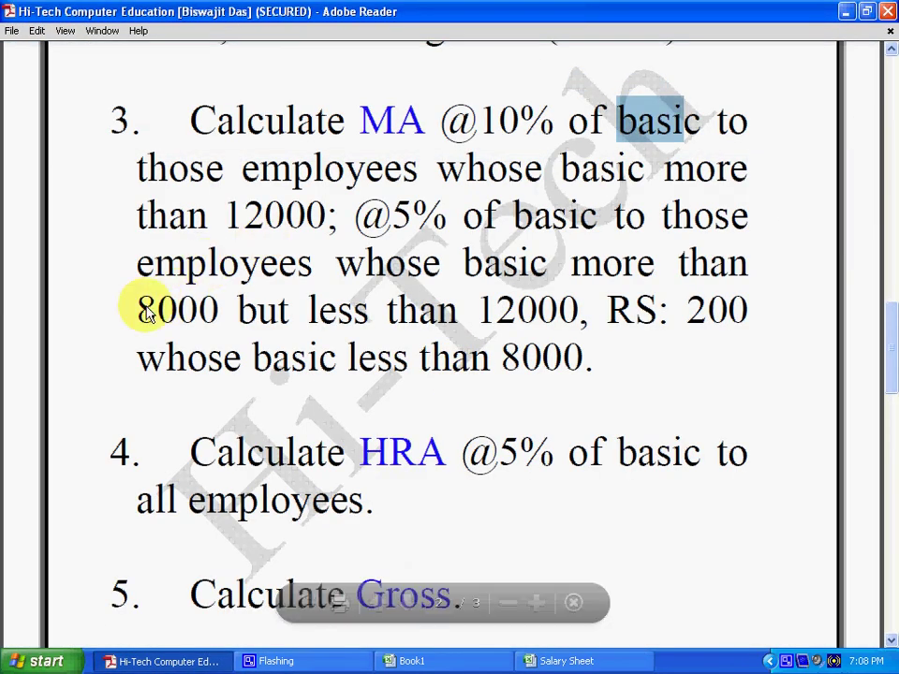
left_click_drag(142, 309, 234, 311)
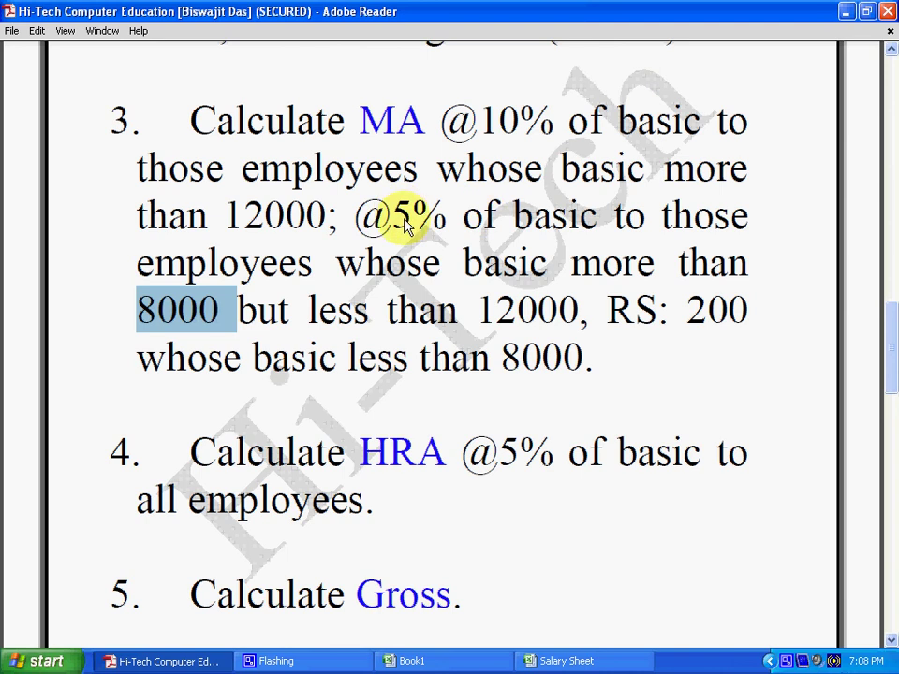
left_click_drag(356, 216, 448, 217)
left_click(846, 13)
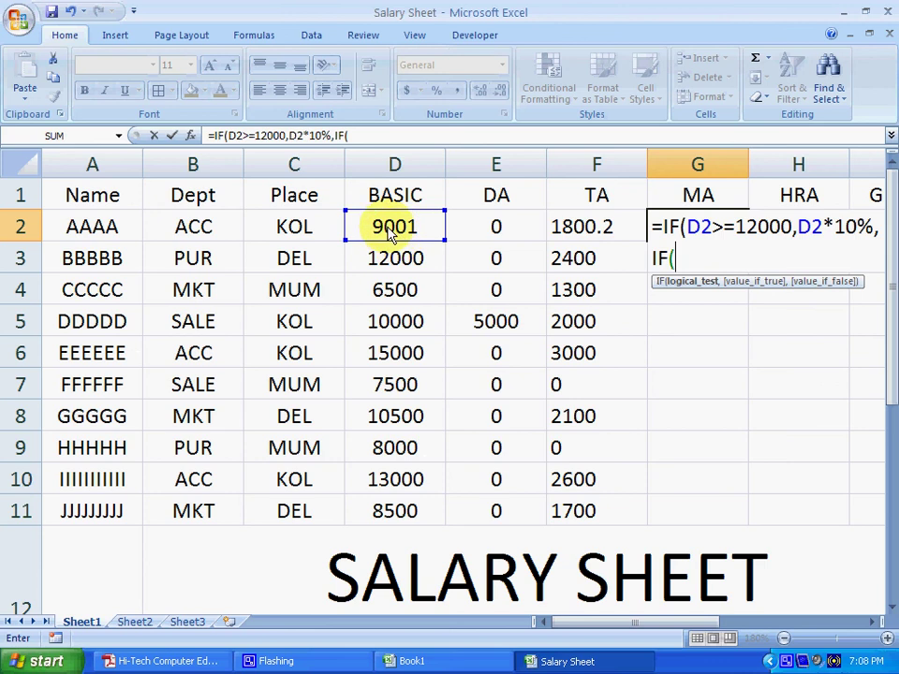
Add the nested band D2>=8000,D2*5%, then check the flat Rs 200 rule in the PDF
left_click(393, 240)
type(">")
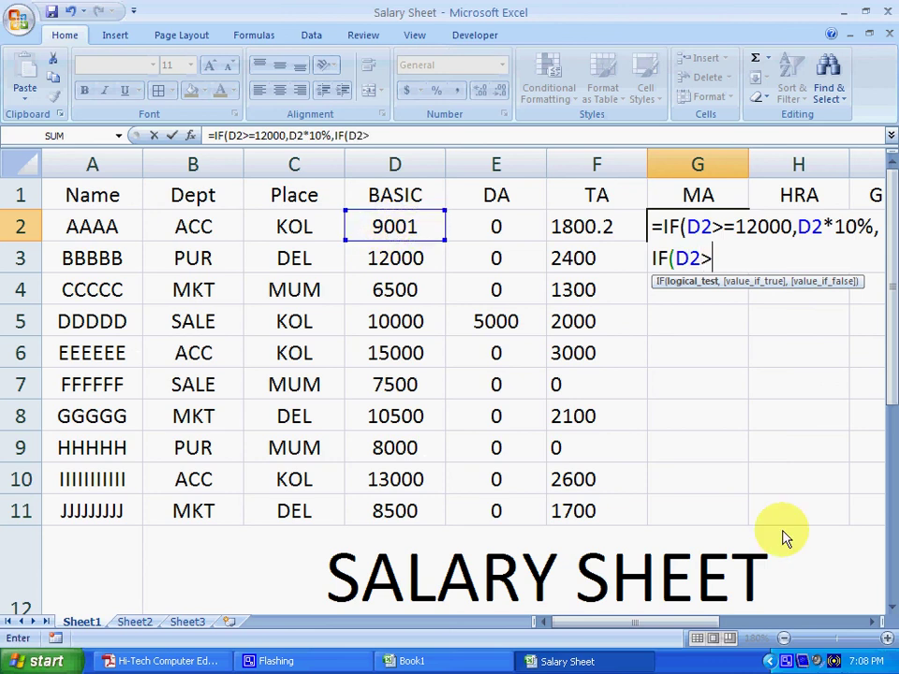
type("=800")
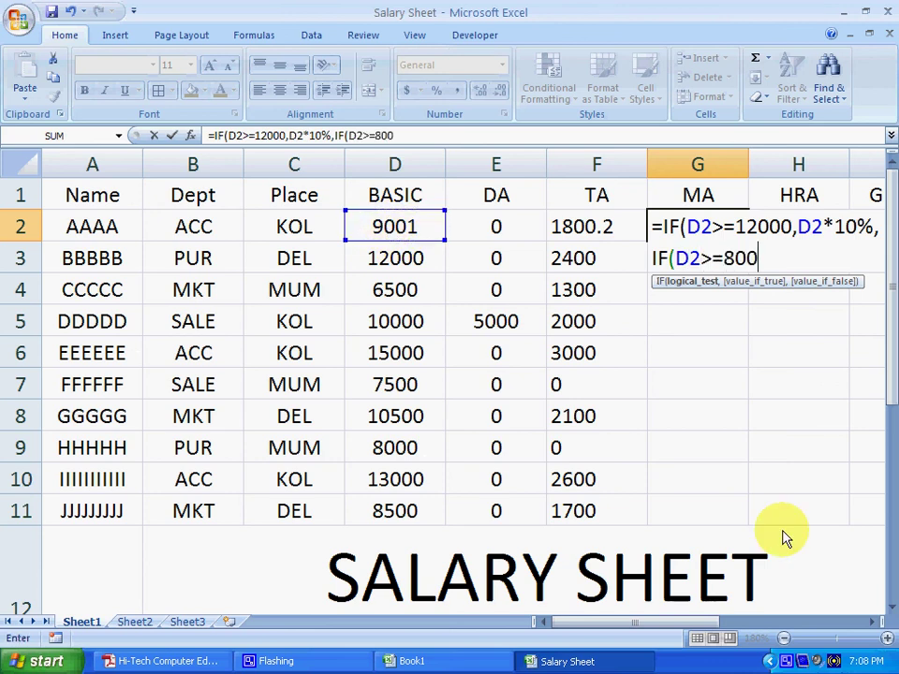
type("0,")
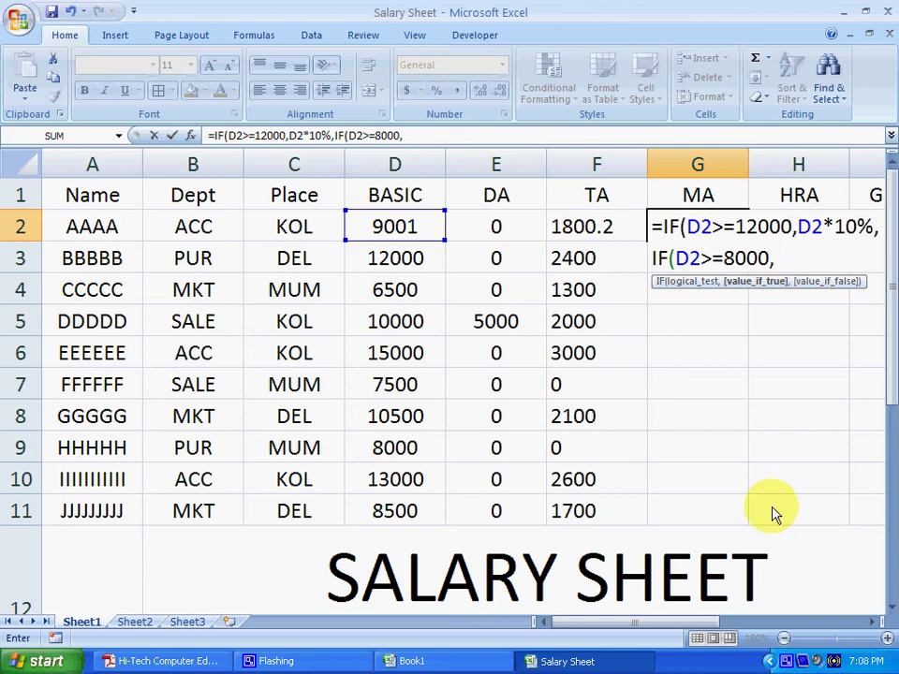
left_click(397, 228)
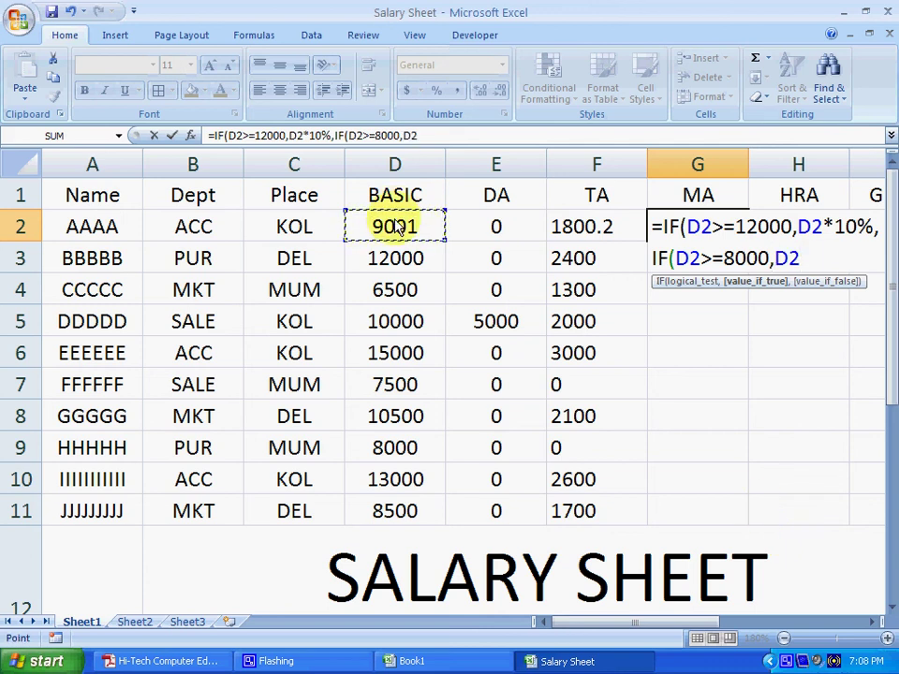
type("*5%")
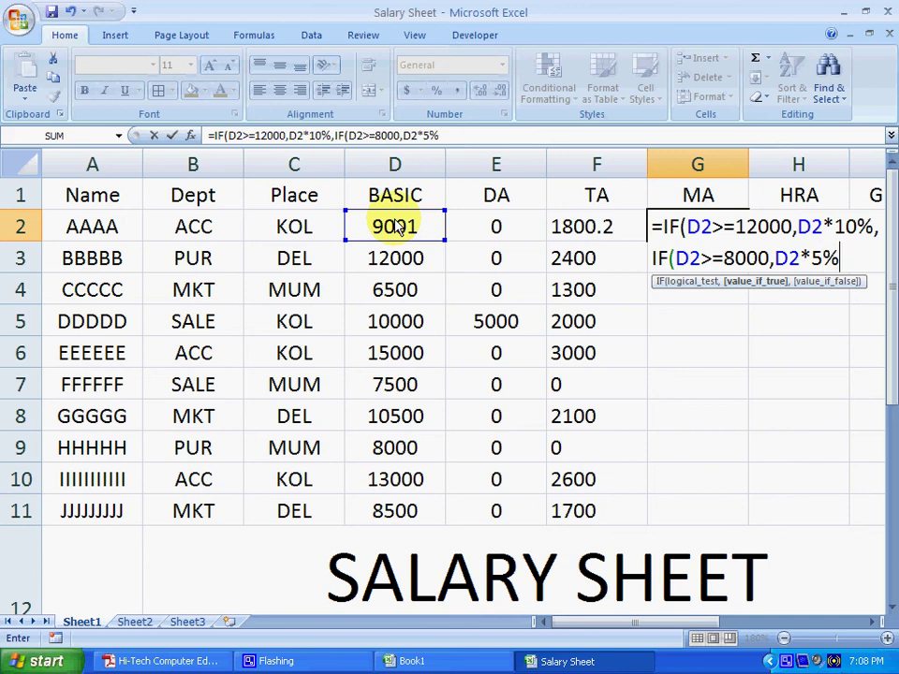
type(",")
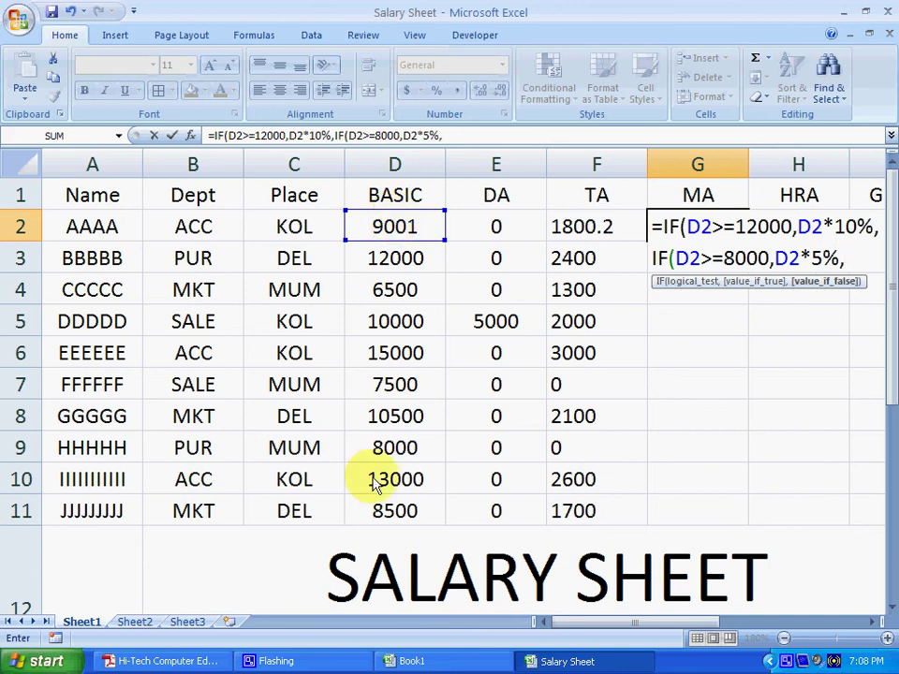
left_click(217, 663)
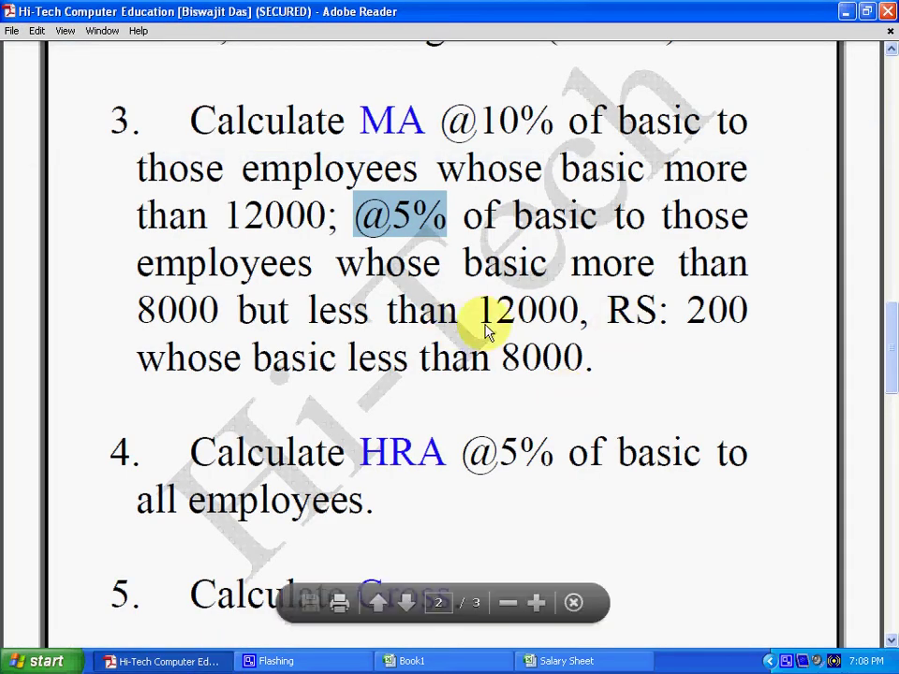
left_click_drag(584, 363, 521, 364)
left_click(690, 318)
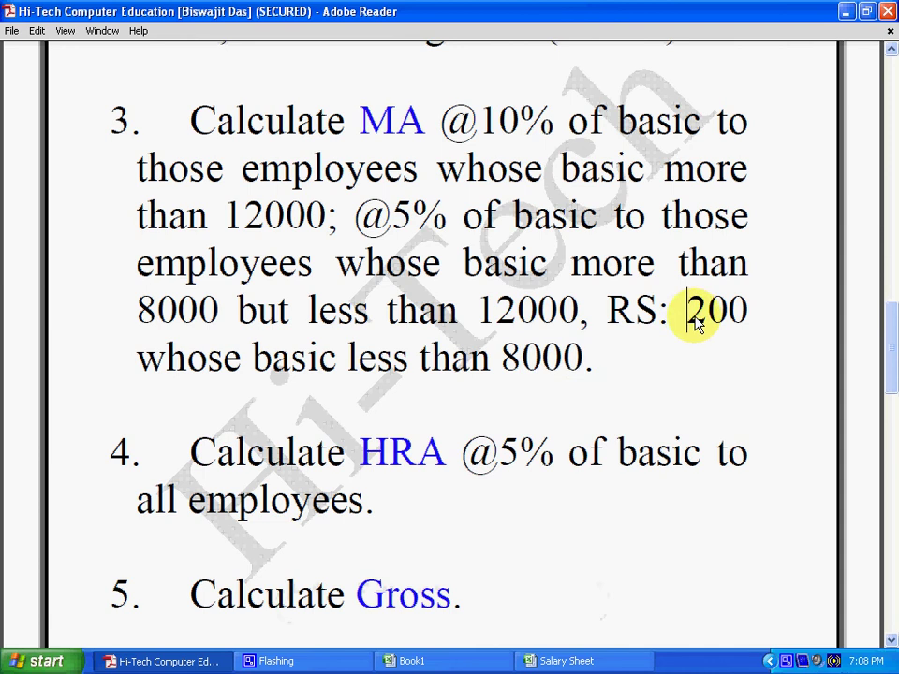
left_click(566, 661)
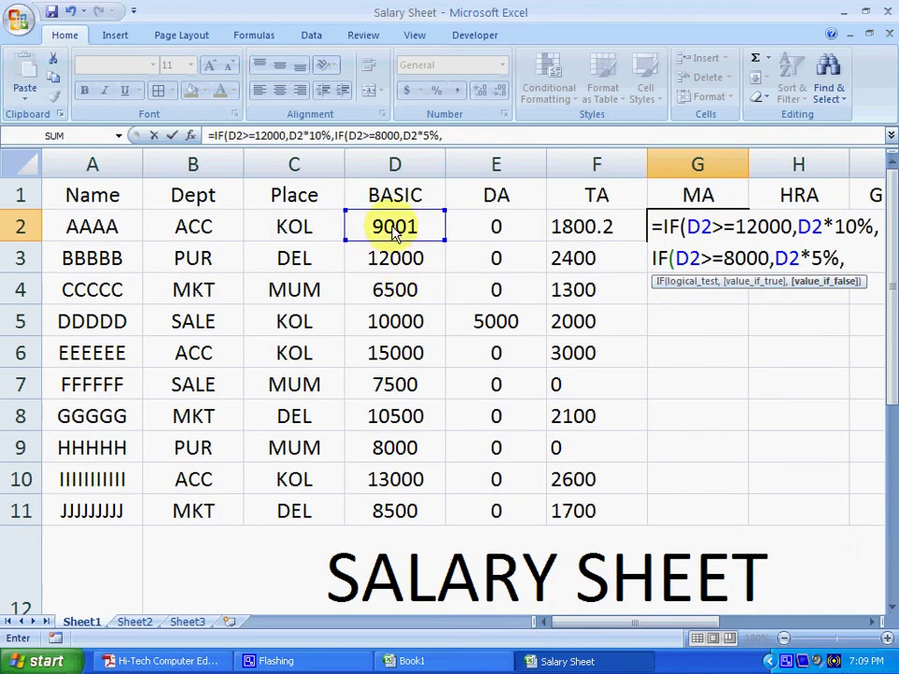
Finish G2 with IF(D2<8000,200) and three closing parentheses, entering it to show 450.05
type("IF(")
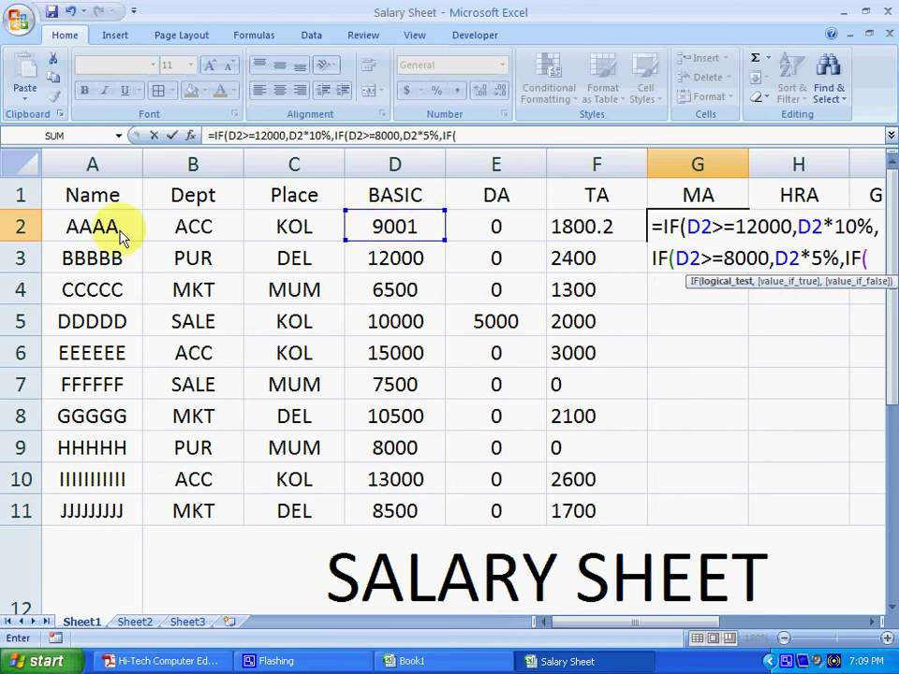
left_click(375, 232)
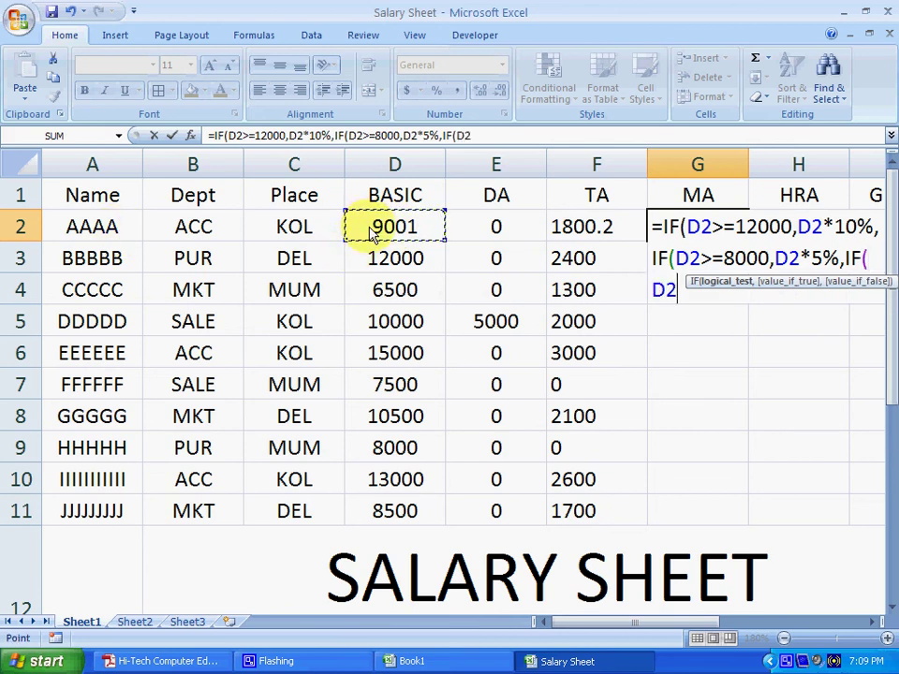
type("<")
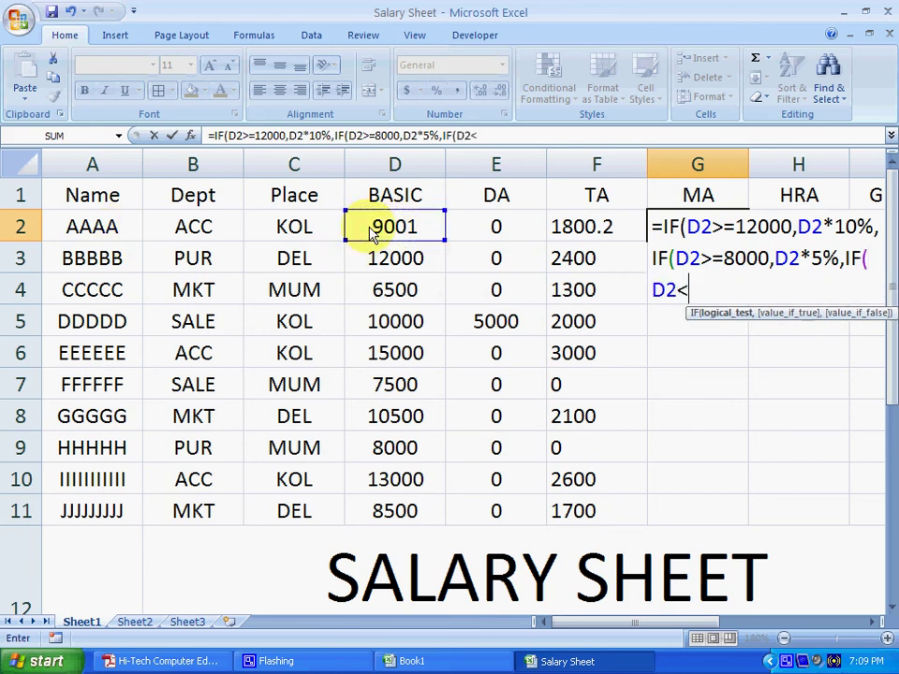
type("8000")
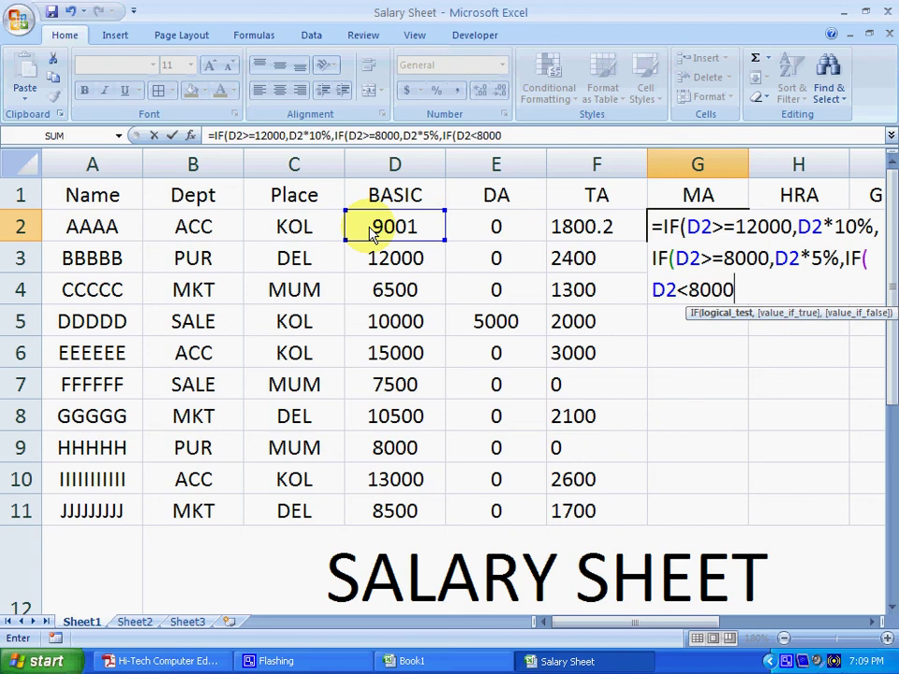
type(",")
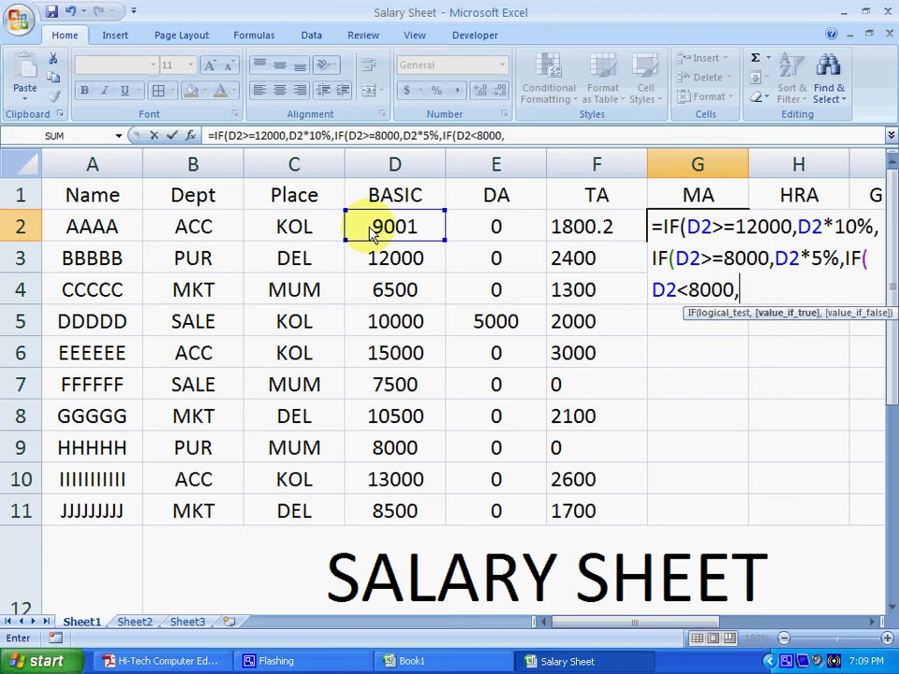
type("200")
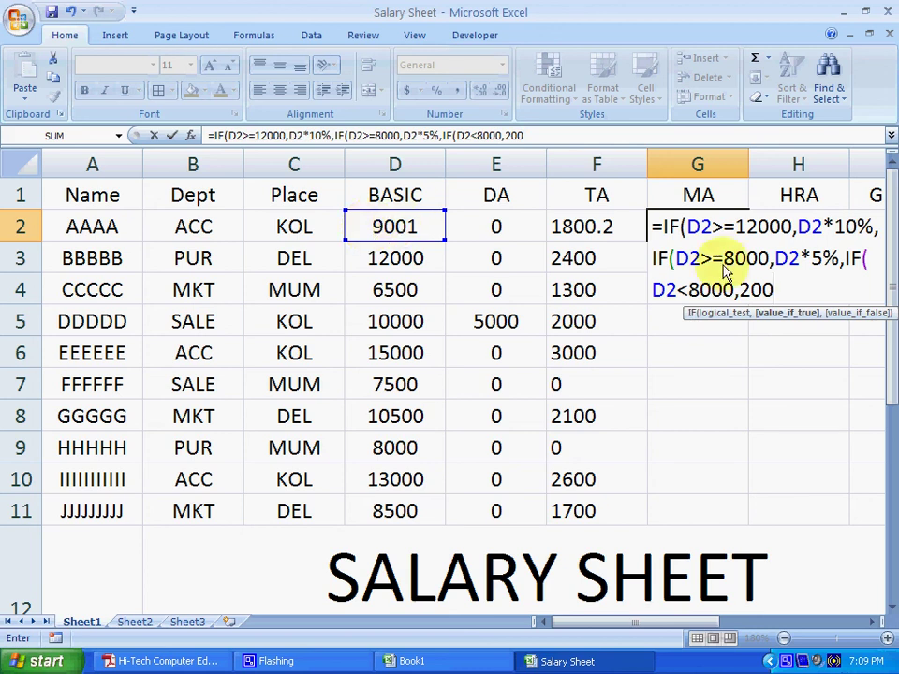
left_click(675, 260)
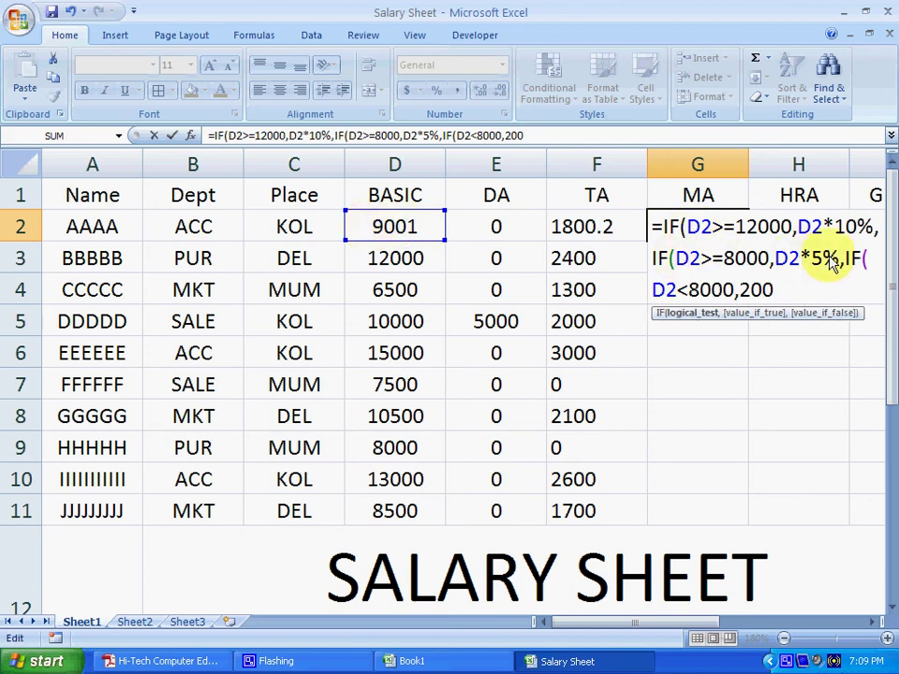
left_click(787, 294)
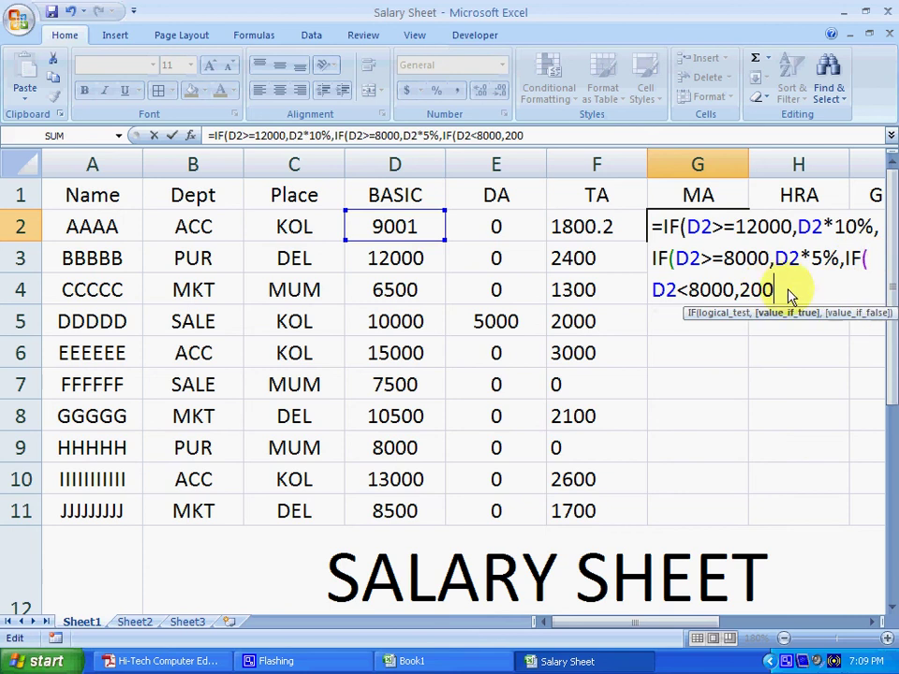
type(")")
type("))")
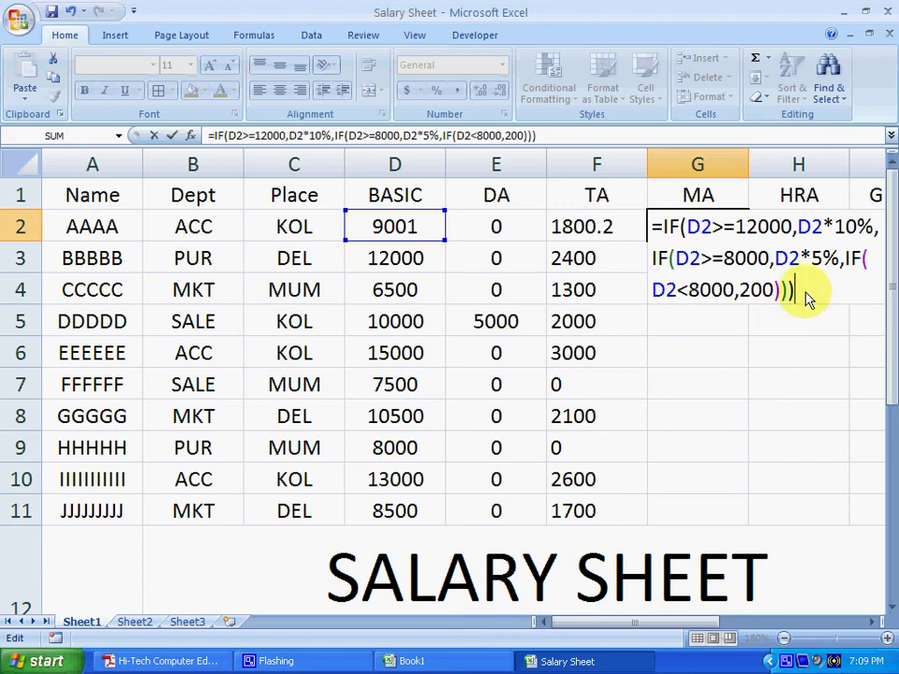
key("Return")
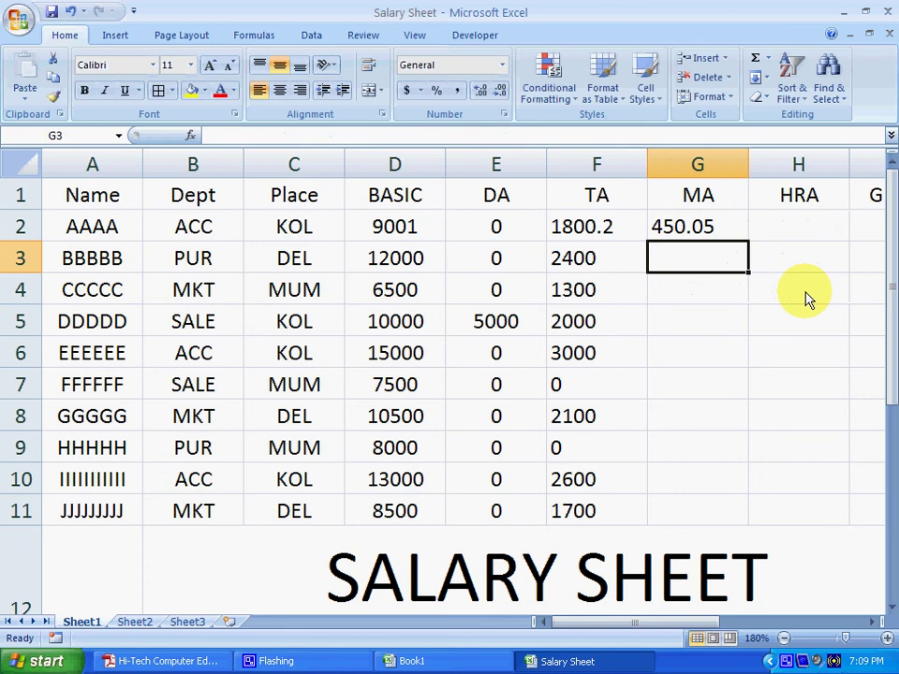
Fill the MA formula from G2 down to G11, then reopen G2's formula for editing
left_click(721, 234)
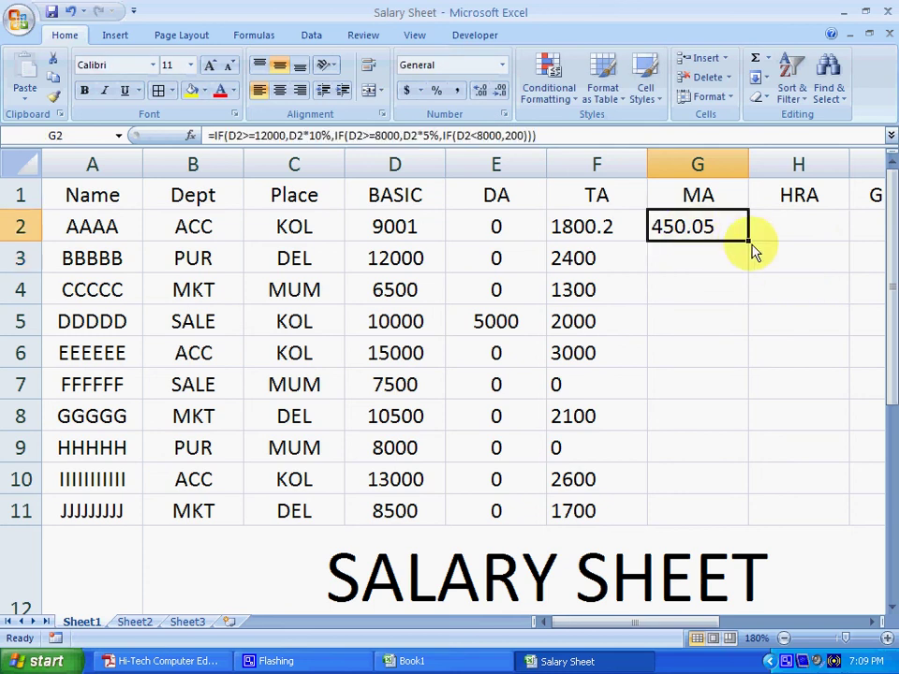
double_click(747, 243)
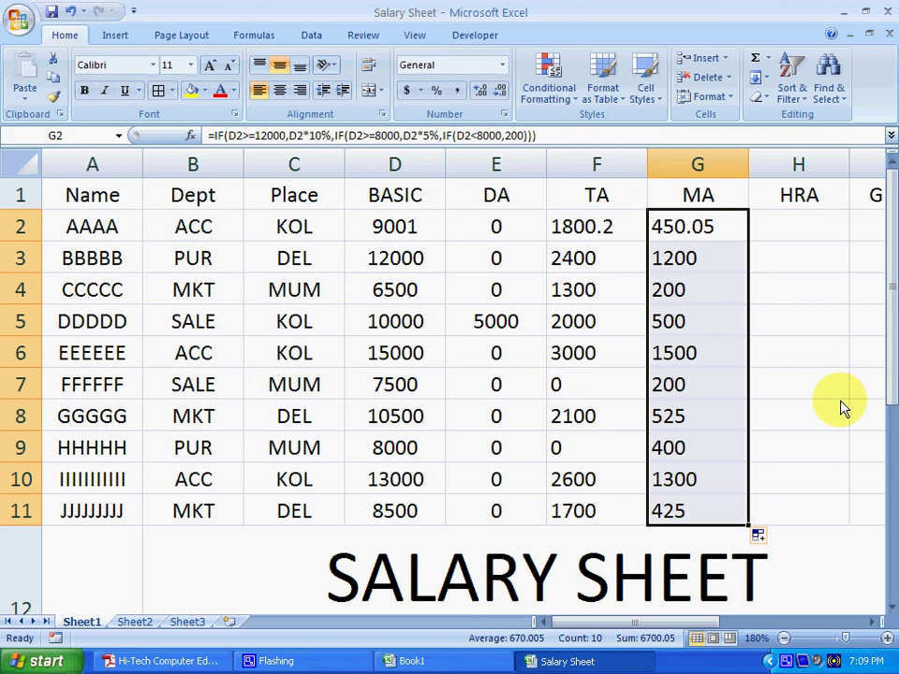
left_click(732, 229)
double_click(732, 229)
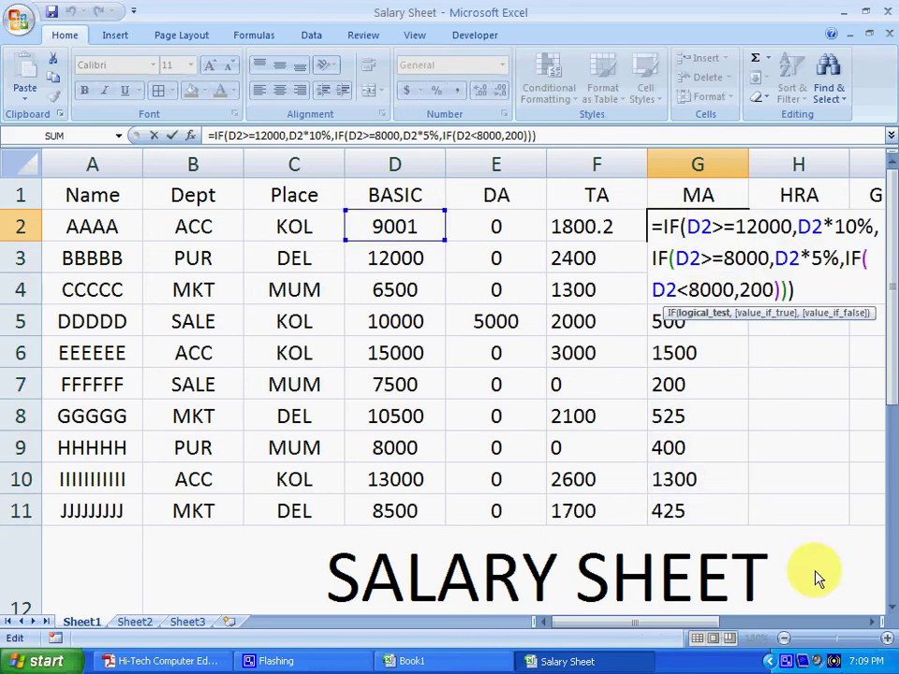
Delete IF(D2<8000, and one closing parenthesis from G2's formula, leaving 200 as fallback
left_click(814, 292)
left_click(845, 265)
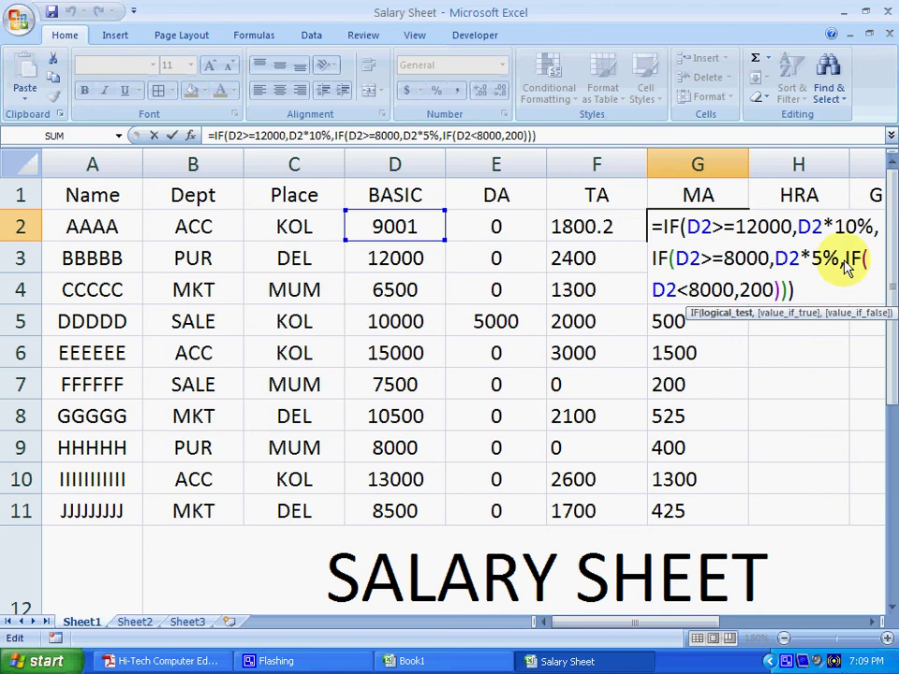
left_click_drag(846, 266, 744, 289)
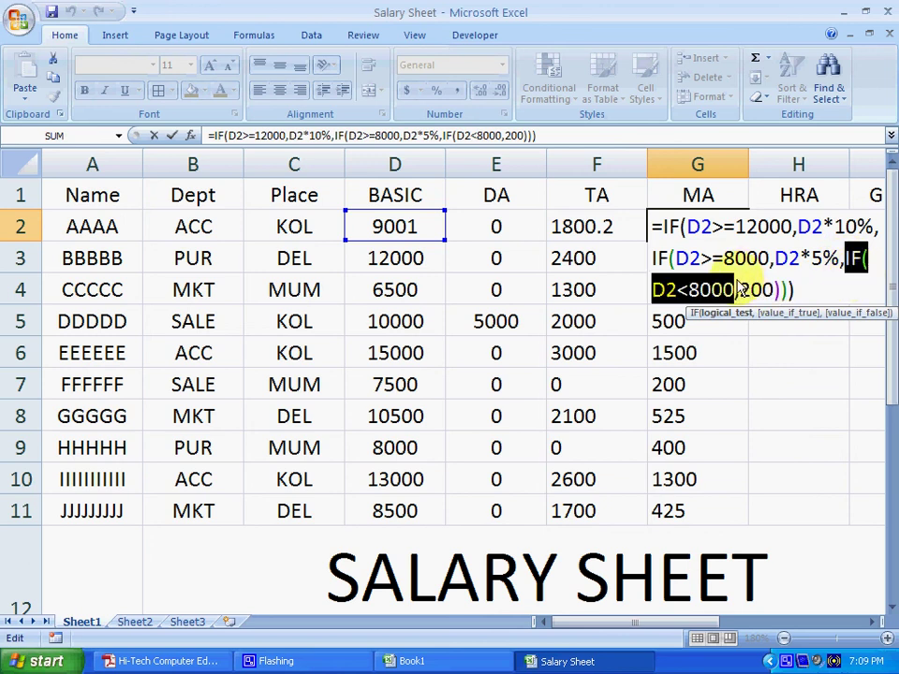
key("Delete")
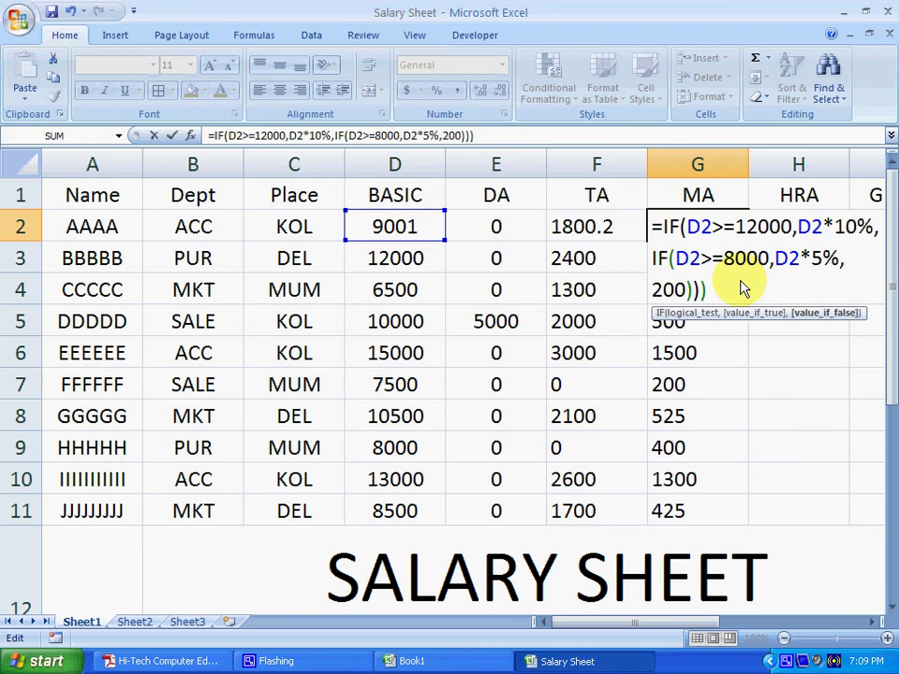
left_click(726, 267)
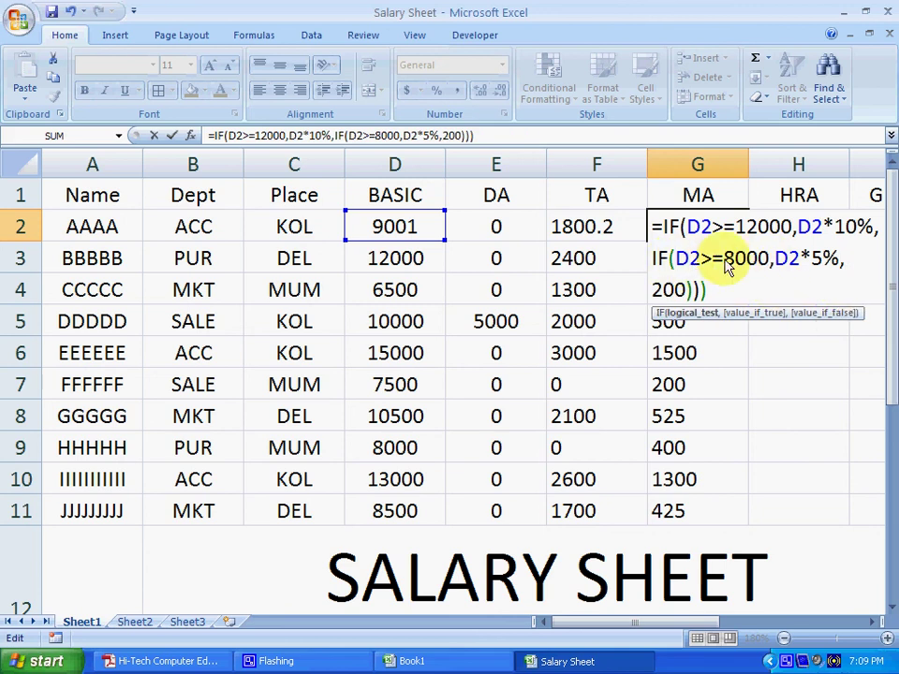
left_click_drag(749, 260, 693, 262)
left_click(796, 258)
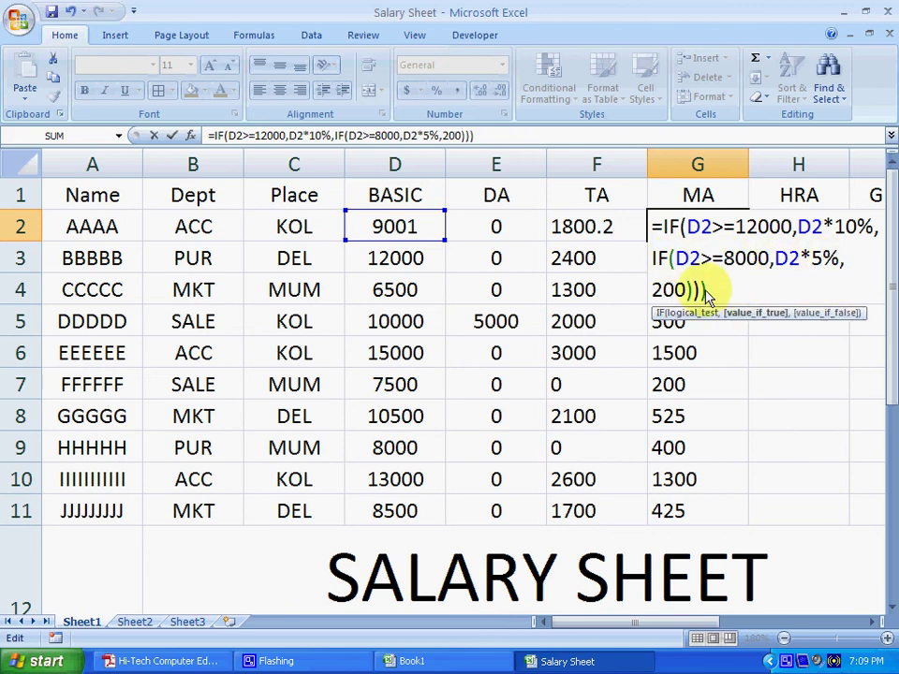
left_click(719, 299)
key("BackSpace")
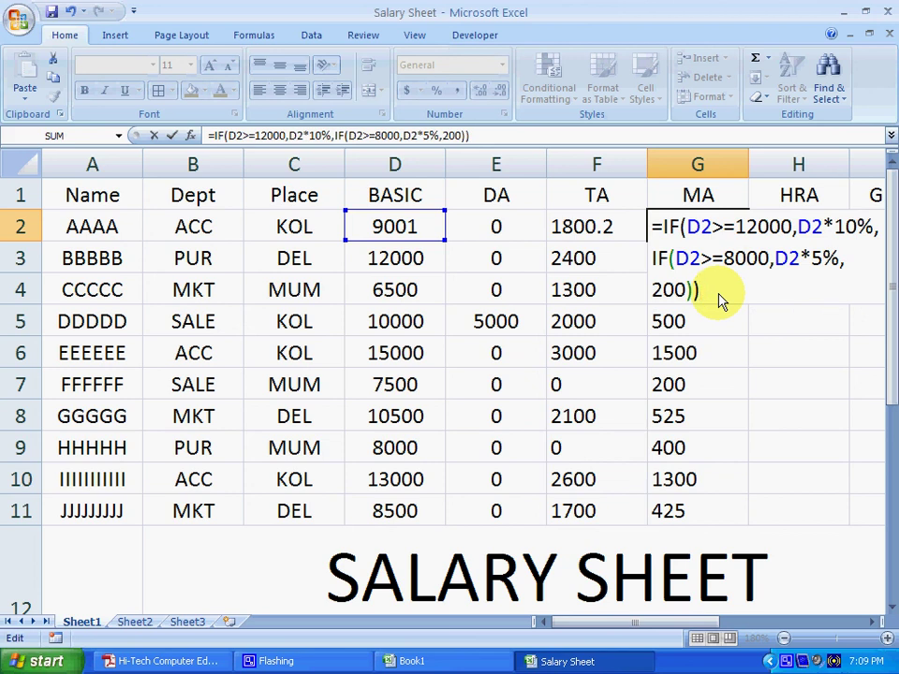
key("Return")
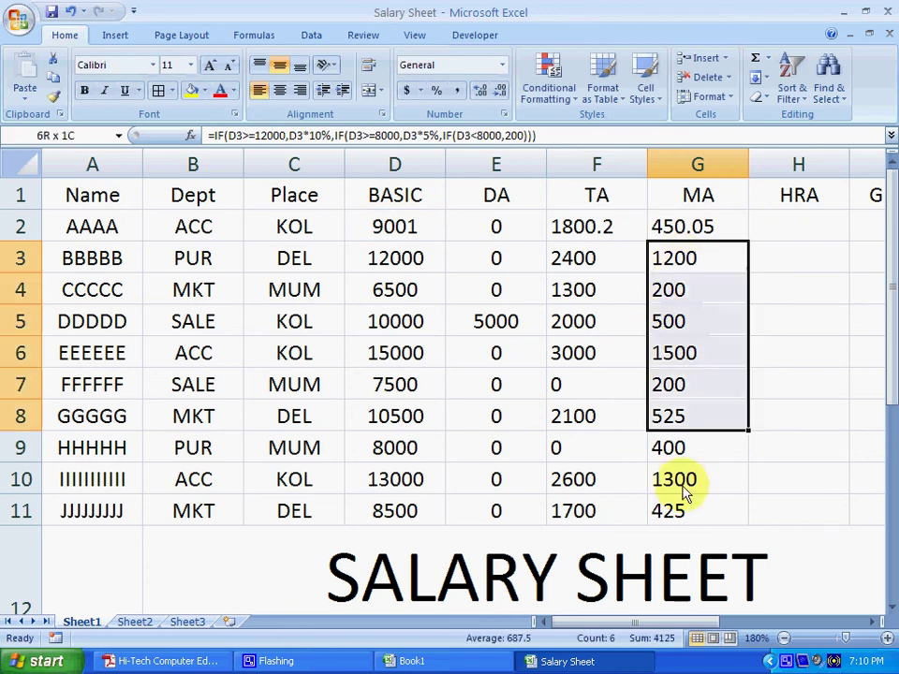
Clear G3:G11 and review G2's D2>=8000, D2*5% and 200 fallback parts
left_click_drag(687, 267, 686, 502)
key("Delete")
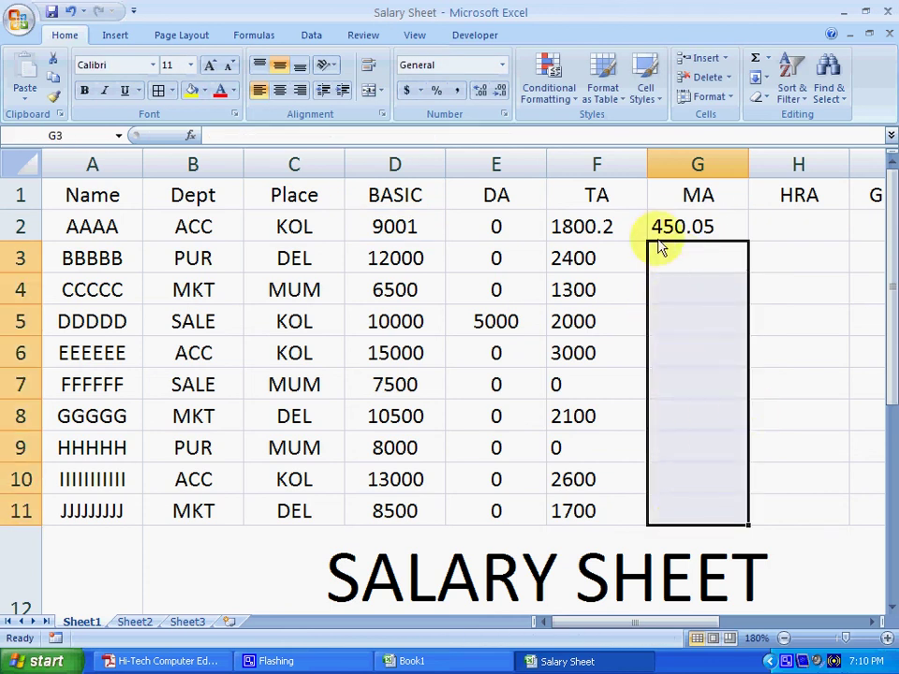
double_click(666, 225)
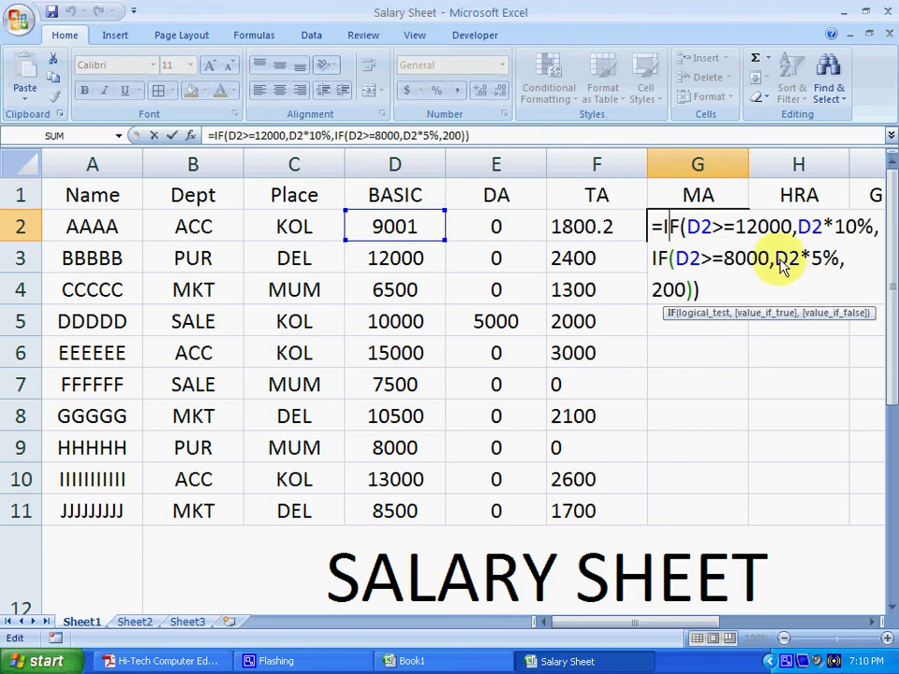
left_click_drag(776, 259, 841, 258)
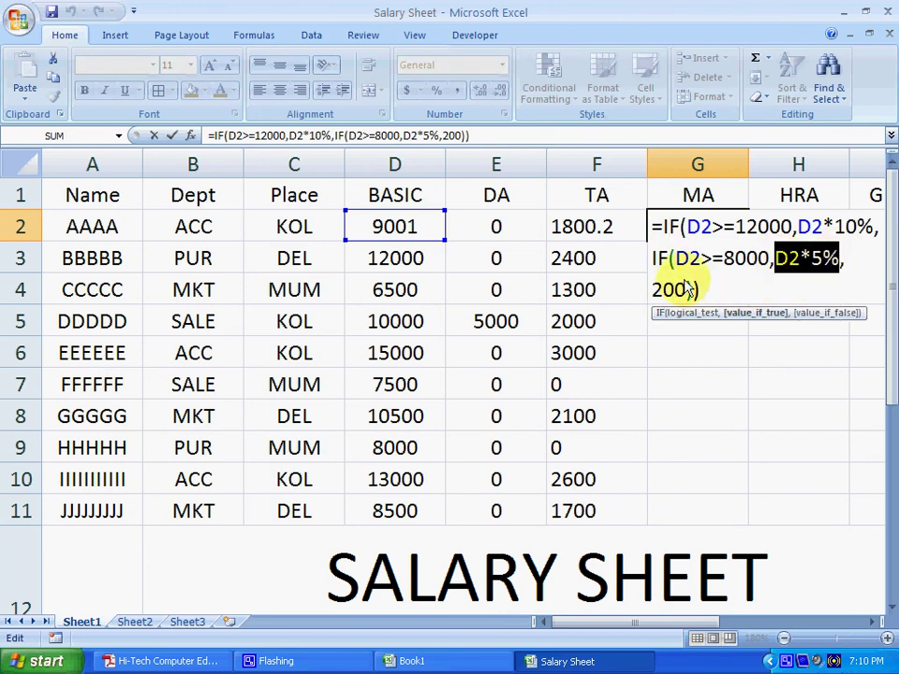
left_click_drag(676, 259, 758, 259)
left_click_drag(704, 291, 653, 291)
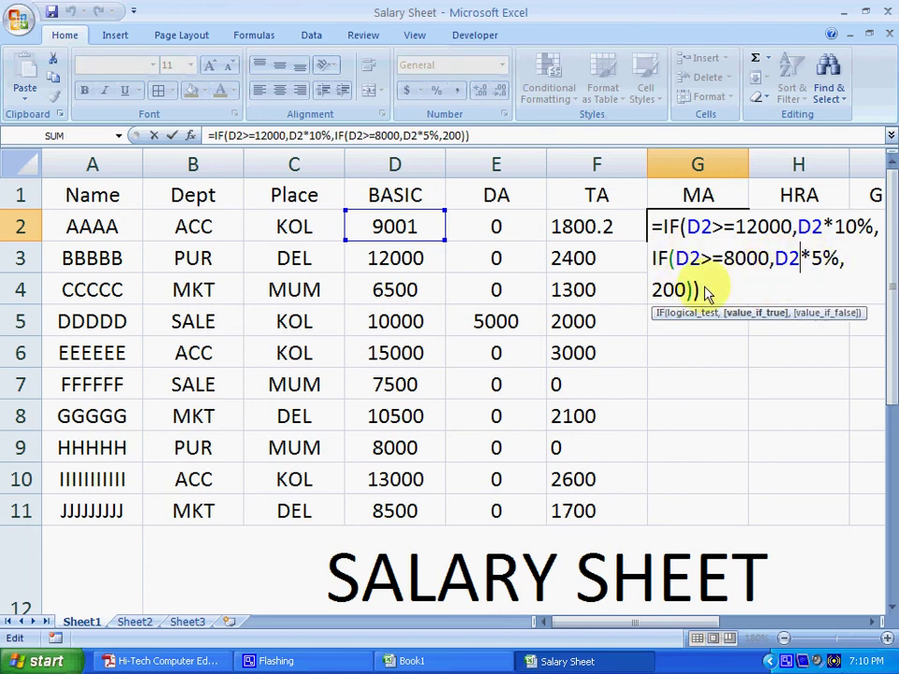
left_click(716, 295)
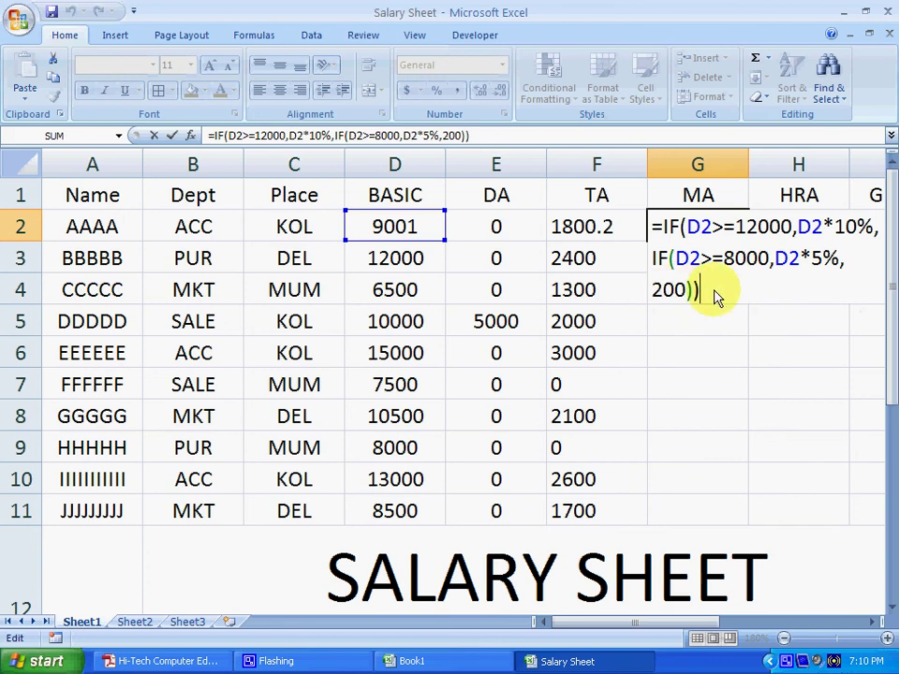
key("Return")
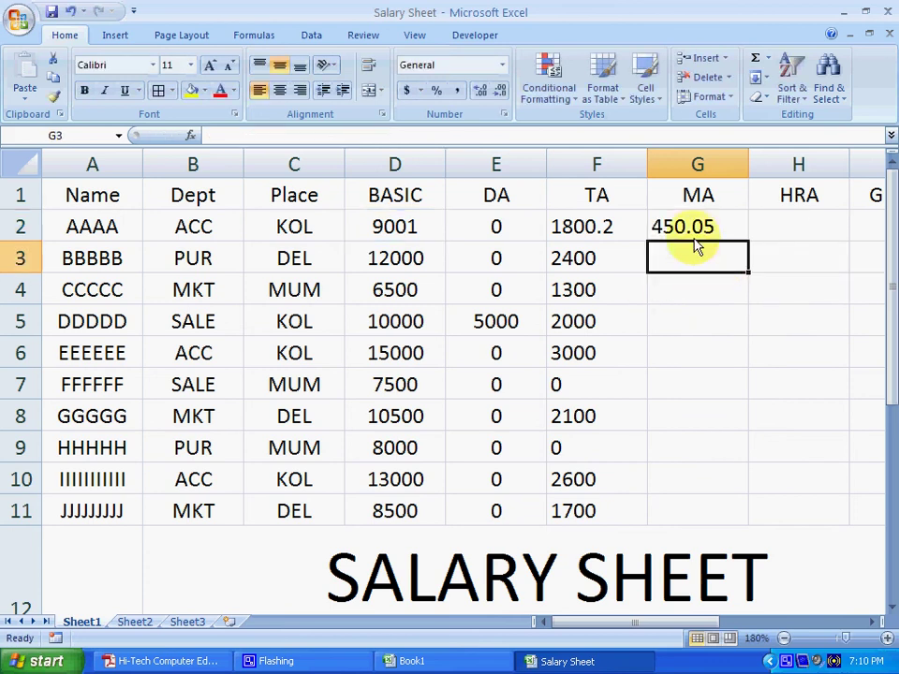
Refill the corrected MA formula from G2 down to G11 and reopen G2 to check it
left_click(697, 234)
double_click(748, 241)
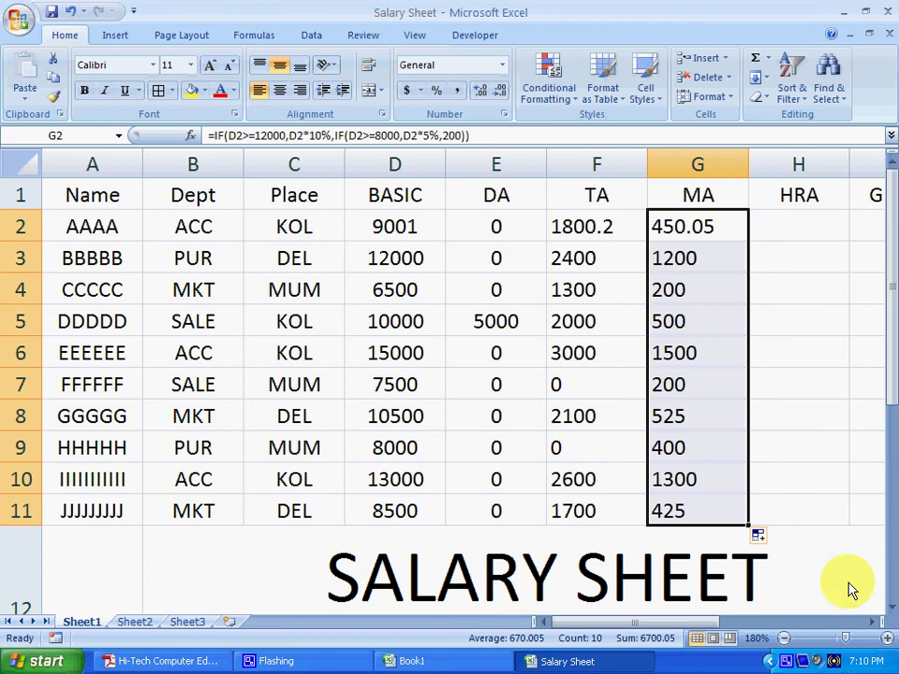
double_click(689, 234)
left_click(746, 295)
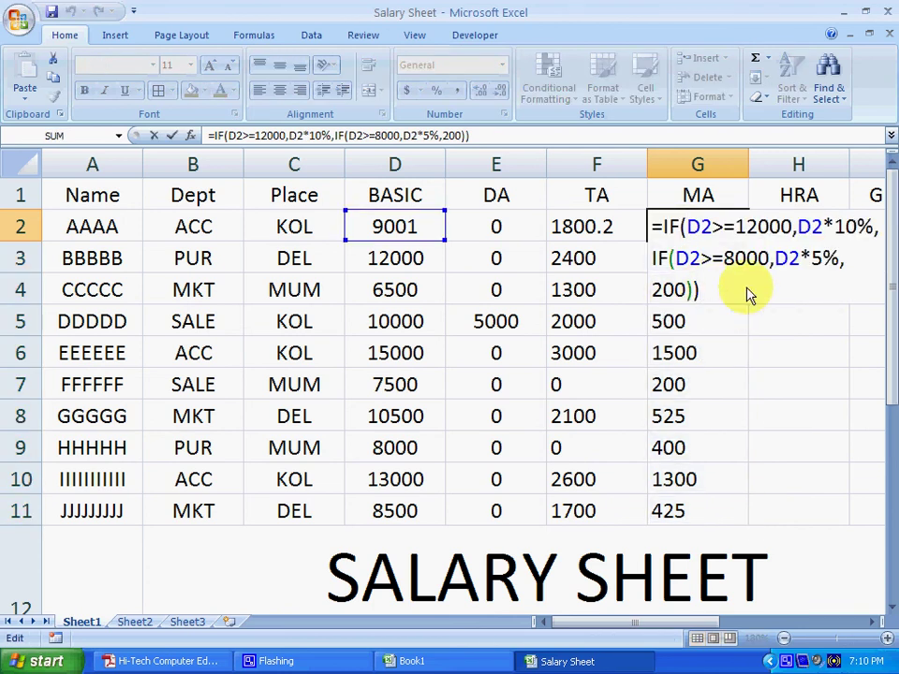